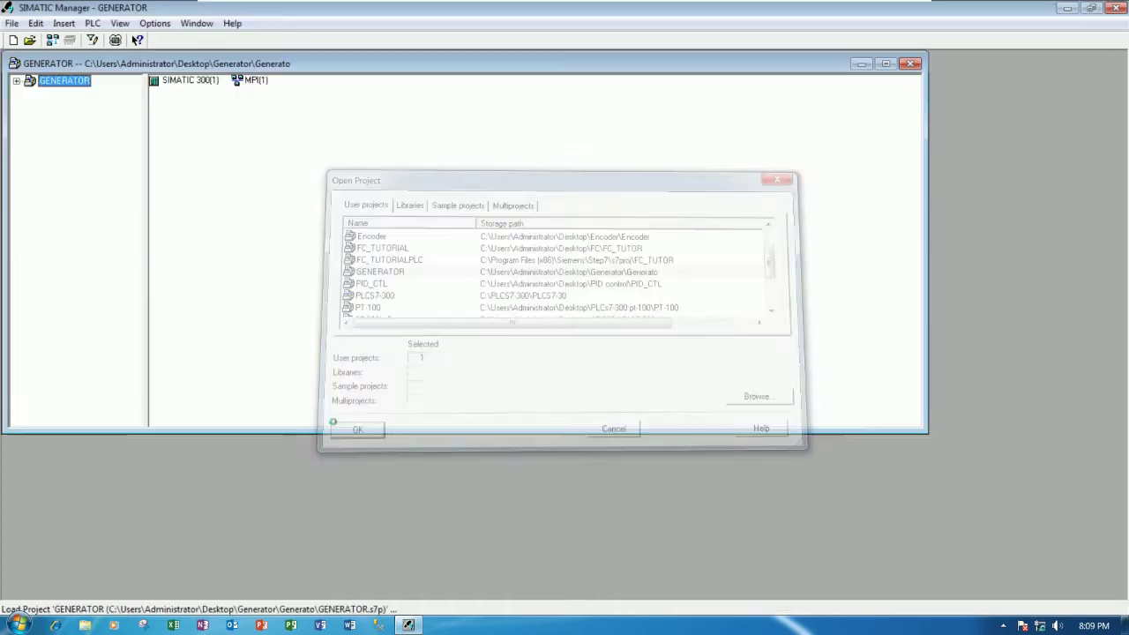
Step: Open block OB1 of CPU 314C-2 PN/DP in the GENERATOR project and turn on online monitoring
{"action": "double_click", "coordinate": [204, 62]}
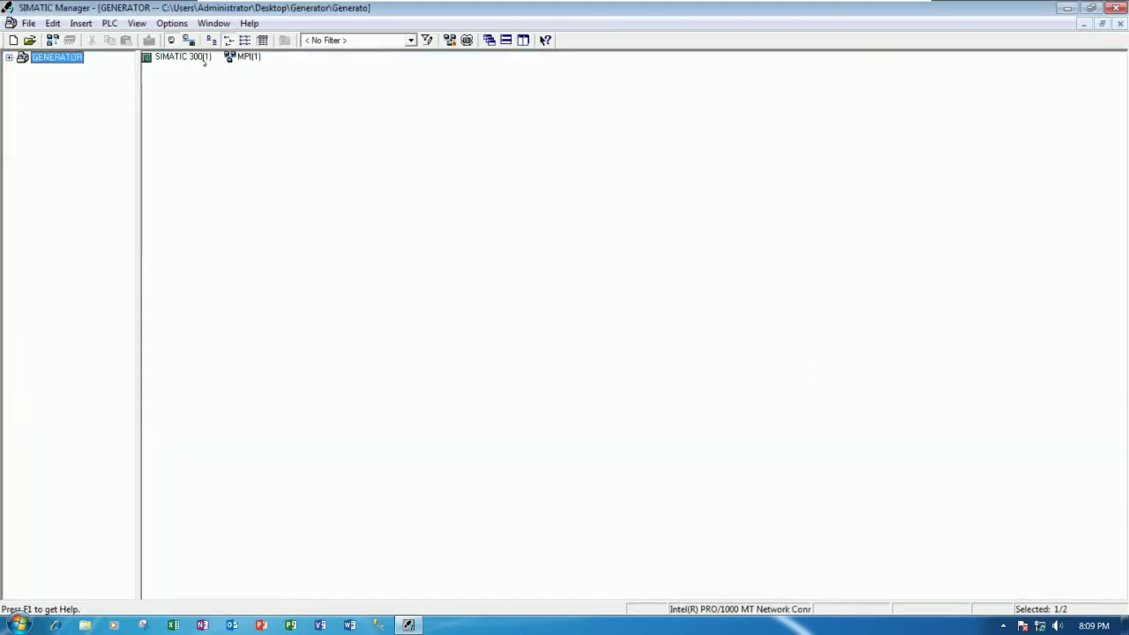
{"action": "left_click", "coordinate": [9, 57]}
{"action": "left_click", "coordinate": [23, 68]}
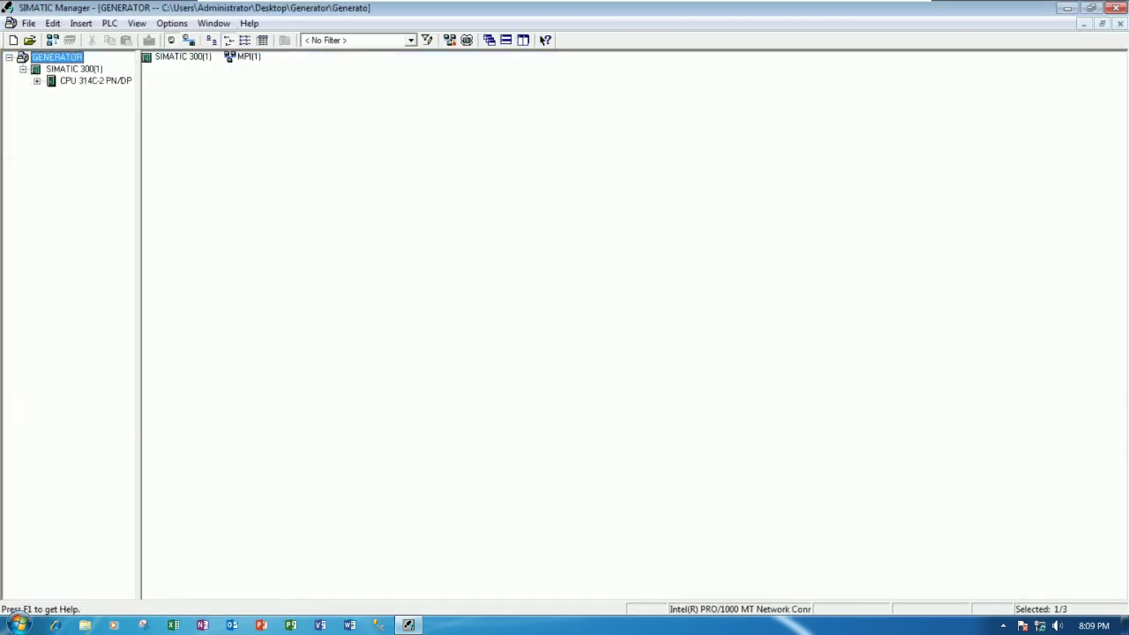
{"action": "left_click", "coordinate": [37, 81]}
{"action": "left_click", "coordinate": [51, 93]}
{"action": "left_click", "coordinate": [100, 115]}
{"action": "left_click", "coordinate": [244, 57]}
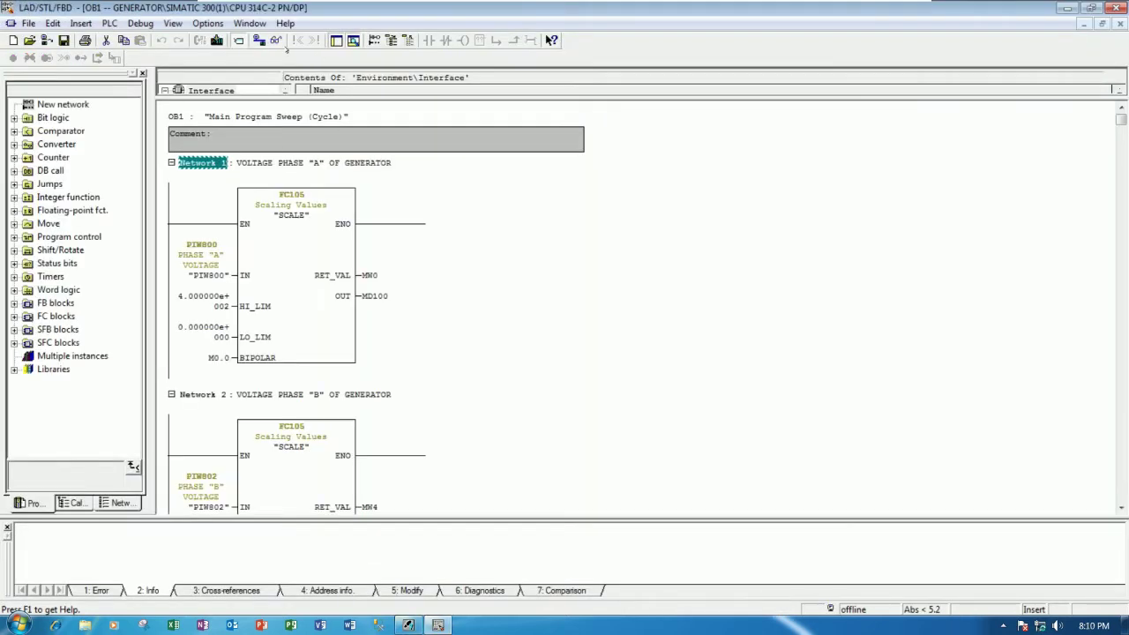
{"action": "left_click", "coordinate": [276, 39]}
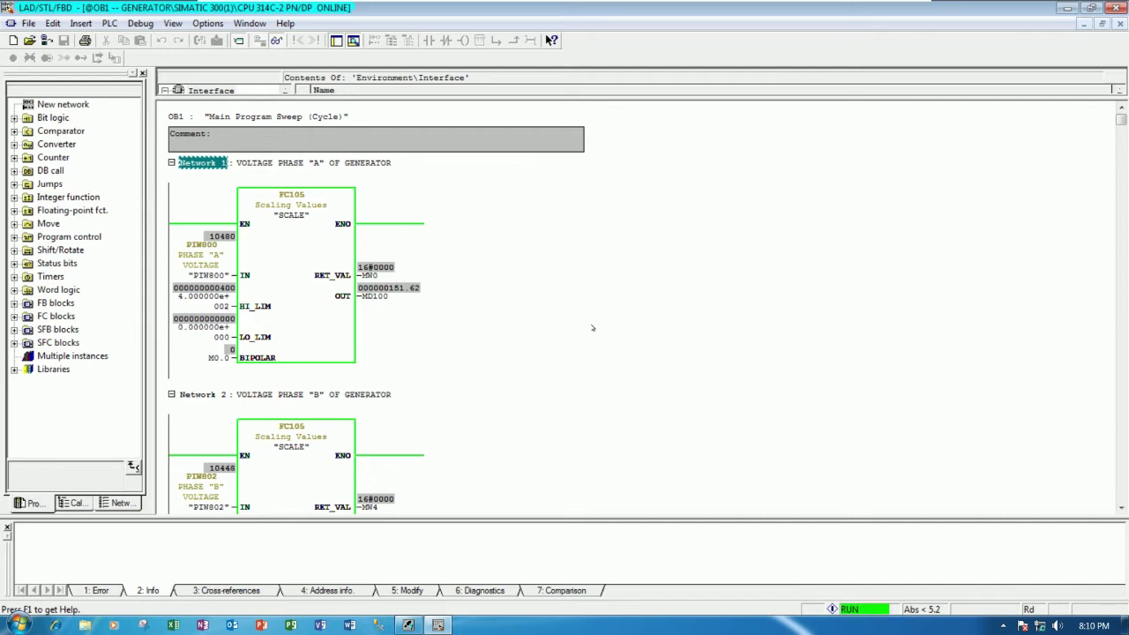
Step: Examine the OB1 scaling networks for the generator's voltages, current, frequency and speed sensors, focusing on the live phase A and B voltages
{"action": "scroll", "coordinate": [589, 340], "scroll_direction": "down", "scroll_amount": 10}
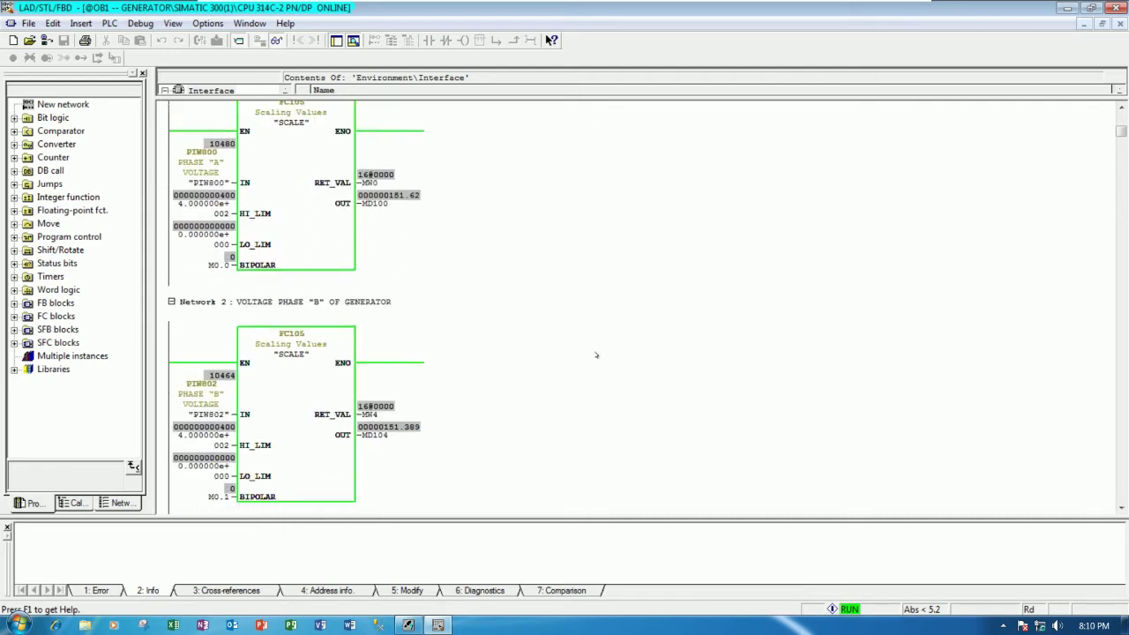
{"action": "scroll", "coordinate": [596, 357], "scroll_direction": "down", "scroll_amount": 10}
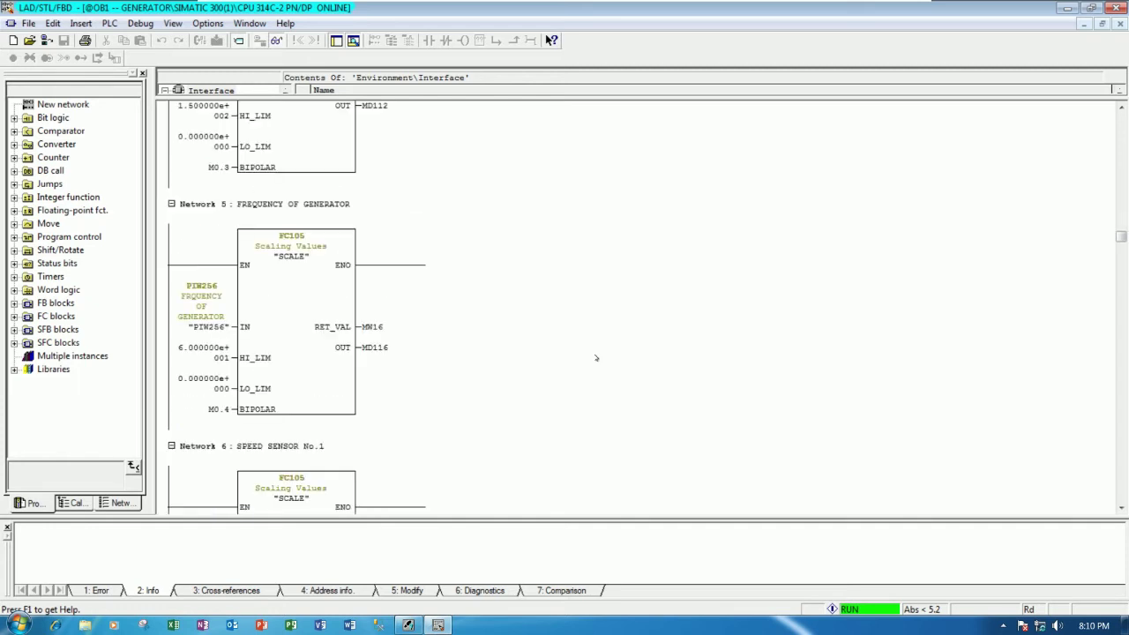
{"action": "scroll", "coordinate": [595, 352], "scroll_direction": "down", "scroll_amount": 10}
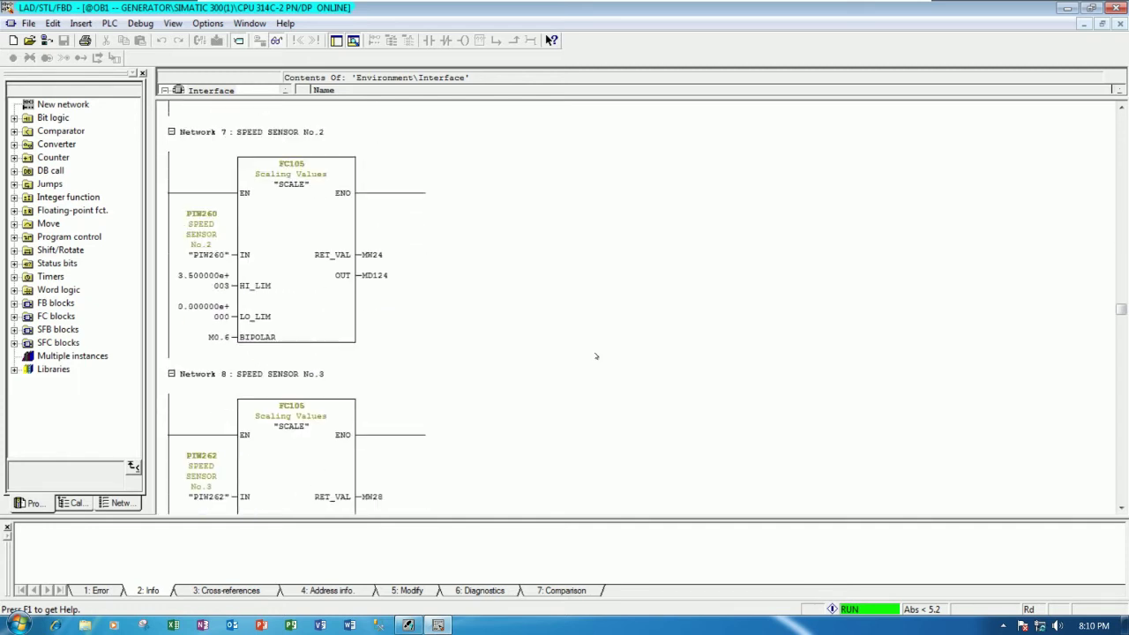
{"action": "scroll", "coordinate": [596, 346], "scroll_direction": "up", "scroll_amount": 15}
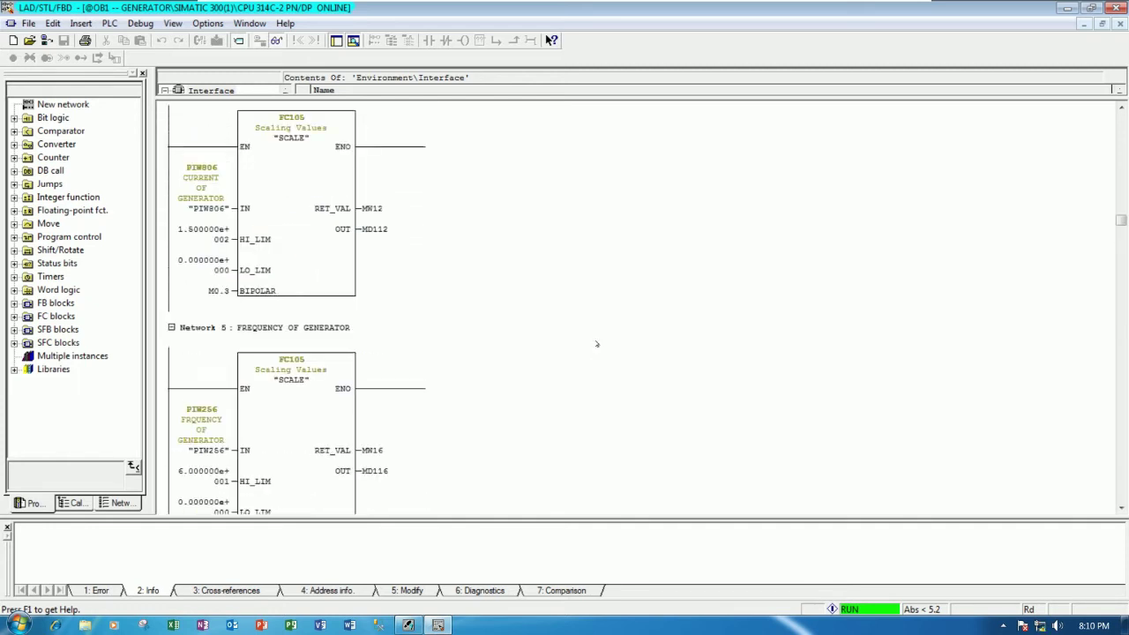
{"action": "scroll", "coordinate": [596, 343], "scroll_direction": "up", "scroll_amount": 2}
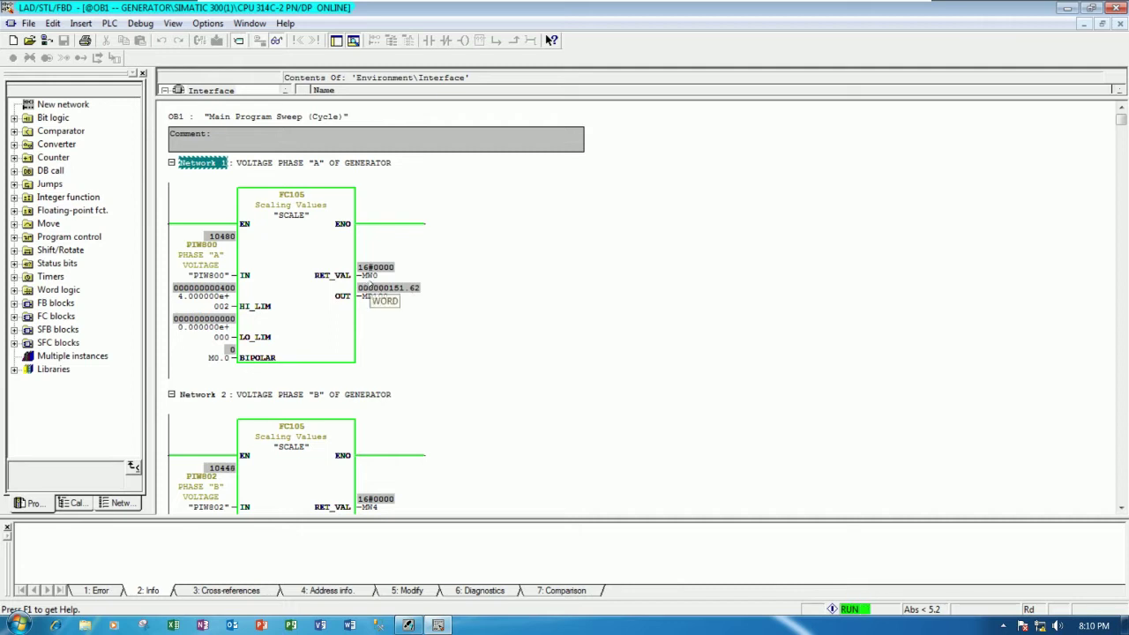
{"action": "left_click", "coordinate": [534, 280]}
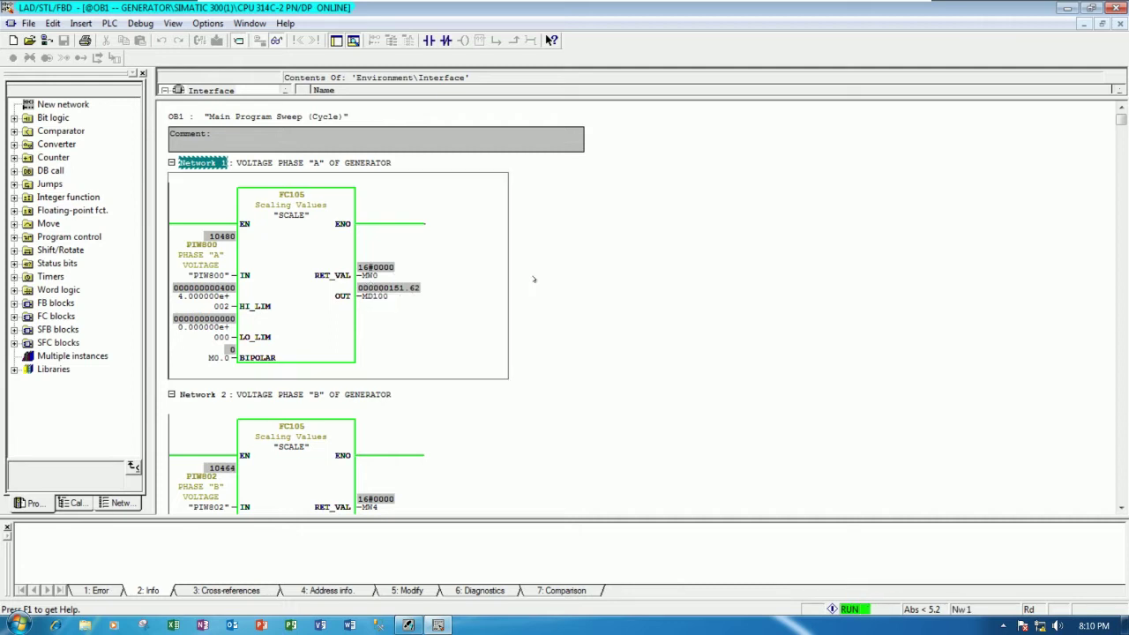
{"action": "left_click", "coordinate": [596, 262]}
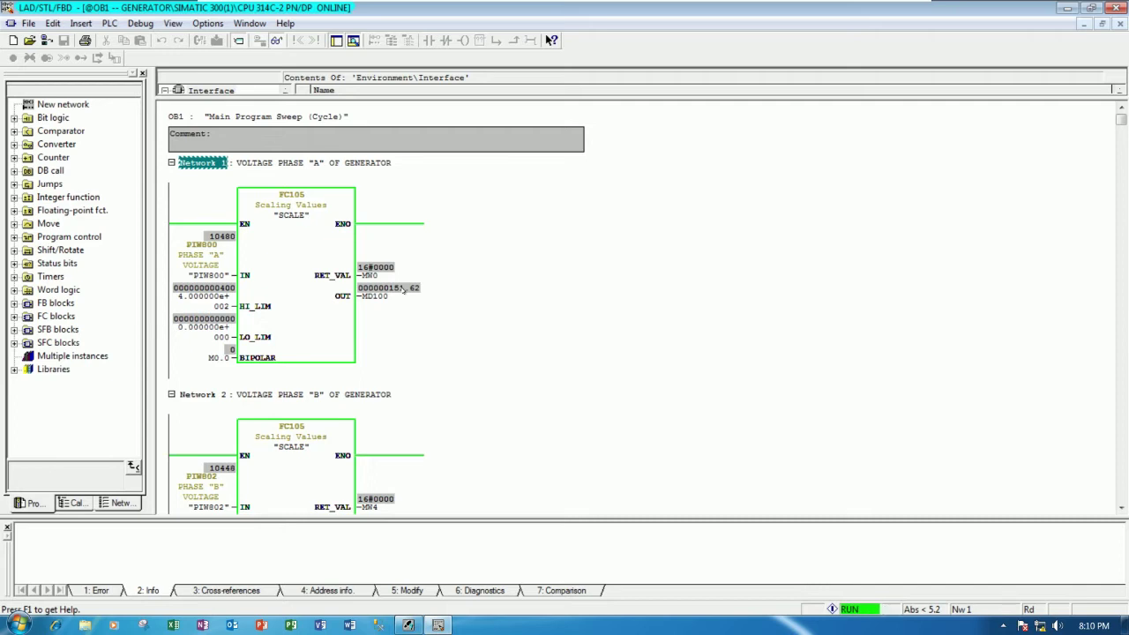
{"action": "scroll", "coordinate": [401, 289], "scroll_direction": "down", "scroll_amount": 4}
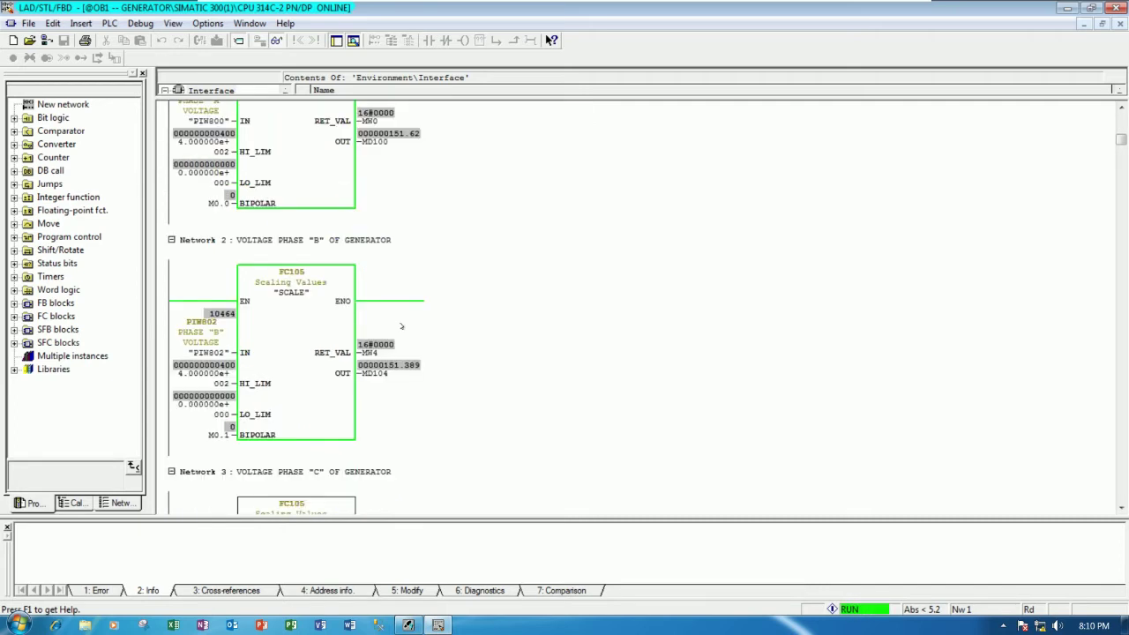
{"action": "scroll", "coordinate": [409, 326], "scroll_direction": "up", "scroll_amount": 3}
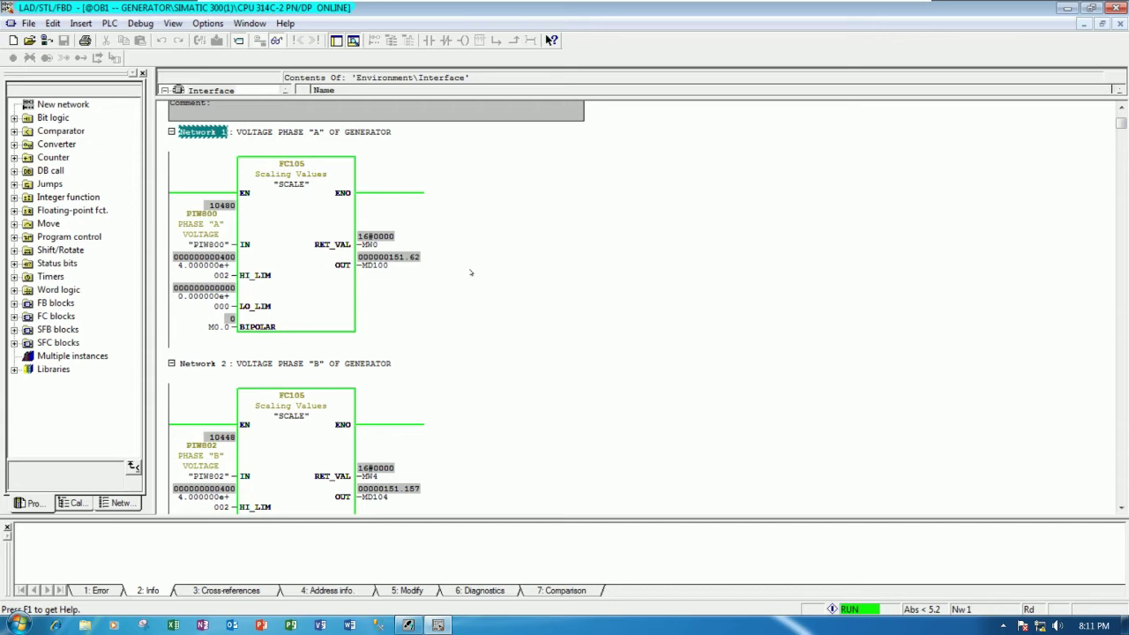
{"action": "left_click", "coordinate": [470, 273]}
Step: Minimize the STEP 7 windows and open the recent GENERATOR project in WinCC flexible
{"action": "left_click", "coordinate": [1069, 9]}
{"action": "left_click", "coordinate": [1069, 9]}
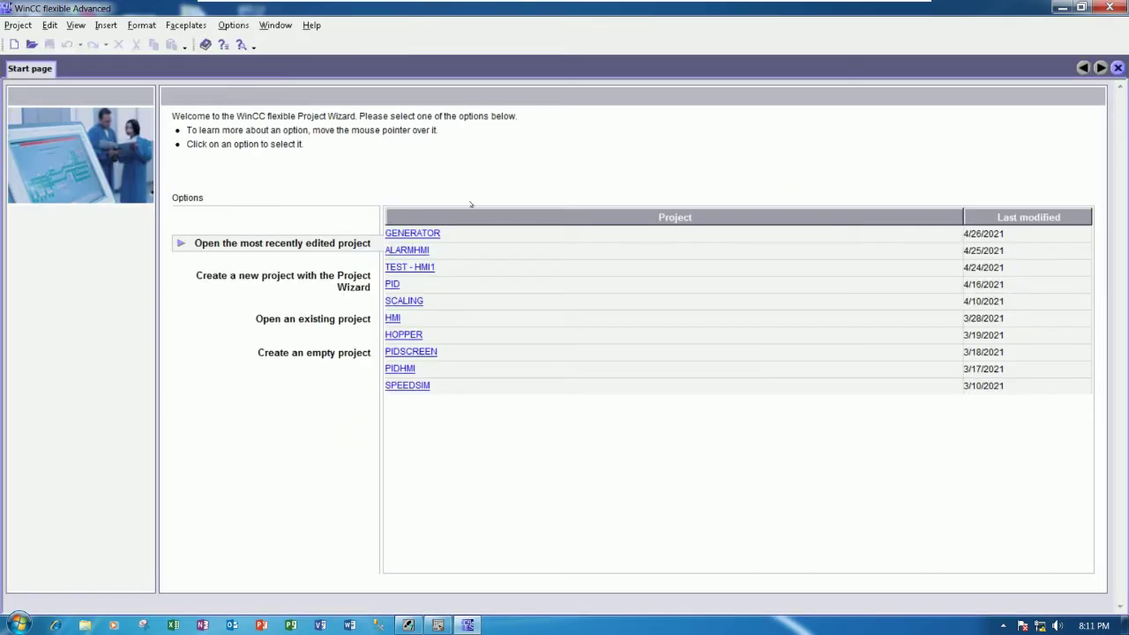
{"action": "left_click", "coordinate": [416, 233]}
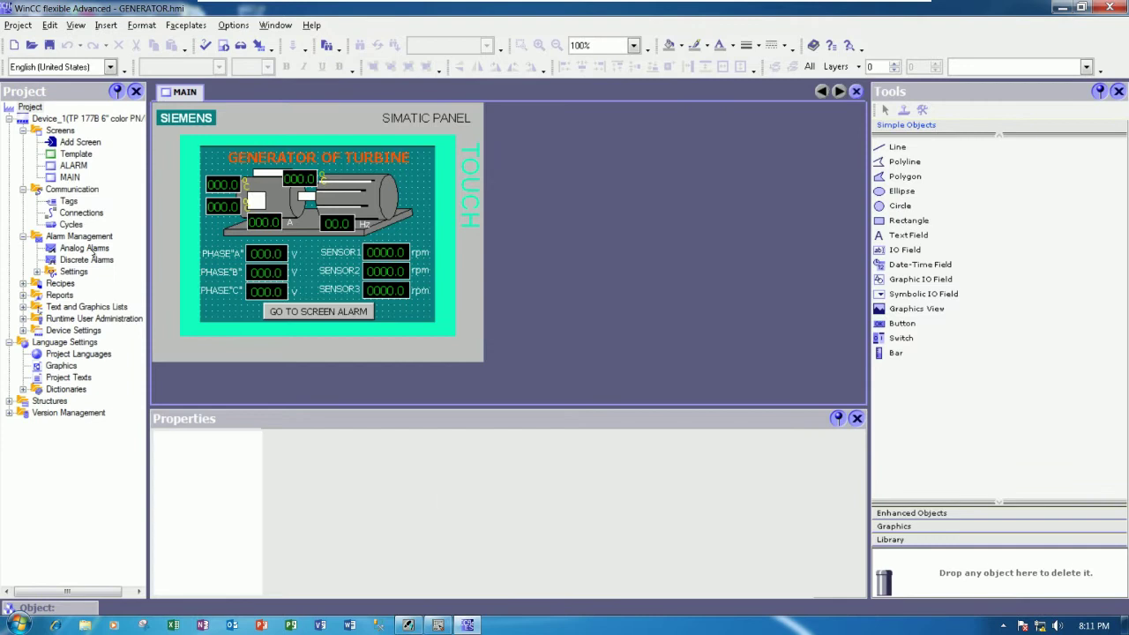
Step: Open the discrete alarms under Alarm Management to review the existing bearing alarms
{"action": "left_click", "coordinate": [91, 249]}
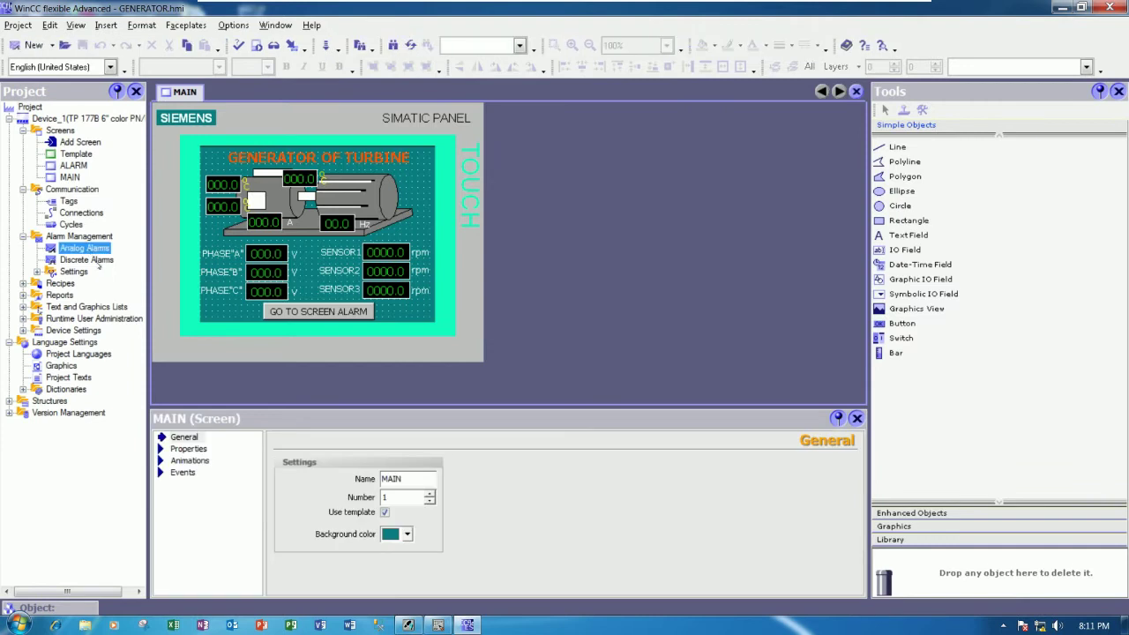
{"action": "left_click", "coordinate": [94, 260]}
{"action": "left_click", "coordinate": [92, 249]}
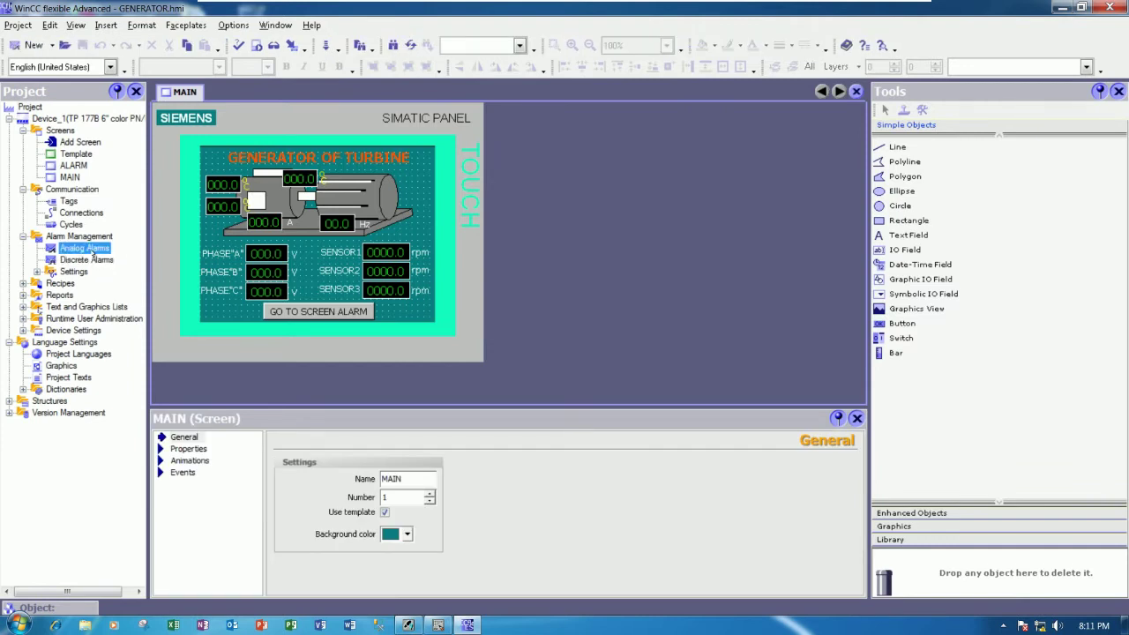
{"action": "double_click", "coordinate": [86, 260]}
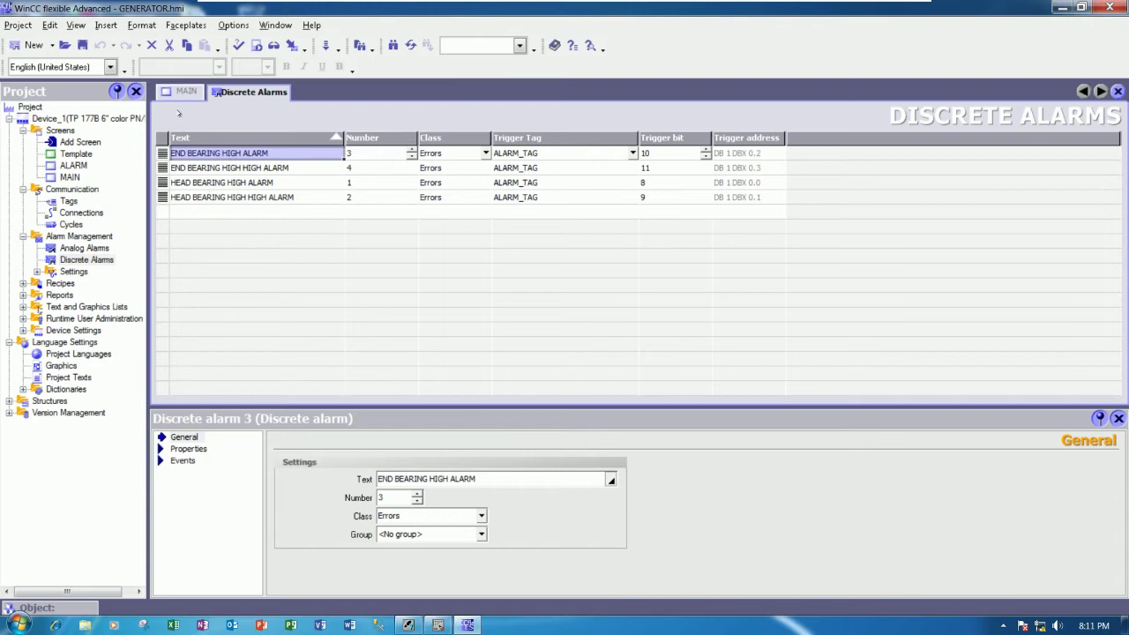
Step: Run the MAIN screen in WinCC flexible Runtime, check the generator's live readings, and close the runtime
{"action": "left_click", "coordinate": [181, 92]}
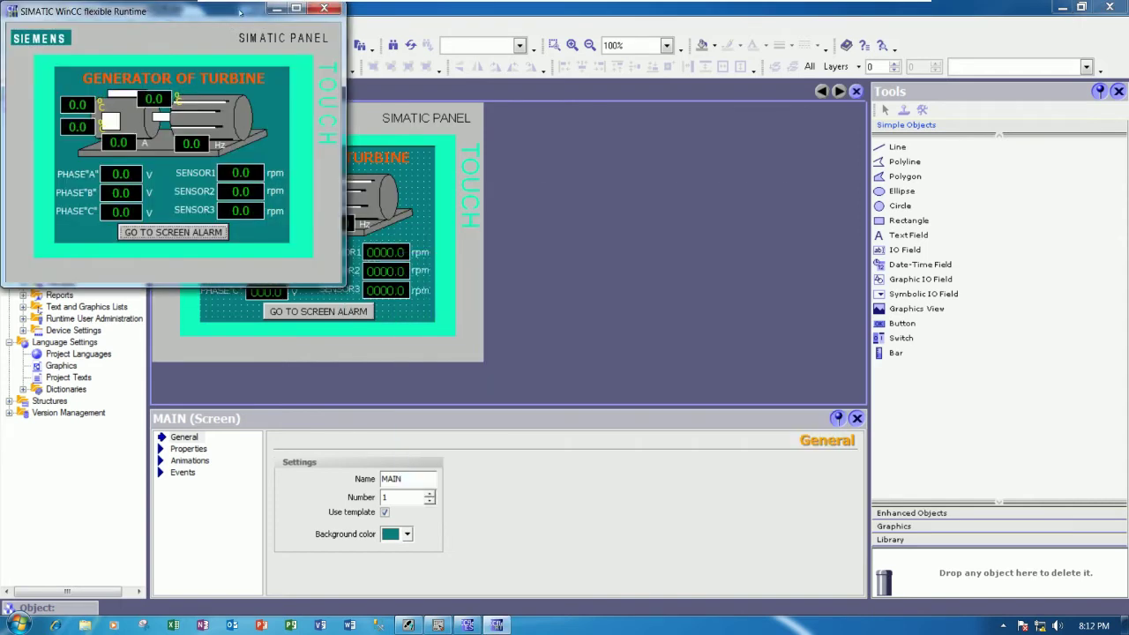
{"action": "left_click_drag", "start_coordinate": [240, 13], "coordinate": [742, 118]}
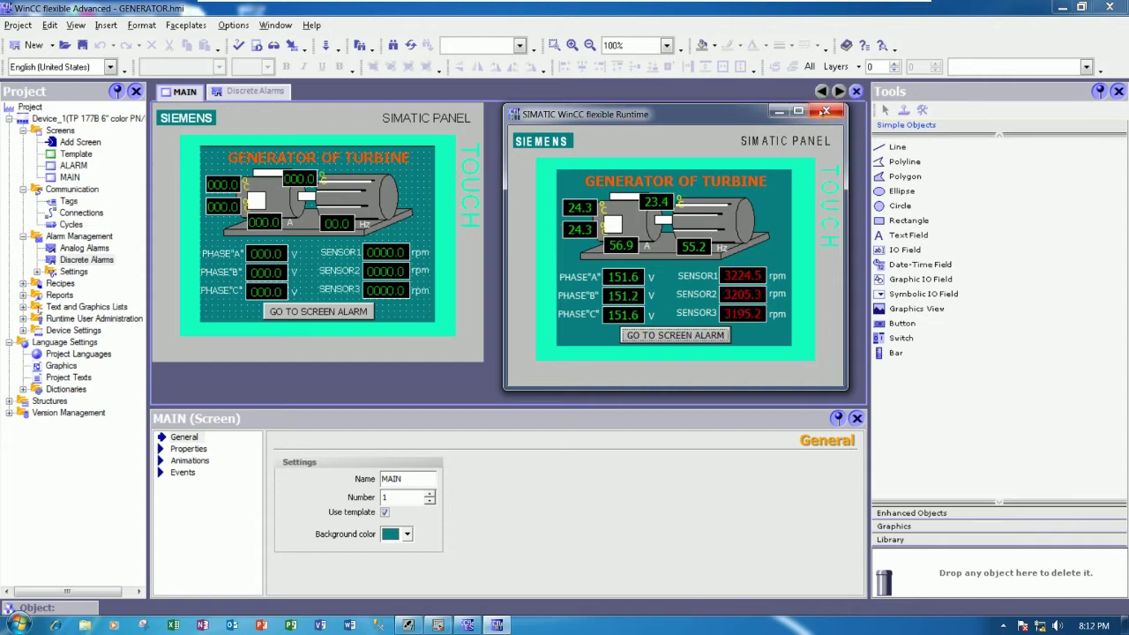
{"action": "left_click", "coordinate": [826, 110]}
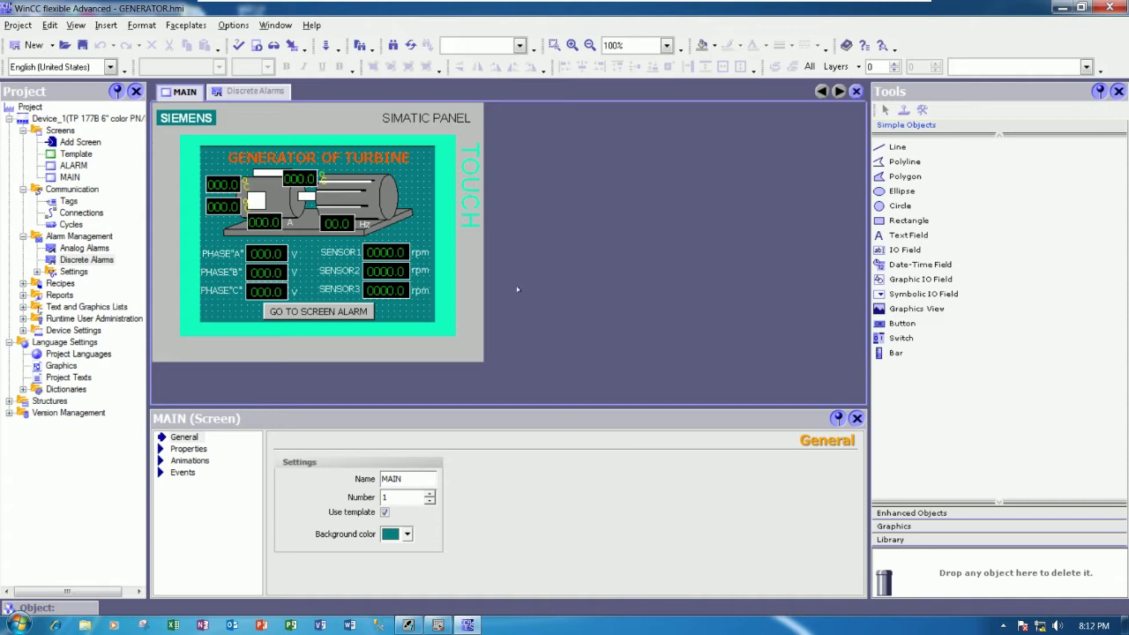
Step: Open the analog alarms editor and add a new alarm in the first row
{"action": "left_click", "coordinate": [105, 251]}
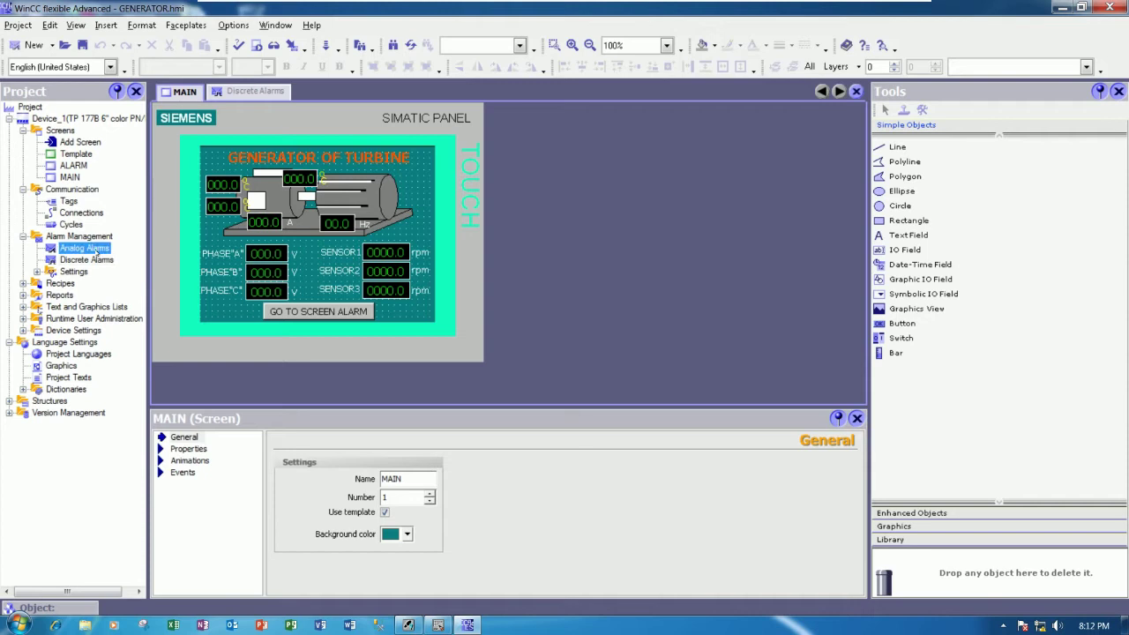
{"action": "double_click", "coordinate": [106, 250]}
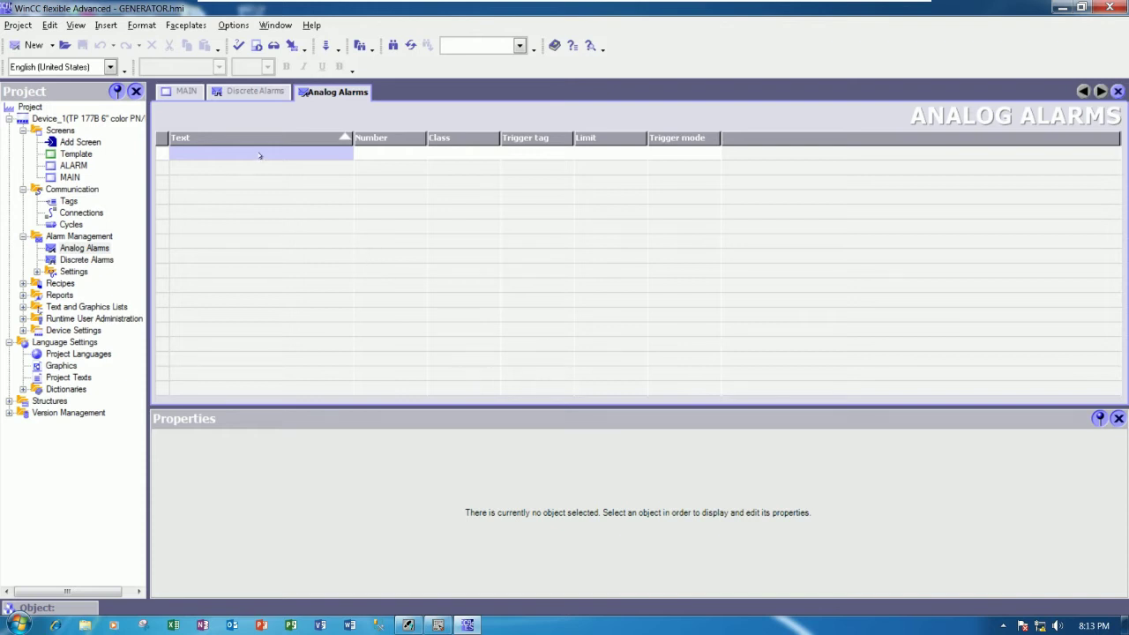
{"action": "left_click", "coordinate": [319, 153]}
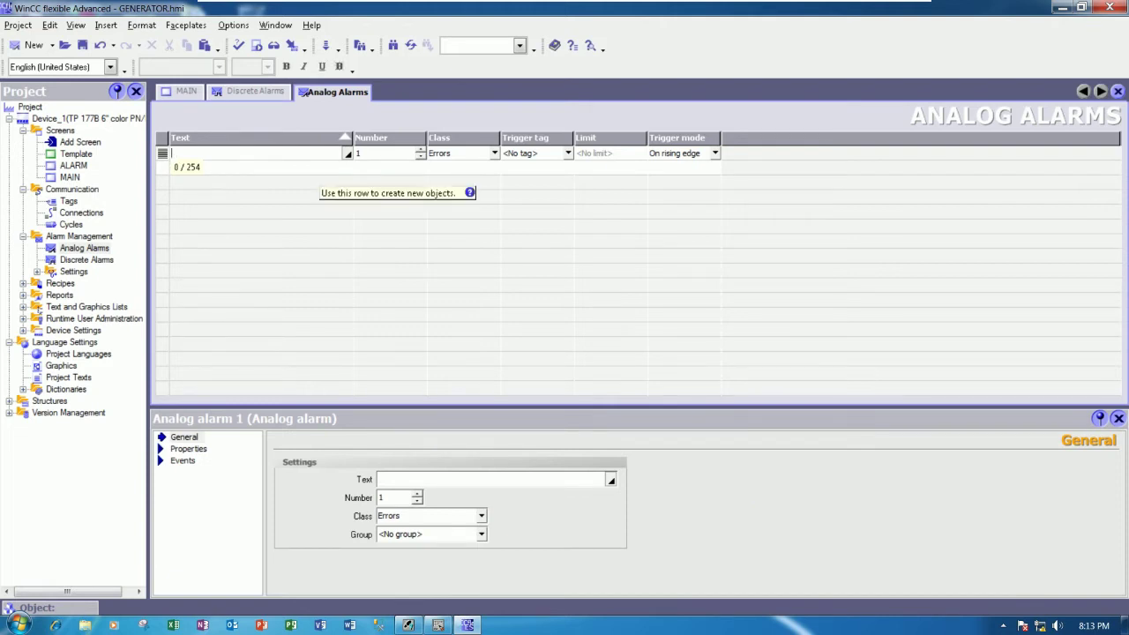
{"action": "type", "text": "asdf"}
{"action": "key", "text": "BackSpace"}
{"action": "key", "text": "BackSpace"}
{"action": "key", "text": "BackSpace"}
{"action": "key", "text": "BackSpace"}
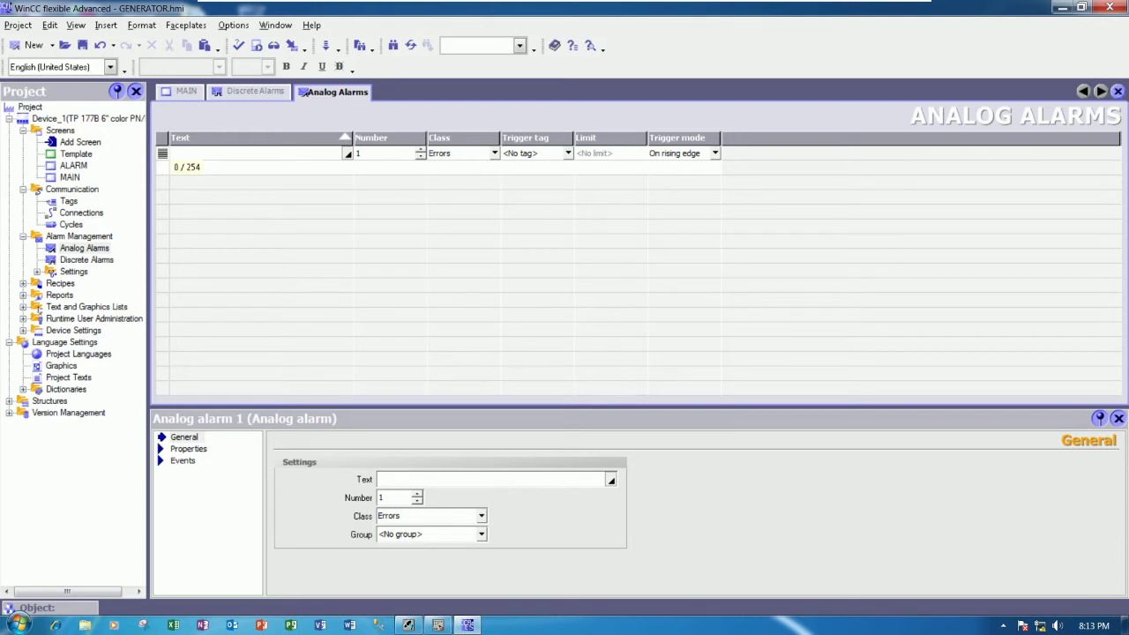
Step: Enter VOLTAGE PHASE "A" IS OVER as the text of the new analog alarm
{"action": "type", "text": "PHASE \"A\" OVER VOLTAGE"}
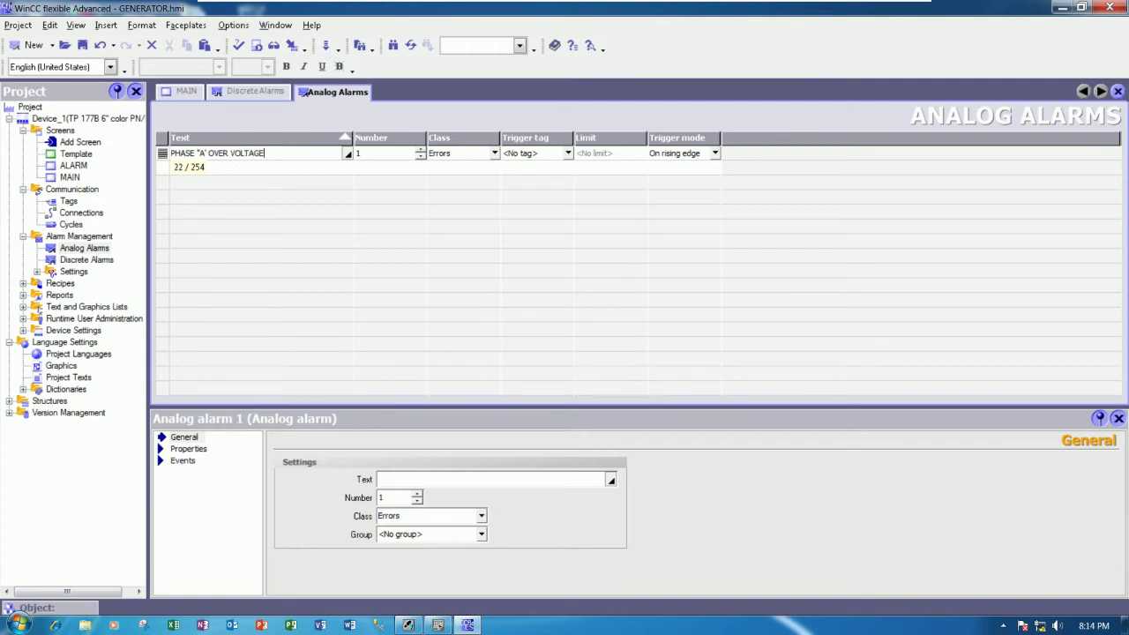
{"action": "key", "text": "shift+Left"}
{"action": "key", "text": "shift+Left"}
{"action": "key", "text": "shift+Left"}
{"action": "key", "text": "shift+Left"}
{"action": "key", "text": "shift+Left"}
{"action": "key", "text": "shift+Left"}
{"action": "key", "text": "shift+Left"}
{"action": "key", "text": "ctrl+c"}
{"action": "key", "text": "Delete"}
{"action": "key", "text": "ctrl+v"}
{"action": "key", "text": "BackSpace"}
{"action": "key", "text": "BackSpace"}
{"action": "key", "text": "BackSpace"}
{"action": "key", "text": "BackSpace"}
{"action": "key", "text": "BackSpace"}
{"action": "type", "text": "IS OVER"}
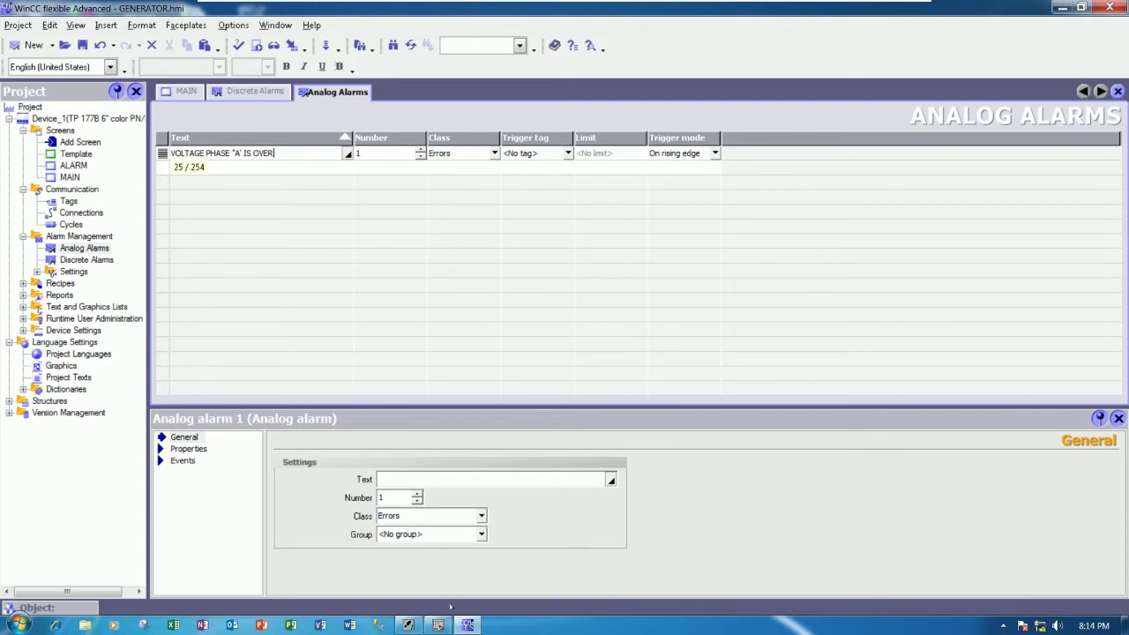
Step: Switch to the LAD/STL/FBD editor, check the output address of the phase A voltage scaling, and return to WinCC flexible
{"action": "left_click", "coordinate": [436, 625]}
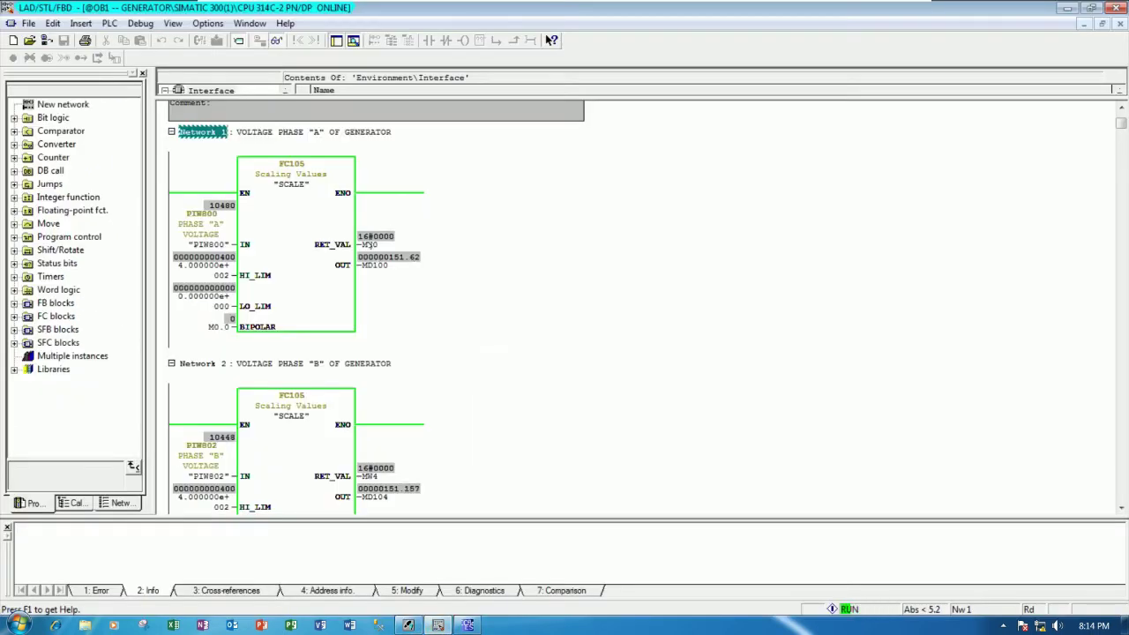
{"action": "scroll", "coordinate": [370, 246], "scroll_direction": "up", "scroll_amount": 1}
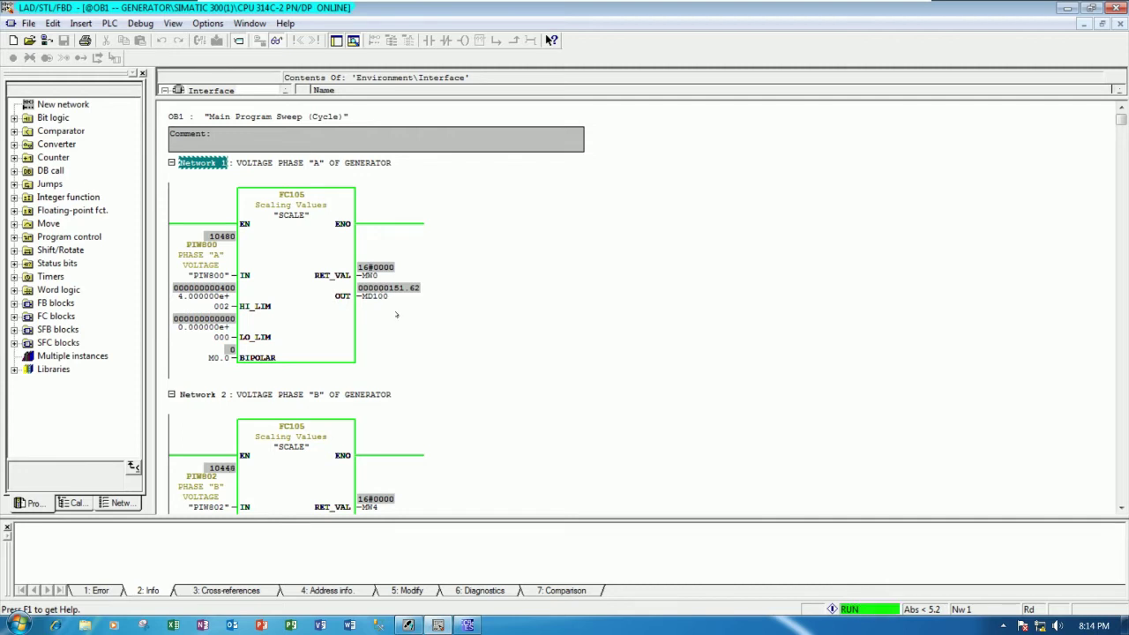
{"action": "left_click", "coordinate": [468, 624]}
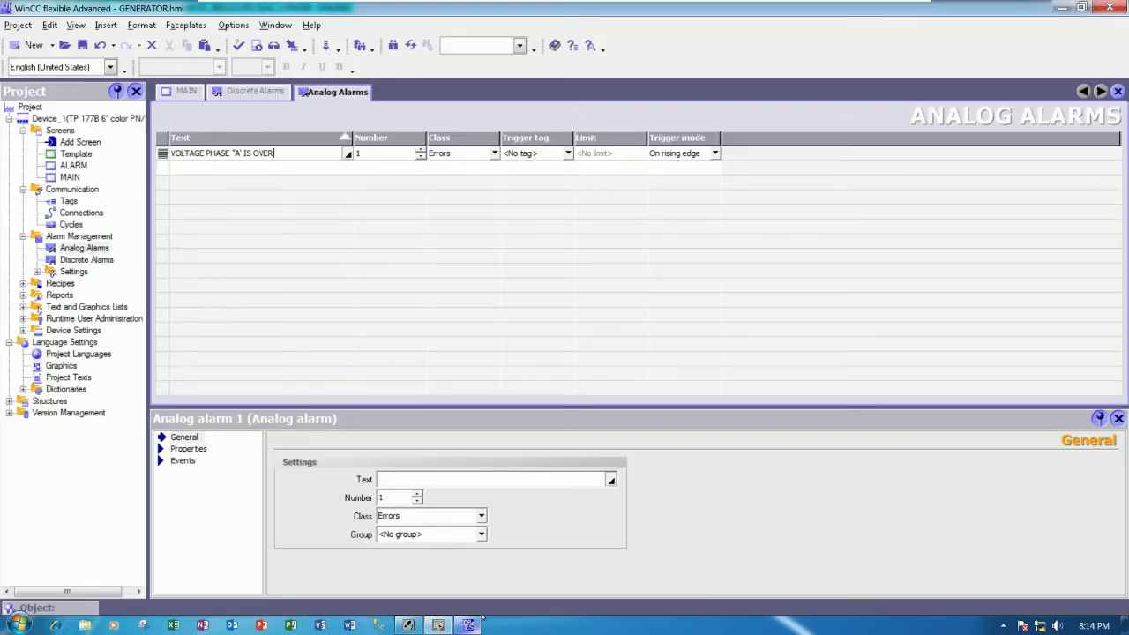
Step: Assign the VOLA tag (MD 100) as the trigger tag of the phase A voltage alarm
{"action": "left_click", "coordinate": [565, 154]}
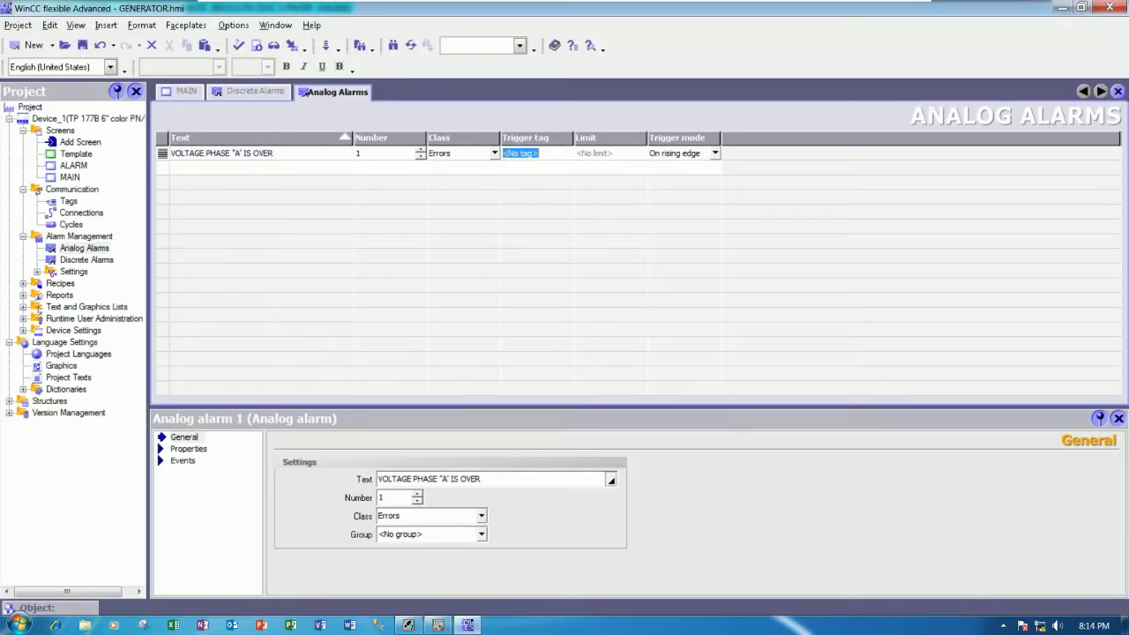
{"action": "left_click", "coordinate": [568, 152]}
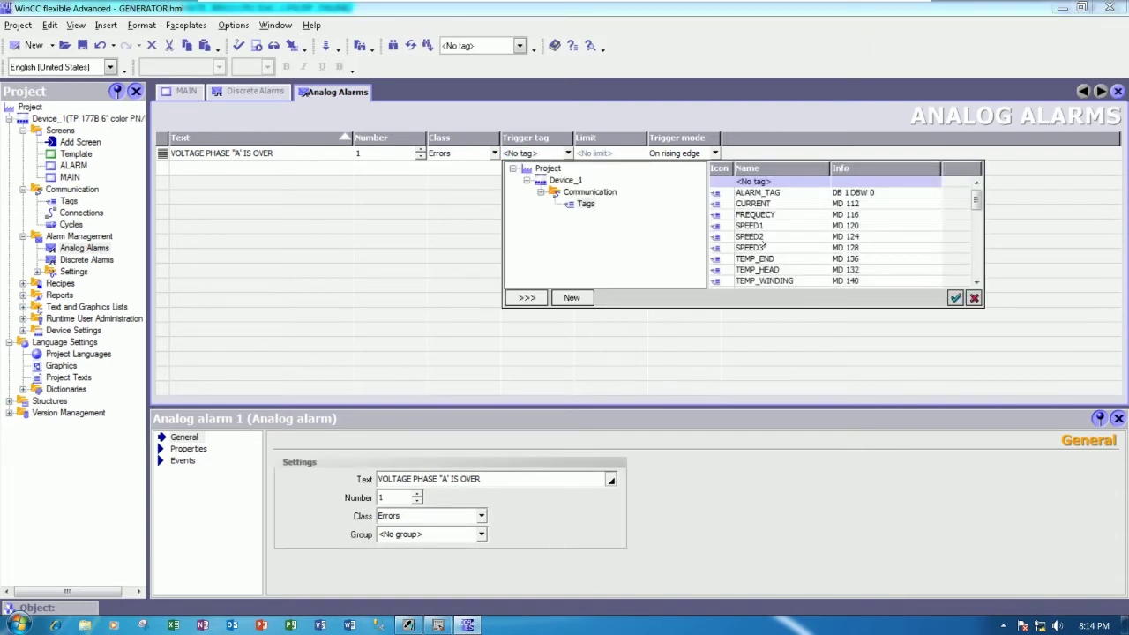
{"action": "left_click", "coordinate": [760, 259]}
{"action": "scroll", "coordinate": [760, 260], "scroll_direction": "down", "scroll_amount": 3}
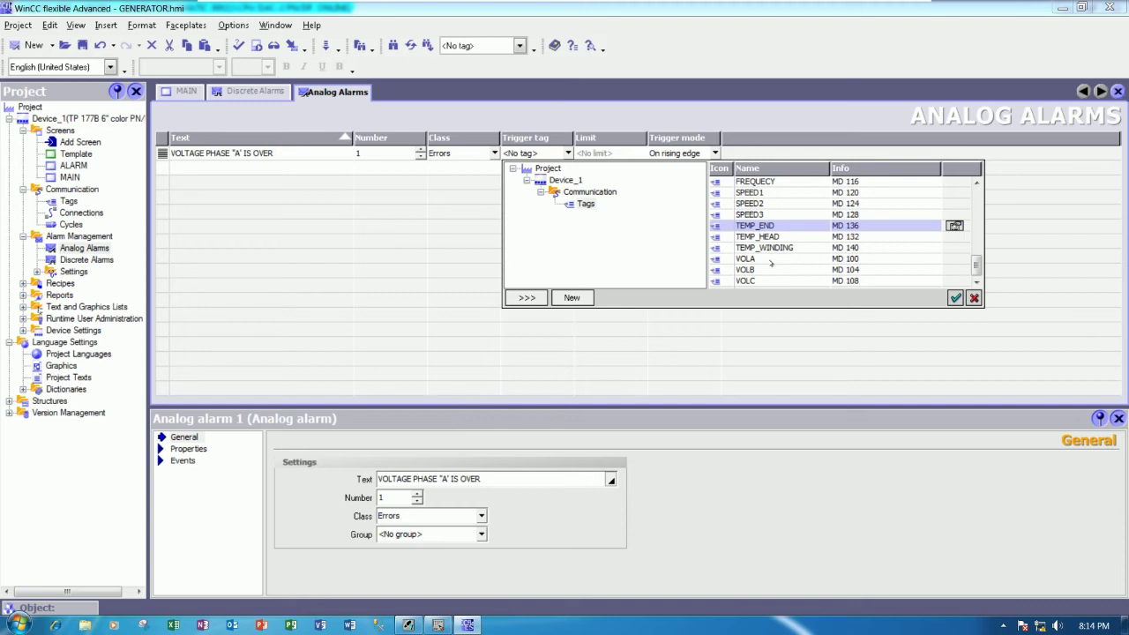
{"action": "left_click", "coordinate": [758, 259]}
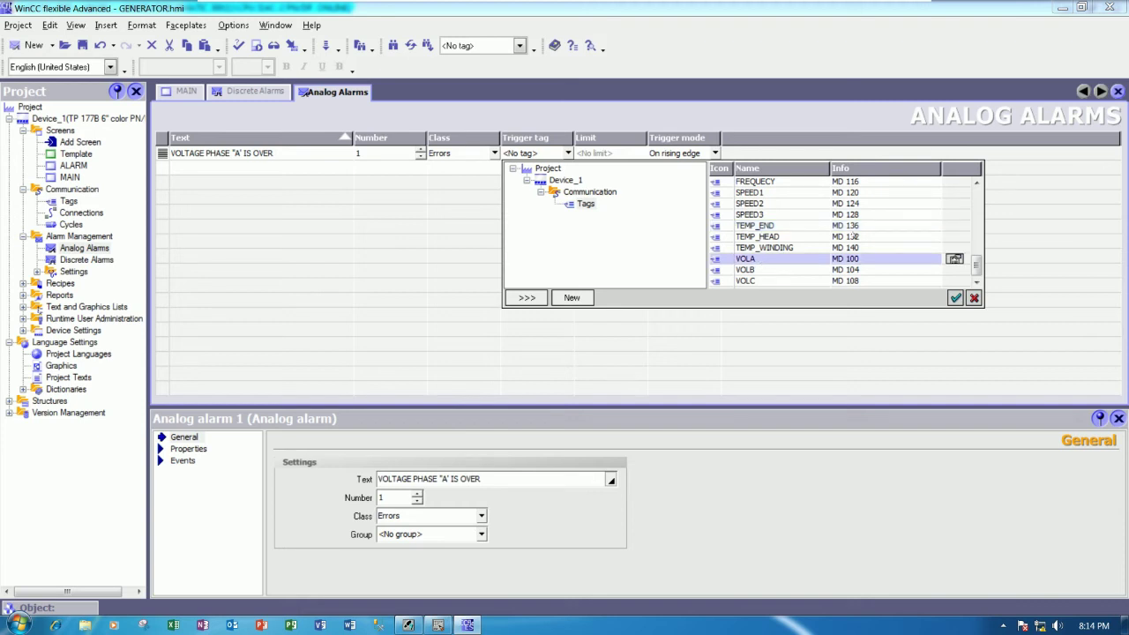
{"action": "left_click_drag", "start_coordinate": [982, 209], "coordinate": [1120, 209]}
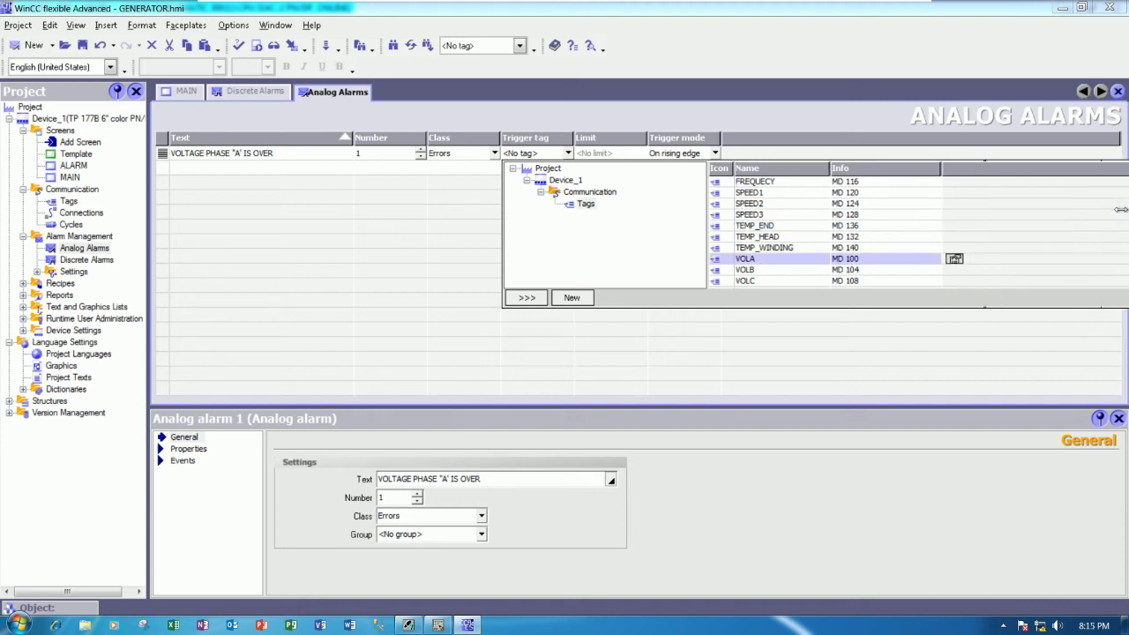
{"action": "double_click", "coordinate": [749, 258]}
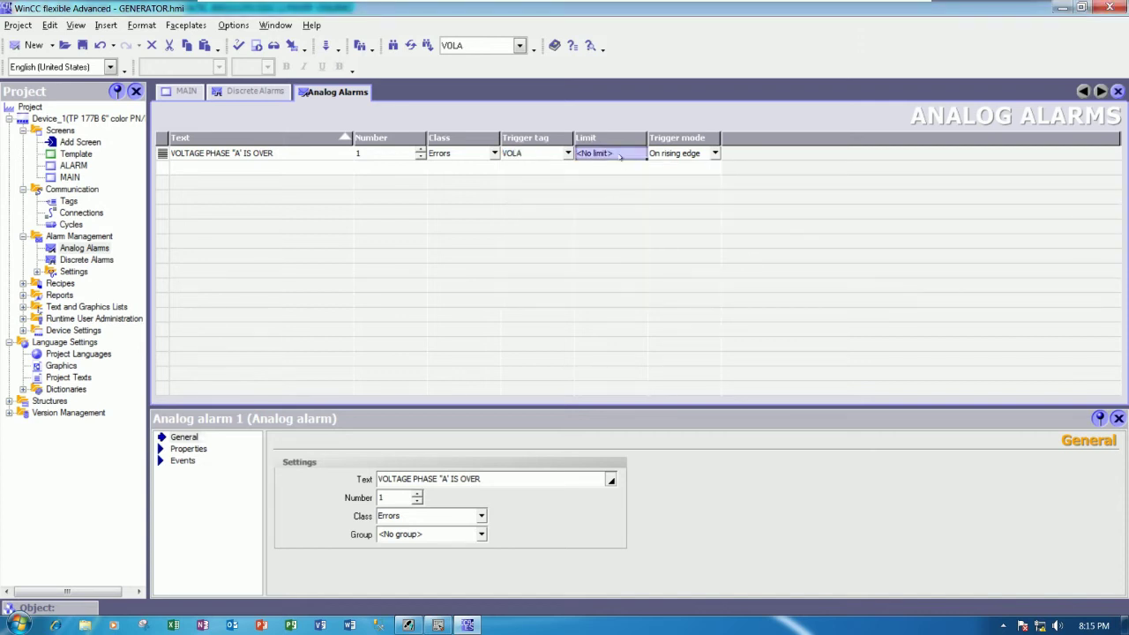
Step: Set the limit of the phase A voltage alarm to 395
{"action": "left_click", "coordinate": [622, 154]}
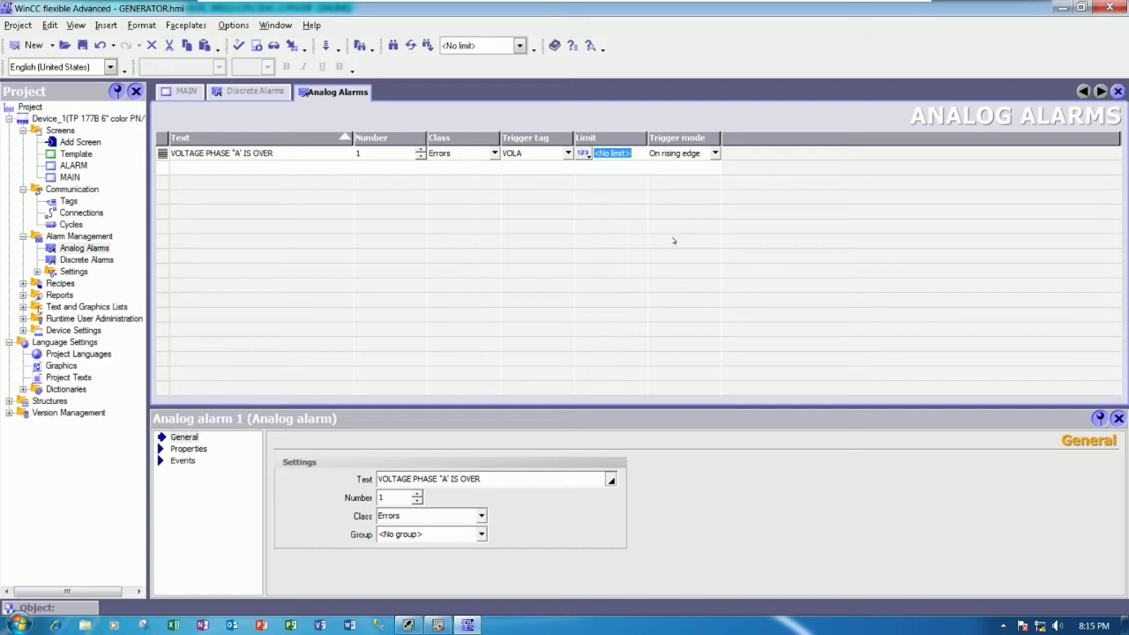
{"action": "type", "text": "395"}
{"action": "key", "text": "Tab"}
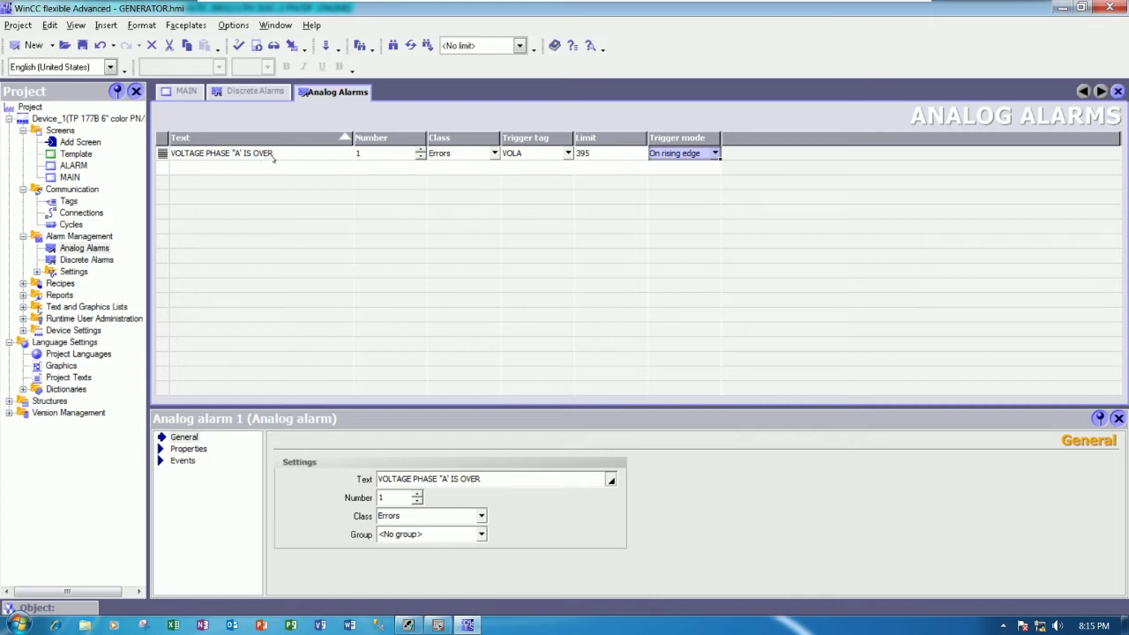
Step: Create a second analog alarm by copying the phase A alarm's text into the next empty row
{"action": "left_click", "coordinate": [255, 171]}
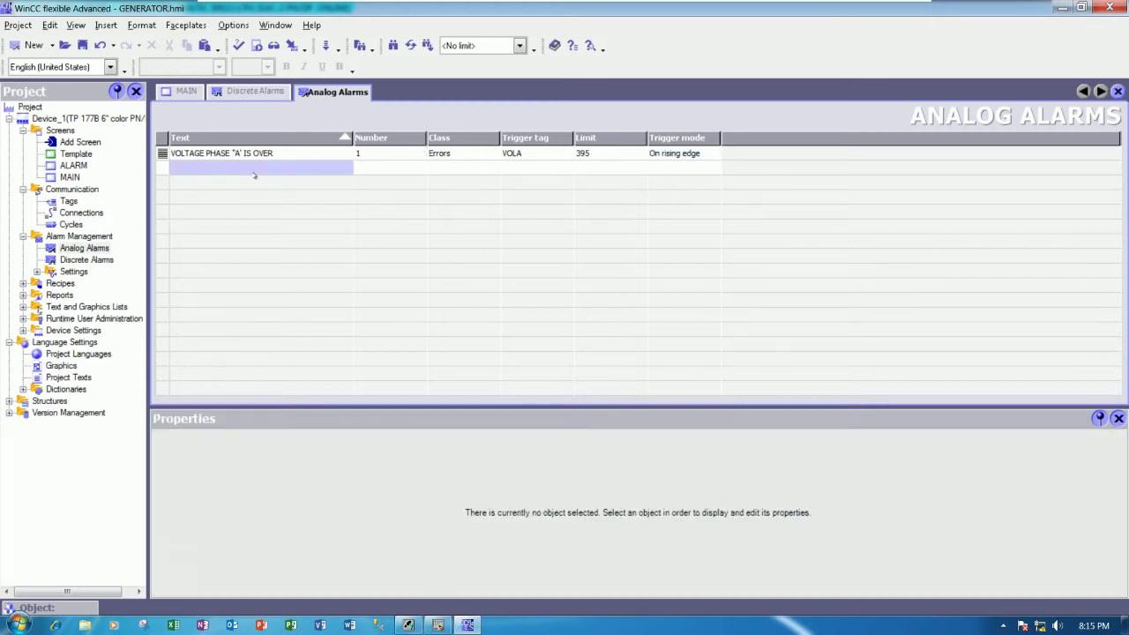
{"action": "left_click", "coordinate": [281, 155]}
{"action": "left_click", "coordinate": [289, 155]}
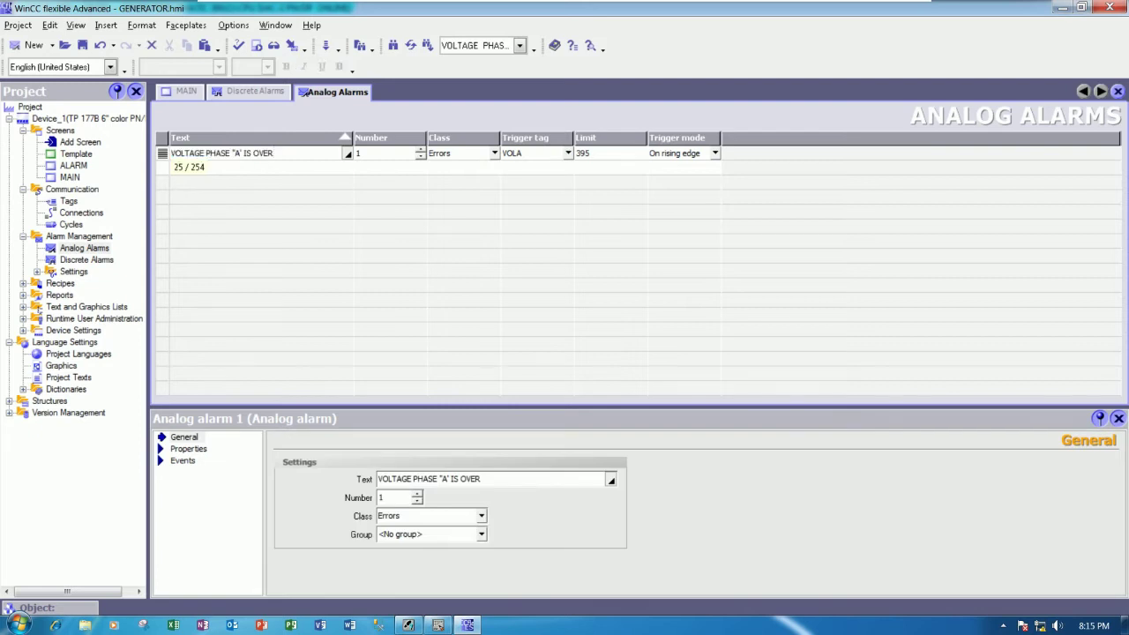
{"action": "left_click", "coordinate": [172, 153]}
{"action": "key", "text": "shift+End"}
{"action": "key", "text": "ctrl+c"}
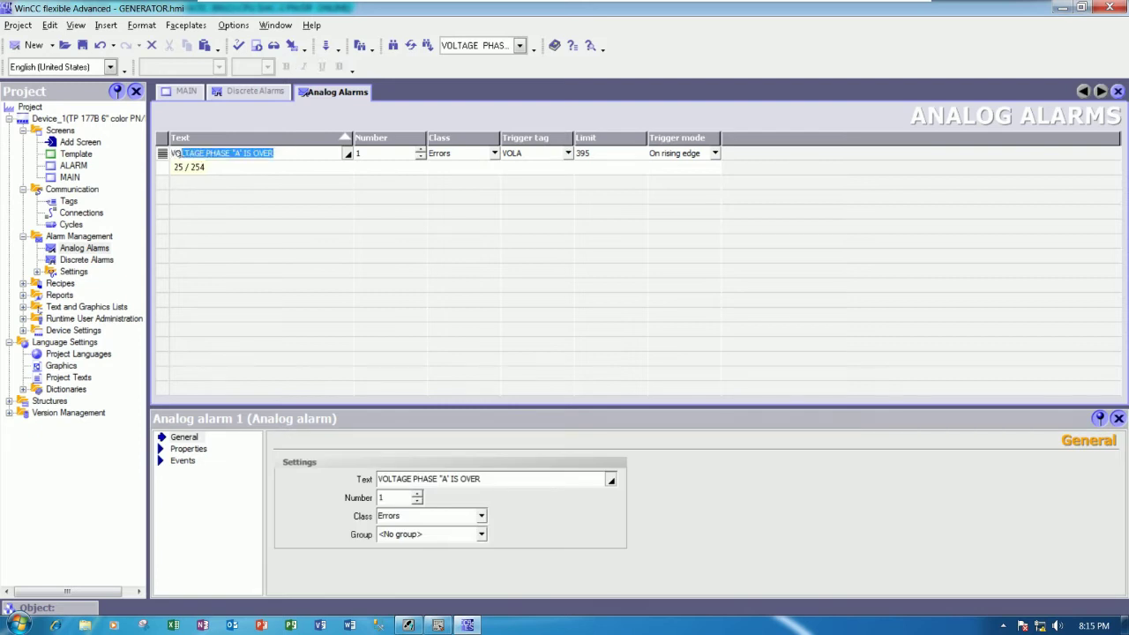
{"action": "left_click", "coordinate": [242, 169]}
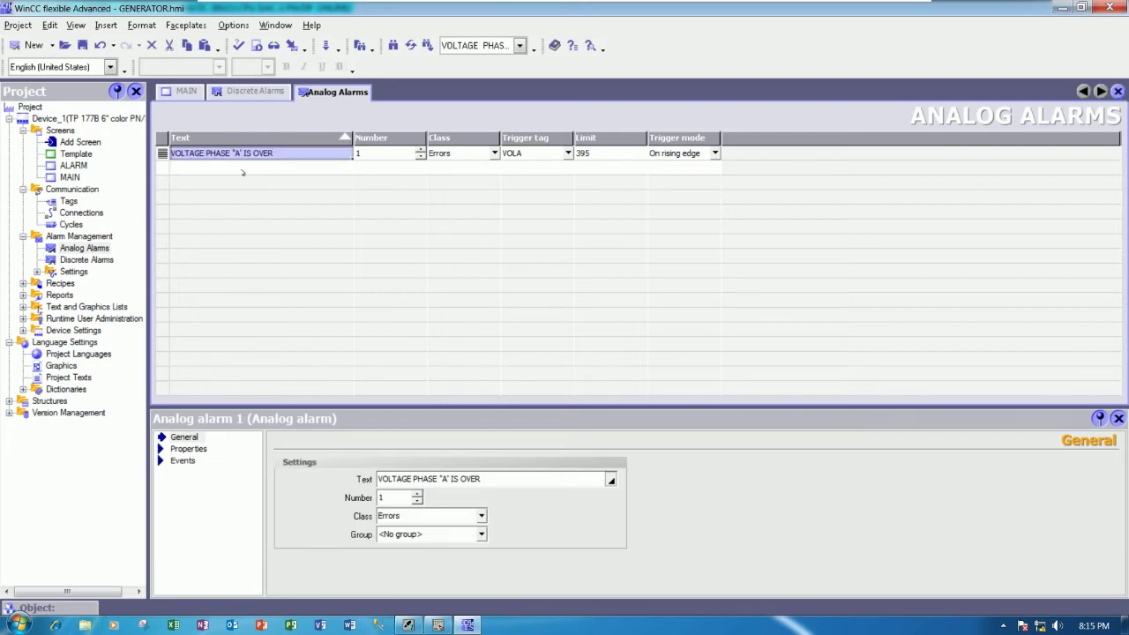
{"action": "key", "text": "ctrl+v"}
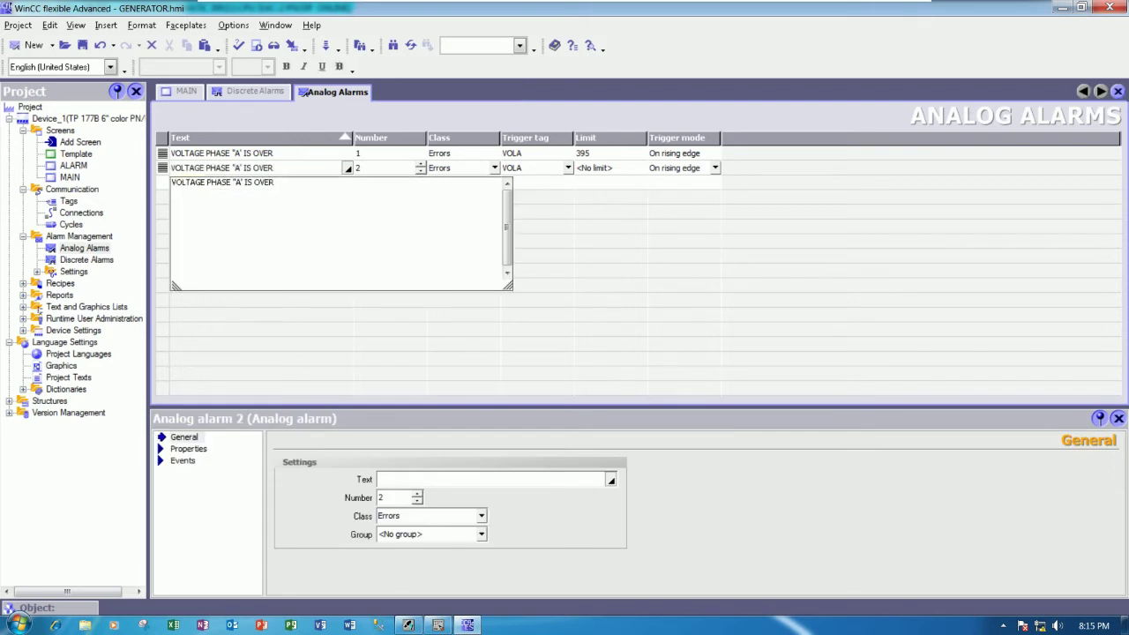
Step: Change the phase letter in the second alarm's text to "B" in double quotation marks
{"action": "left_click", "coordinate": [237, 168]}
{"action": "key", "text": "BackSpace"}
{"action": "type", "text": "B"}
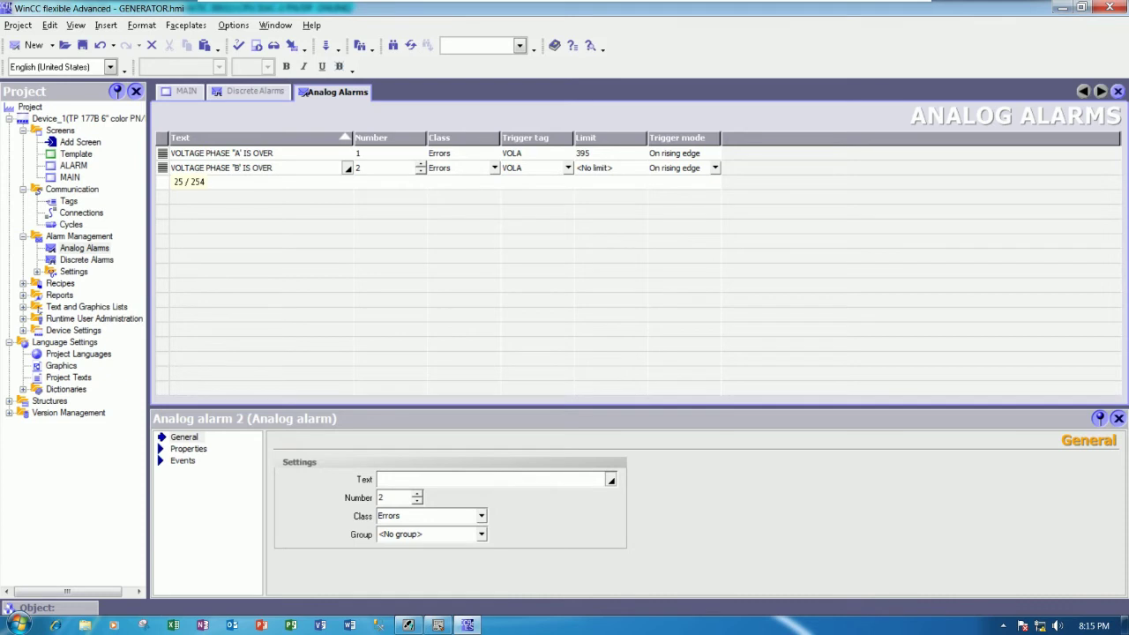
{"action": "type", "text": "\""}
Step: Correct the closing quotation mark in the phase A alarm text and remove the extra character after "B" in the second alarm text
{"action": "left_click", "coordinate": [243, 153]}
{"action": "left_click", "coordinate": [243, 153]}
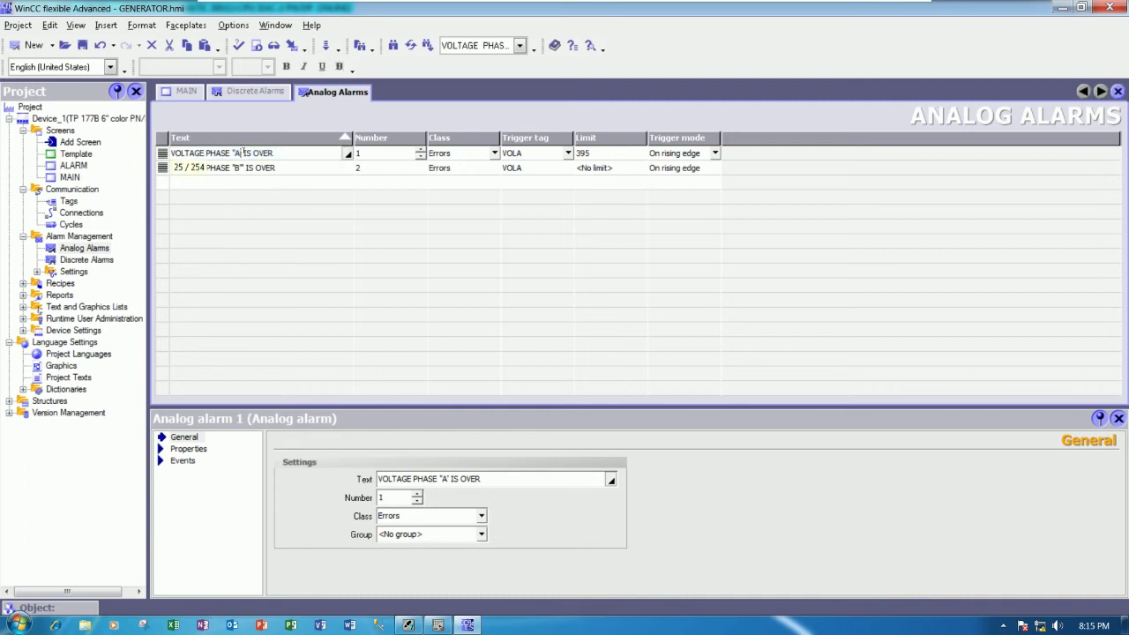
{"action": "key", "text": "BackSpace"}
{"action": "type", "text": "\""}
{"action": "left_click", "coordinate": [246, 168]}
{"action": "left_click", "coordinate": [246, 168]}
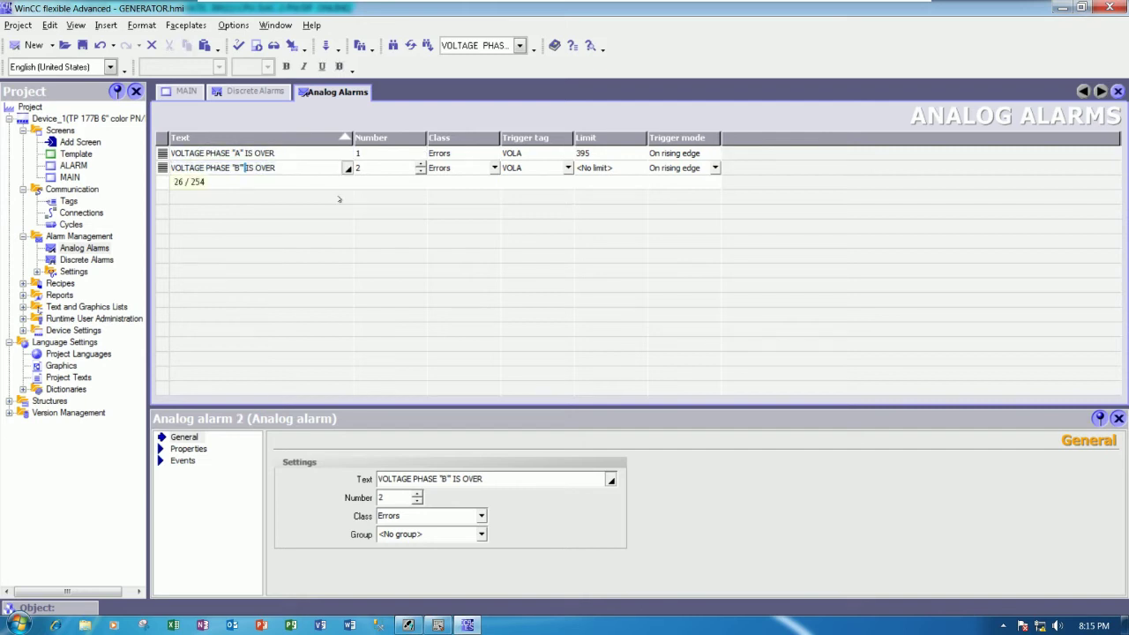
{"action": "key", "text": "BackSpace"}
Step: Assign the VOLB tag (MD 104) as the trigger tag of the phase B voltage alarm
{"action": "left_click", "coordinate": [595, 168]}
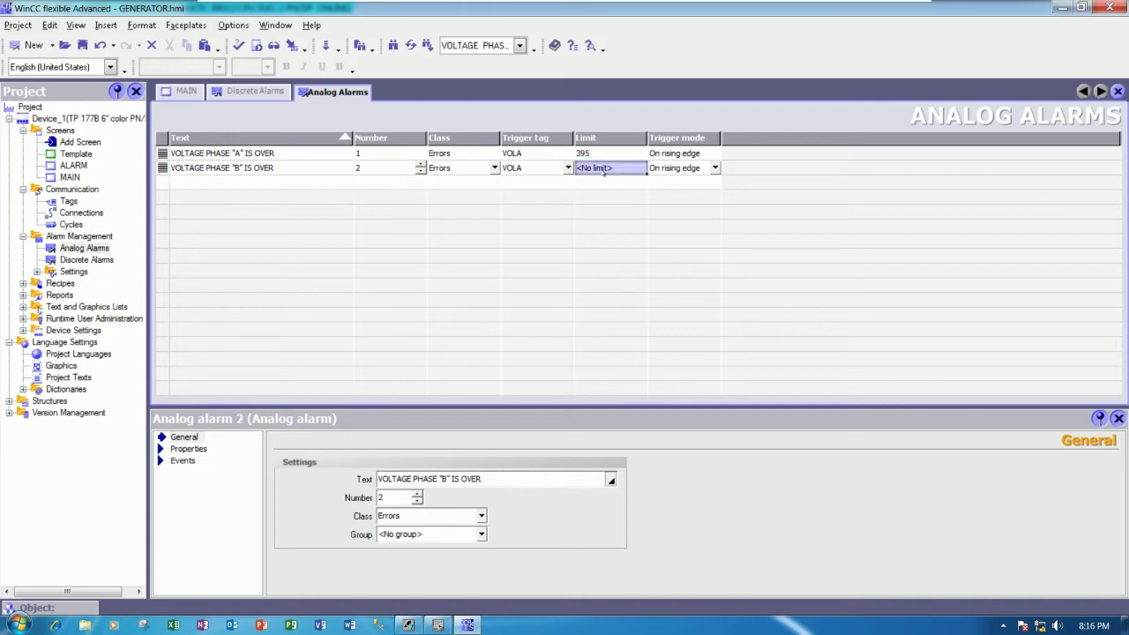
{"action": "left_click", "coordinate": [568, 168]}
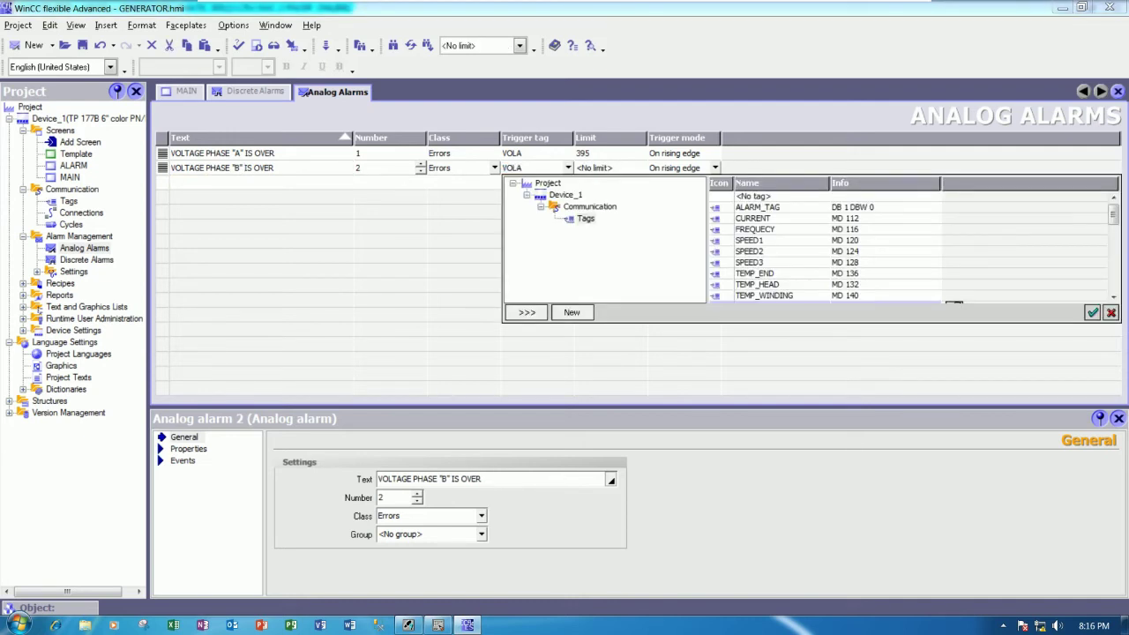
{"action": "left_click", "coordinate": [764, 262]}
{"action": "scroll", "coordinate": [776, 277], "scroll_direction": "down", "scroll_amount": 3}
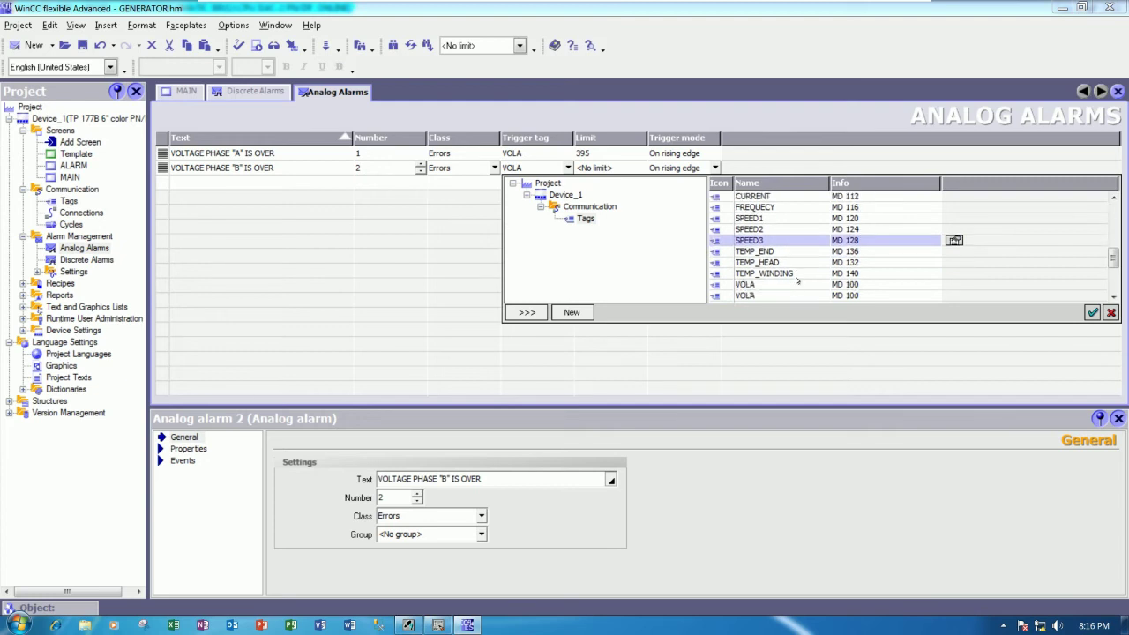
{"action": "left_click", "coordinate": [754, 284]}
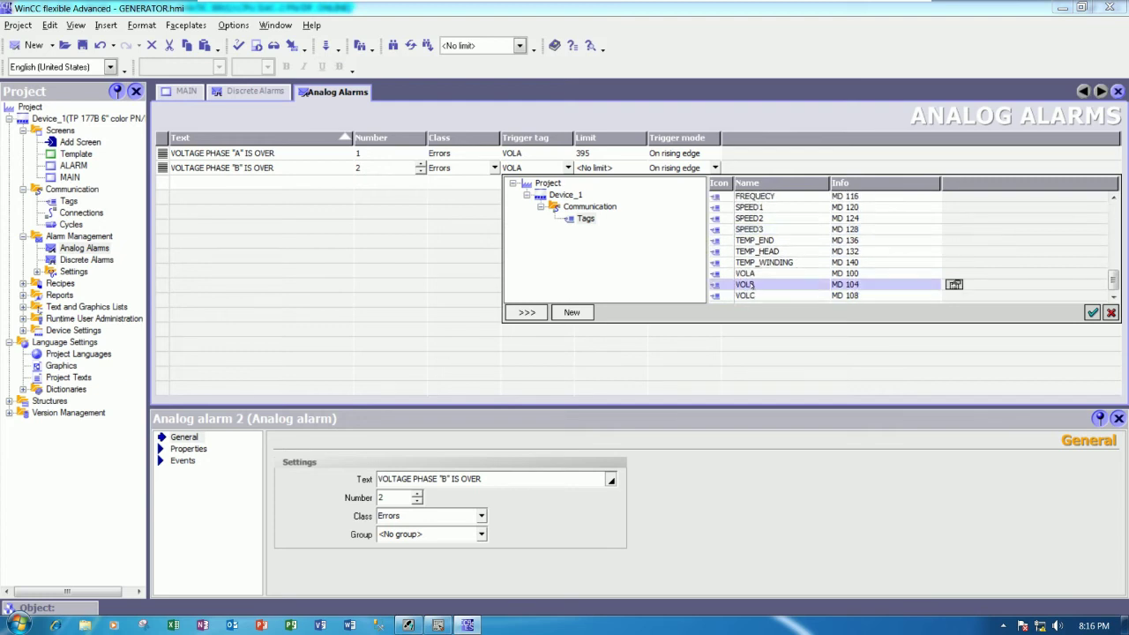
{"action": "double_click", "coordinate": [754, 286]}
Step: Set the limit of the phase B voltage alarm to 392
{"action": "left_click", "coordinate": [583, 169]}
{"action": "left_click", "coordinate": [609, 169]}
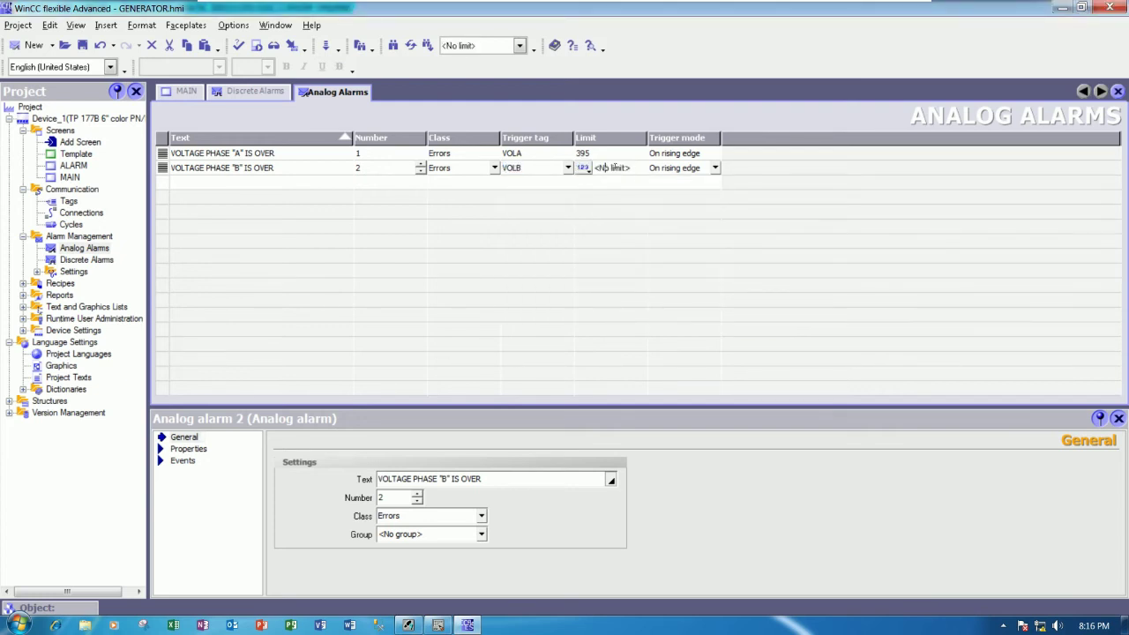
{"action": "double_click", "coordinate": [632, 167]}
{"action": "type", "text": "392"}
{"action": "left_click", "coordinate": [683, 168]}
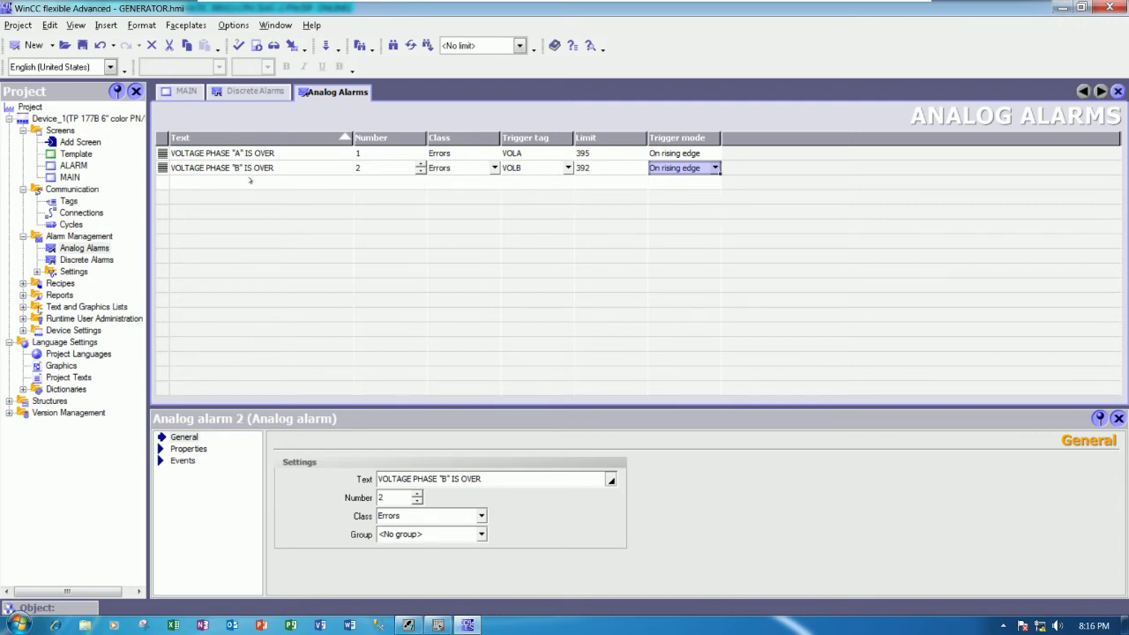
Step: Add a third analog alarm from the copied text and edit it to read VOLTAGE PHASE "C" IS OVER
{"action": "left_click", "coordinate": [241, 184]}
{"action": "double_click", "coordinate": [241, 186]}
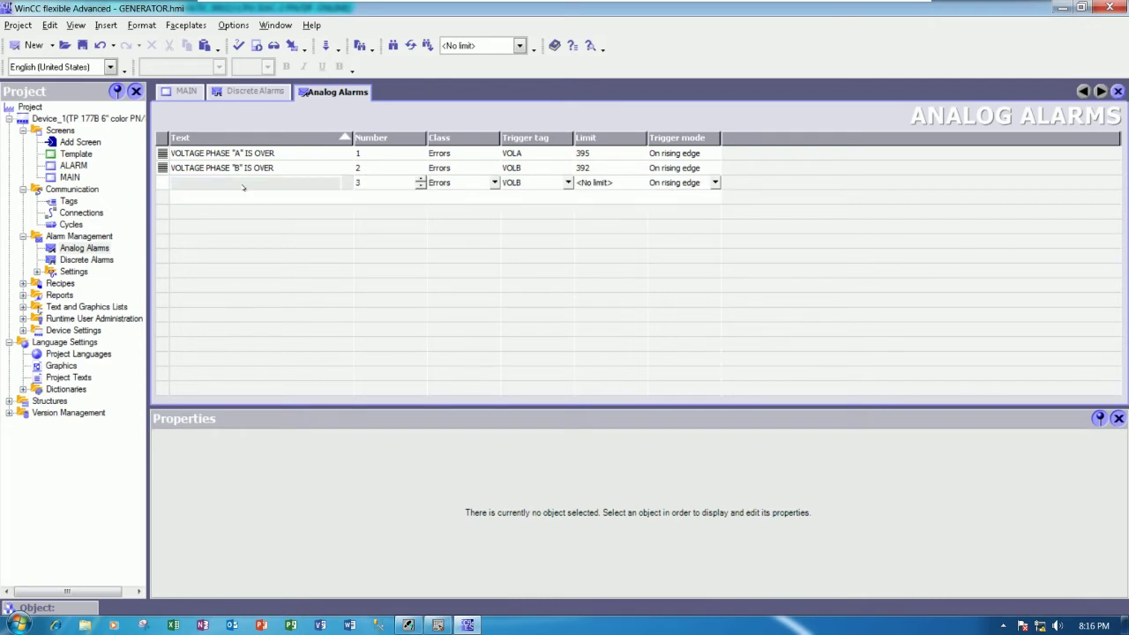
{"action": "key", "text": "ctrl+v"}
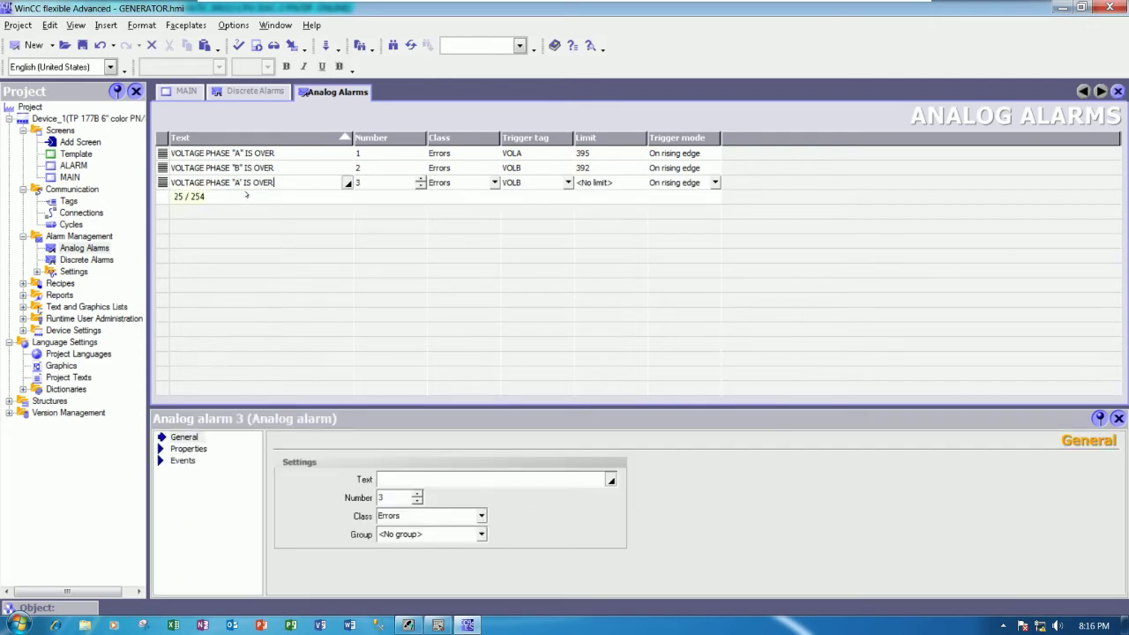
{"action": "key", "text": "BackSpace"}
{"action": "key", "text": "BackSpace"}
{"action": "type", "text": "C\""}
Step: Assign the VOLC tag (MD 108) as the trigger tag of the phase C voltage alarm
{"action": "left_click", "coordinate": [565, 185]}
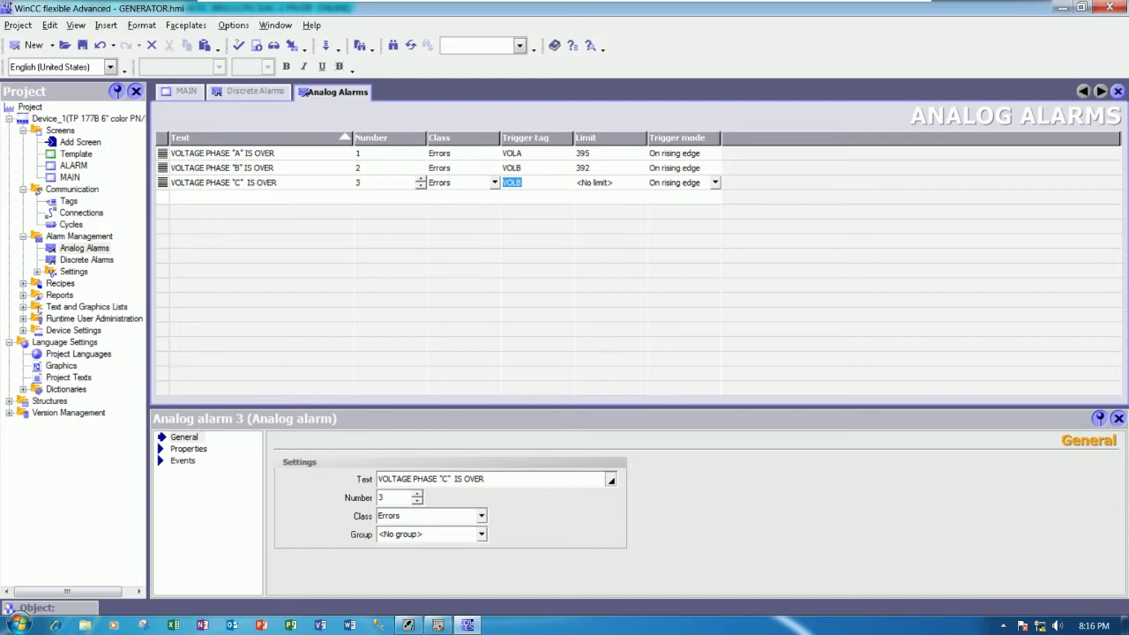
{"action": "left_click", "coordinate": [578, 185]}
{"action": "left_click", "coordinate": [529, 182]}
{"action": "left_click", "coordinate": [567, 183]}
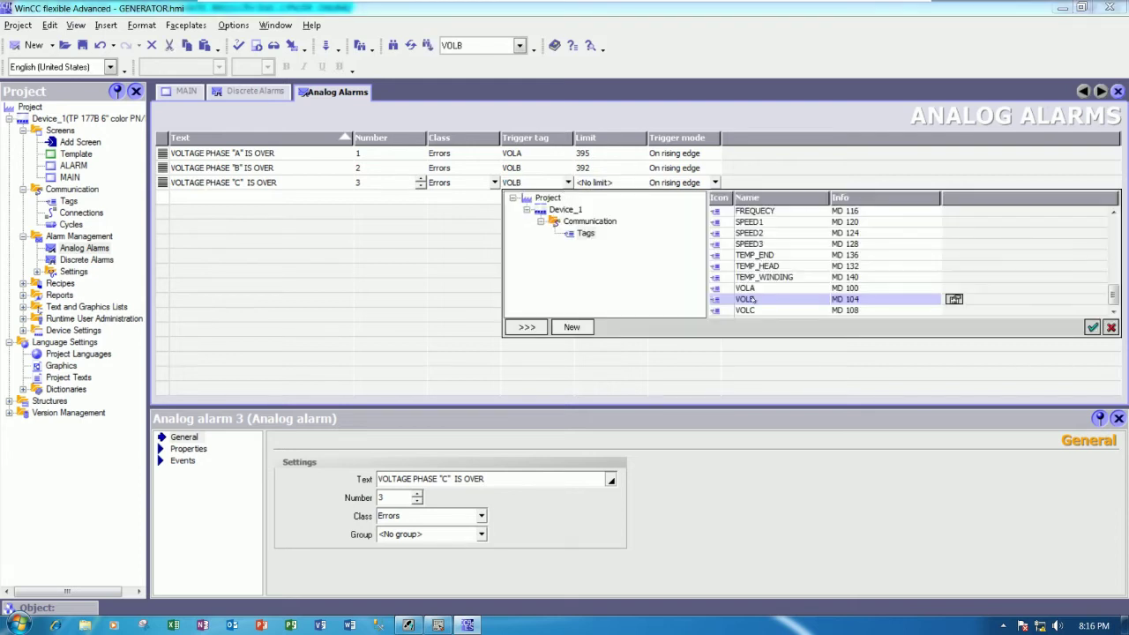
{"action": "left_click", "coordinate": [746, 311]}
{"action": "left_click", "coordinate": [746, 311]}
Step: Set the limit of the phase C voltage alarm to 395
{"action": "left_click", "coordinate": [625, 185]}
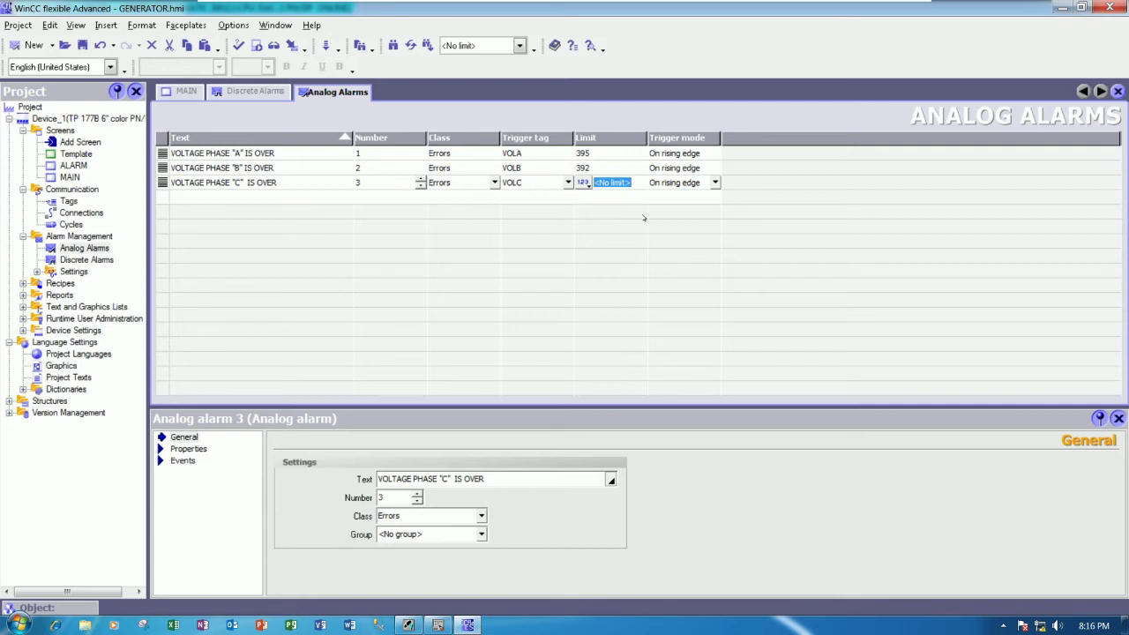
{"action": "type", "text": "395"}
{"action": "key", "text": "Tab"}
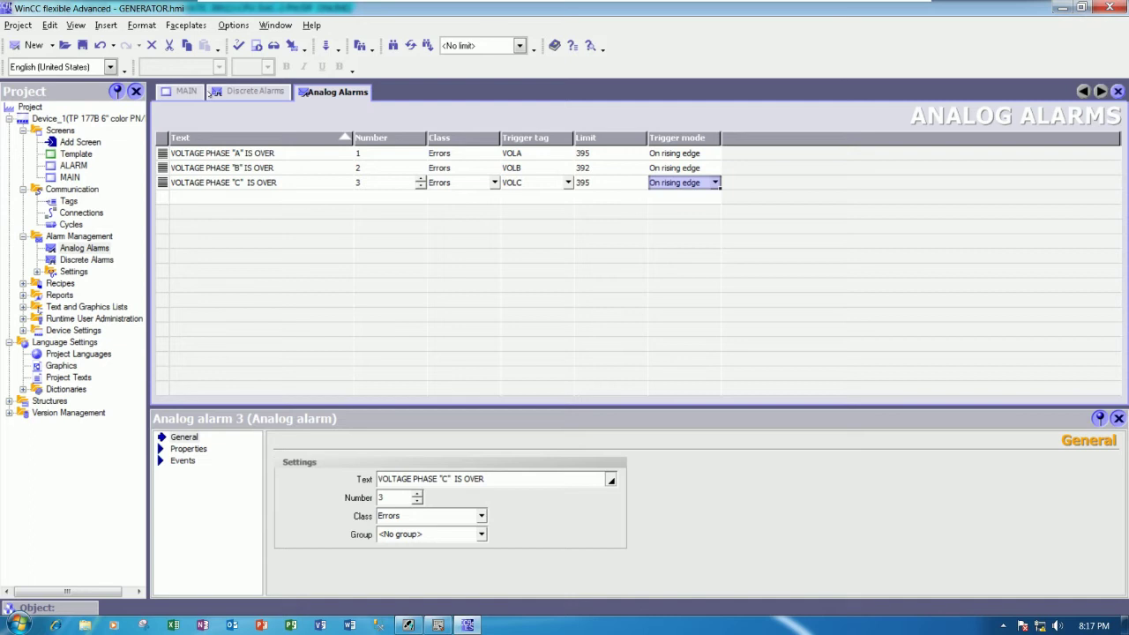
Step: Switch to the LAD/STL/FBD editor, check the generator current scaling network, and return to WinCC flexible
{"action": "left_click", "coordinate": [437, 624]}
{"action": "scroll", "coordinate": [478, 331], "scroll_direction": "down", "scroll_amount": 5}
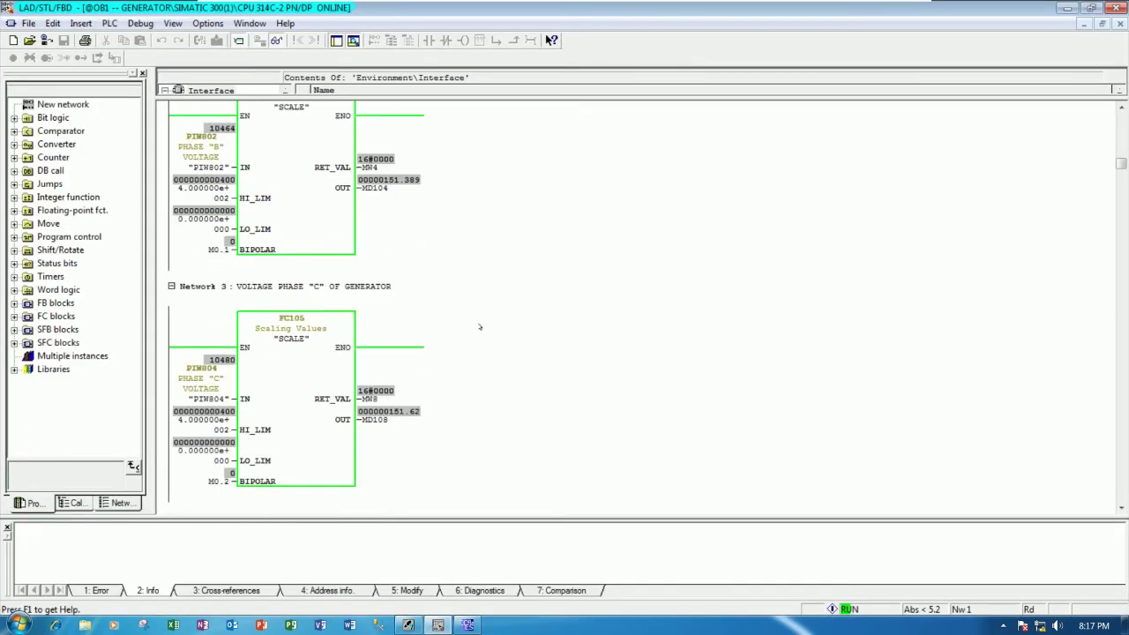
{"action": "scroll", "coordinate": [479, 328], "scroll_direction": "down", "scroll_amount": 3}
{"action": "scroll", "coordinate": [477, 326], "scroll_direction": "down", "scroll_amount": 3}
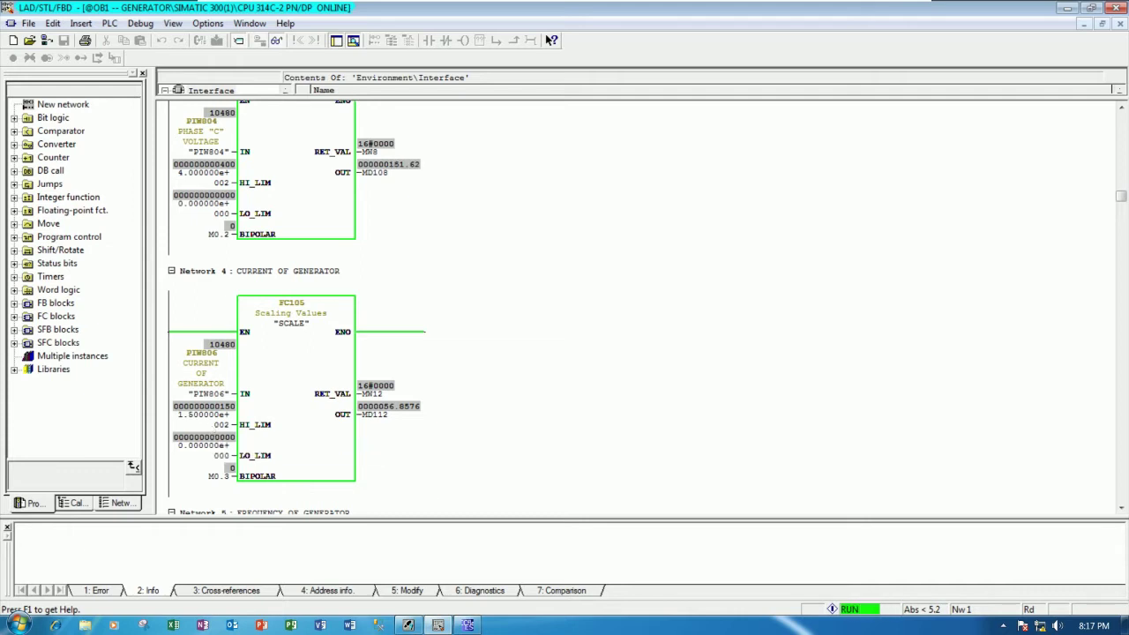
{"action": "key", "text": "alt+Tab"}
Step: Add a fourth analog alarm with the text CURRENT IS OVER
{"action": "double_click", "coordinate": [255, 197]}
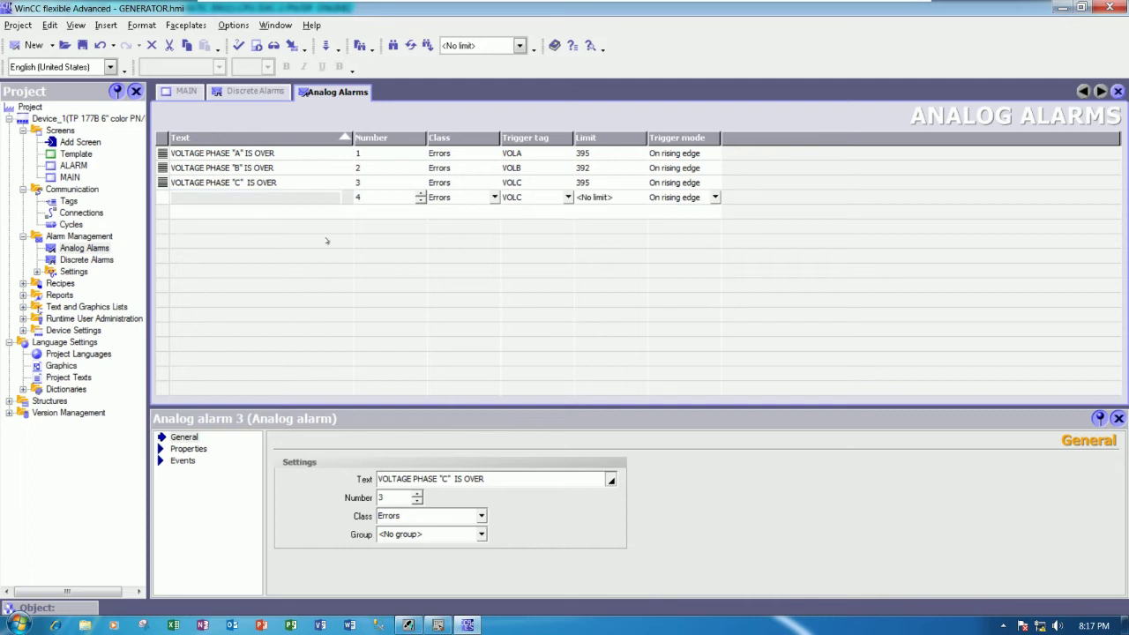
{"action": "type", "text": "CU"}
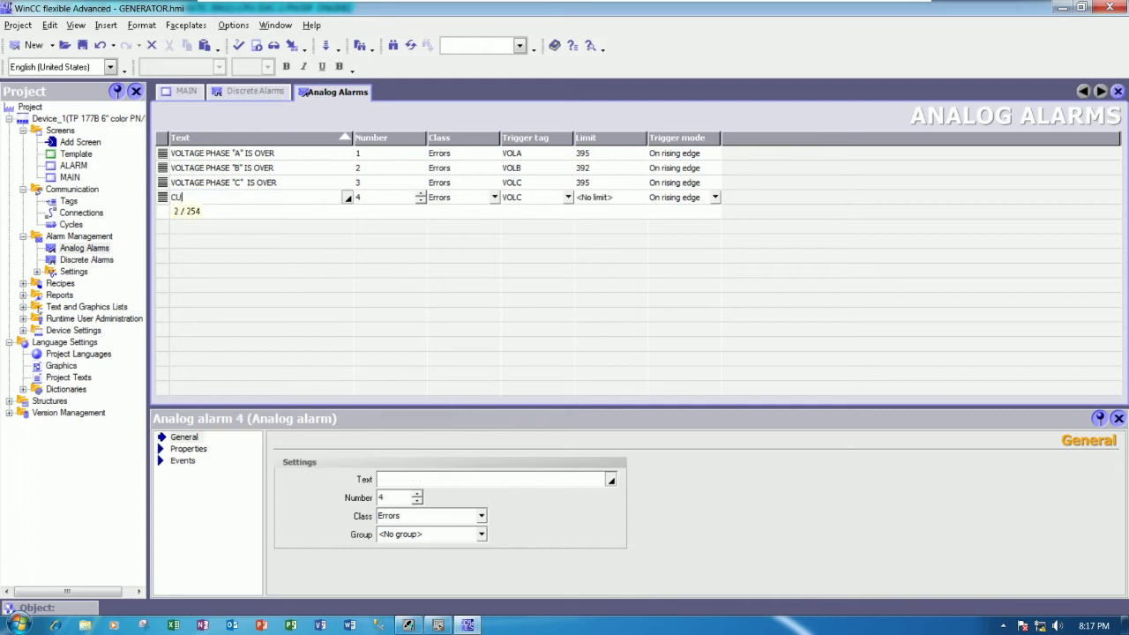
{"action": "type", "text": "RREWNT"}
{"action": "key", "text": "BackSpace"}
{"action": "key", "text": "BackSpace"}
{"action": "key", "text": "BackSpace"}
{"action": "type", "text": "NT"}
{"action": "key", "text": "Tab"}
{"action": "left_click", "coordinate": [287, 200]}
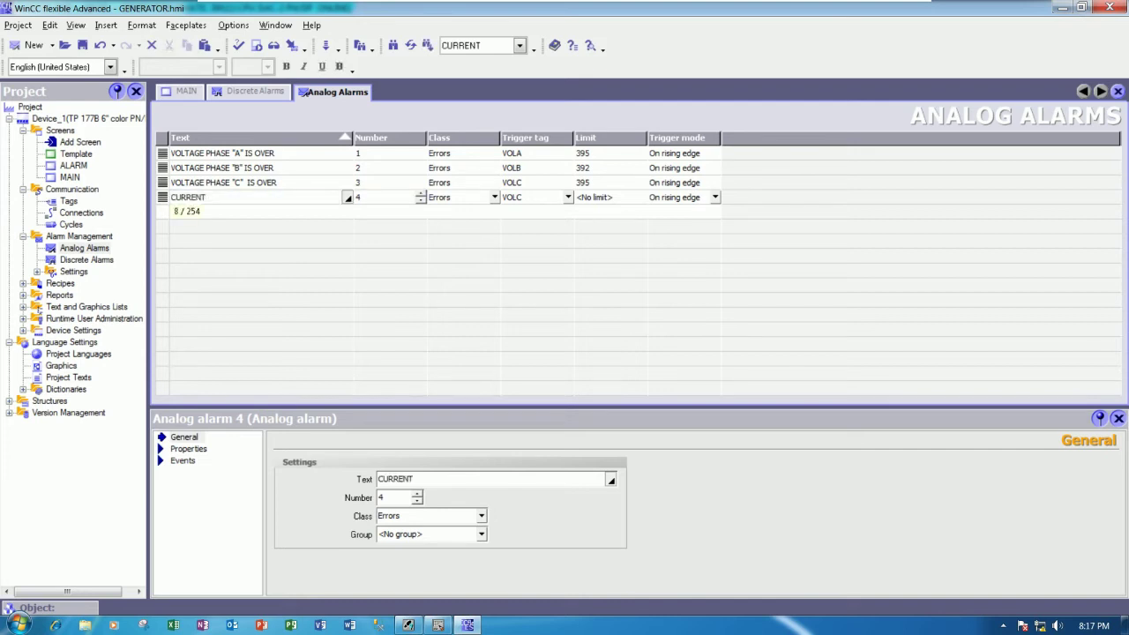
{"action": "type", "text": "IS OVER"}
{"action": "key", "text": "Tab"}
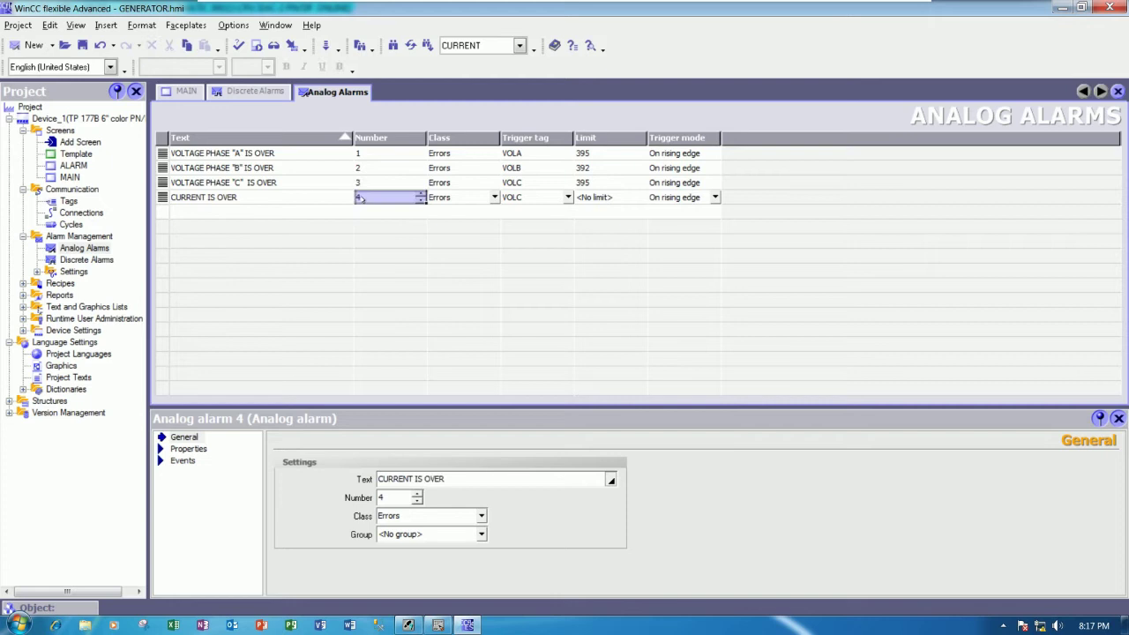
{"action": "left_click", "coordinate": [575, 198]}
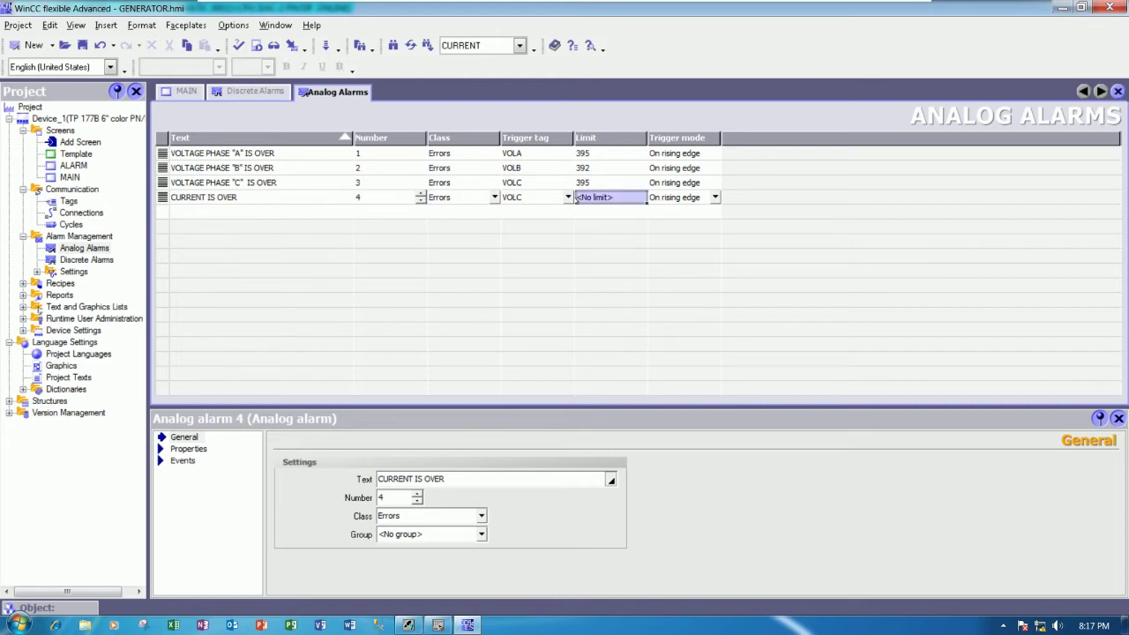
Step: Assign the CURRENT tag (MD 112) as the trigger tag of the CURRENT IS OVER alarm
{"action": "left_click", "coordinate": [568, 198]}
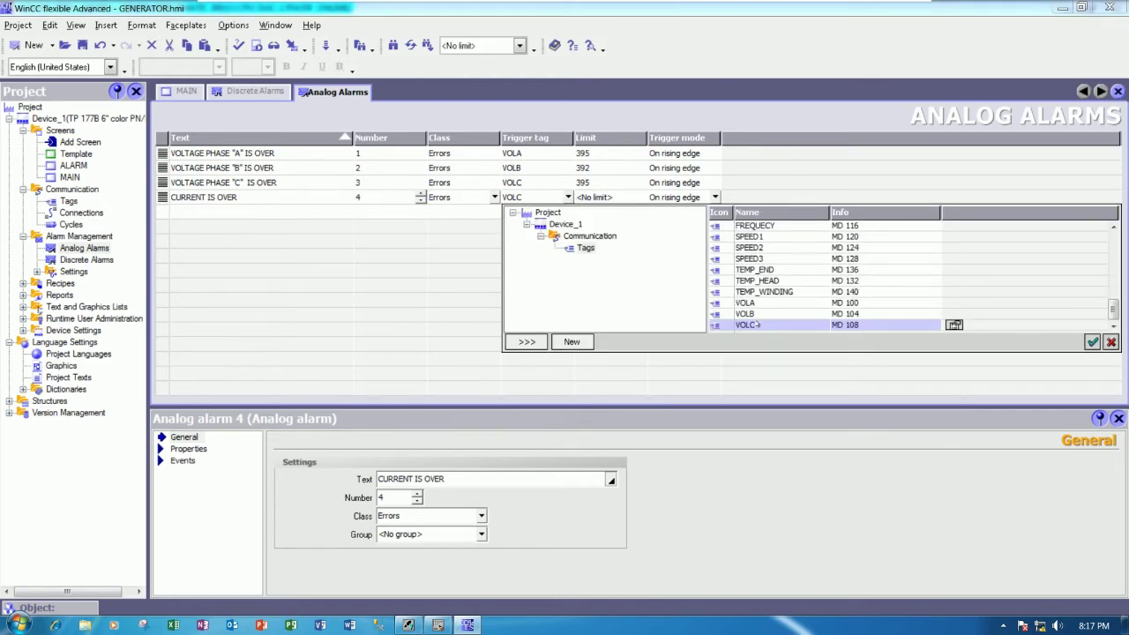
{"action": "left_click", "coordinate": [767, 269]}
{"action": "scroll", "coordinate": [775, 279], "scroll_direction": "up", "scroll_amount": 1}
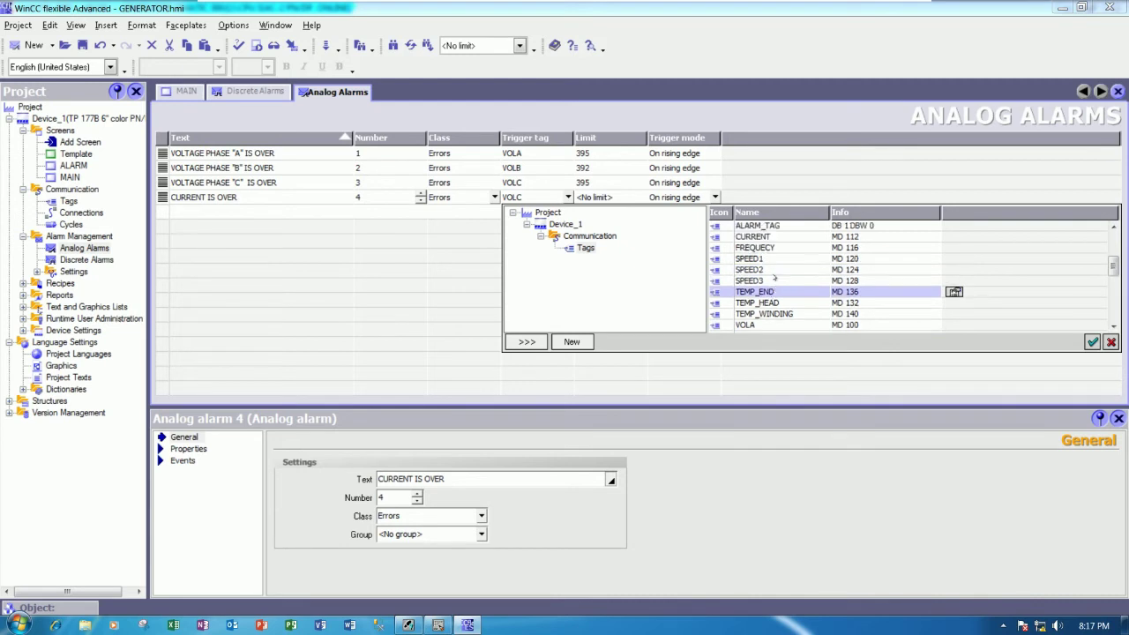
{"action": "double_click", "coordinate": [762, 236]}
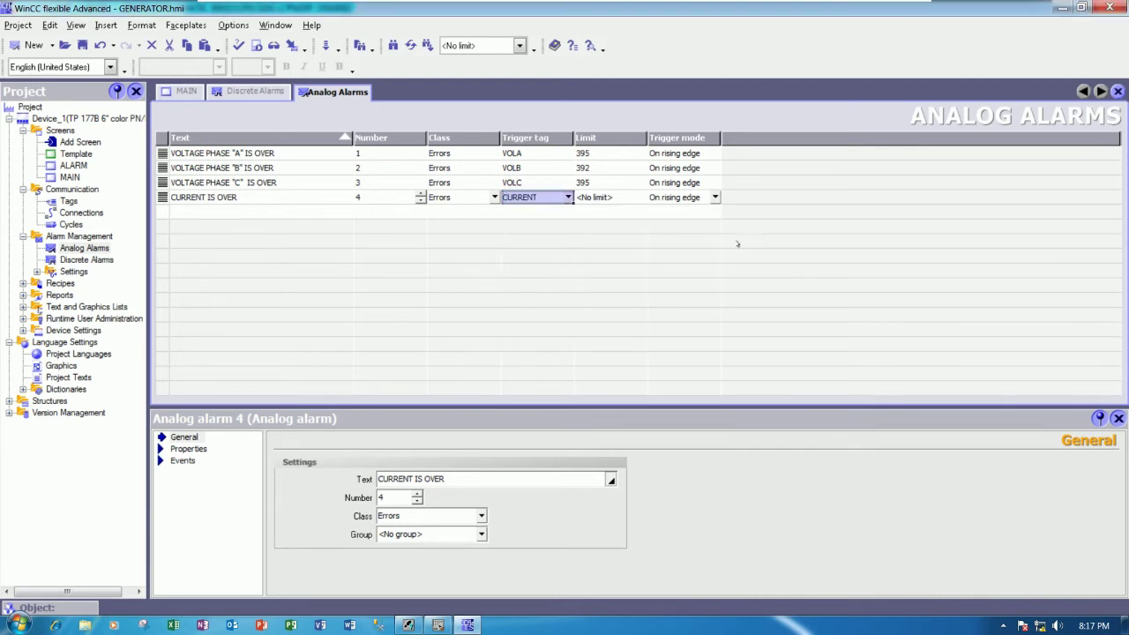
Step: Set the limit of the CURRENT IS OVER alarm to 120
{"action": "left_click", "coordinate": [624, 200]}
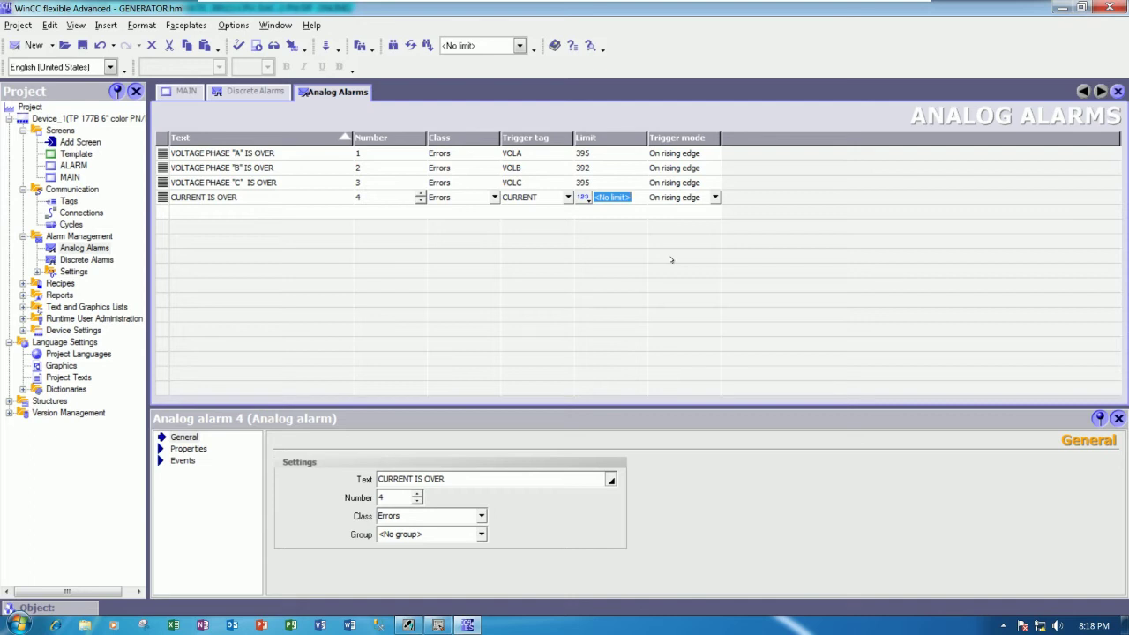
{"action": "type", "text": "100"}
{"action": "left_click", "coordinate": [679, 196]}
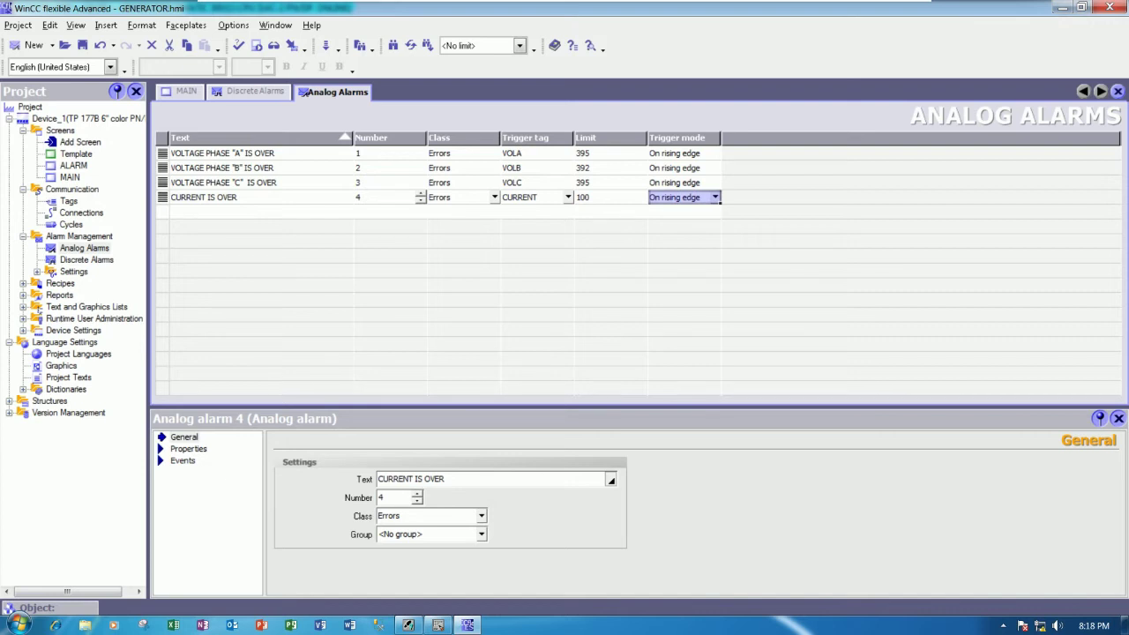
{"action": "left_click", "coordinate": [596, 198]}
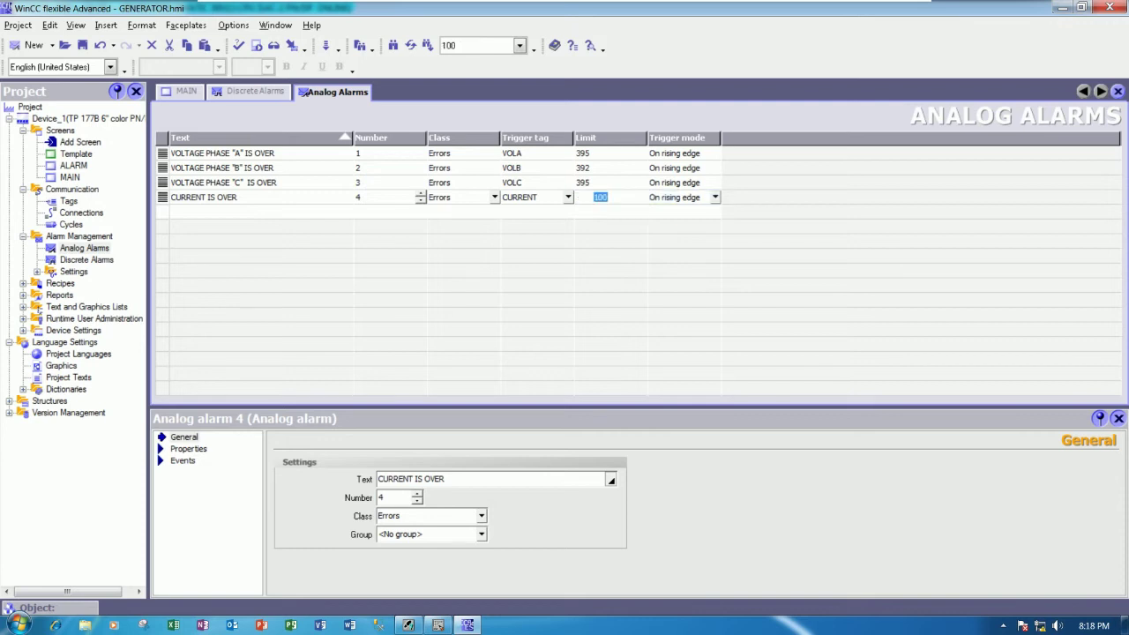
{"action": "left_click", "coordinate": [604, 196]}
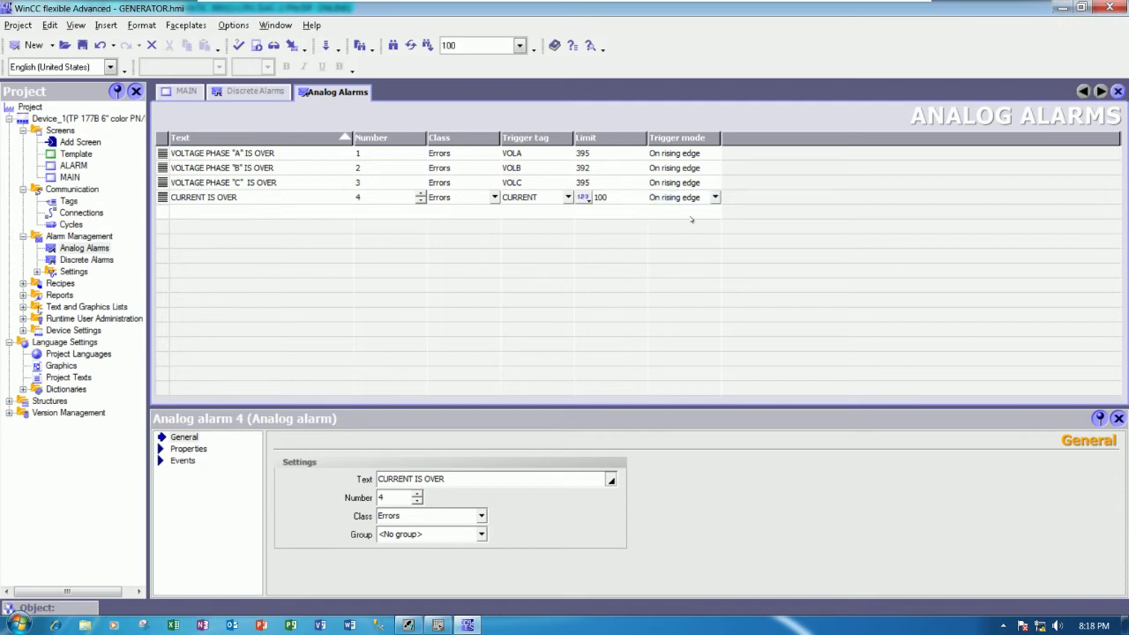
{"action": "key", "text": "BackSpace"}
{"action": "type", "text": "2"}
{"action": "key", "text": "Tab"}
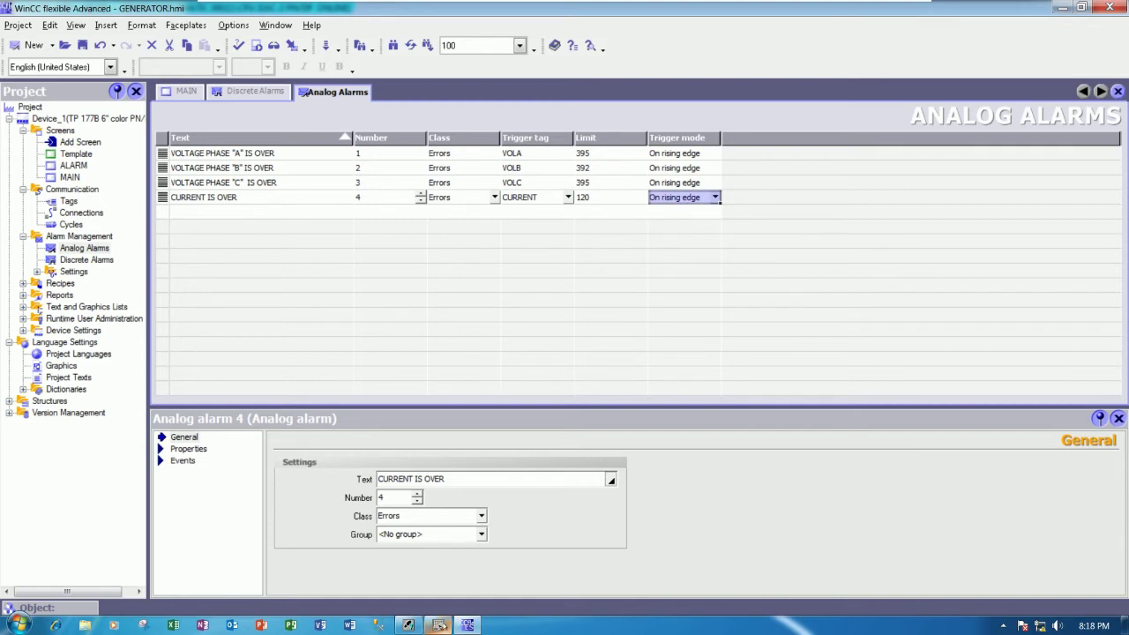
Step: Switch to the LAD/STL/FBD editor, check the generator frequency scaling network, and return to WinCC flexible
{"action": "mouse_move", "coordinate": [438, 626]}
{"action": "left_click", "coordinate": [446, 551]}
{"action": "scroll", "coordinate": [449, 461], "scroll_direction": "down", "scroll_amount": 5}
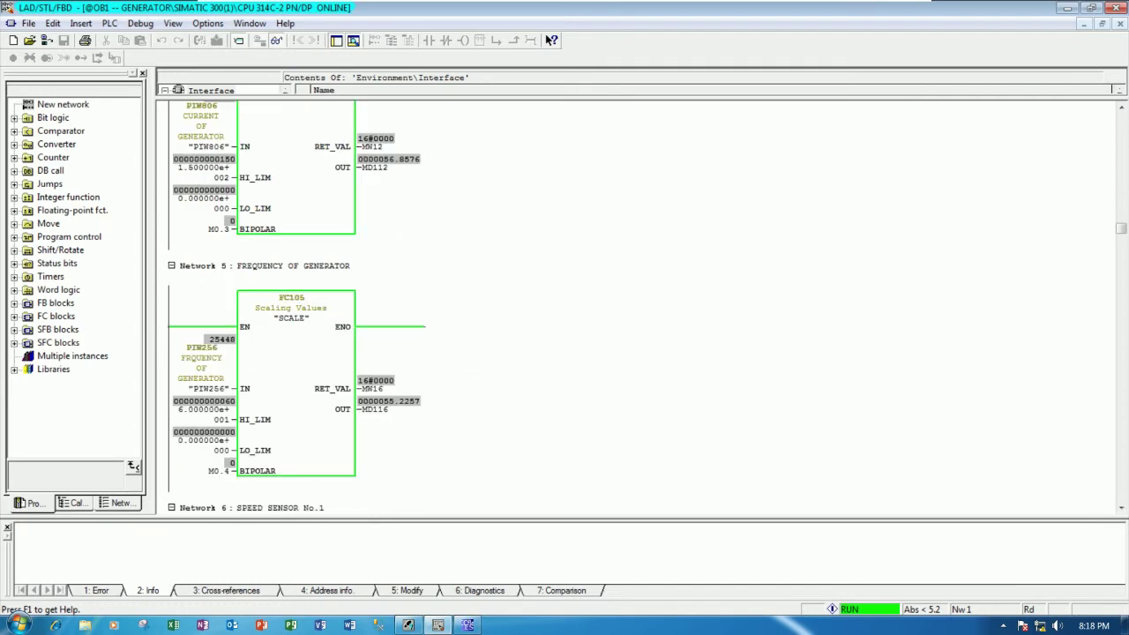
{"action": "left_click", "coordinate": [469, 626]}
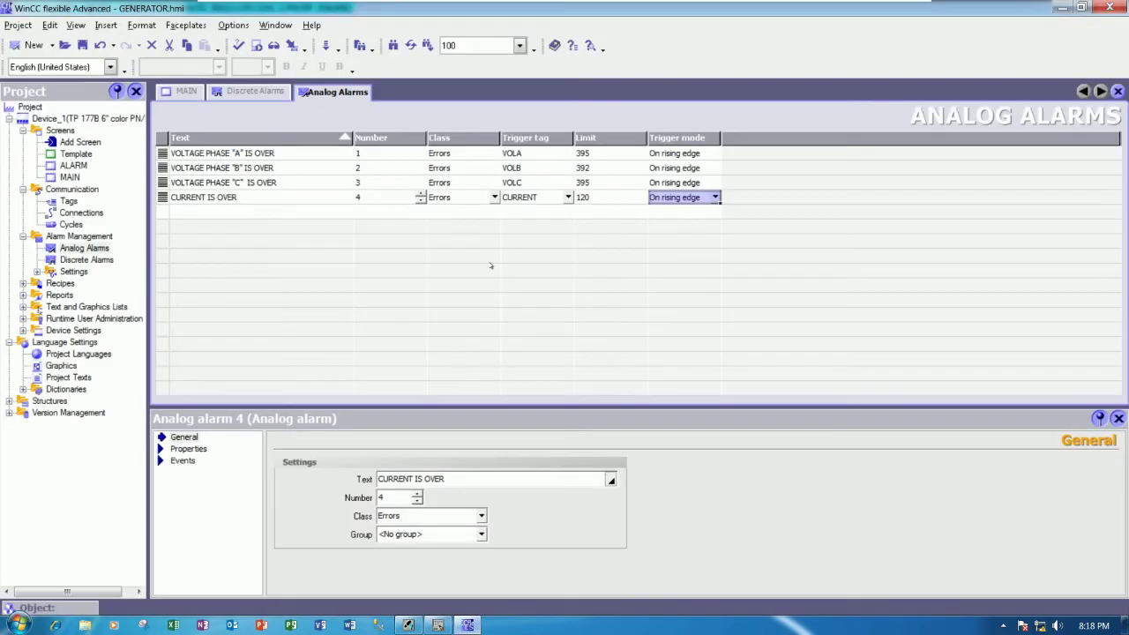
Step: Add a fifth analog alarm with the text FREQUENCY IS OVER
{"action": "left_click", "coordinate": [240, 213]}
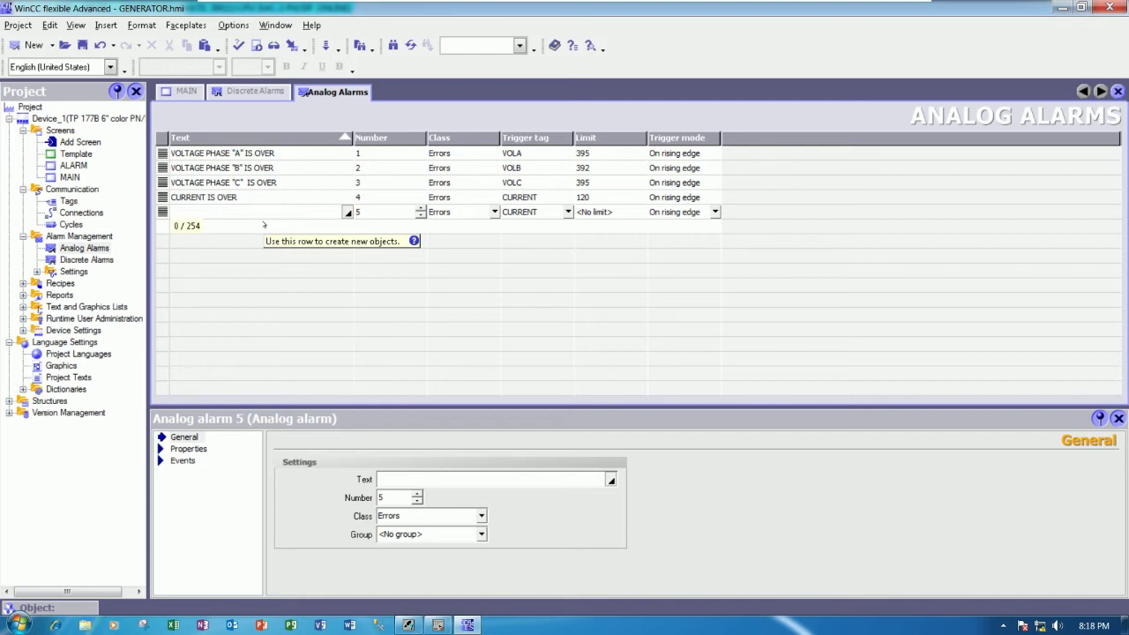
{"action": "type", "text": "FREQUENCY IS OVER"}
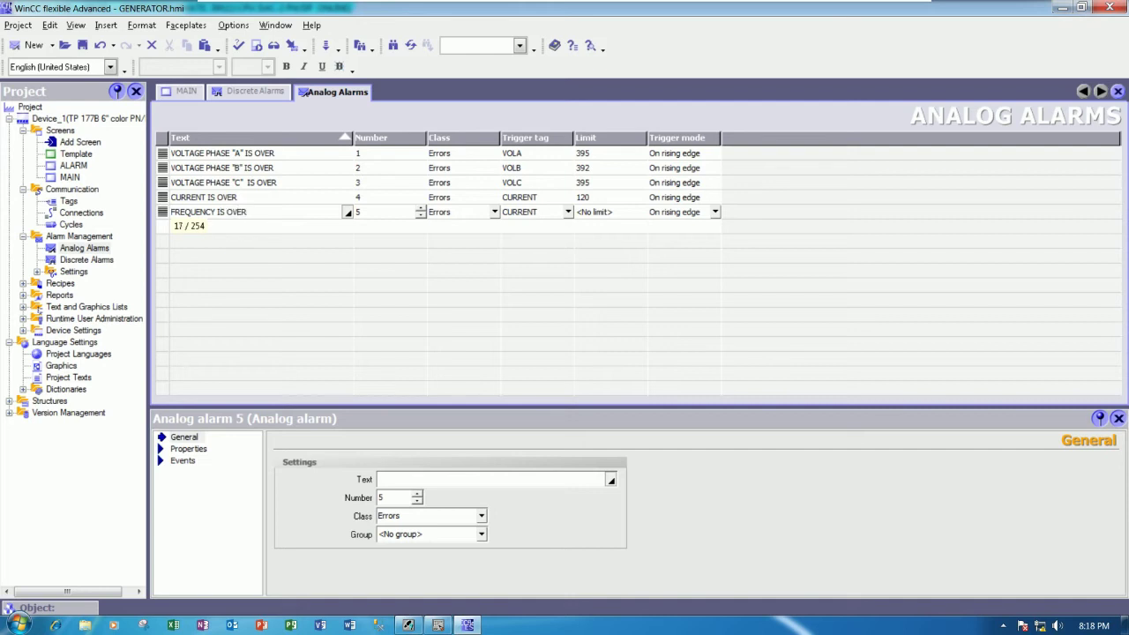
{"action": "key", "text": "Return"}
{"action": "key", "text": "Tab"}
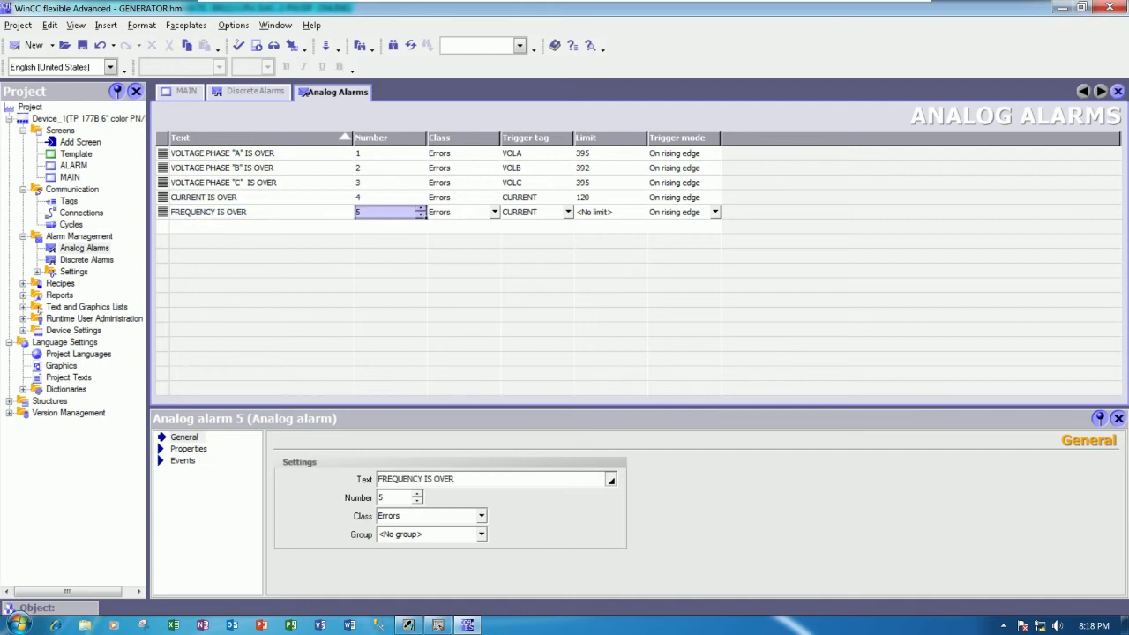
Step: Assign the FREQUECY tag (MD 116) as the trigger tag of the frequency alarm
{"action": "left_click", "coordinate": [567, 212]}
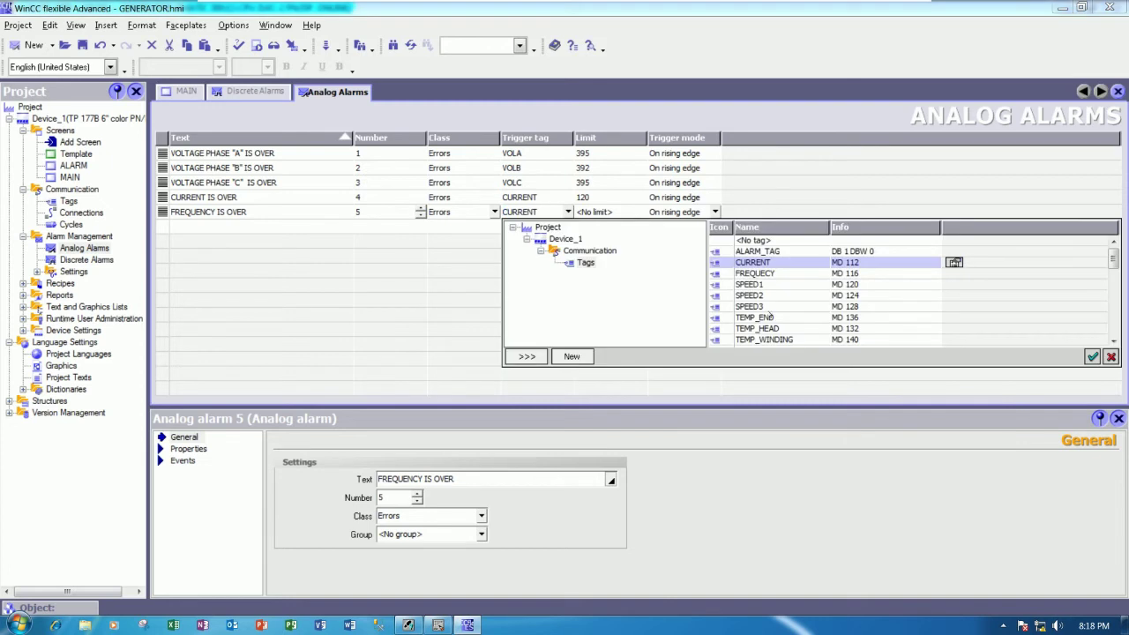
{"action": "left_click", "coordinate": [756, 275]}
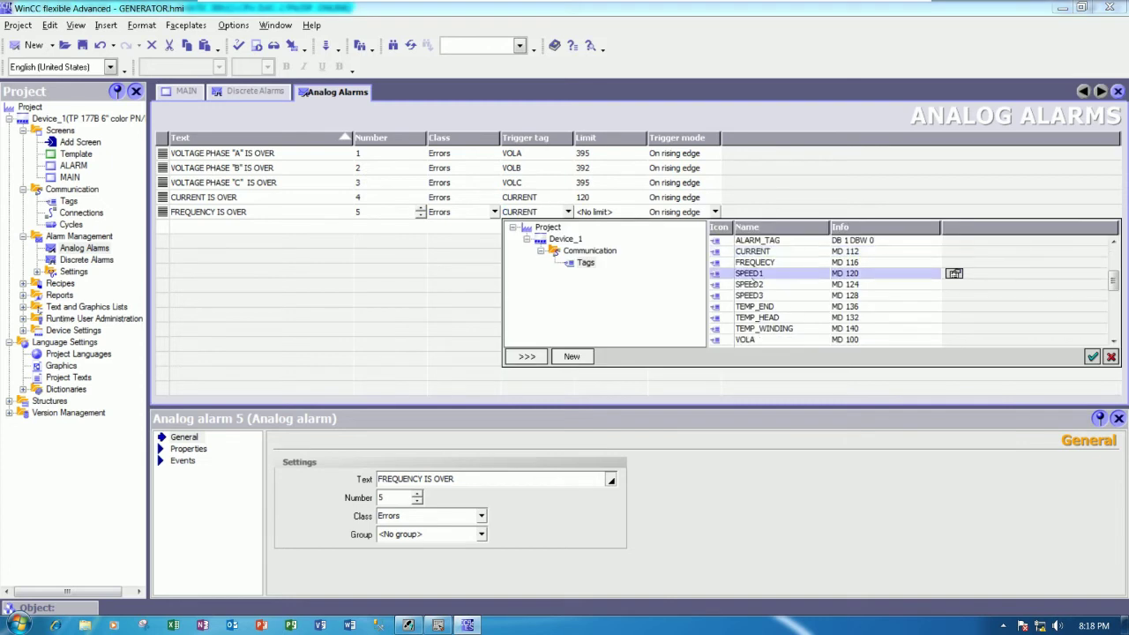
{"action": "left_click", "coordinate": [755, 263]}
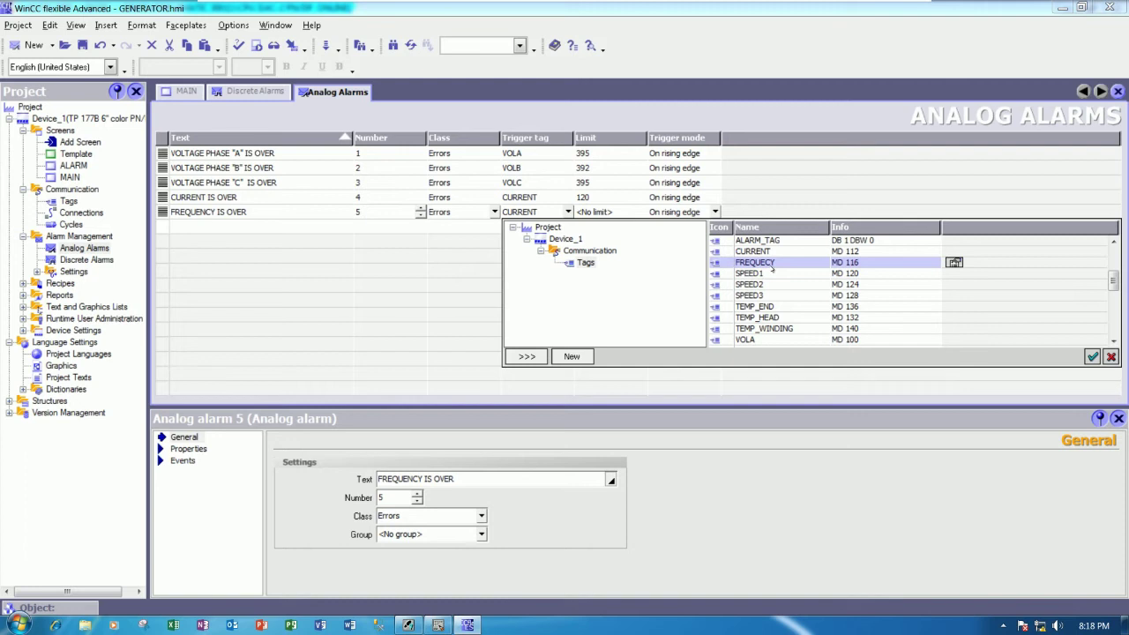
{"action": "left_click_drag", "start_coordinate": [763, 276], "coordinate": [764, 251]}
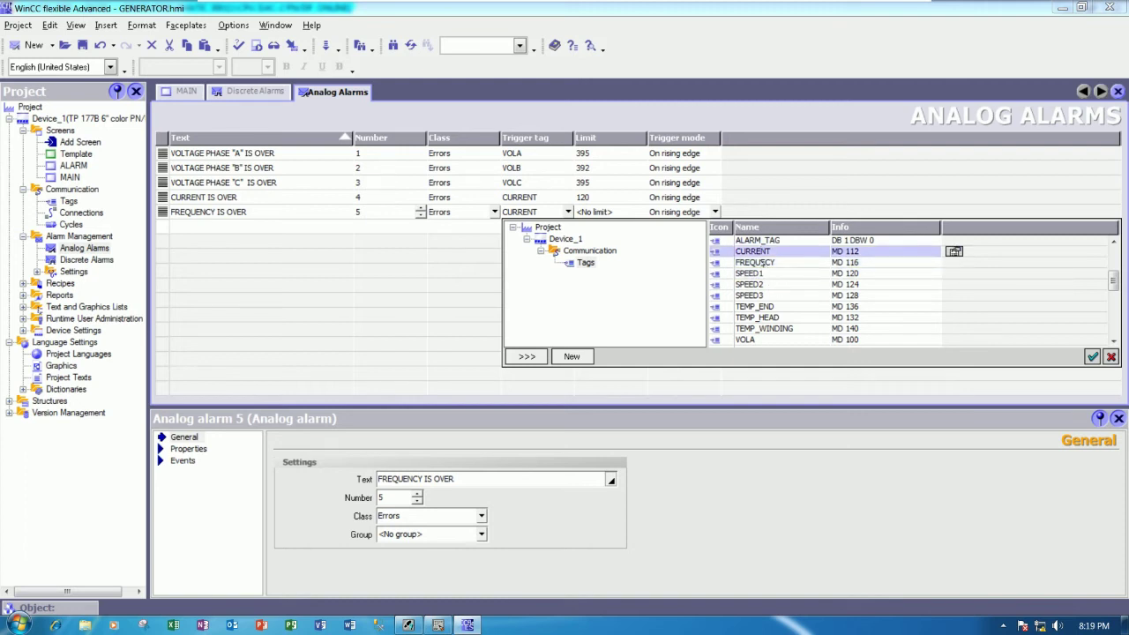
{"action": "double_click", "coordinate": [764, 262]}
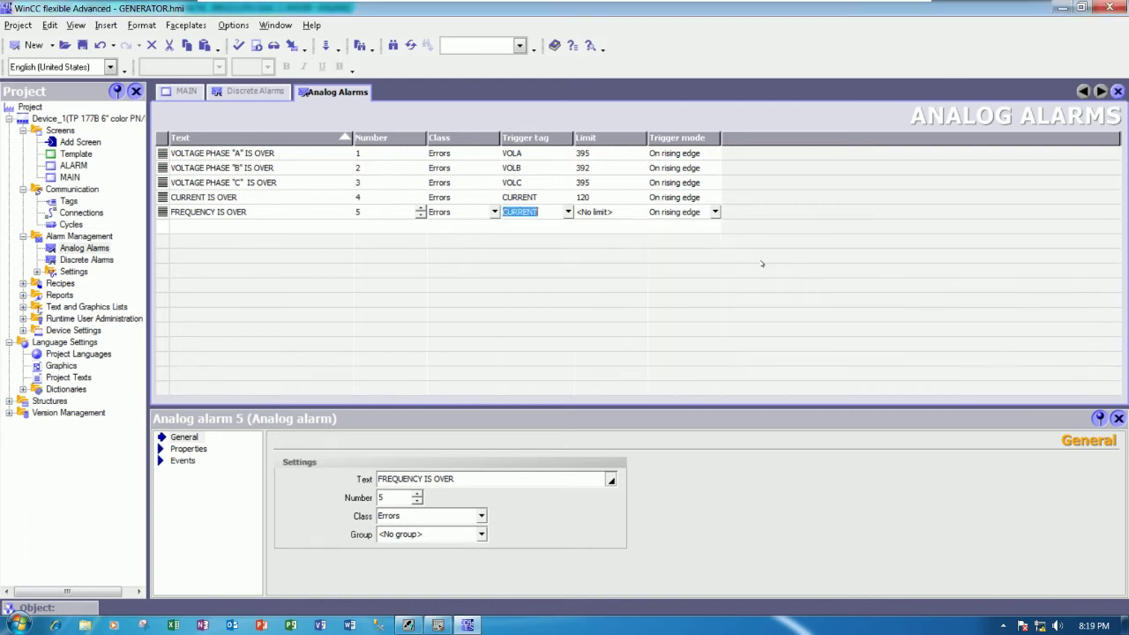
Step: Set the limit of the frequency alarm to 50.5
{"action": "left_click", "coordinate": [616, 213]}
{"action": "type", "text": "50."}
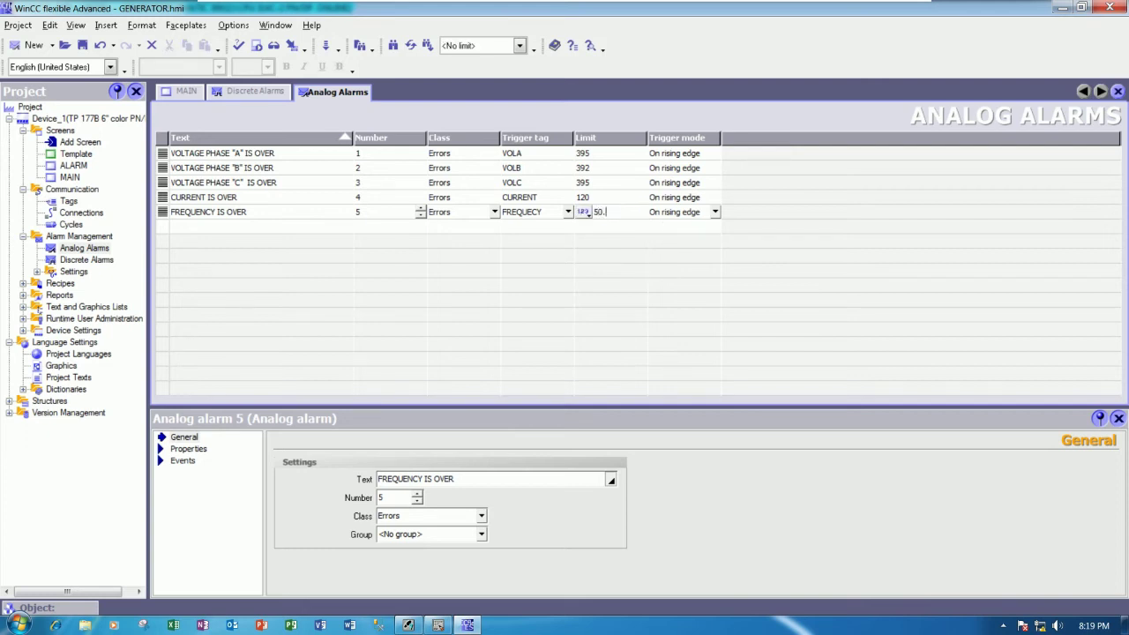
{"action": "type", "text": "5"}
{"action": "key", "text": "Tab"}
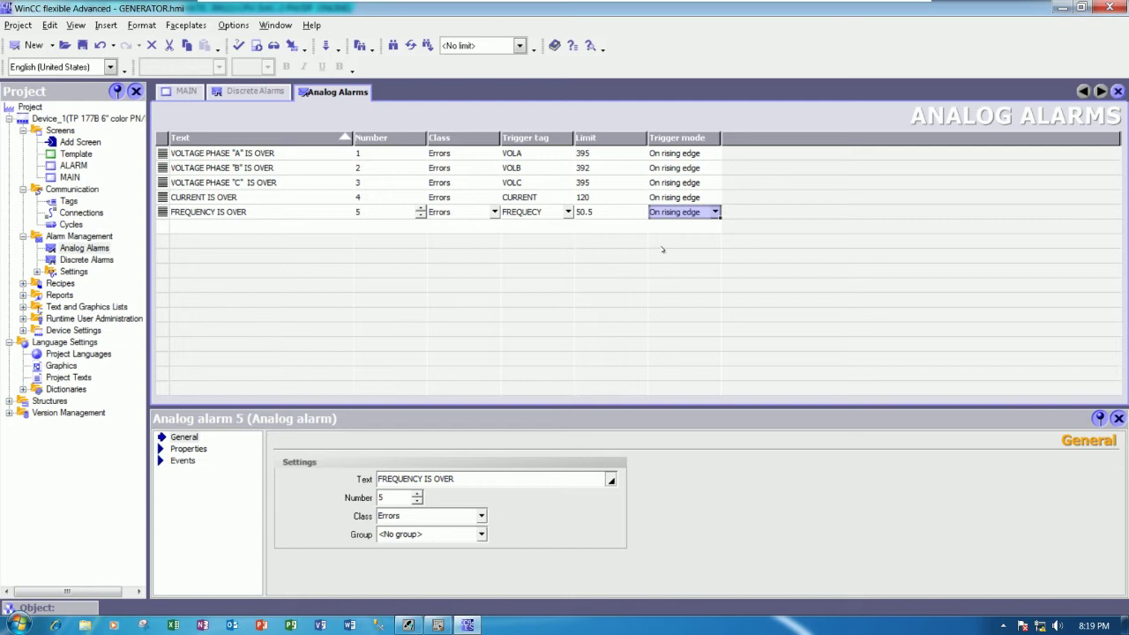
Step: Add a sixth analog alarm with the text GENERATOR IS OVER SPEED BY SENSOR1
{"action": "left_click", "coordinate": [261, 226]}
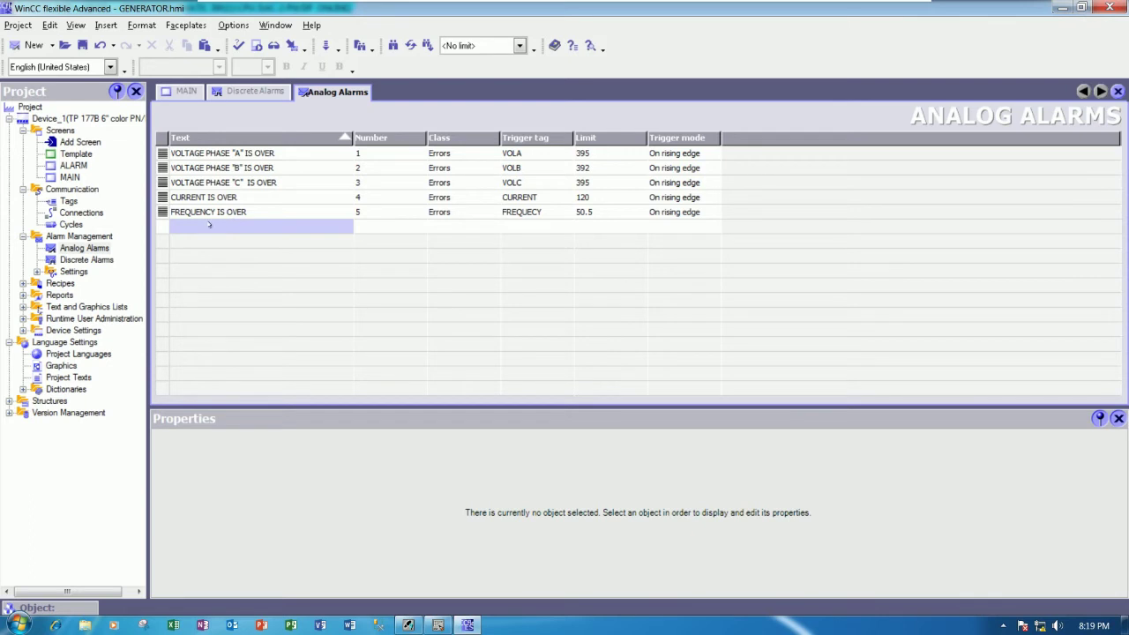
{"action": "left_click", "coordinate": [224, 226]}
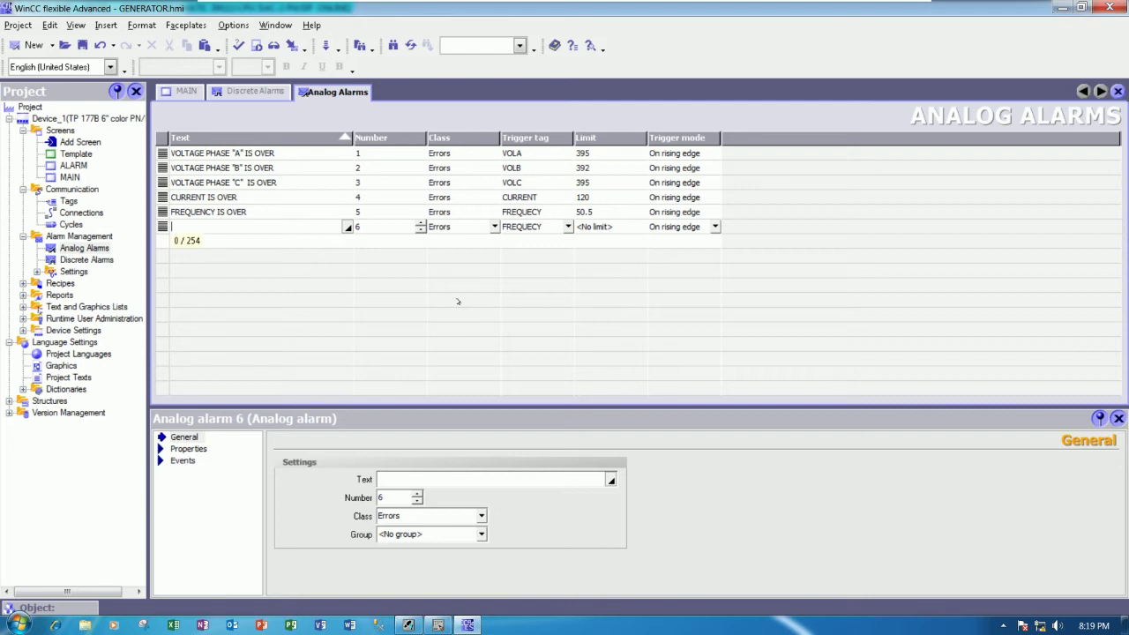
{"action": "type", "text": "GENERATOR IS OVER SPEED BY SENSOR.1"}
{"action": "key", "text": "Tab"}
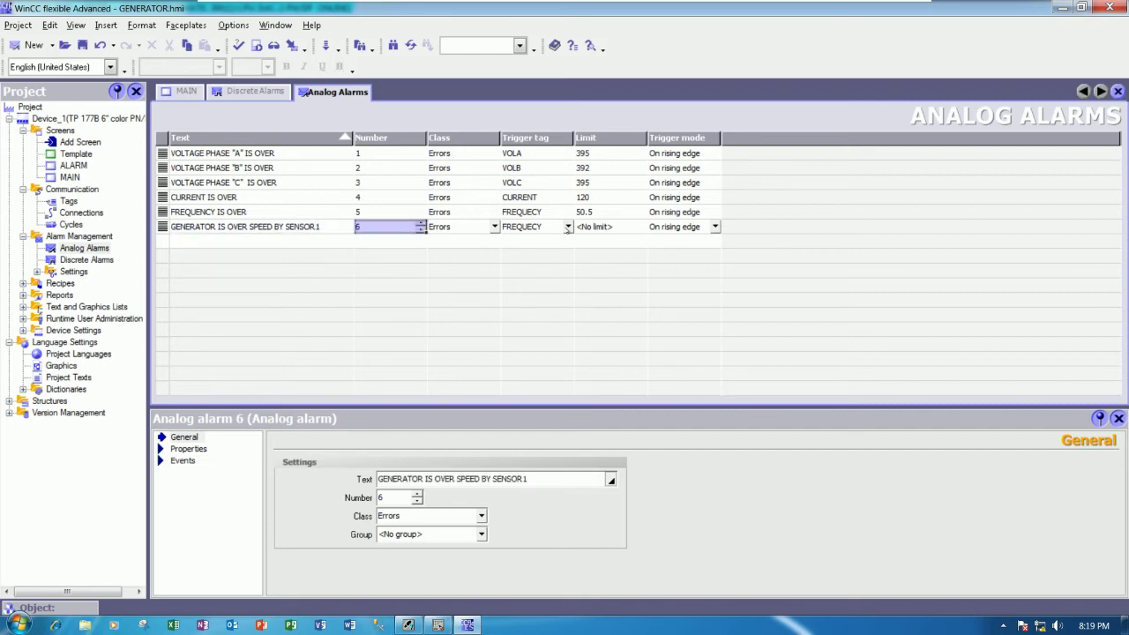
Step: Assign the SPEED1 tag (MD 120) as the trigger tag of the sensor 1 overspeed alarm and set its limit to 3020
{"action": "left_click", "coordinate": [567, 227]}
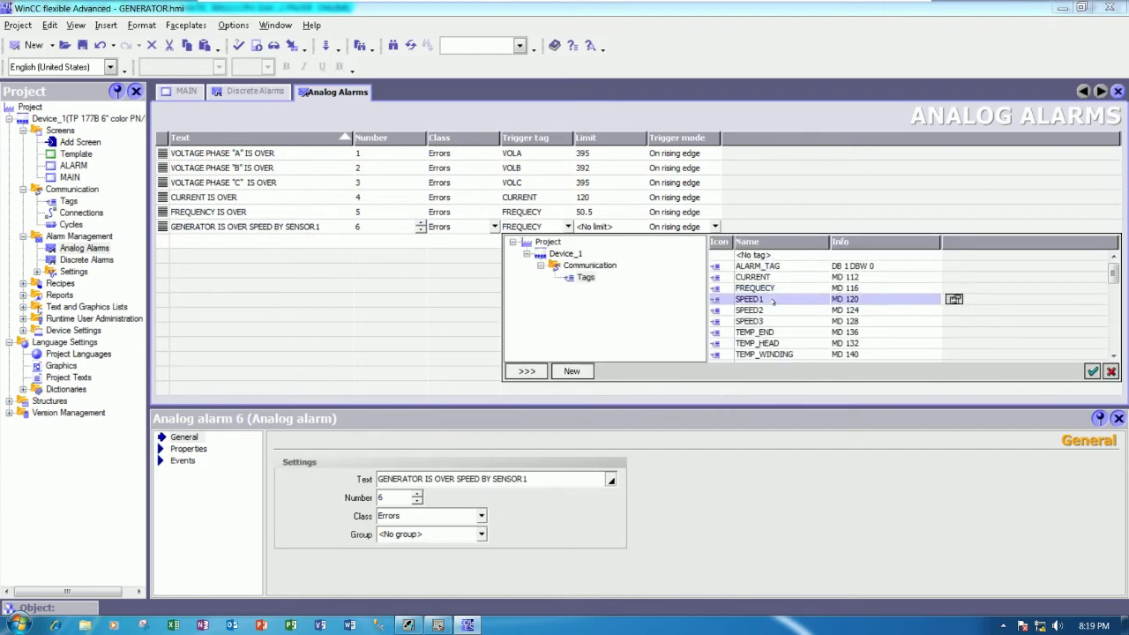
{"action": "double_click", "coordinate": [773, 302]}
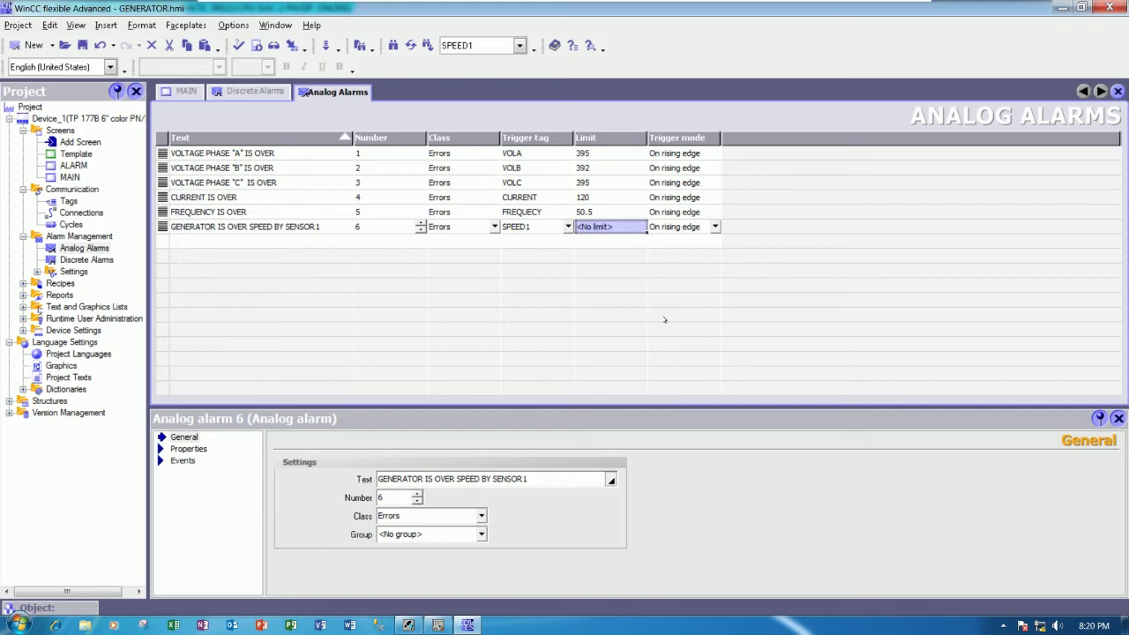
{"action": "type", "text": "3"}
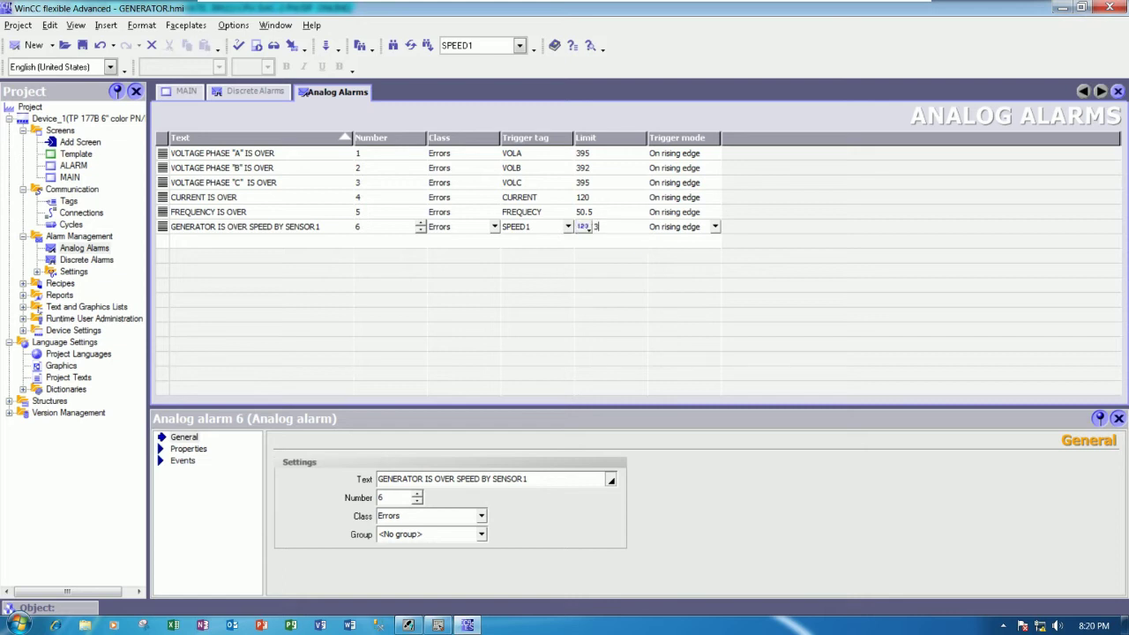
{"action": "type", "text": "15"}
{"action": "key", "text": "BackSpace"}
{"action": "key", "text": "BackSpace"}
{"action": "type", "text": "20"}
{"action": "type", "text": "0"}
{"action": "key", "text": "Return"}
{"action": "key", "text": "Tab"}
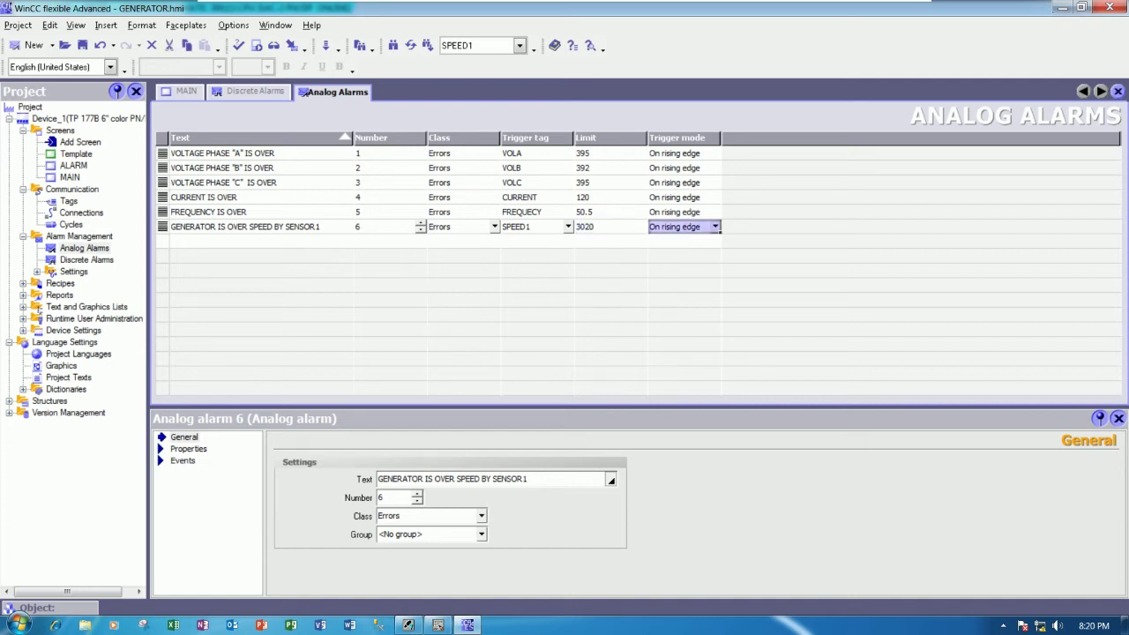
Step: Switch to the LAD/STL/FBD editor, turn off monitoring to check the speed sensor scaling networks, and return to WinCC flexible
{"action": "left_click", "coordinate": [437, 625]}
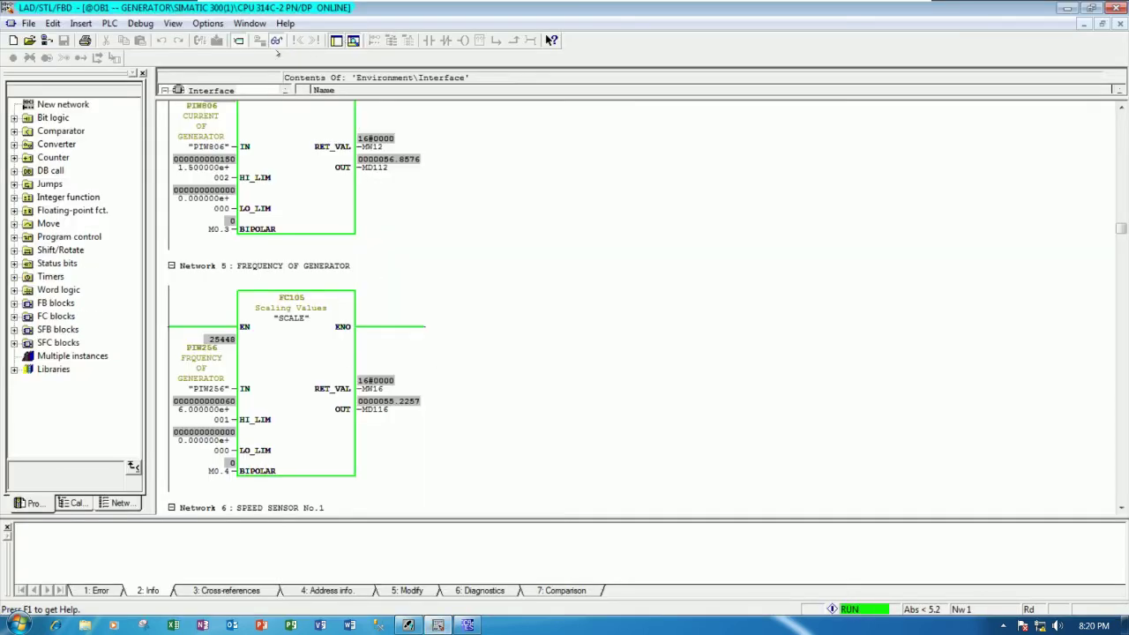
{"action": "left_click", "coordinate": [276, 40]}
{"action": "scroll", "coordinate": [398, 404], "scroll_direction": "down", "scroll_amount": 5}
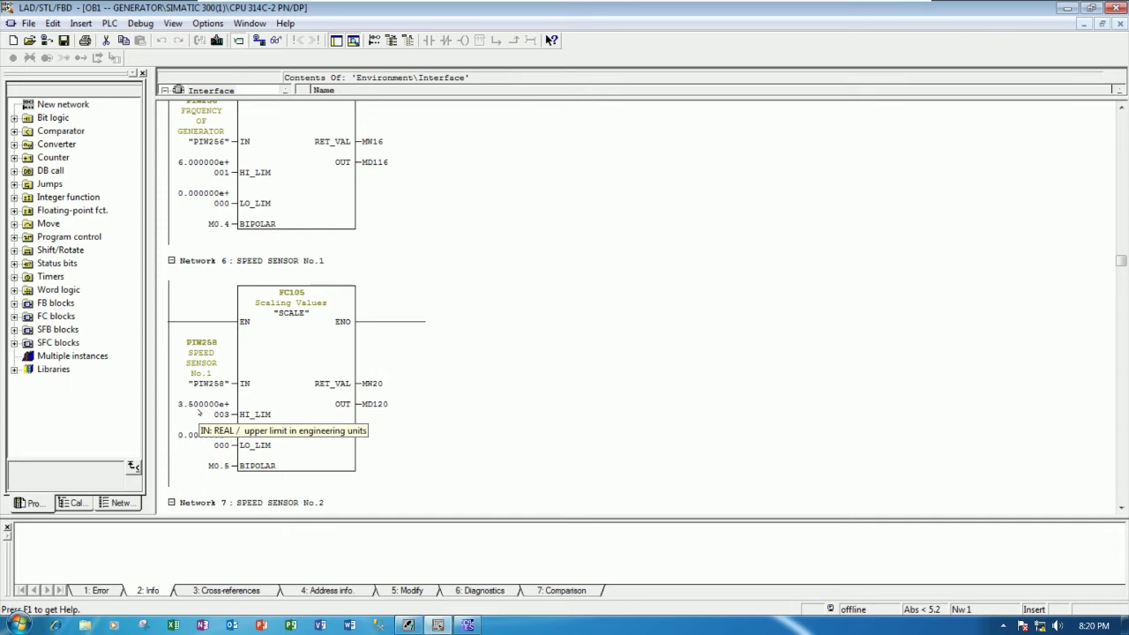
{"action": "scroll", "coordinate": [201, 412], "scroll_direction": "down", "scroll_amount": 9}
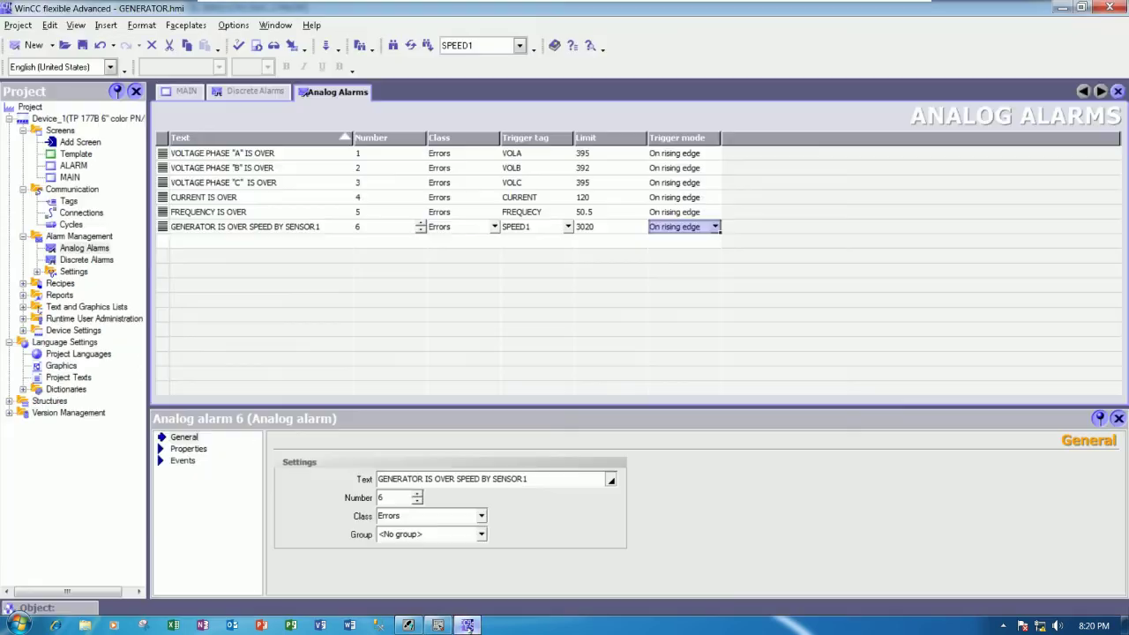
{"action": "left_click", "coordinate": [468, 626]}
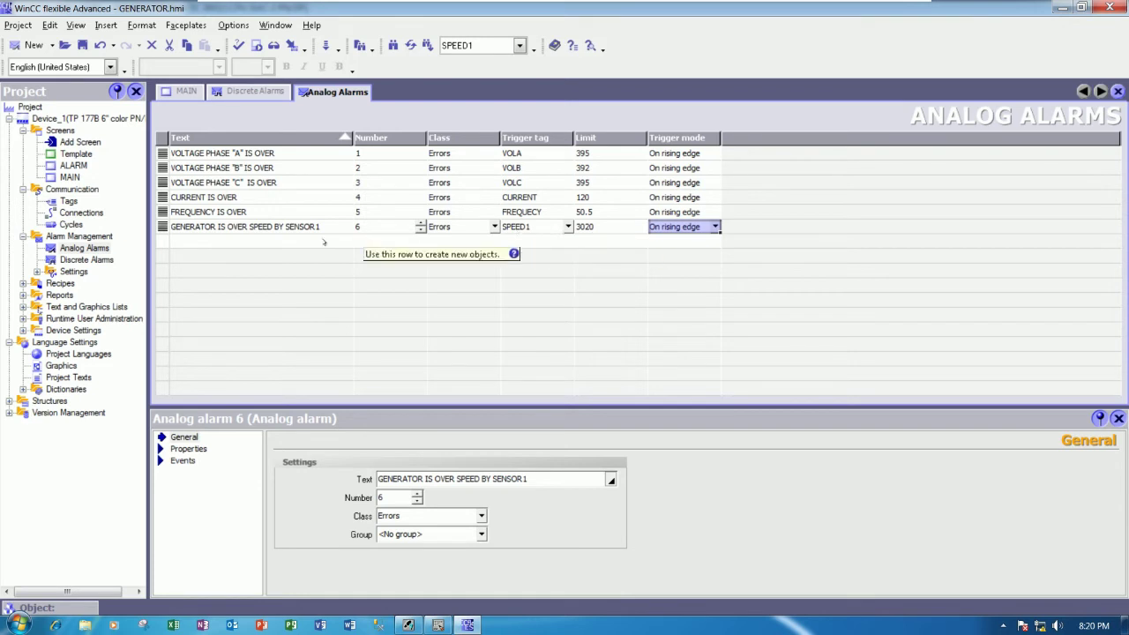
Step: Add a seventh analog alarm, reusing the sensor 1 overspeed text changed to GENERATOR IS OVER SPEED BY SENSOR2
{"action": "left_click", "coordinate": [305, 246]}
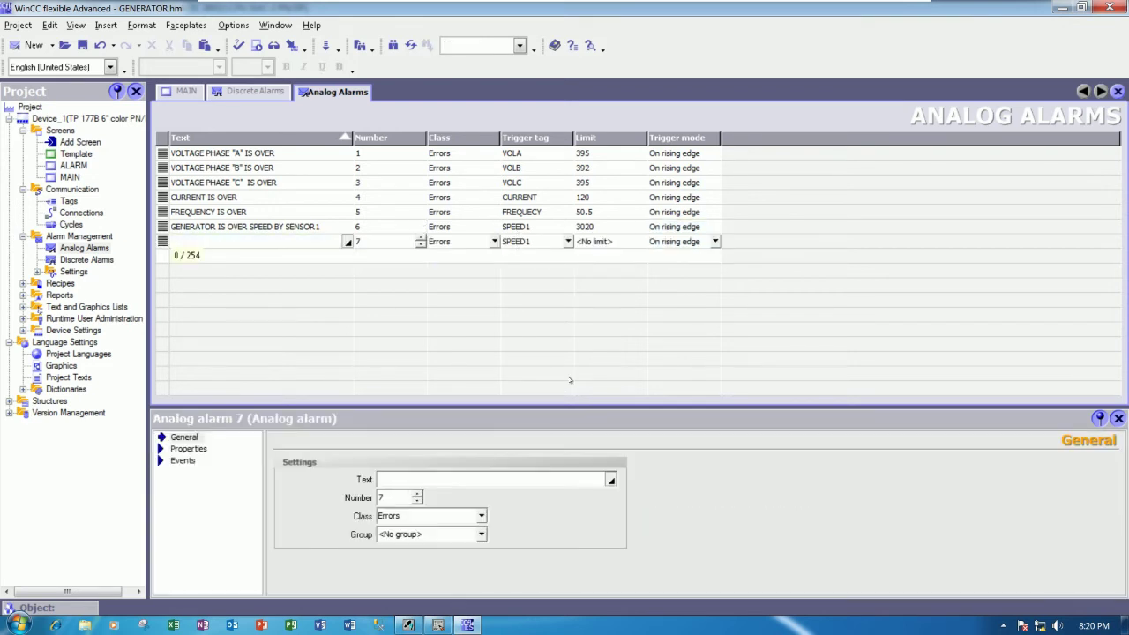
{"action": "left_click", "coordinate": [282, 228]}
{"action": "key", "text": "ctrl+c"}
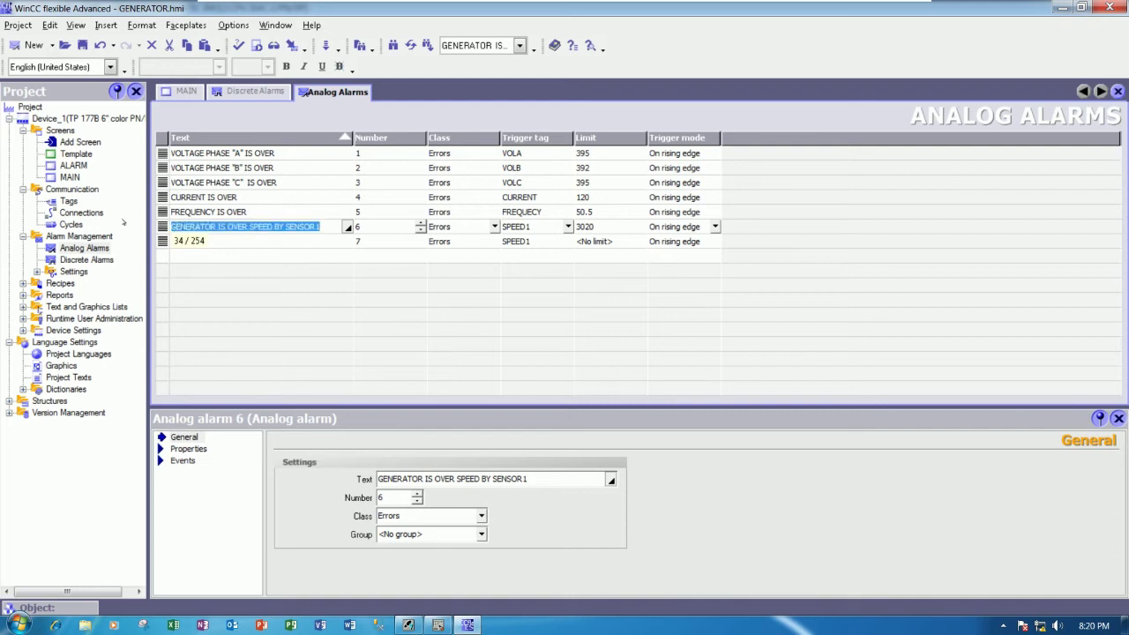
{"action": "key", "text": "Return"}
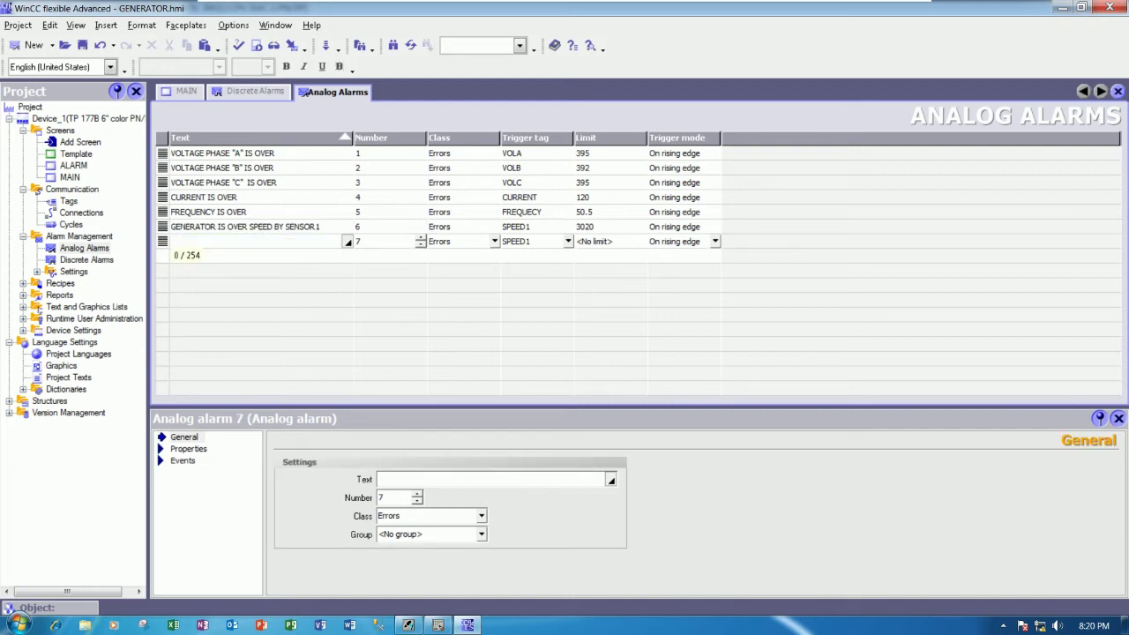
{"action": "key", "text": "ctrl+v"}
{"action": "key", "text": "BackSpace"}
{"action": "type", "text": "2"}
{"action": "key", "text": "Tab"}
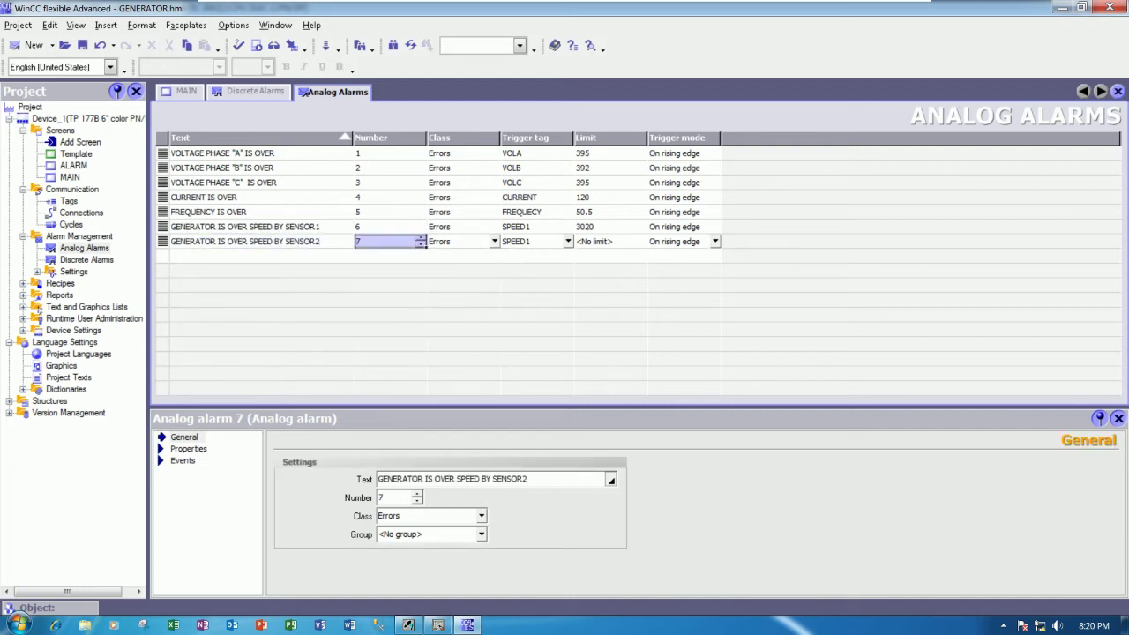
Step: Assign the SPEED2 tag (MD 124) as the trigger tag of the sensor 2 overspeed alarm and set its limit to 3020
{"action": "left_click", "coordinate": [617, 245]}
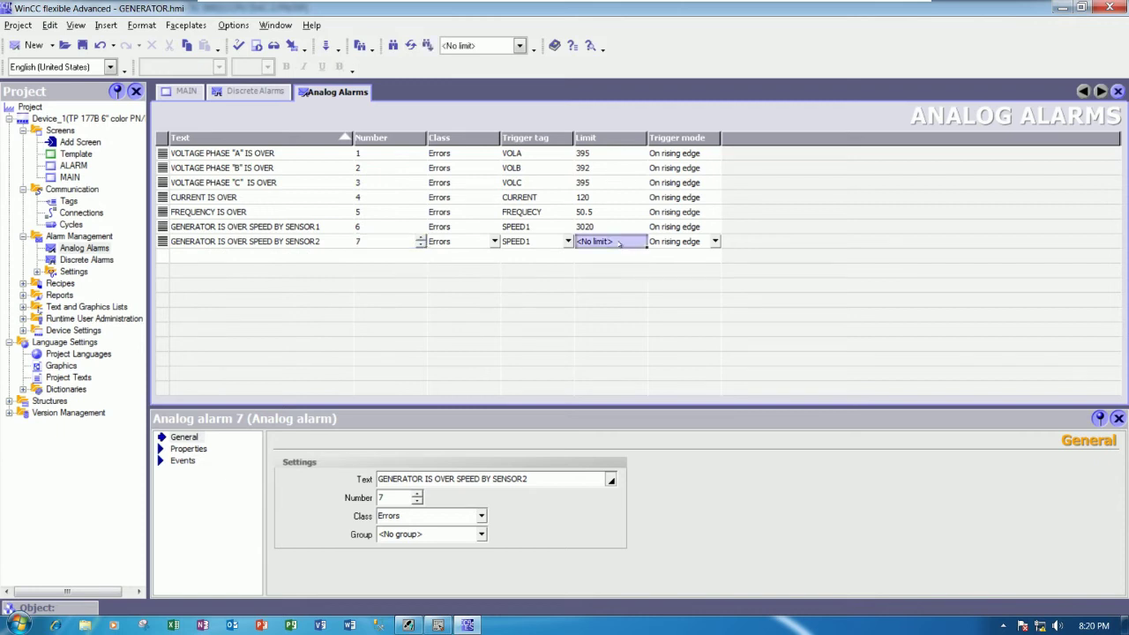
{"action": "left_click", "coordinate": [568, 240]}
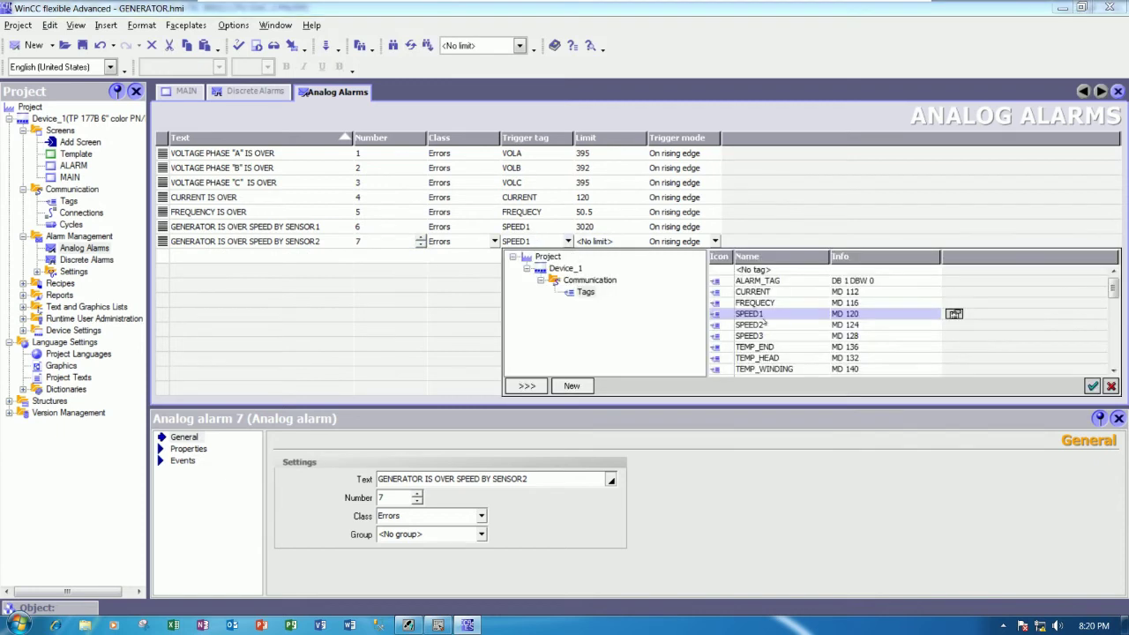
{"action": "double_click", "coordinate": [716, 302]}
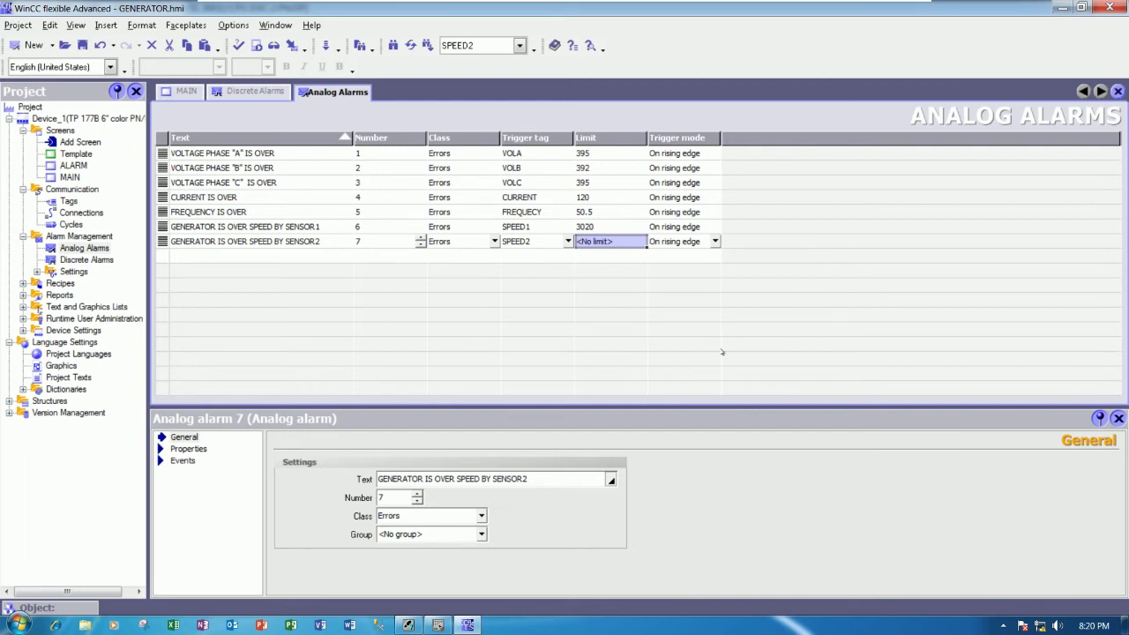
{"action": "type", "text": "30"}
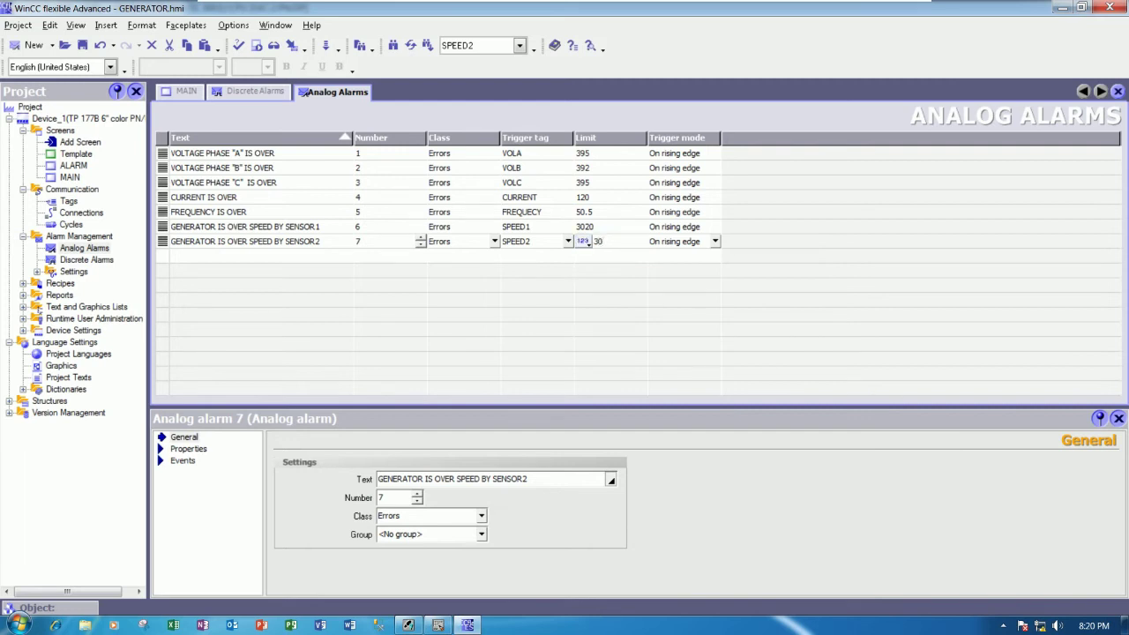
{"action": "type", "text": "20"}
{"action": "left_click", "coordinate": [675, 241]}
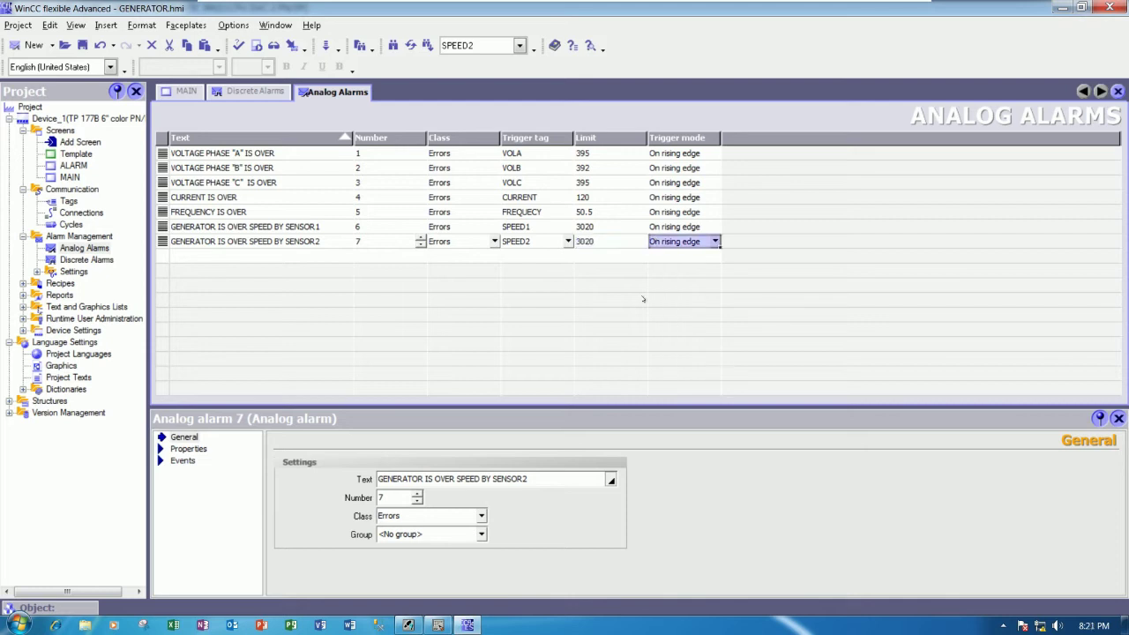
Step: Add an eighth analog alarm with the text GENERATOR IS OVER SPEED BY SENSOR3
{"action": "left_click", "coordinate": [288, 257]}
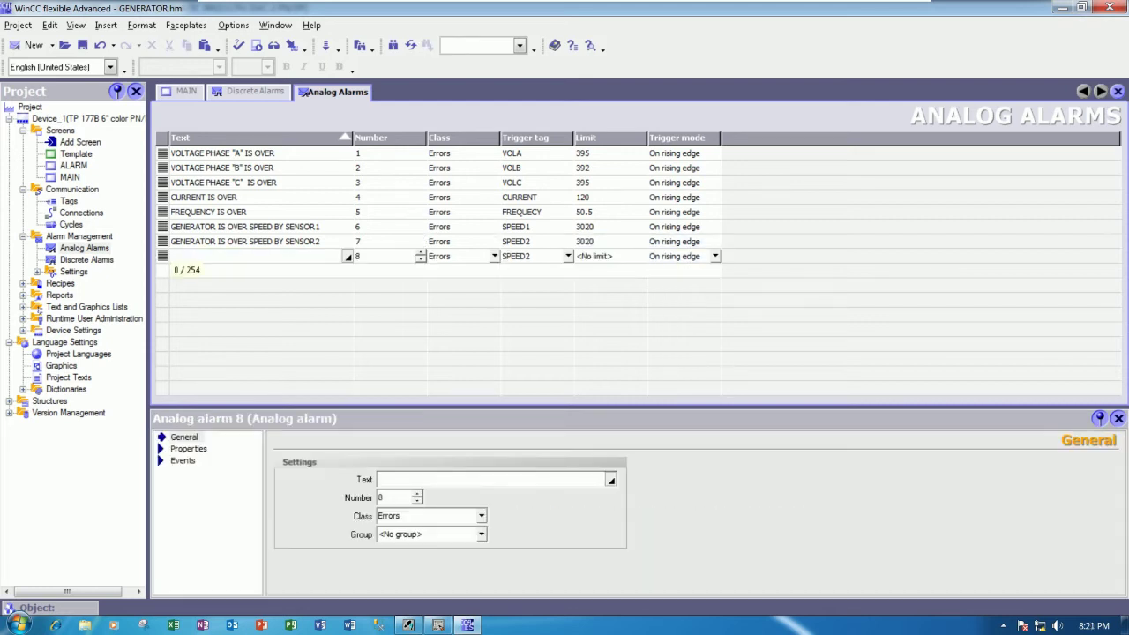
{"action": "type", "text": "GENERATOR IS OVER SPEED BY SENSOR"}
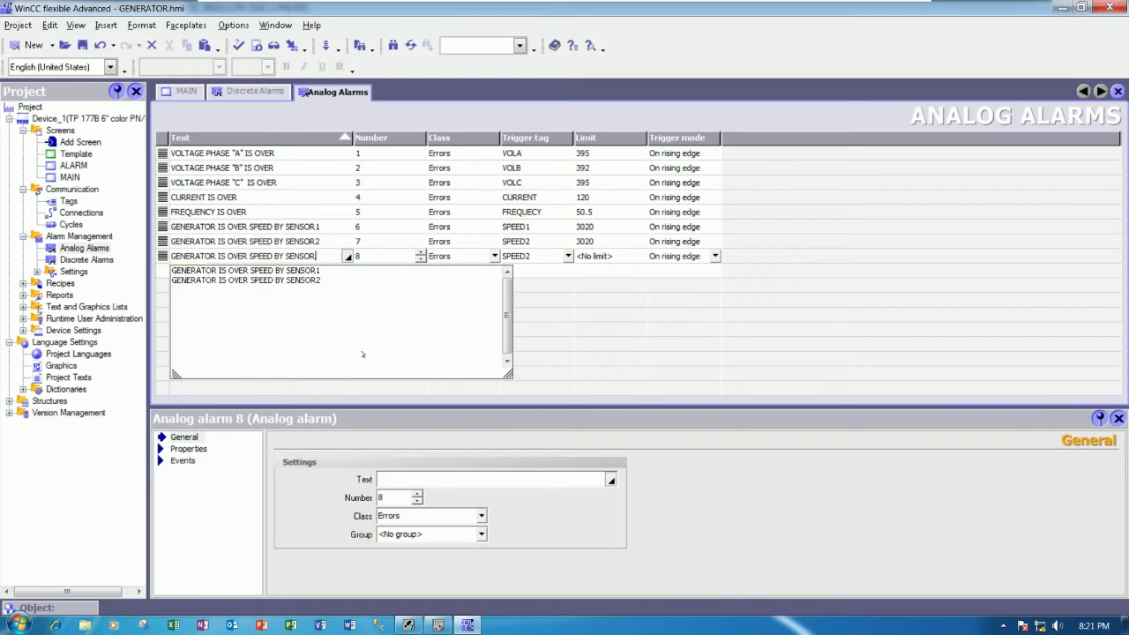
{"action": "type", "text": "3"}
{"action": "key", "text": "Tab"}
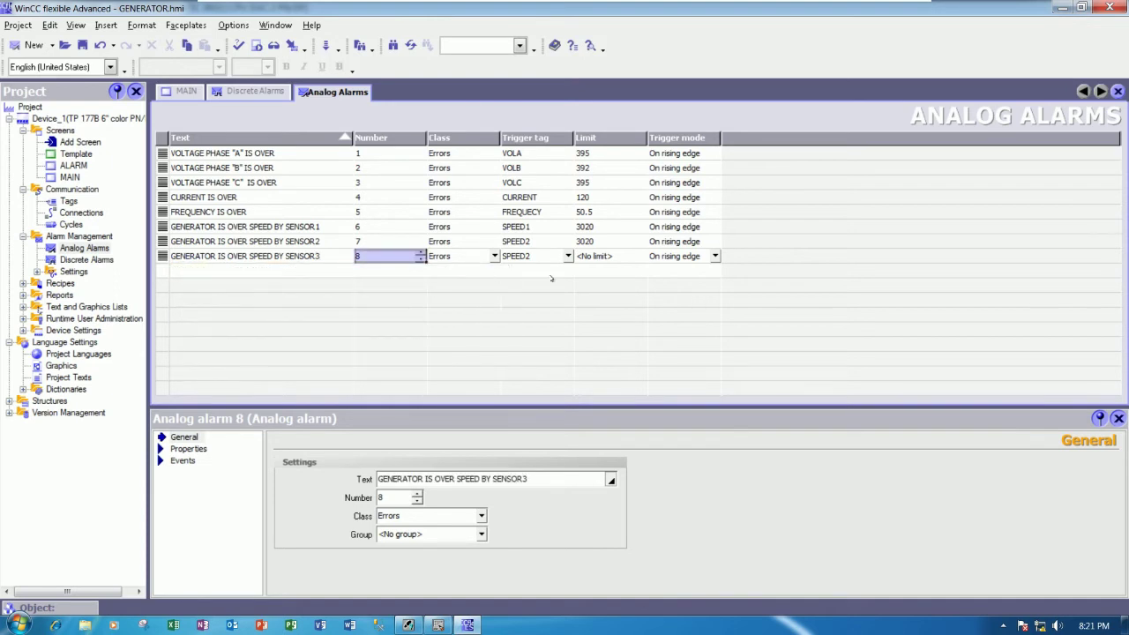
Step: Assign the SPEED3 tag (MD 128) as the trigger tag of the sensor 3 overspeed alarm and set its limit to 3020
{"action": "left_click", "coordinate": [568, 255]}
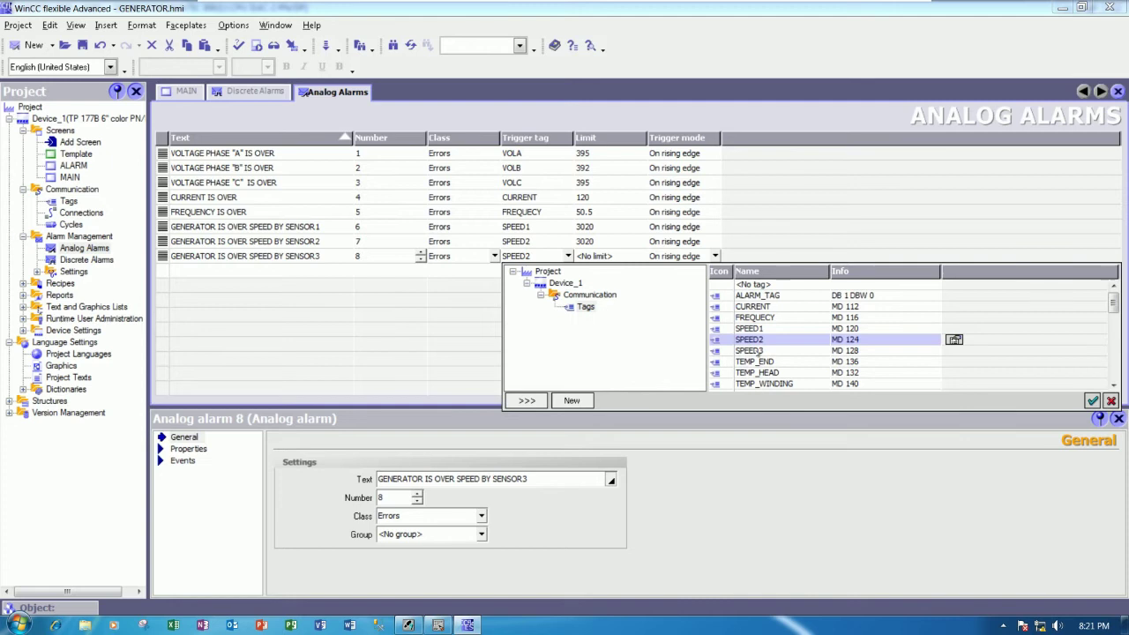
{"action": "left_click", "coordinate": [750, 350]}
{"action": "left_click", "coordinate": [628, 257]}
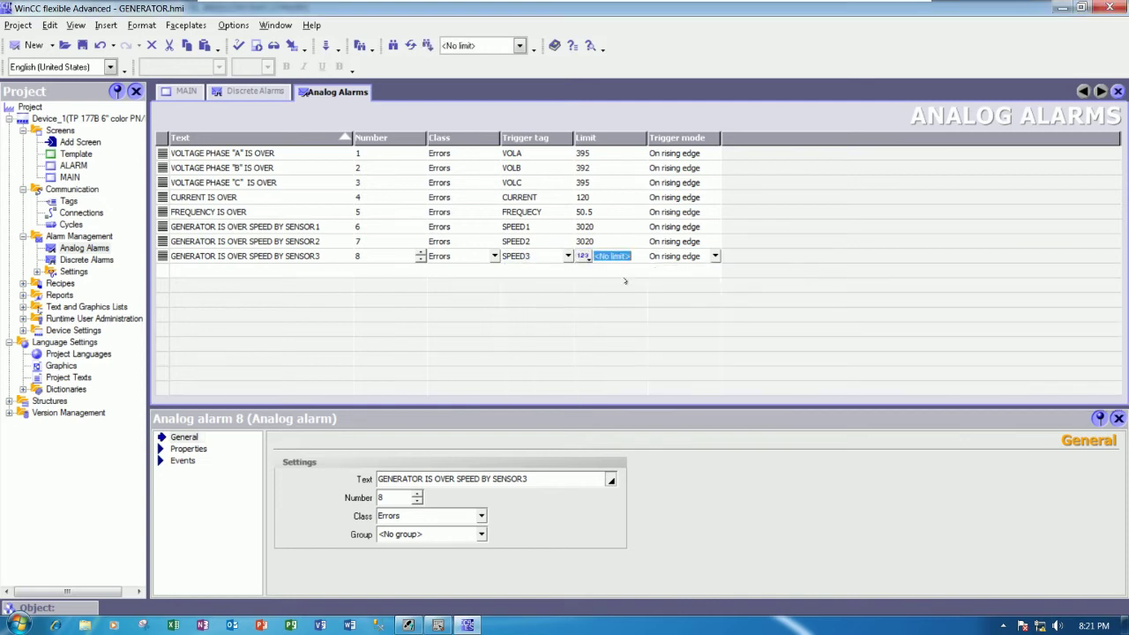
{"action": "type", "text": "3020"}
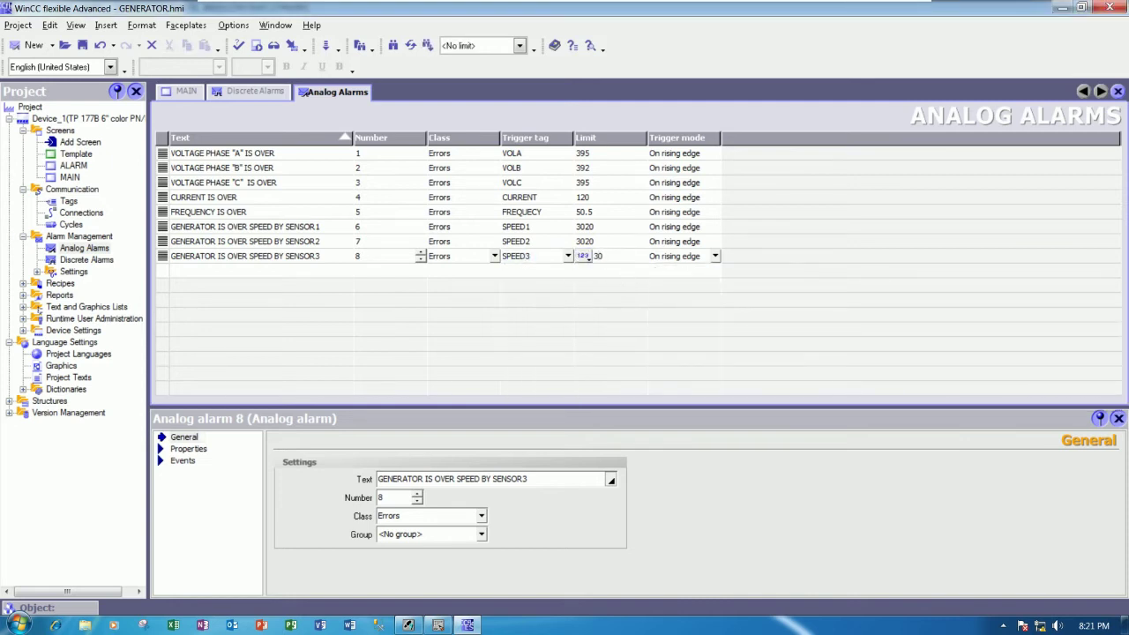
{"action": "key", "text": "Tab"}
{"action": "left_click", "coordinate": [265, 271]}
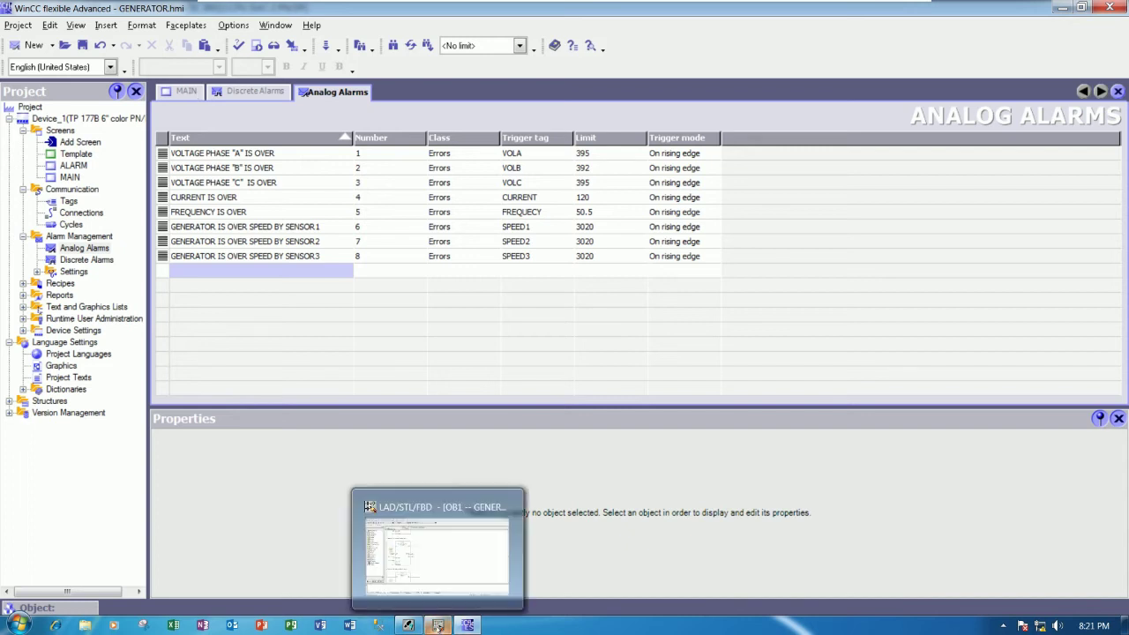
Step: Switch to the LAD/STL/FBD editor, examine the bearing and winding temperature networks with their addresses and alarm thresholds, and return to WinCC flexible
{"action": "left_click", "coordinate": [437, 624]}
{"action": "scroll", "coordinate": [405, 342], "scroll_direction": "down", "scroll_amount": 5}
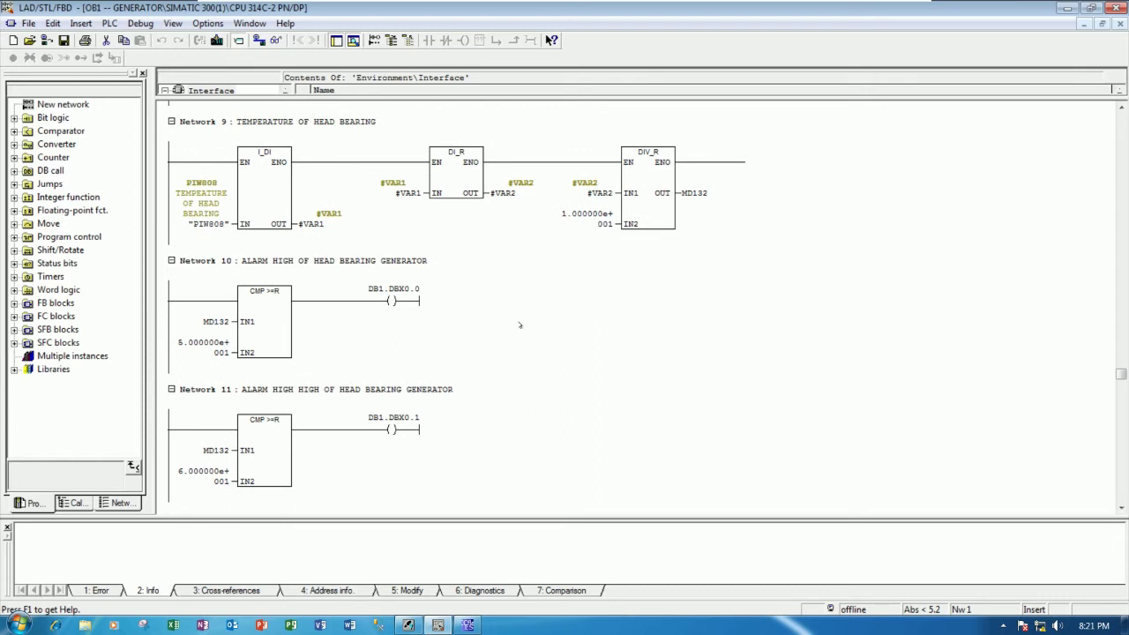
{"action": "scroll", "coordinate": [519, 325], "scroll_direction": "up", "scroll_amount": 1}
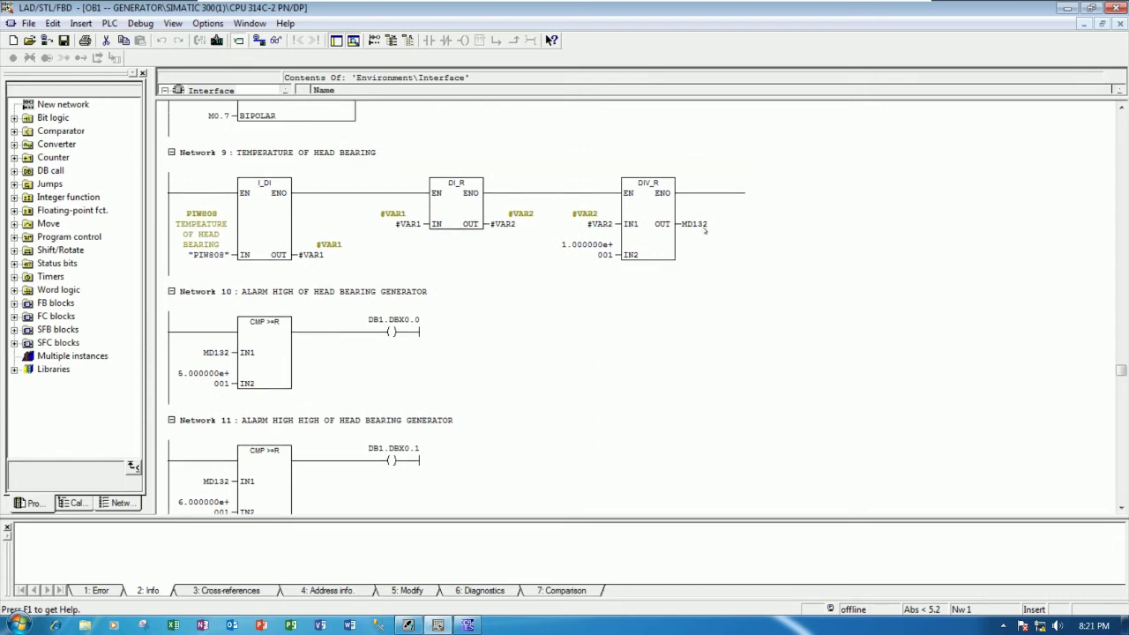
{"action": "scroll", "coordinate": [706, 234], "scroll_direction": "down", "scroll_amount": 3}
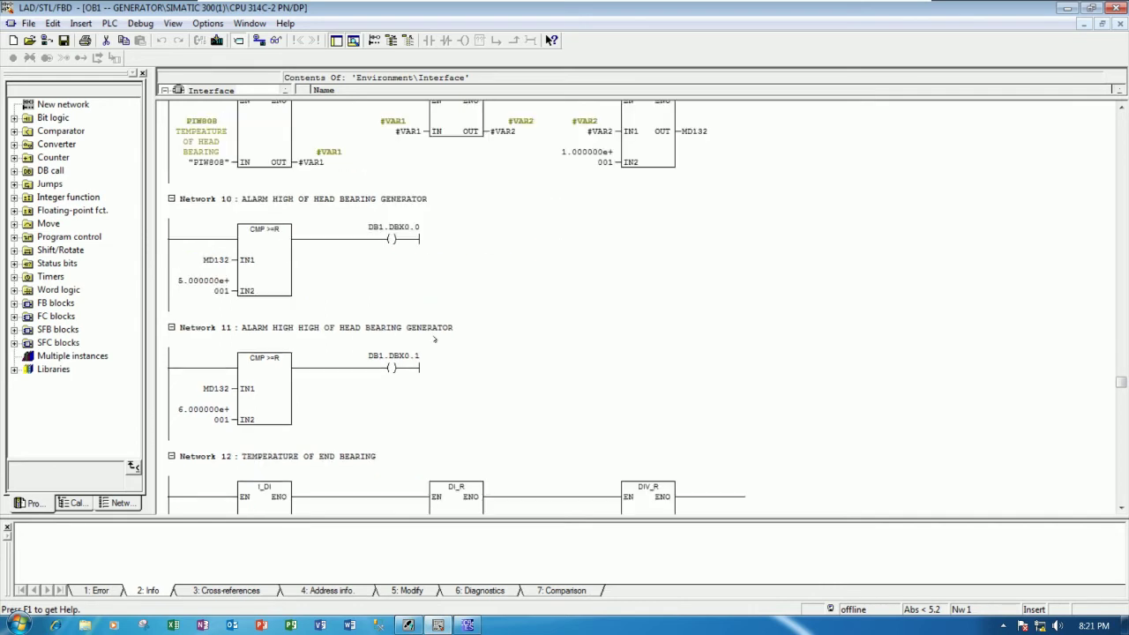
{"action": "scroll", "coordinate": [434, 338], "scroll_direction": "down", "scroll_amount": 12}
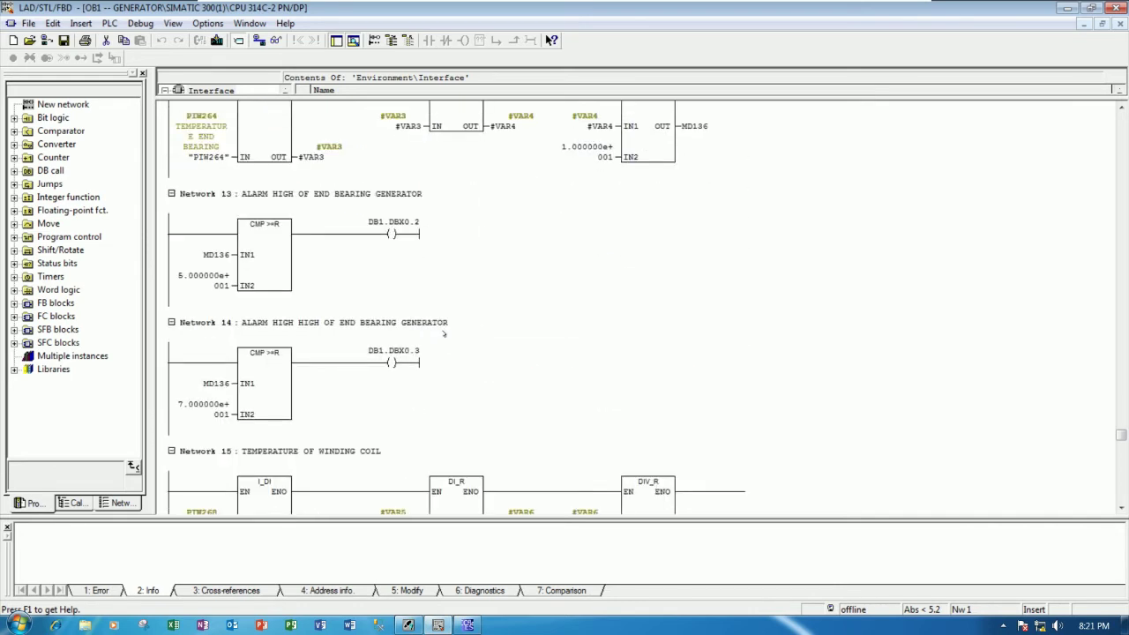
{"action": "scroll", "coordinate": [358, 331], "scroll_direction": "down", "scroll_amount": 3}
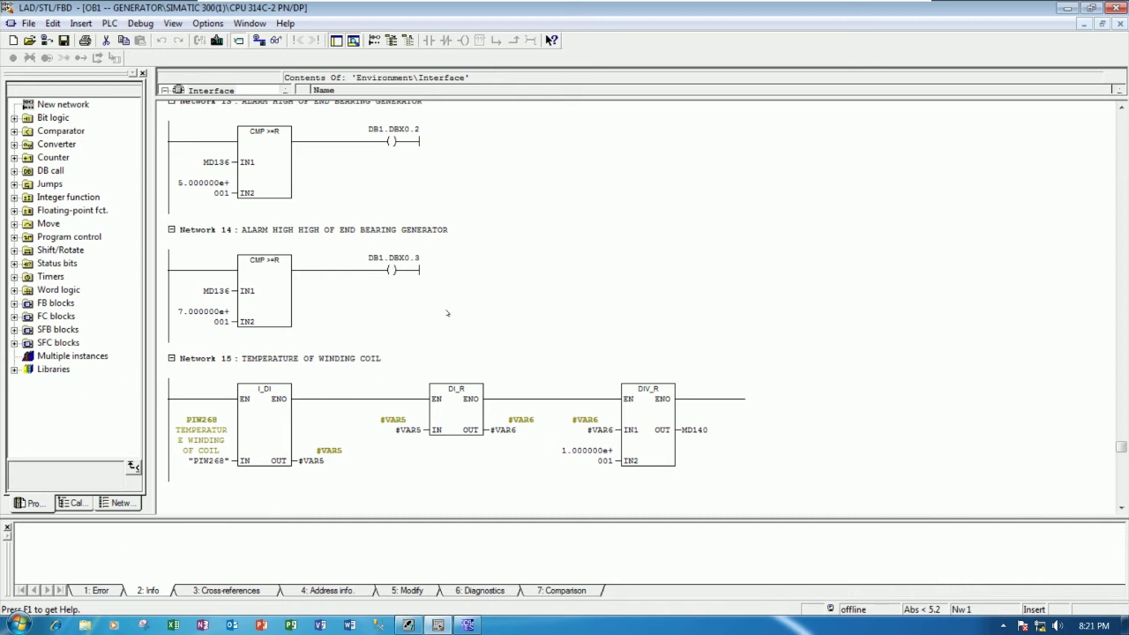
{"action": "scroll", "coordinate": [448, 313], "scroll_direction": "up", "scroll_amount": 7}
{"action": "scroll", "coordinate": [504, 320], "scroll_direction": "up", "scroll_amount": 2}
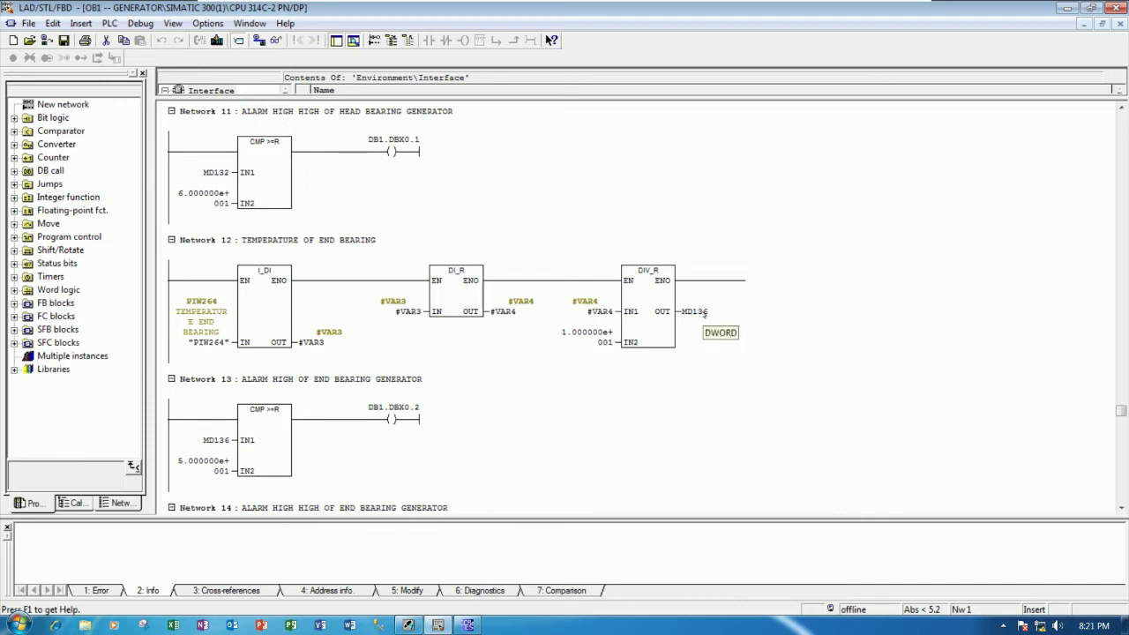
{"action": "scroll", "coordinate": [705, 313], "scroll_direction": "down", "scroll_amount": 3}
{"action": "scroll", "coordinate": [703, 319], "scroll_direction": "down", "scroll_amount": 1}
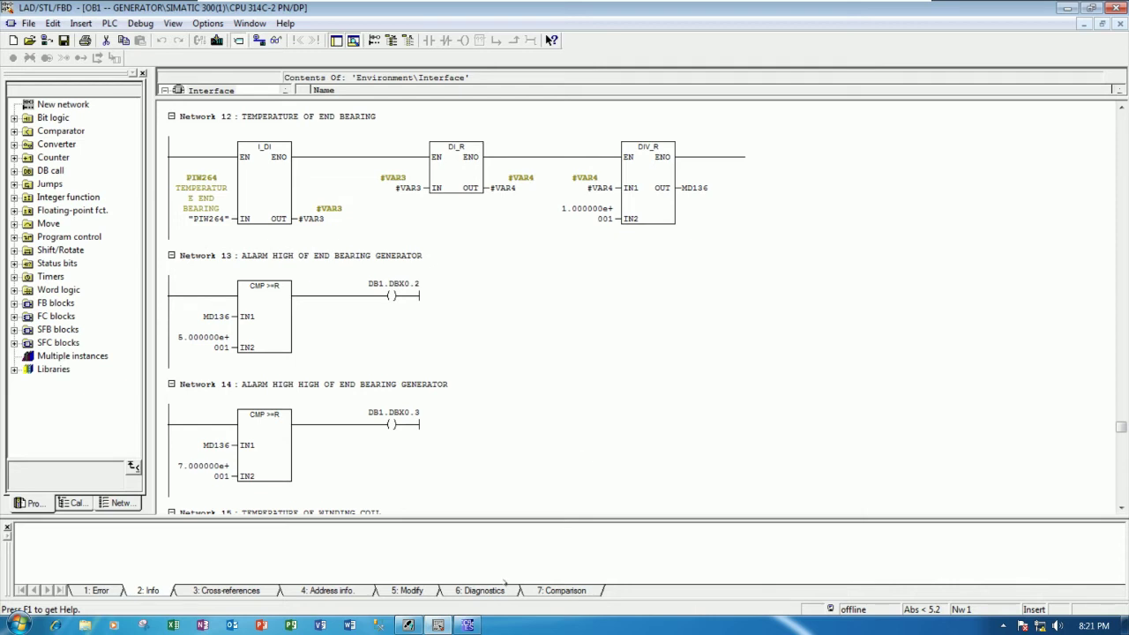
{"action": "left_click", "coordinate": [466, 626]}
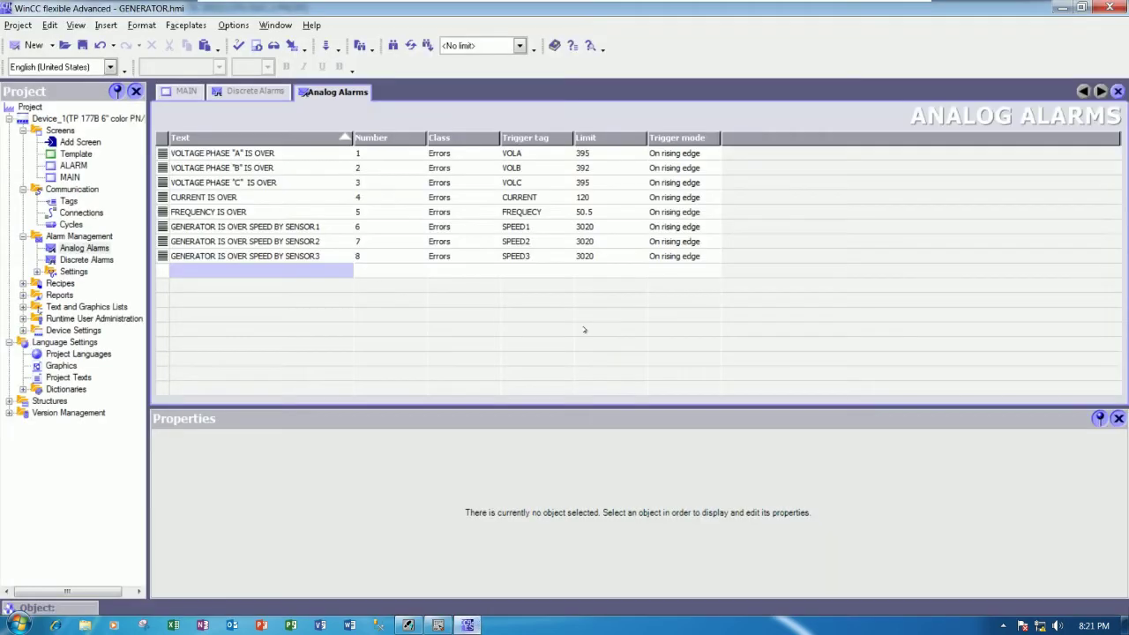
Step: Add a ninth analog alarm with the text TEMPERATURE OF HEAD HEARING IS HIGH
{"action": "double_click", "coordinate": [262, 271]}
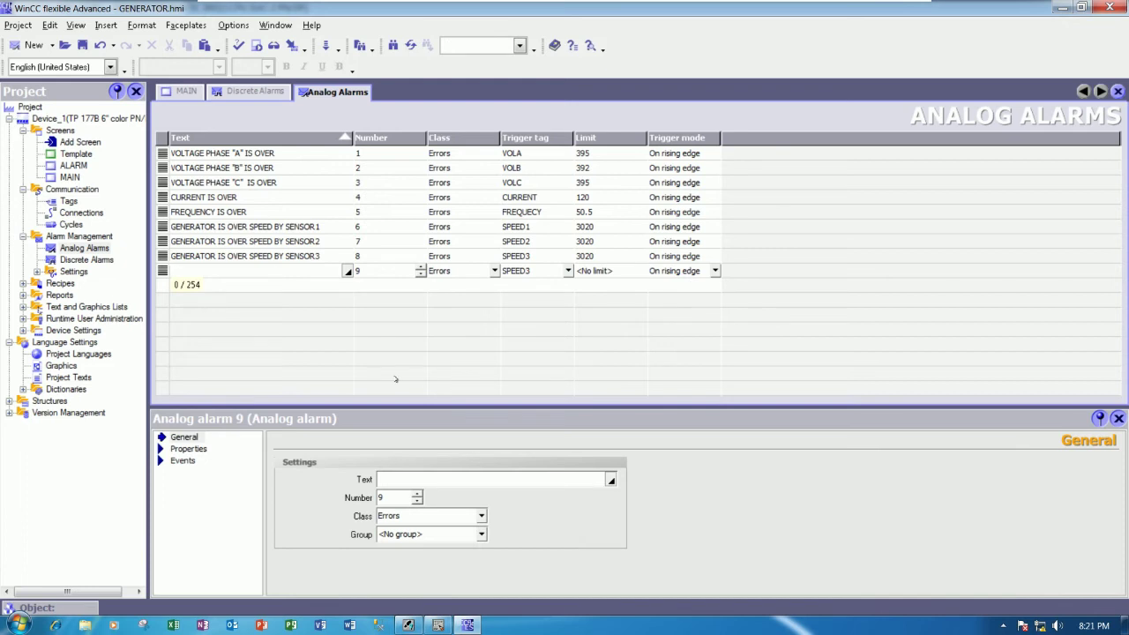
{"action": "type", "text": "TEMPERATURE OF HE"}
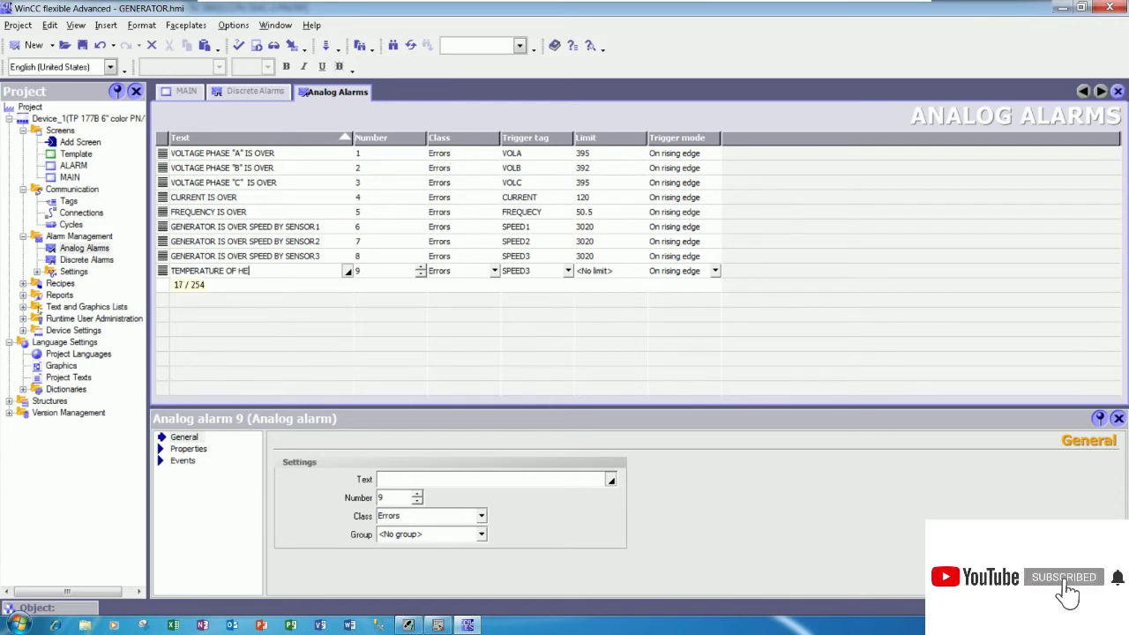
{"action": "type", "text": "AD HEARIN"}
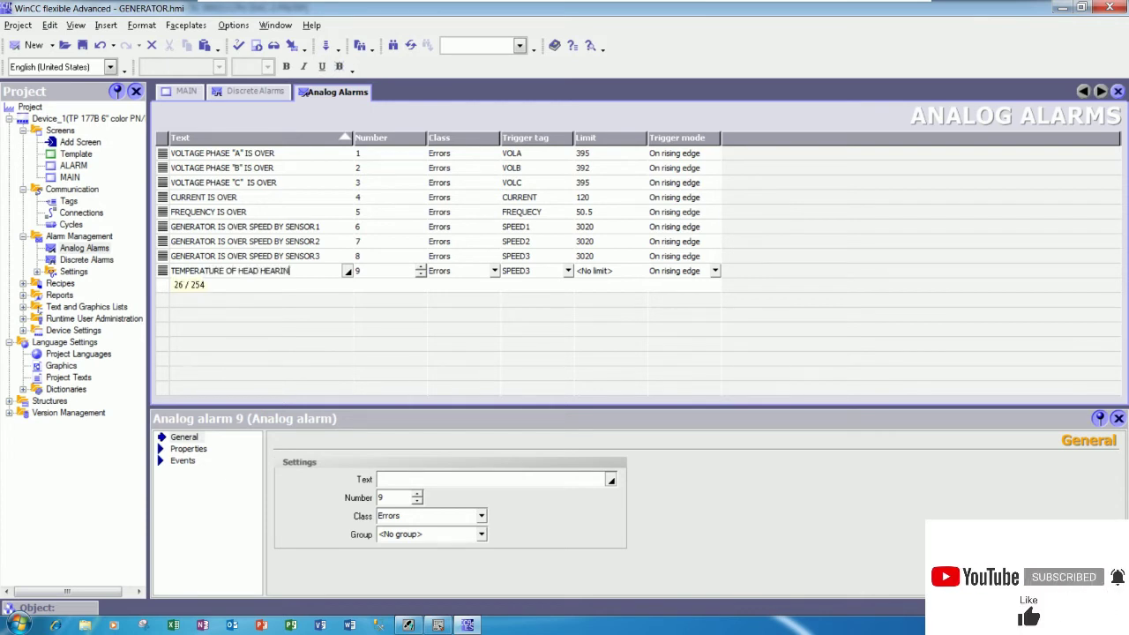
{"action": "type", "text": "G IS "}
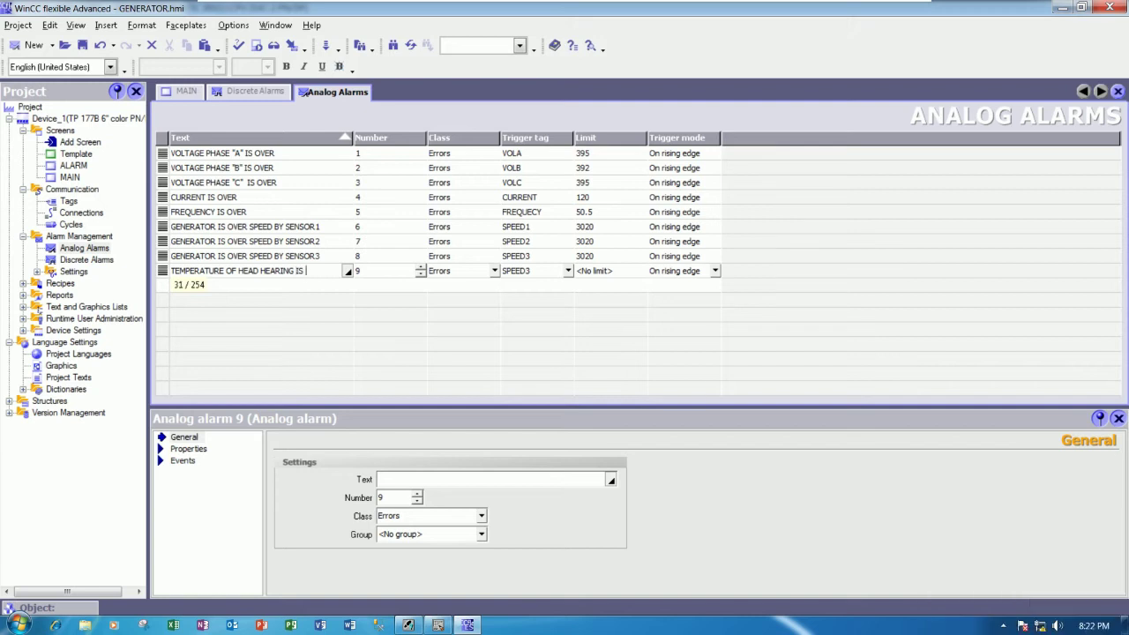
{"action": "type", "text": "HIGH"}
{"action": "key", "text": "Tab"}
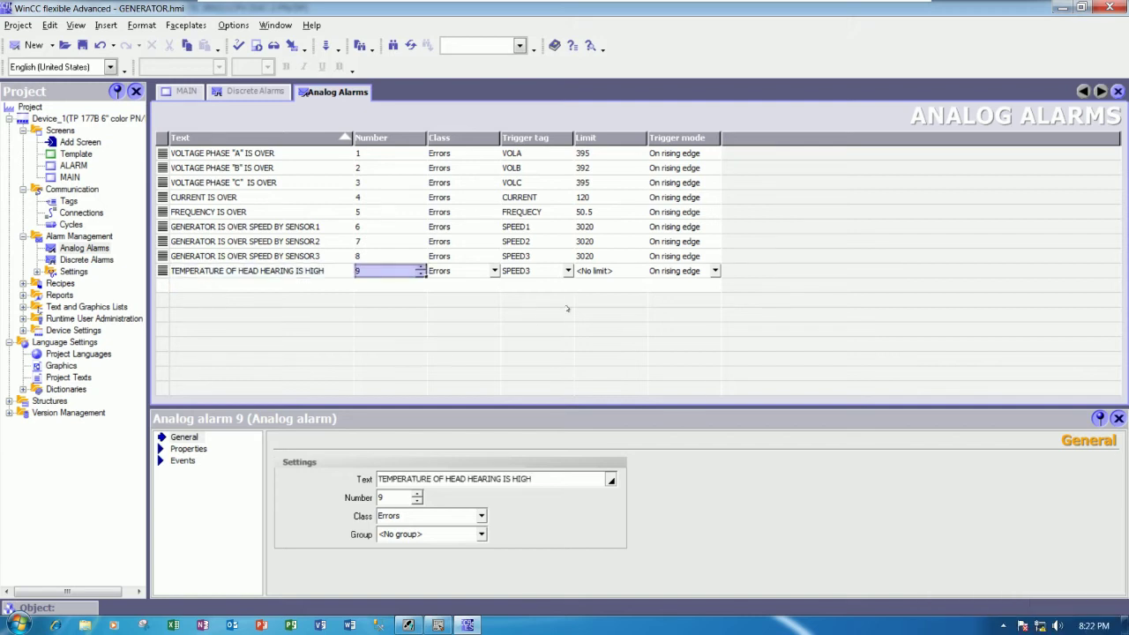
Step: Assign the TEMP_HEAD tag (MD 132) as the trigger tag of the ninth alarm and set its limit to 50
{"action": "left_click", "coordinate": [568, 271]}
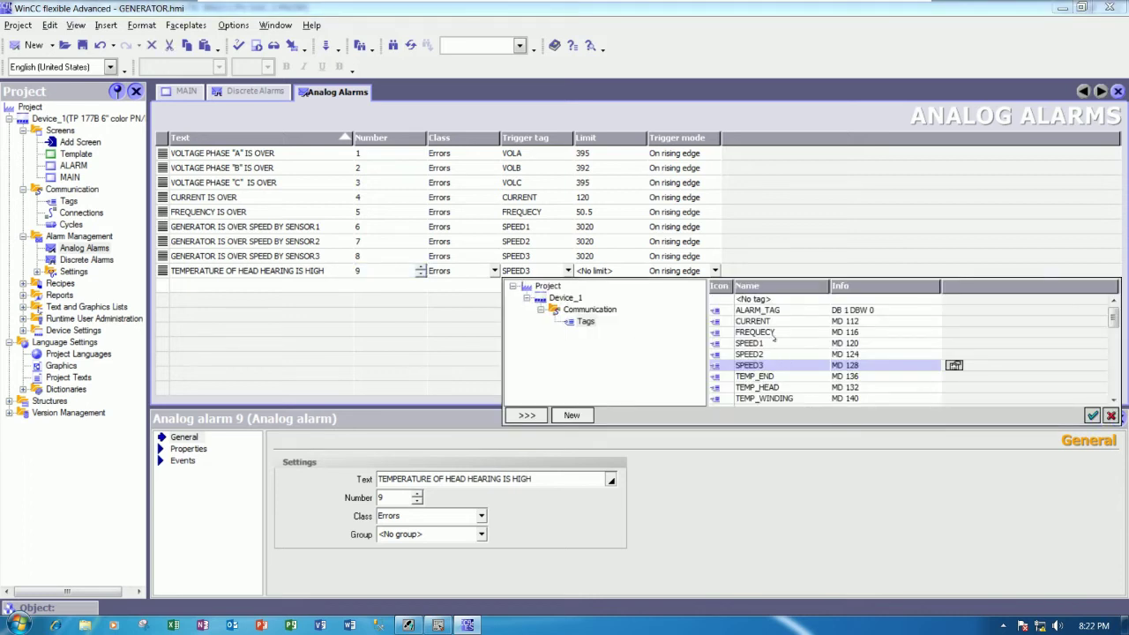
{"action": "left_click", "coordinate": [762, 378]}
{"action": "left_click", "coordinate": [770, 388]}
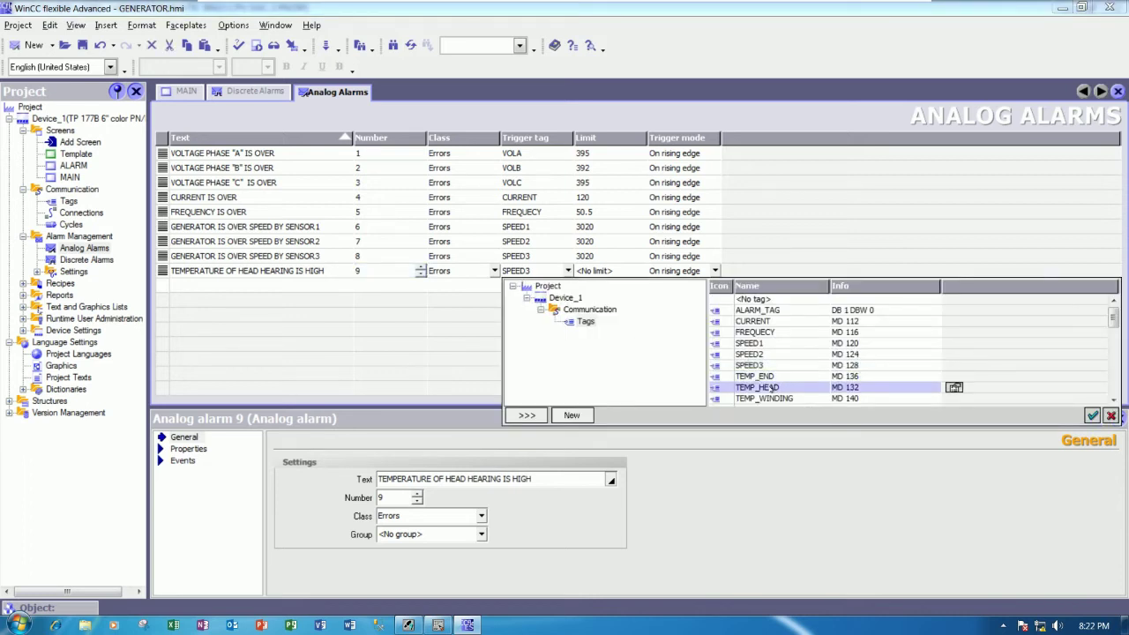
{"action": "double_click", "coordinate": [773, 389]}
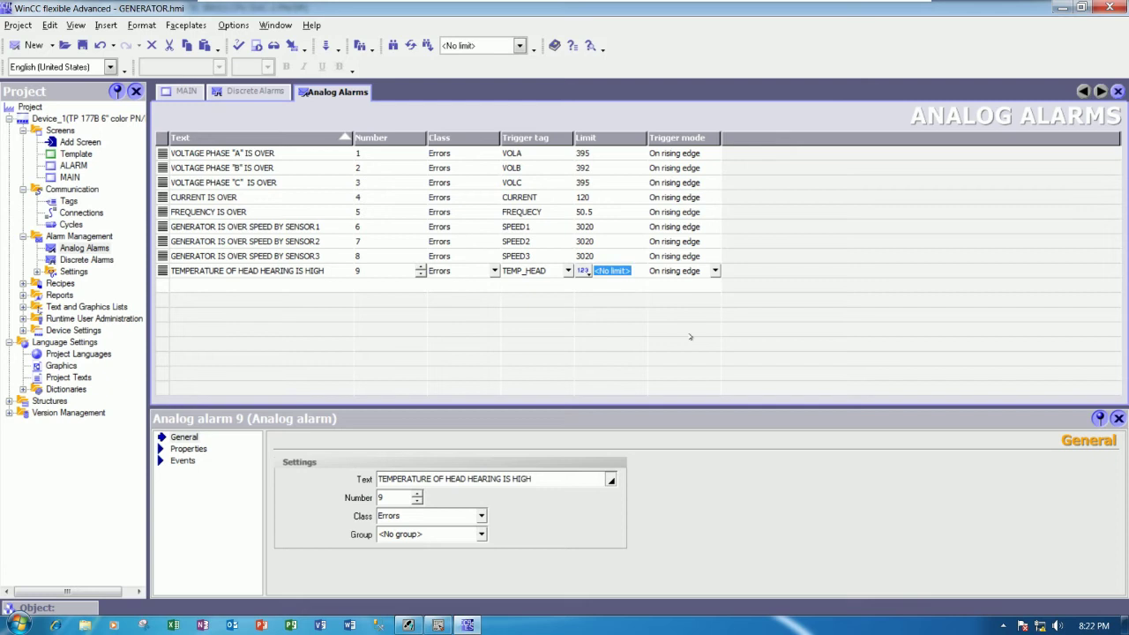
{"action": "type", "text": "50"}
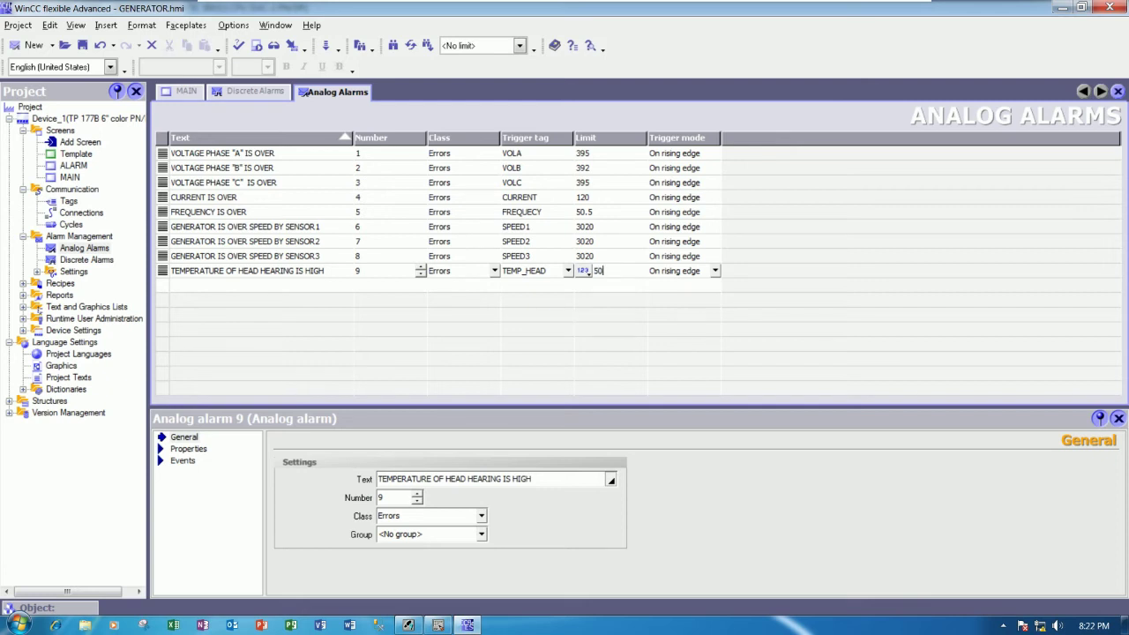
{"action": "key", "text": "Tab"}
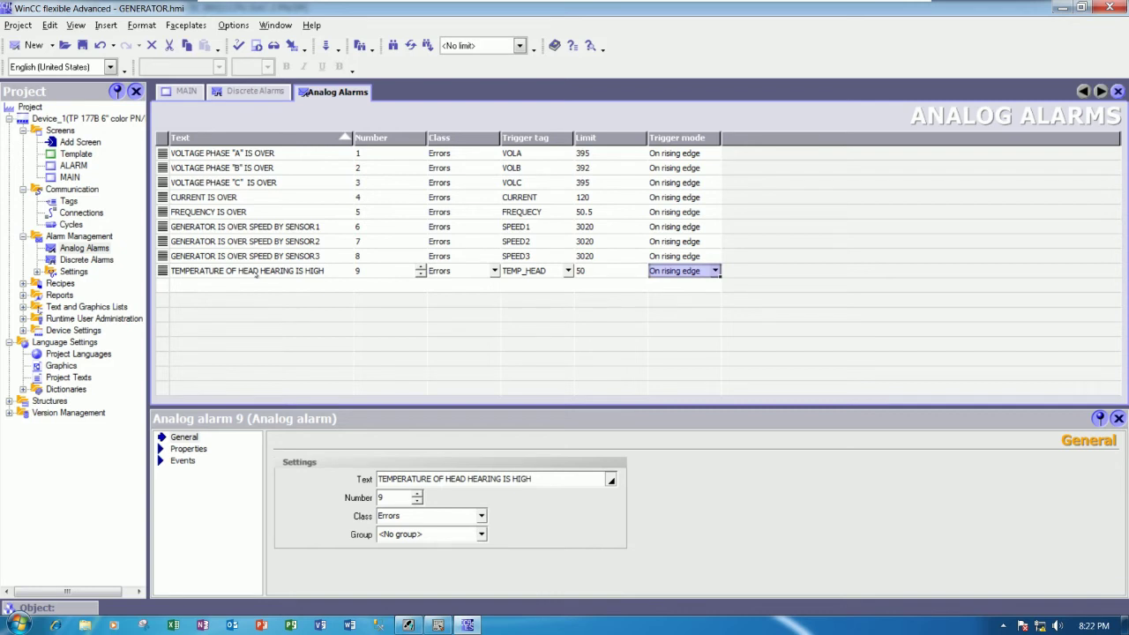
Step: Add a tenth analog alarm, reusing the ninth alarm's text extended to TEMPERATURE OF HEAD HEARING IS HIGH HIGH, and set its limit to 60
{"action": "left_click", "coordinate": [315, 273]}
{"action": "left_click", "coordinate": [315, 273]}
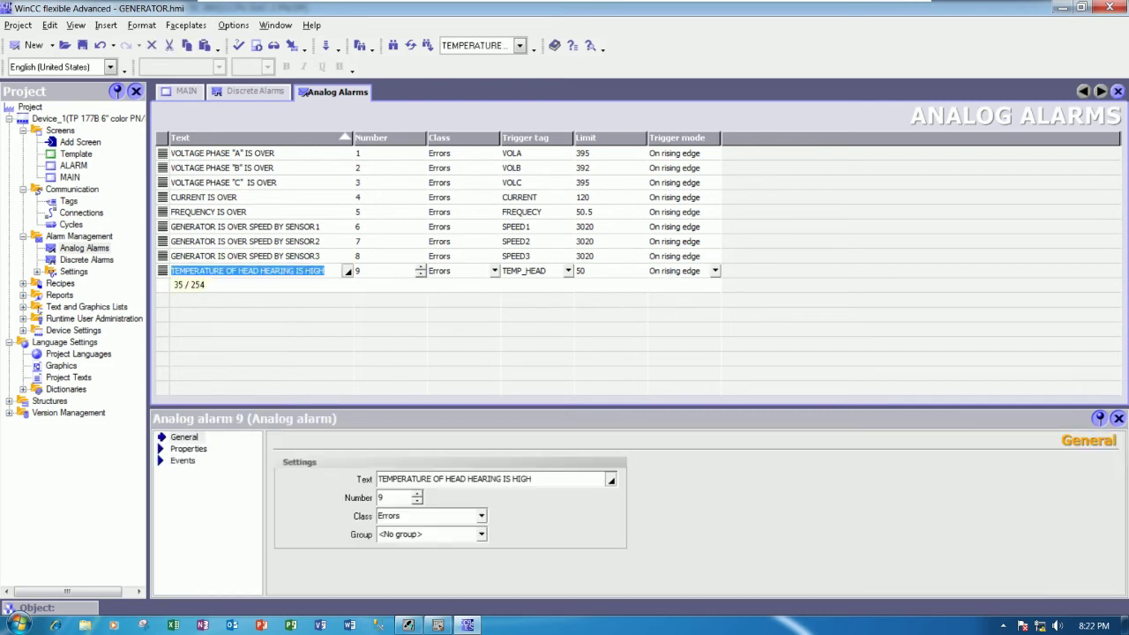
{"action": "key", "text": "ctrl+c"}
{"action": "left_click", "coordinate": [290, 285]}
{"action": "key", "text": "ctrl+v"}
{"action": "type", "text": "HIGH"}
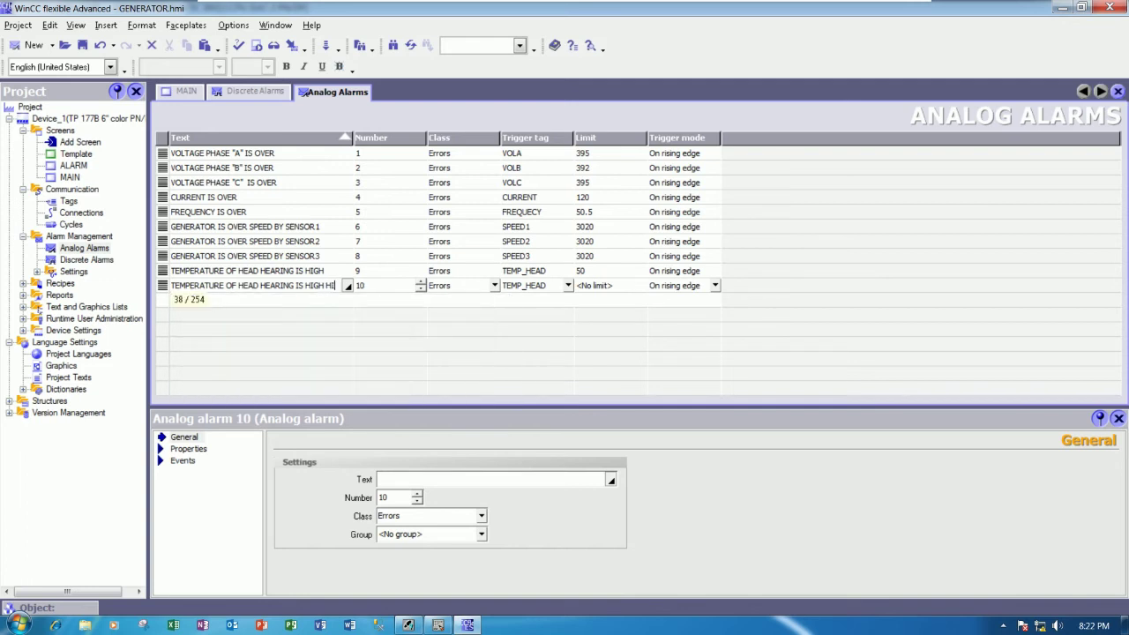
{"action": "key", "text": "Tab"}
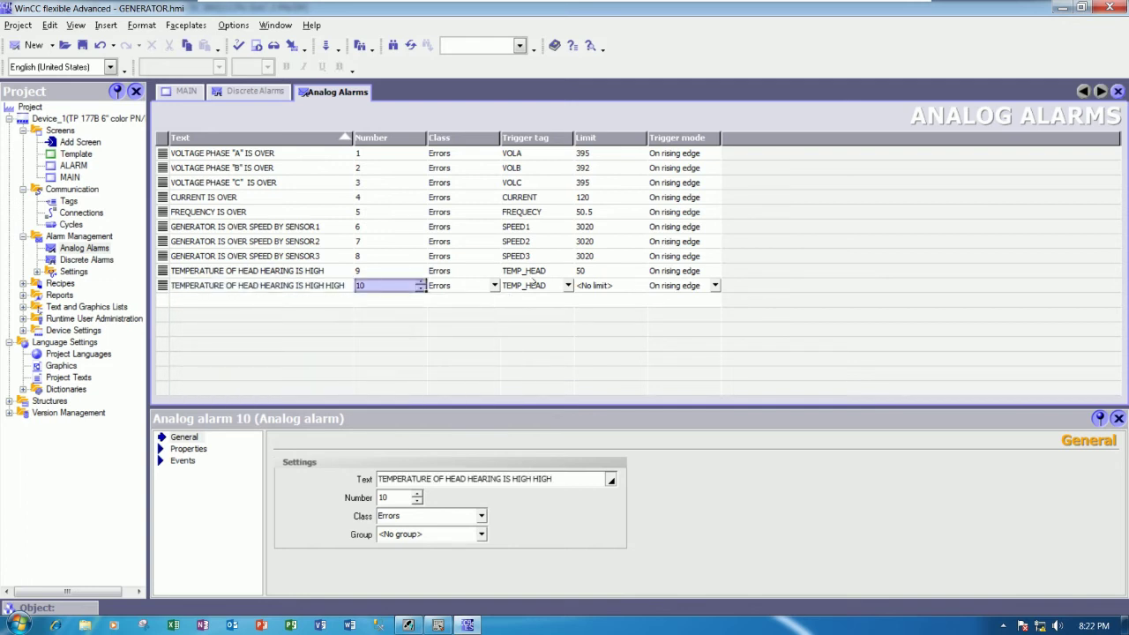
{"action": "left_click", "coordinate": [606, 285]}
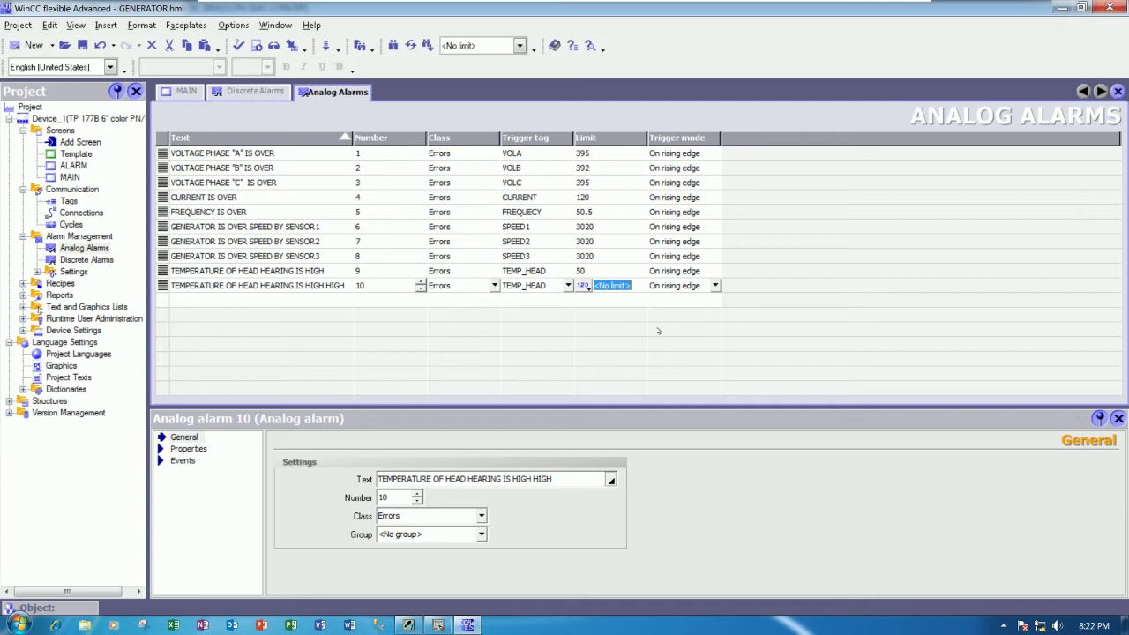
{"action": "type", "text": "60"}
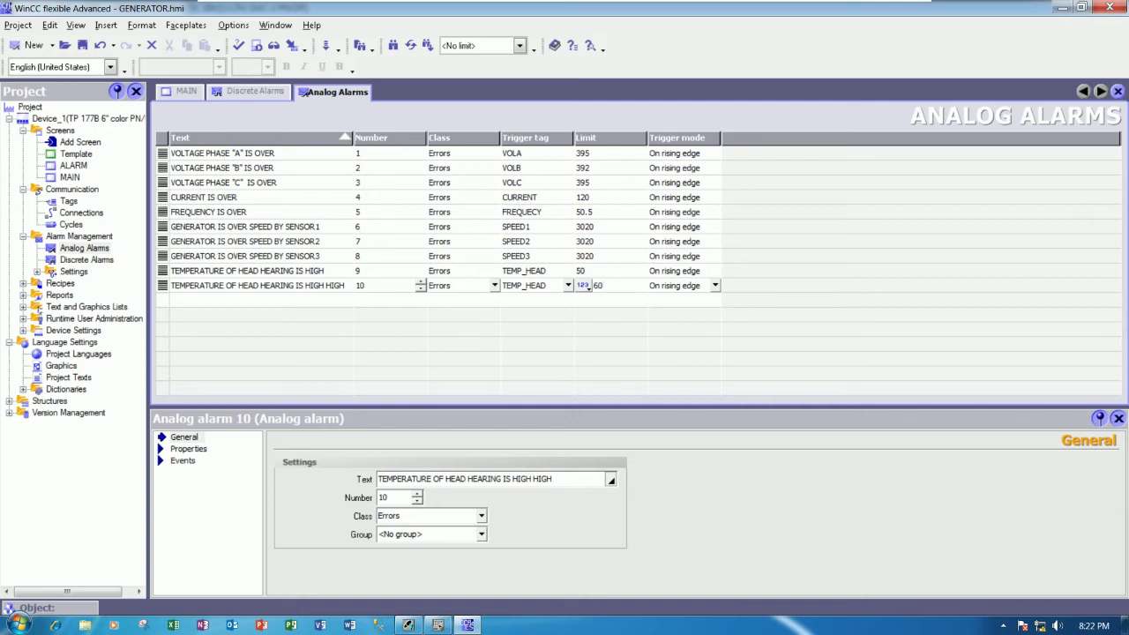
Step: Add an eleventh analog alarm, adapting the ninth alarm's text to TEMPERATURE OF END HEARING IS HIGH
{"action": "key", "text": "Tab"}
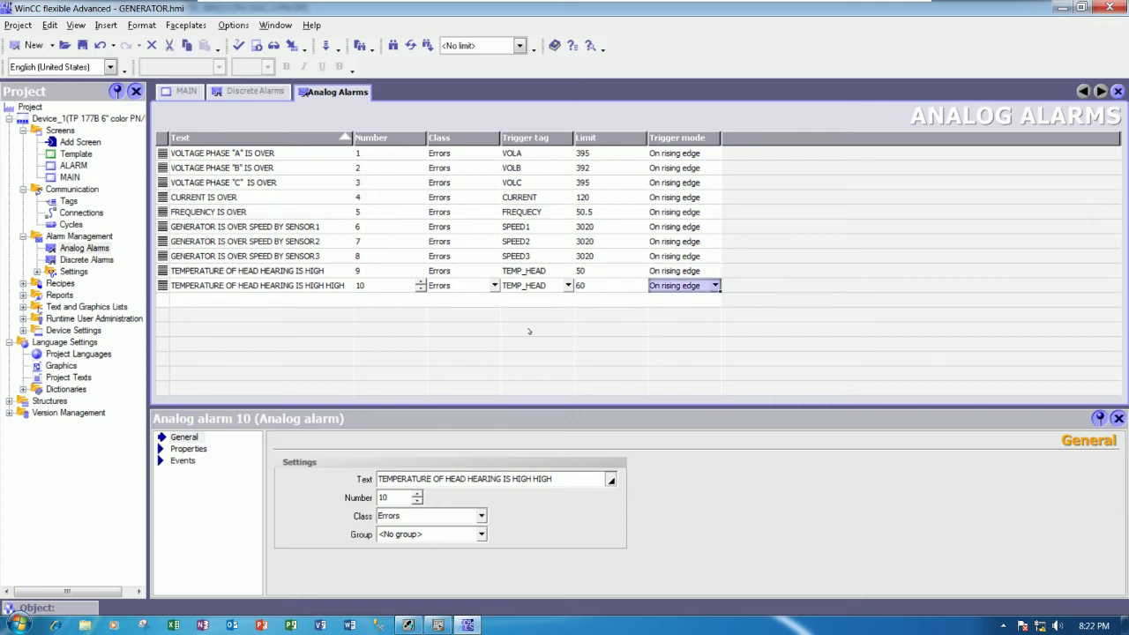
{"action": "left_click", "coordinate": [292, 300]}
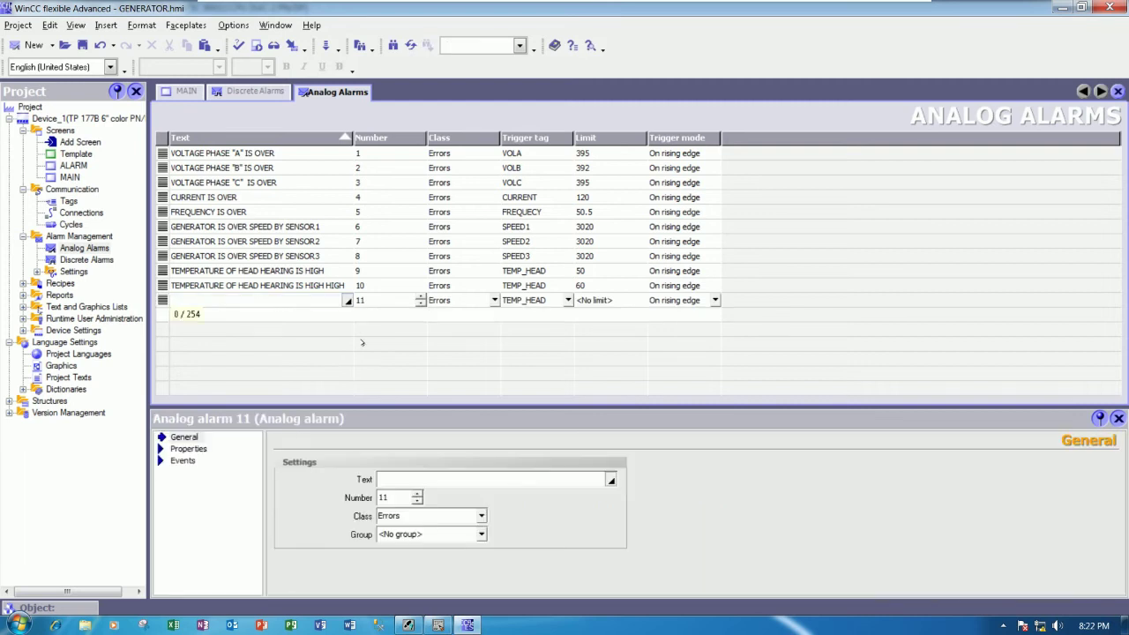
{"action": "type", "text": "T"}
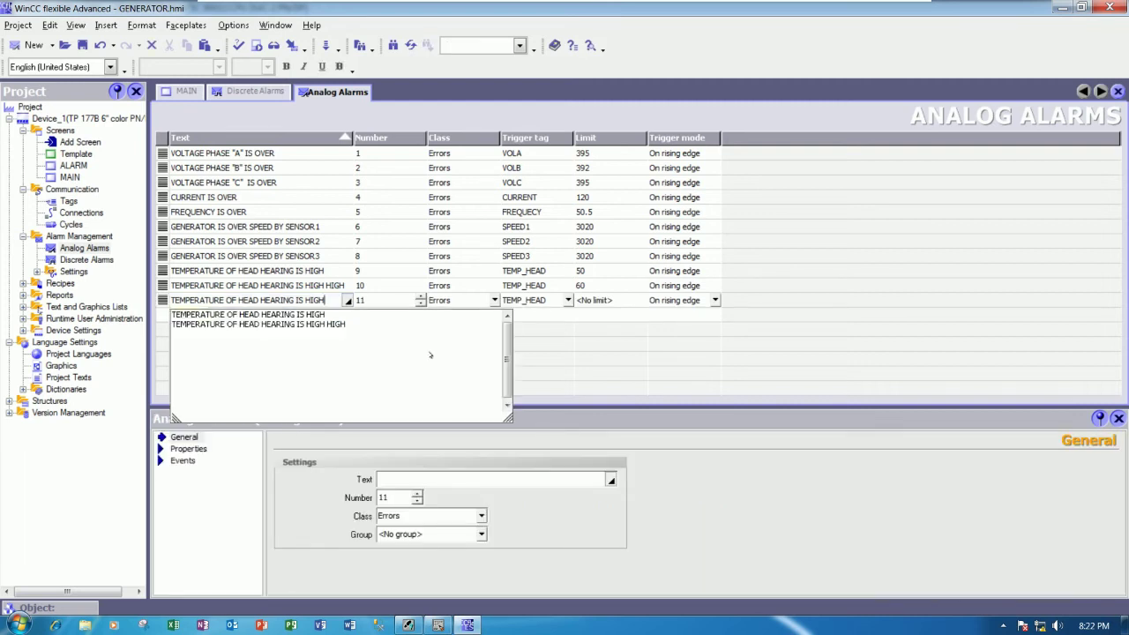
{"action": "key", "text": "Left"}
{"action": "key", "text": "Left"}
{"action": "key", "text": "Left"}
{"action": "key", "text": "Left"}
{"action": "key", "text": "Left"}
{"action": "key", "text": "Left"}
{"action": "key", "text": "Left"}
{"action": "key", "text": "BackSpace"}
{"action": "key", "text": "BackSpace"}
{"action": "key", "text": "BackSpace"}
{"action": "key", "text": "BackSpace"}
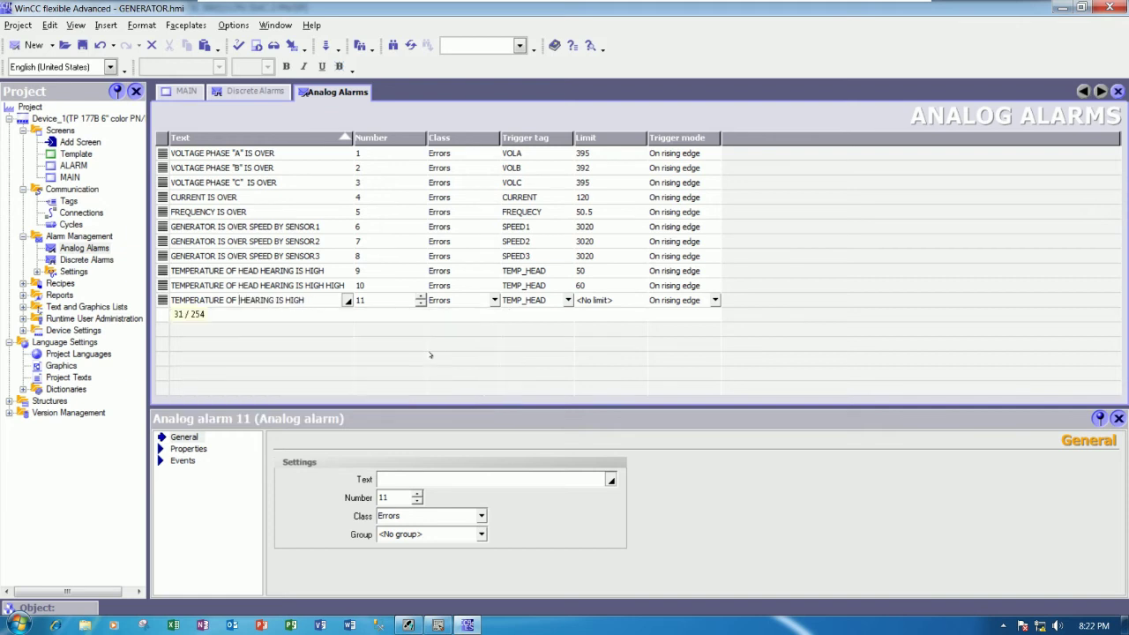
{"action": "type", "text": "END"}
{"action": "key", "text": "Tab"}
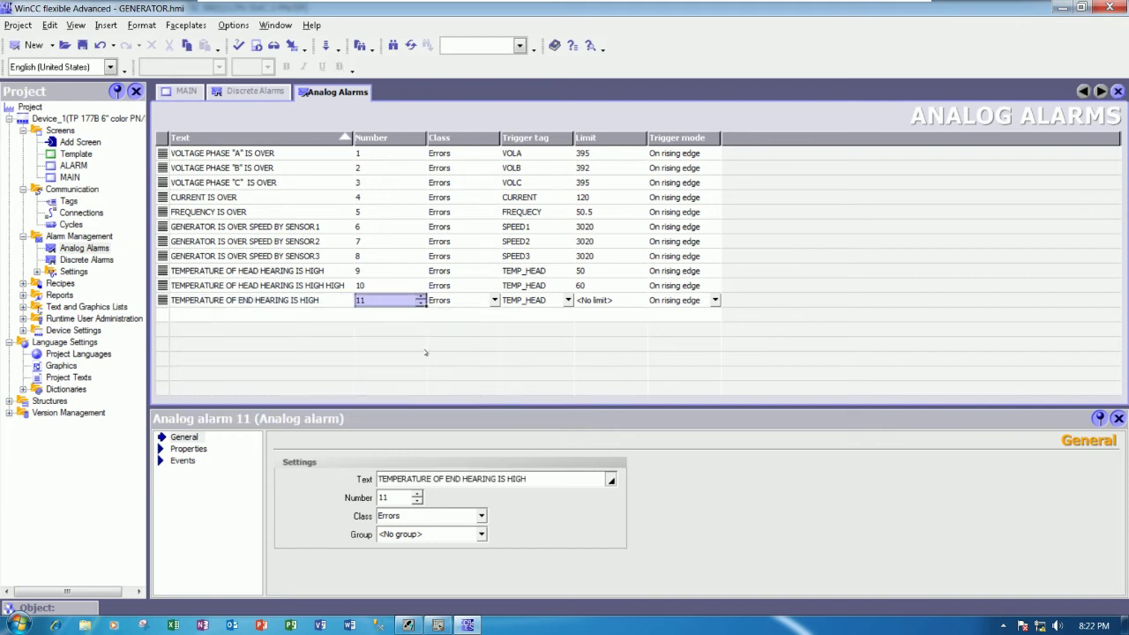
Step: Assign the TEMP_END tag (MD 136) as the trigger tag of the eleventh alarm and set its limit to 50
{"action": "left_click", "coordinate": [564, 301]}
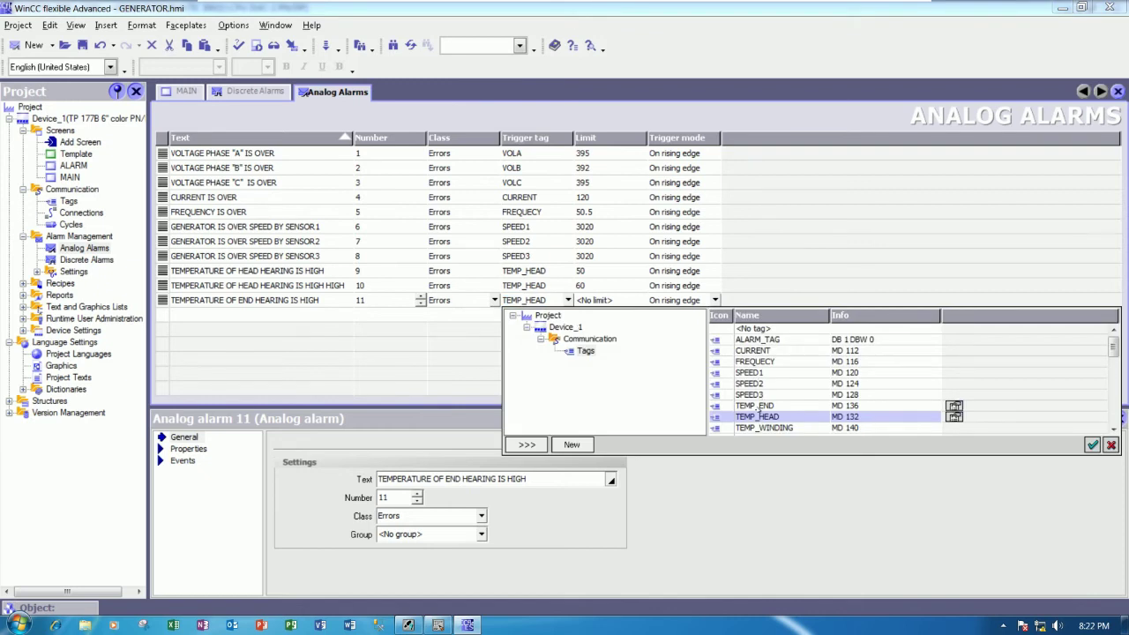
{"action": "double_click", "coordinate": [755, 405]}
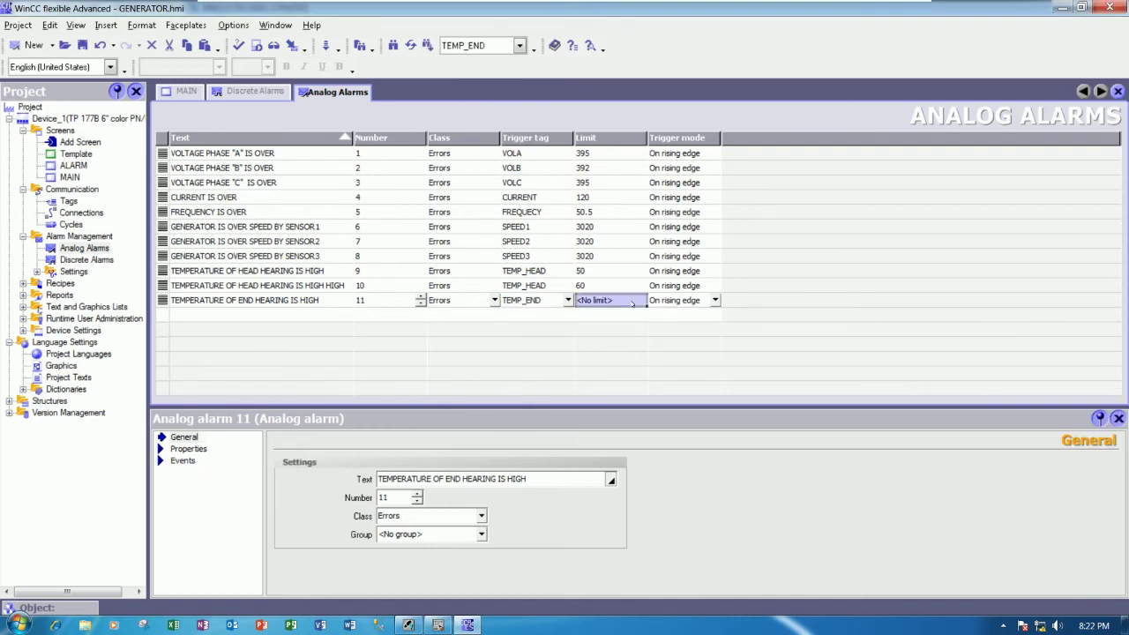
{"action": "left_click", "coordinate": [631, 303]}
{"action": "type", "text": "50"}
{"action": "key", "text": "Tab"}
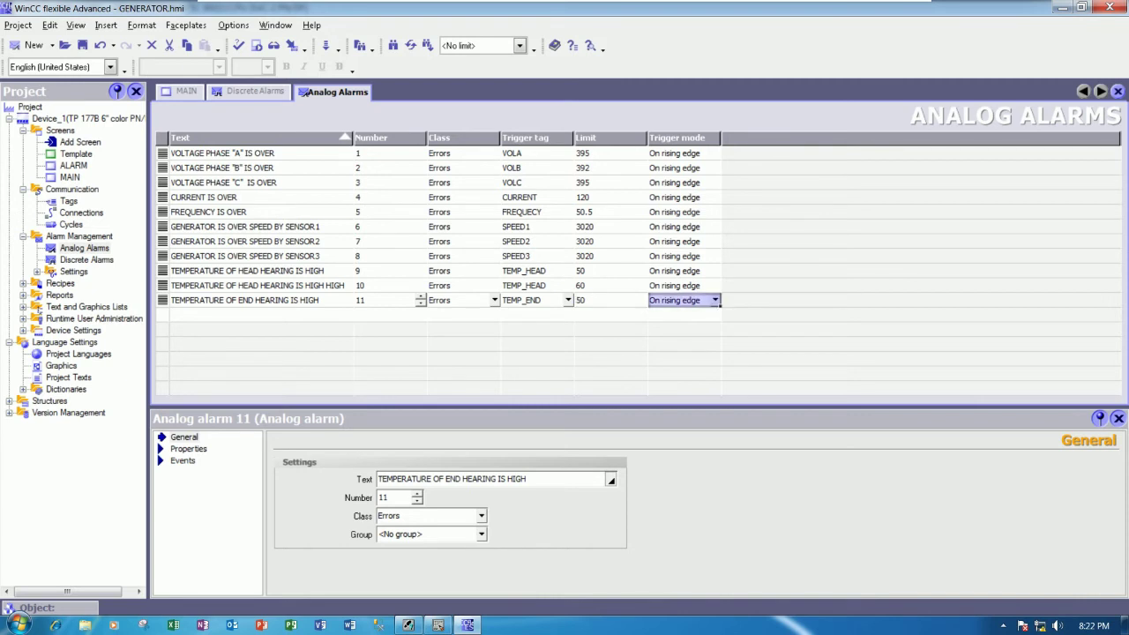
Step: Add a twelfth analog alarm, reusing the eleventh alarm's text extended to TEMPERATURE OF END HEARING IS HIGH HIGH, and set its limit to 60
{"action": "left_click", "coordinate": [276, 301]}
{"action": "left_click", "coordinate": [276, 302]}
{"action": "key", "text": "ctrl+c"}
{"action": "left_click", "coordinate": [299, 315]}
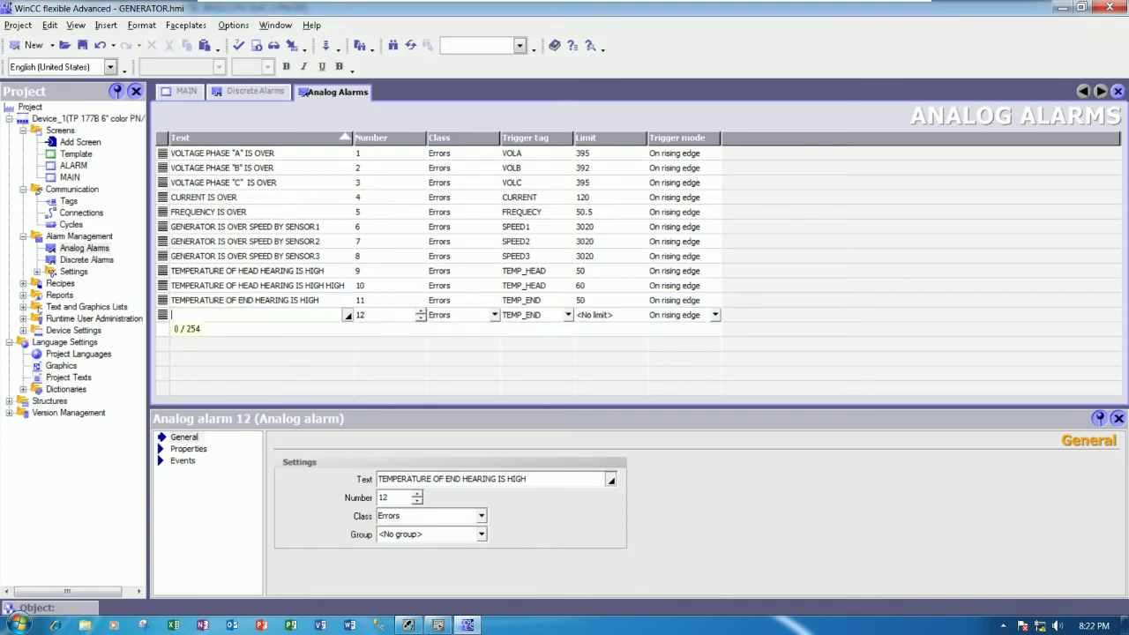
{"action": "key", "text": "ctrl+v"}
{"action": "left_click", "coordinate": [348, 315]}
{"action": "left_click", "coordinate": [264, 315]}
{"action": "type", "text": "HIGH"}
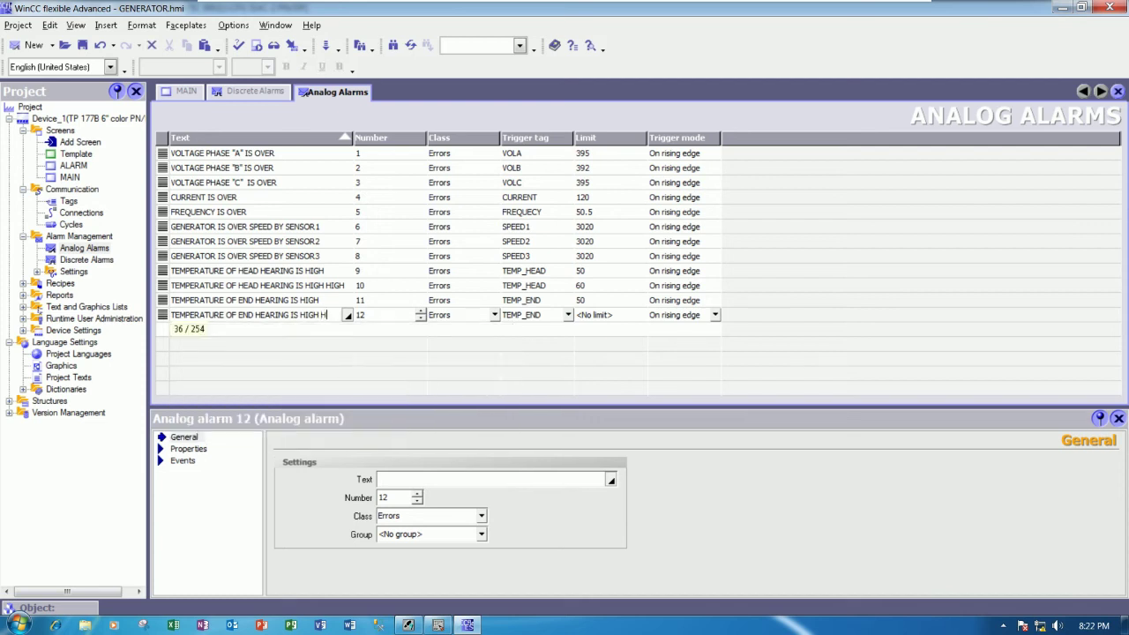
{"action": "key", "text": "Tab"}
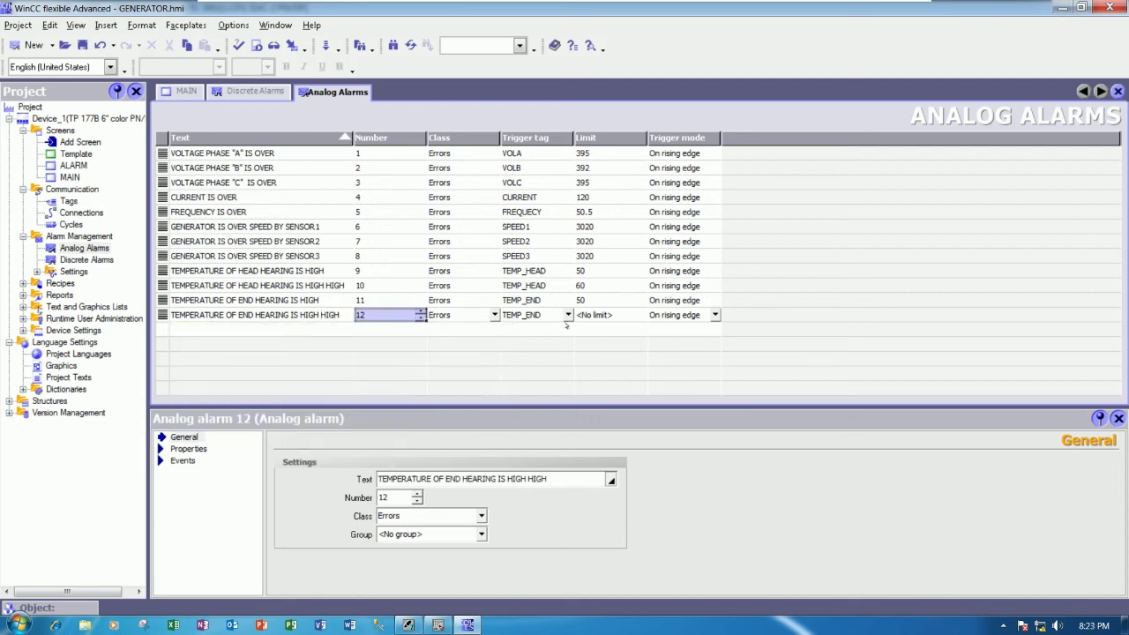
{"action": "left_click", "coordinate": [601, 314]}
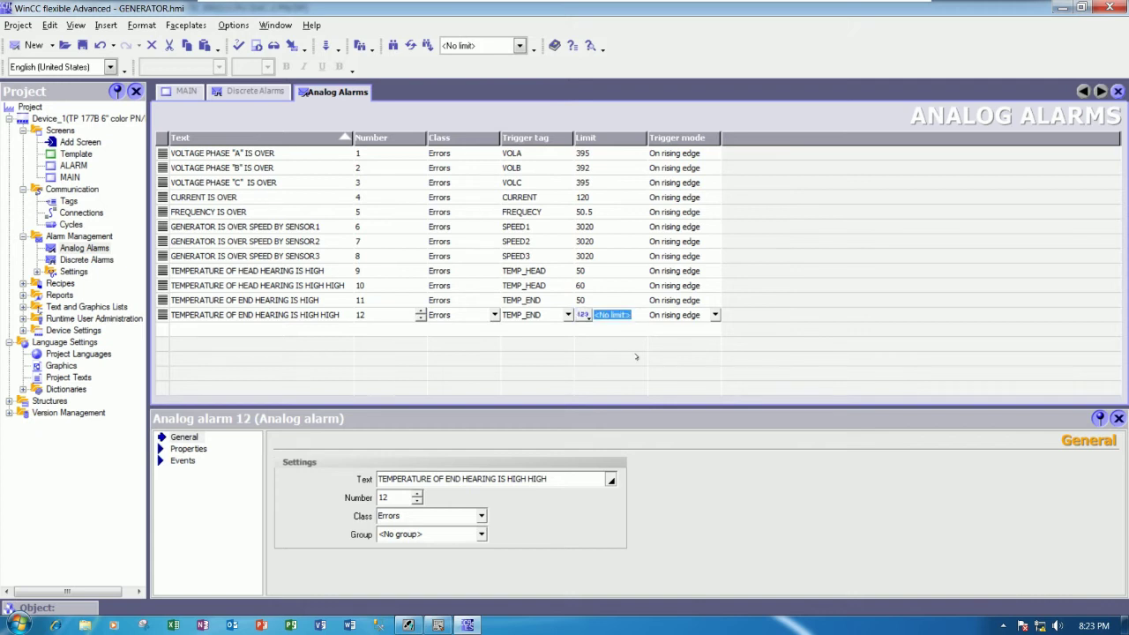
{"action": "type", "text": "60"}
{"action": "key", "text": "Tab"}
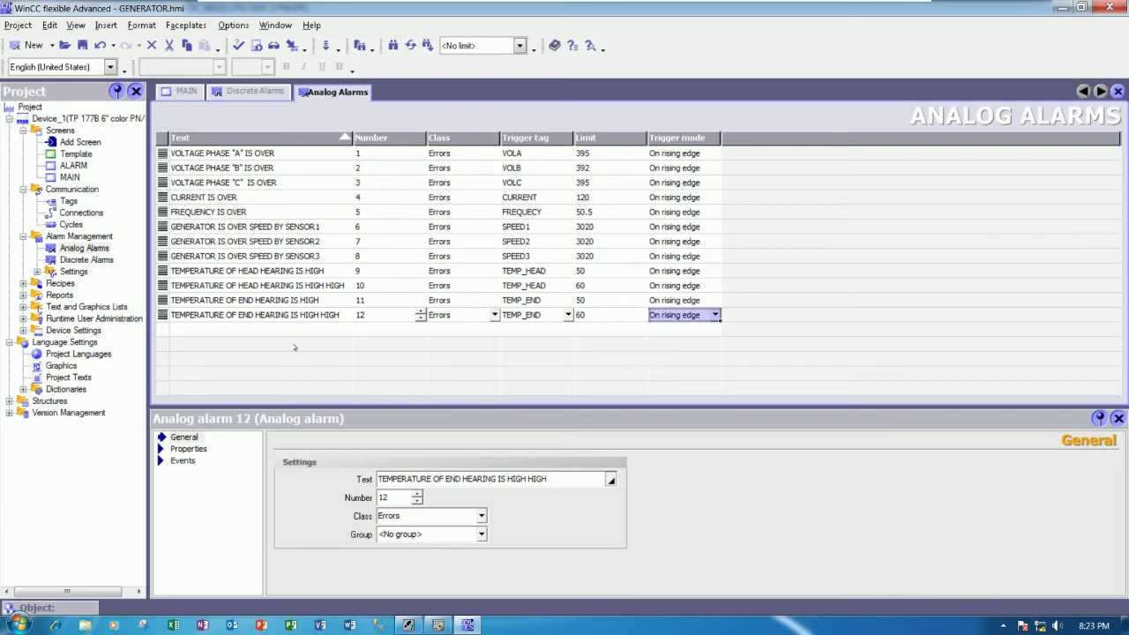
Step: Switch to the LAD/STL/FBD editor, check the winding coil temperature network in OB1, and return to the analog alarms in WinCC flexible
{"action": "left_click", "coordinate": [263, 337]}
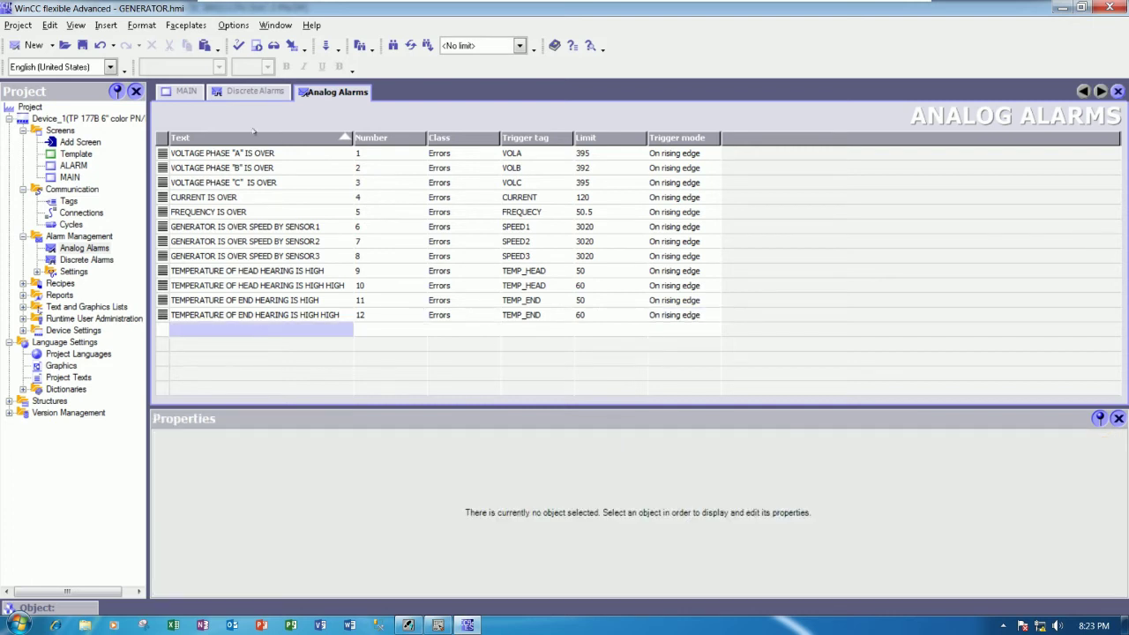
{"action": "left_click", "coordinate": [408, 625]}
{"action": "scroll", "coordinate": [519, 362], "scroll_direction": "down", "scroll_amount": 2}
{"action": "scroll", "coordinate": [524, 360], "scroll_direction": "up", "scroll_amount": 2}
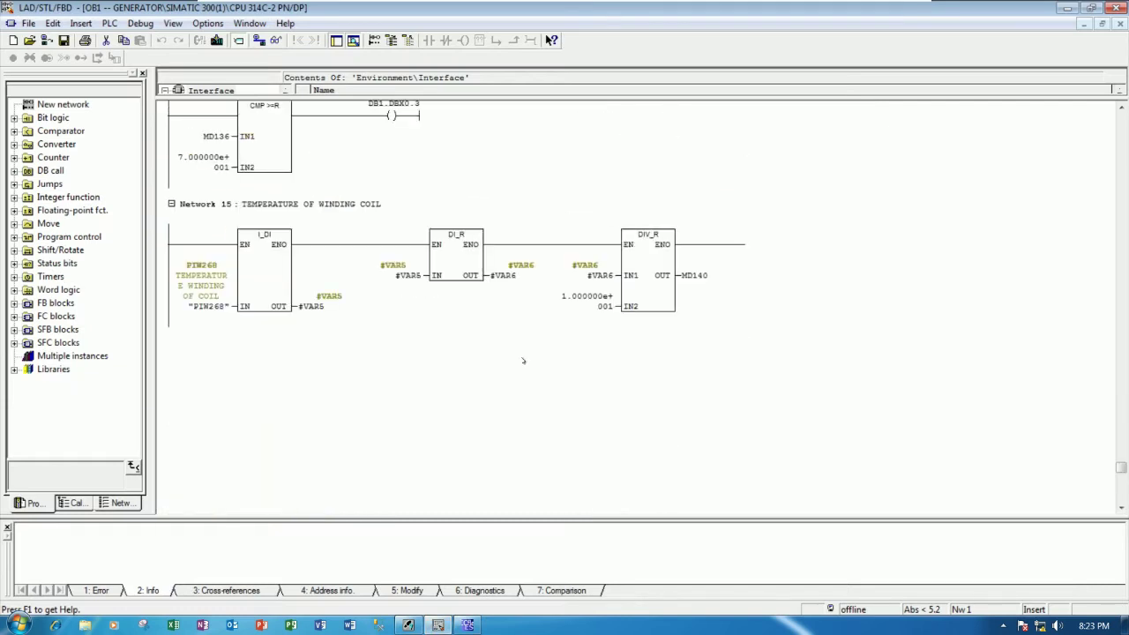
{"action": "scroll", "coordinate": [525, 358], "scroll_direction": "up", "scroll_amount": 1}
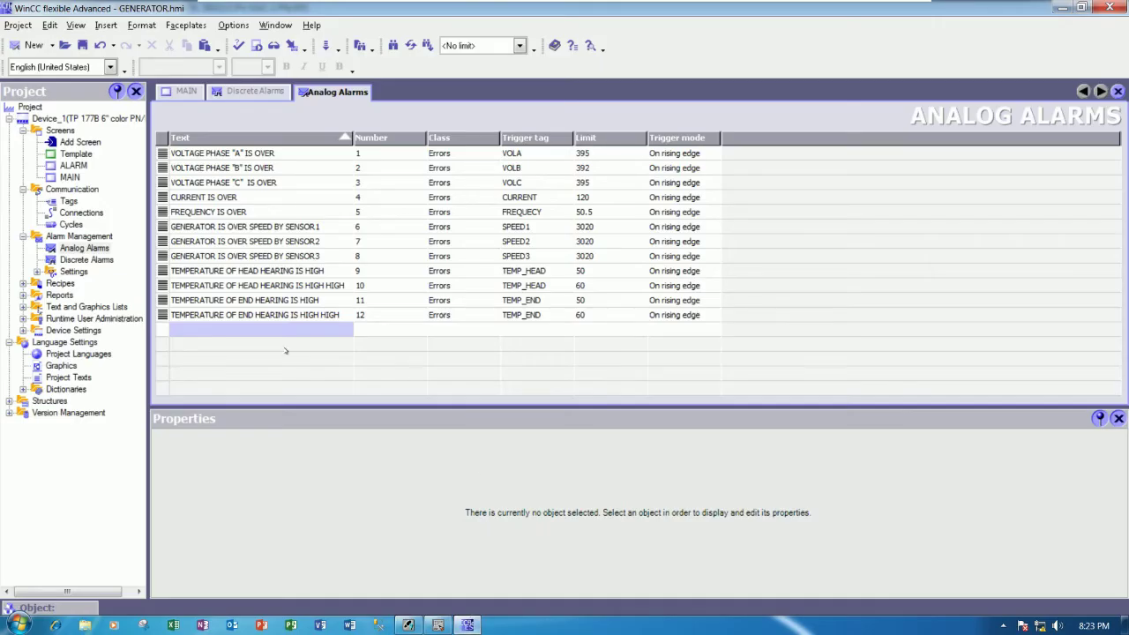
Step: Add a thirteenth analog alarm, adapting the copied end bearing text to TEMPERATURE OF WINDING HEARING IS HIGH
{"action": "double_click", "coordinate": [284, 331]}
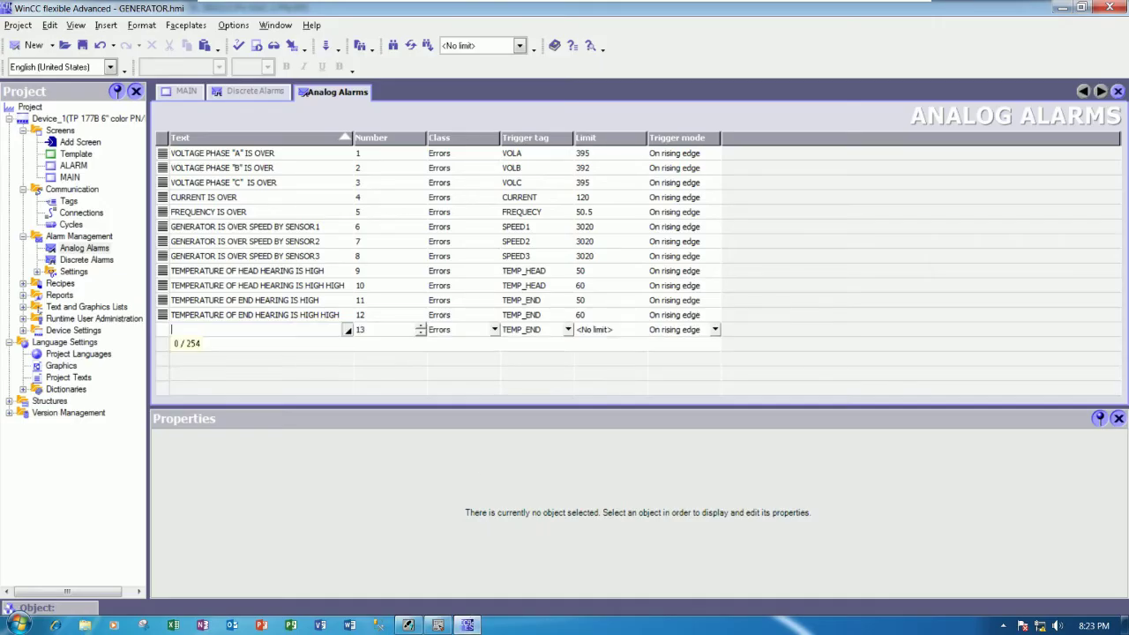
{"action": "key", "text": "ctrl+v"}
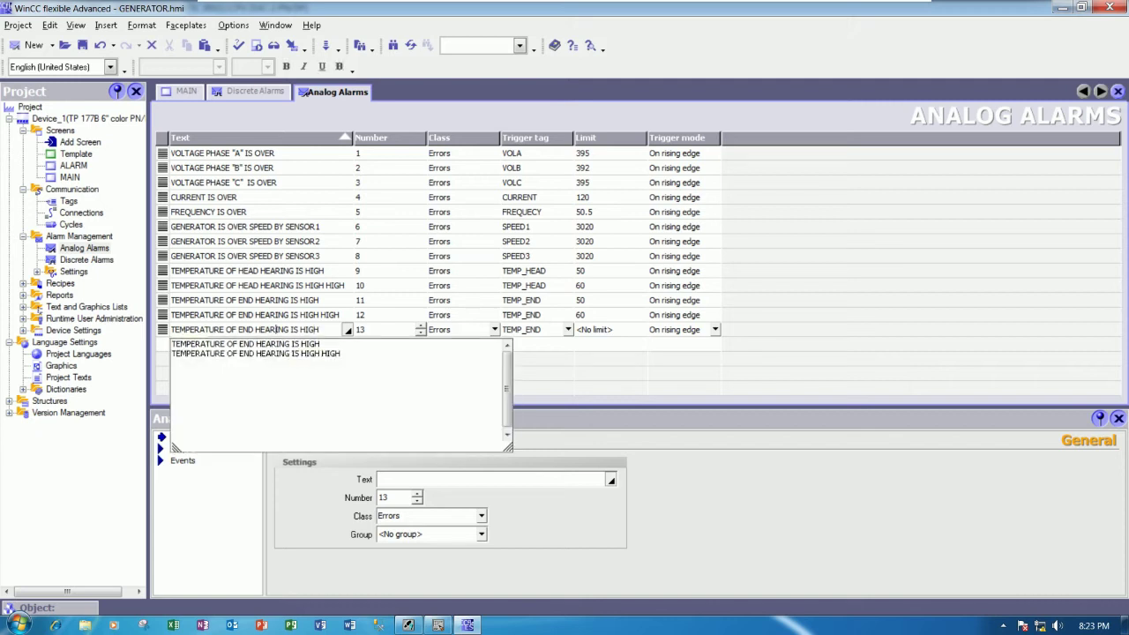
{"action": "left_click", "coordinate": [255, 329]}
{"action": "key", "text": "BackSpace"}
{"action": "key", "text": "BackSpace"}
{"action": "key", "text": "BackSpace"}
{"action": "type", "text": "WINDING"}
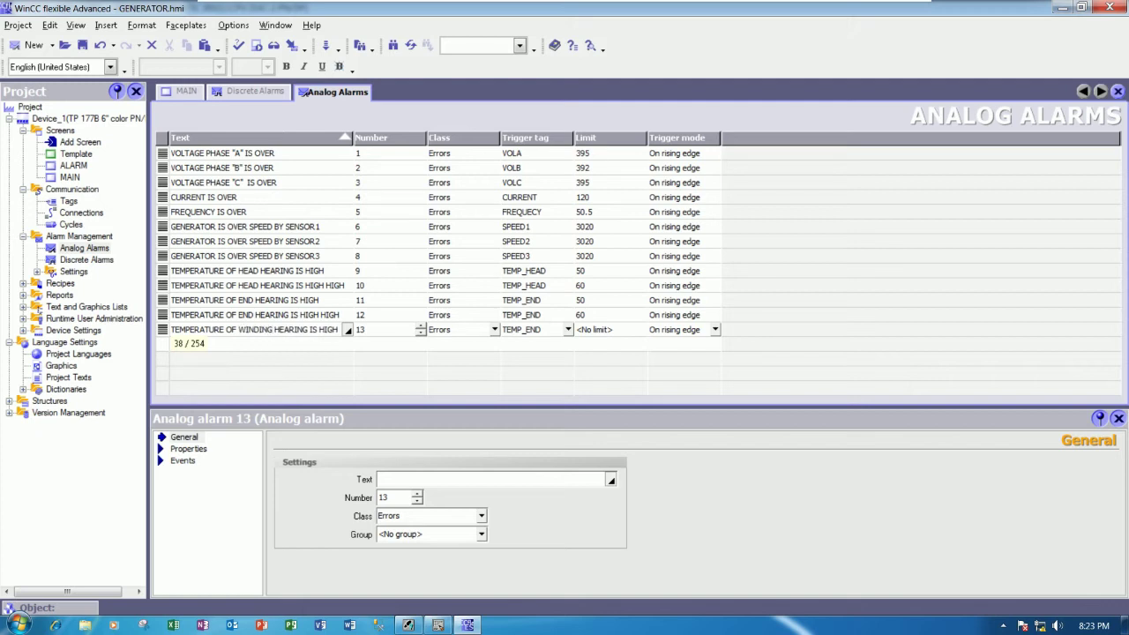
{"action": "key", "text": "Tab"}
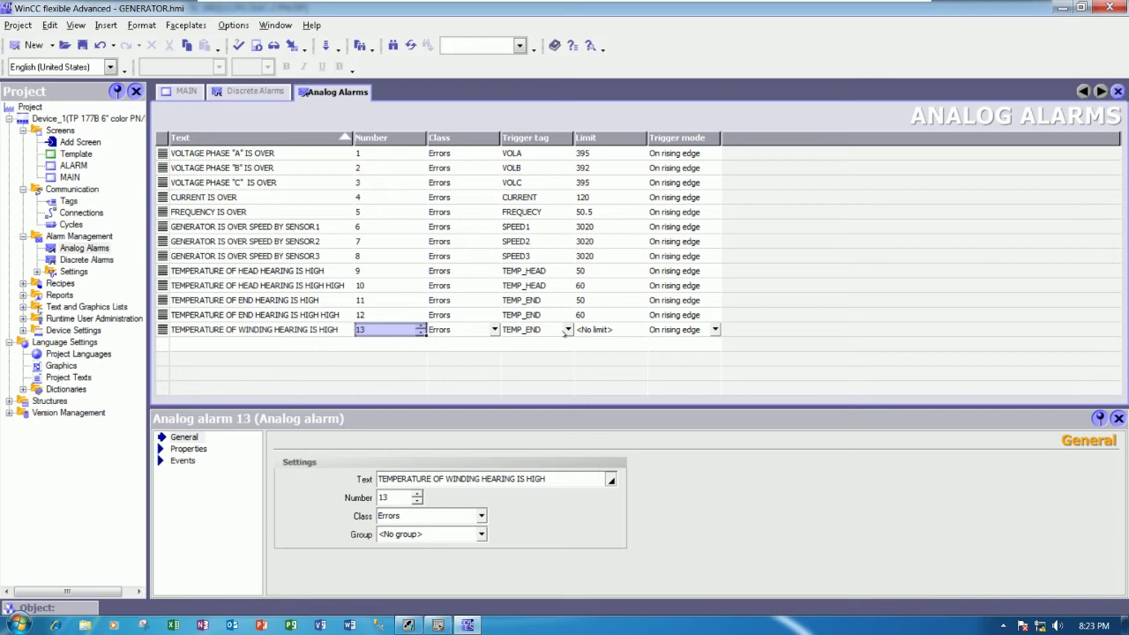
Step: Assign the TEMP_WINDING tag (MD 140) as the trigger tag of the thirteenth alarm and set its limit to 85
{"action": "left_click", "coordinate": [567, 329]}
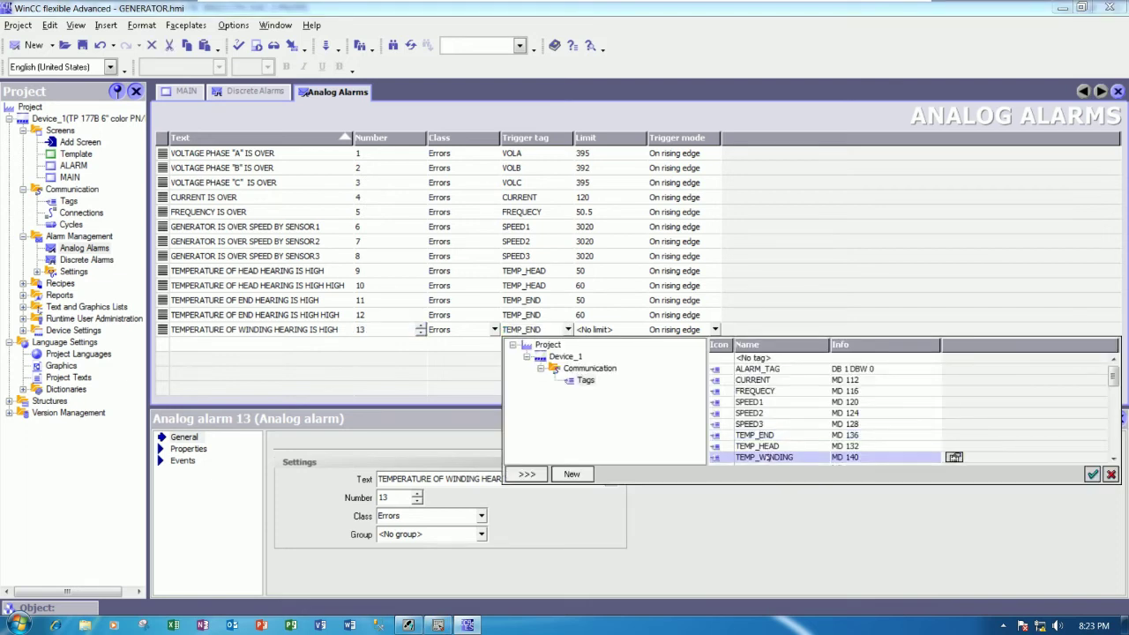
{"action": "left_click", "coordinate": [765, 457]}
{"action": "key", "text": "Tab"}
{"action": "type", "text": "85"}
{"action": "key", "text": "Tab"}
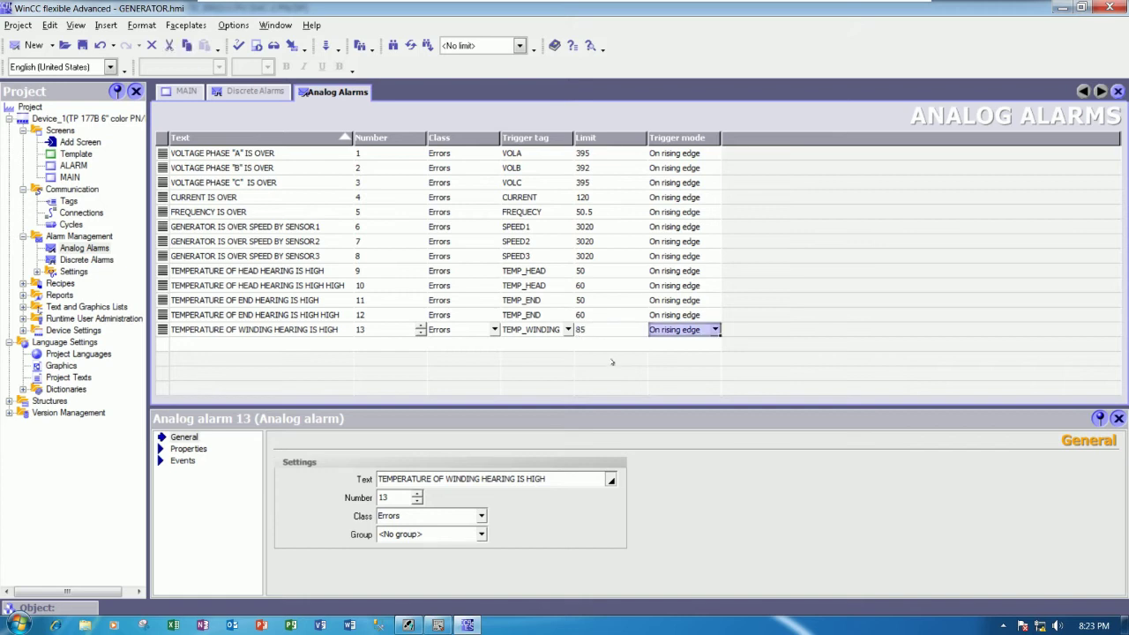
Step: Add a fourteenth analog alarm, adapting the copied end bearing text to TEMPERATURE OF WINDING HEARING IS HIGH HIGH
{"action": "left_click", "coordinate": [312, 346]}
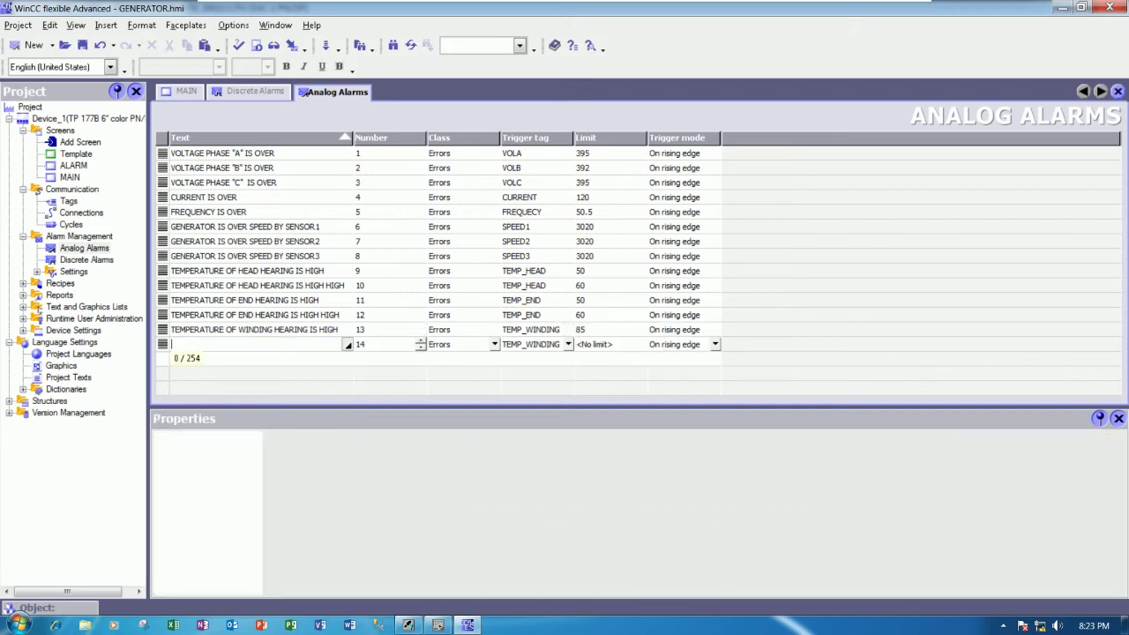
{"action": "key", "text": "ctrl+v"}
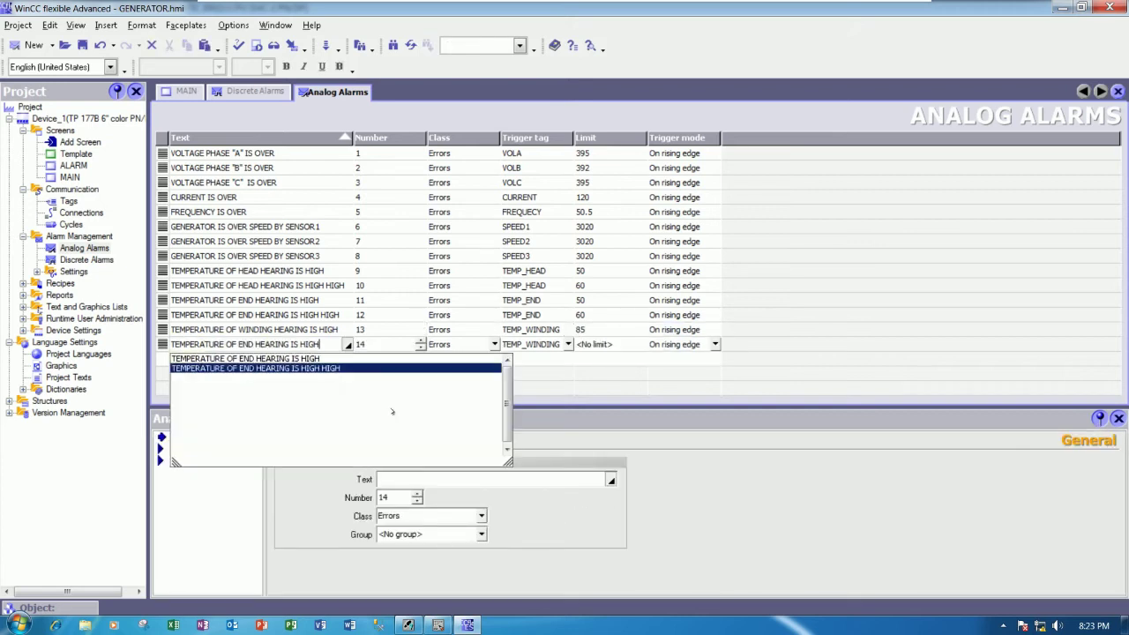
{"action": "type", "text": "HIGH"}
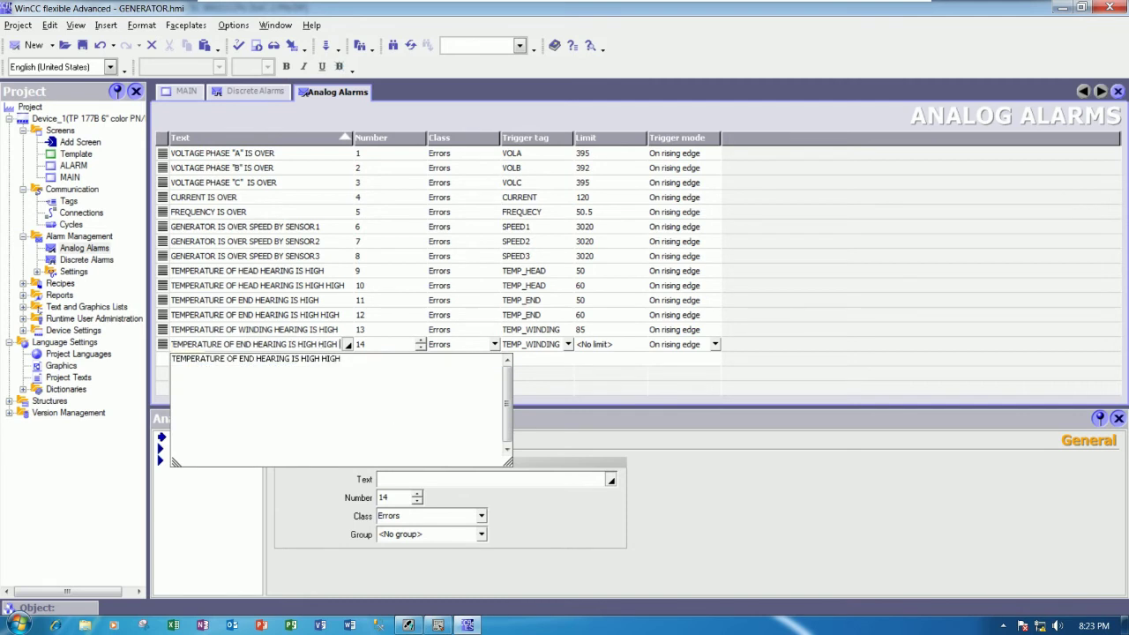
{"action": "key", "text": "Escape"}
{"action": "double_click", "coordinate": [245, 344]}
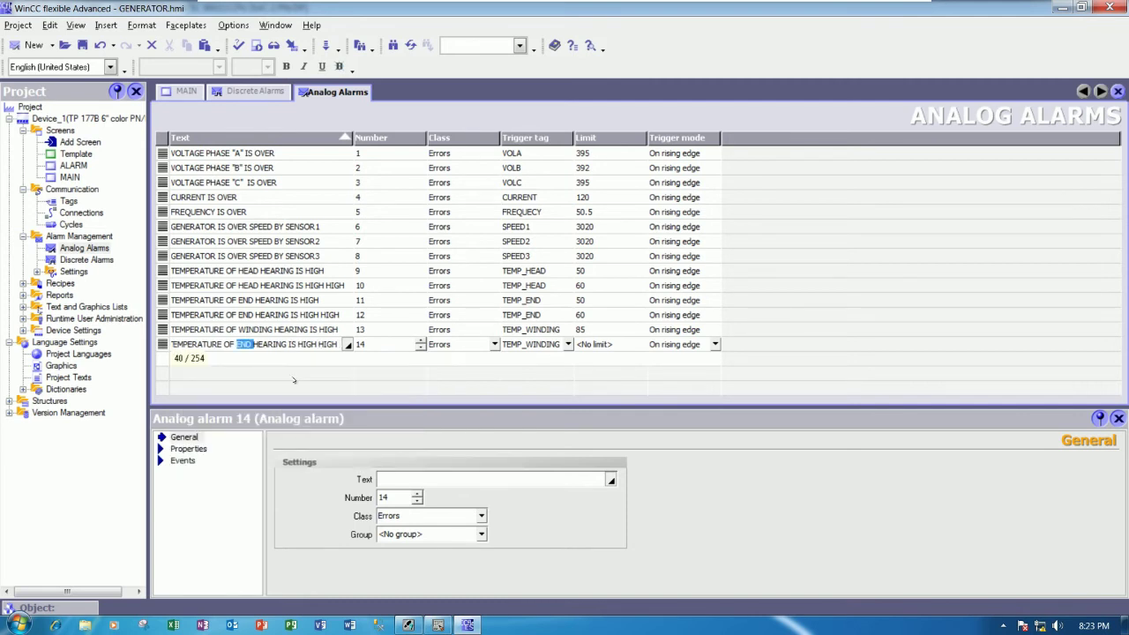
{"action": "type", "text": "WINDING"}
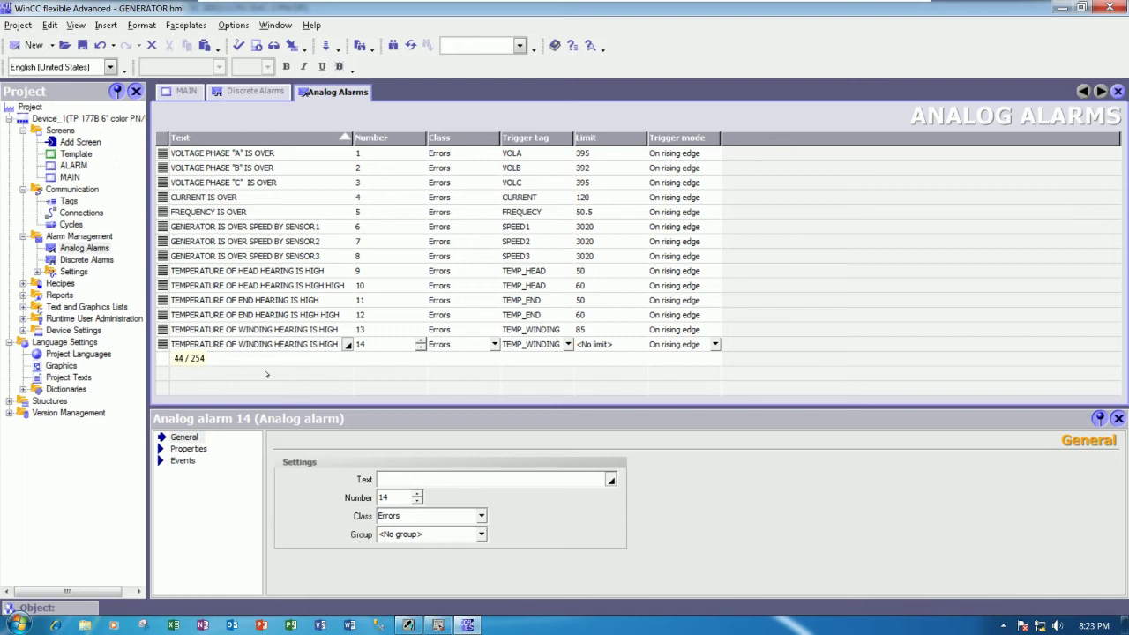
Step: Remove the word HEARING from the thirteenth alarm's text so it reads TEMPERATURE OF WINDING IS HIGH
{"action": "left_click", "coordinate": [280, 328]}
{"action": "left_click", "coordinate": [281, 329]}
{"action": "left_click", "coordinate": [279, 329]}
{"action": "key", "text": "shift+Right"}
{"action": "key", "text": "shift+Right"}
{"action": "key", "text": "shift+Right"}
{"action": "key", "text": "shift+Right"}
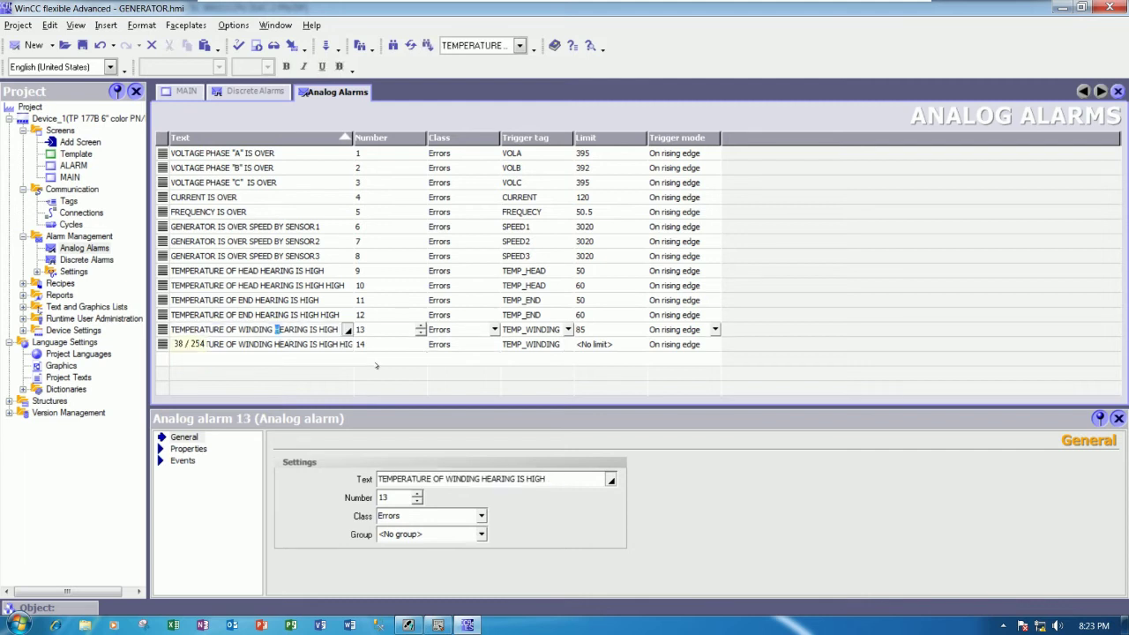
{"action": "key", "text": "shift+Right"}
{"action": "key", "text": "shift+Right"}
{"action": "key", "text": "shift+Right"}
{"action": "key", "text": "Delete"}
Step: Remove the word HEARING from the fourteenth alarm's text so it reads TEMPERATURE OF WINDING IS HIGH HIGH
{"action": "left_click", "coordinate": [310, 342]}
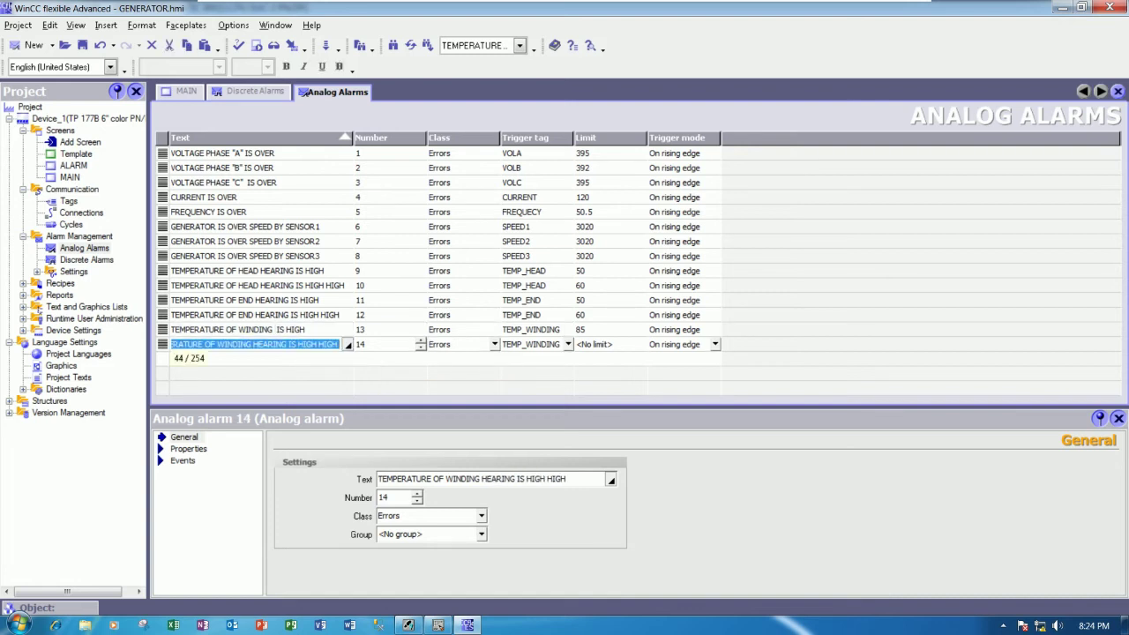
{"action": "key", "text": "ctrl+Left"}
{"action": "key", "text": "ctrl+Left"}
{"action": "key", "text": "ctrl+Left"}
{"action": "key", "text": "ctrl+Left"}
{"action": "key", "text": "shift+Right"}
{"action": "key", "text": "shift+Right"}
{"action": "key", "text": "shift+Right"}
{"action": "key", "text": "shift+Right"}
{"action": "key", "text": "shift+Right"}
{"action": "key", "text": "shift+Right"}
{"action": "key", "text": "shift+Right"}
{"action": "key", "text": "Delete"}
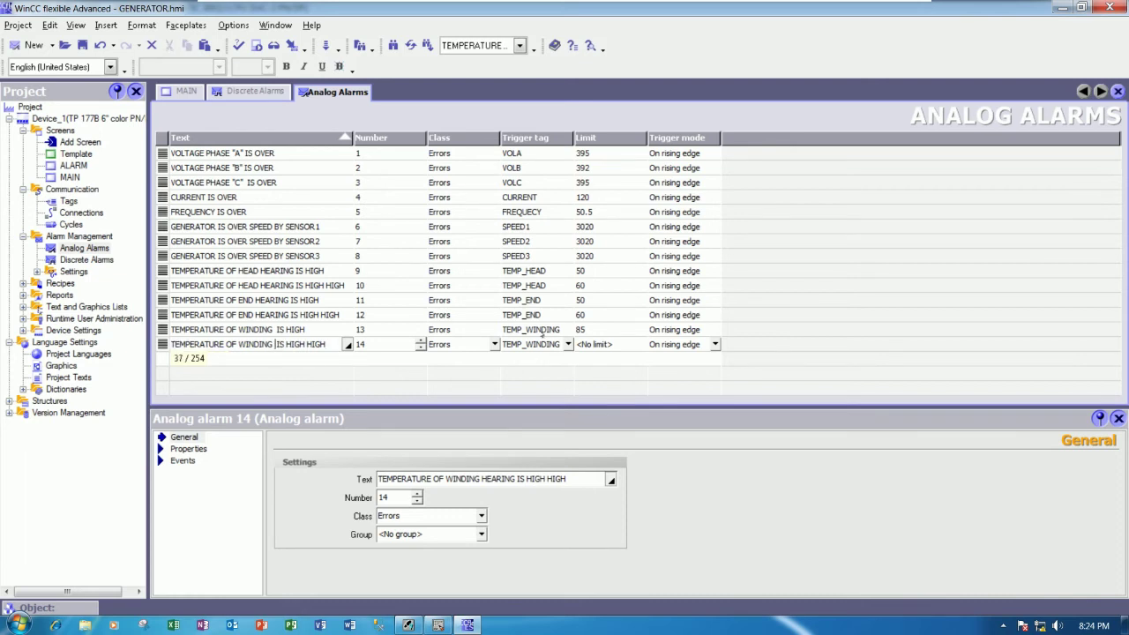
Step: Set the limit of the fourteenth alarm, TEMPERATURE OF WINDING IS HIGH HIGH, to 100
{"action": "left_click", "coordinate": [533, 329]}
{"action": "left_click", "coordinate": [533, 343]}
{"action": "left_click", "coordinate": [615, 344]}
{"action": "left_click", "coordinate": [615, 344]}
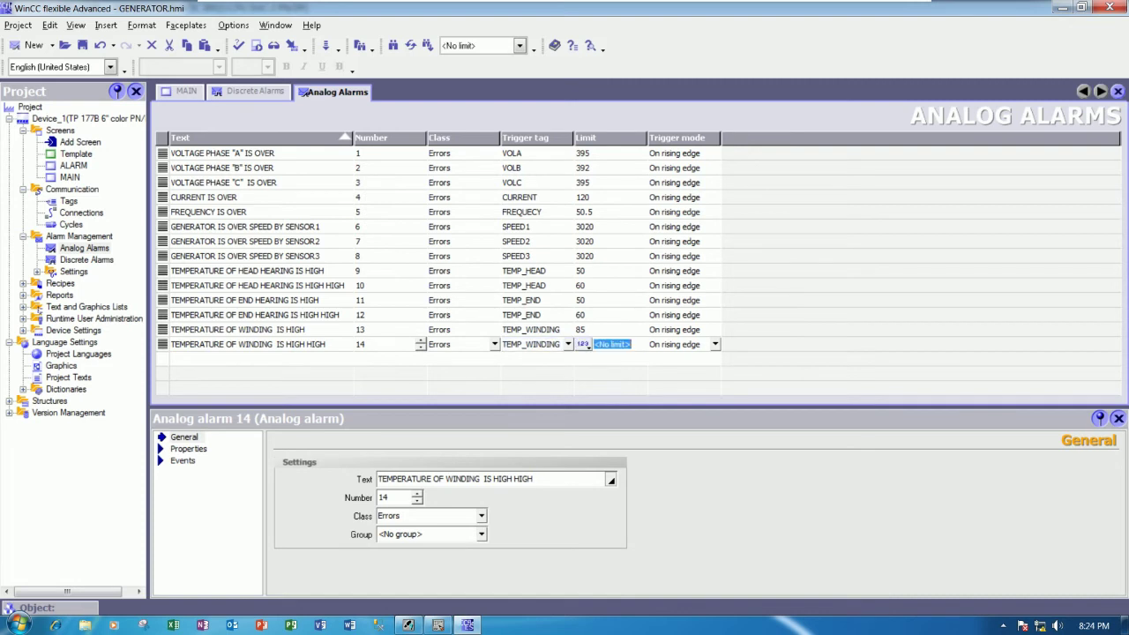
{"action": "type", "text": "100"}
{"action": "key", "text": "Tab"}
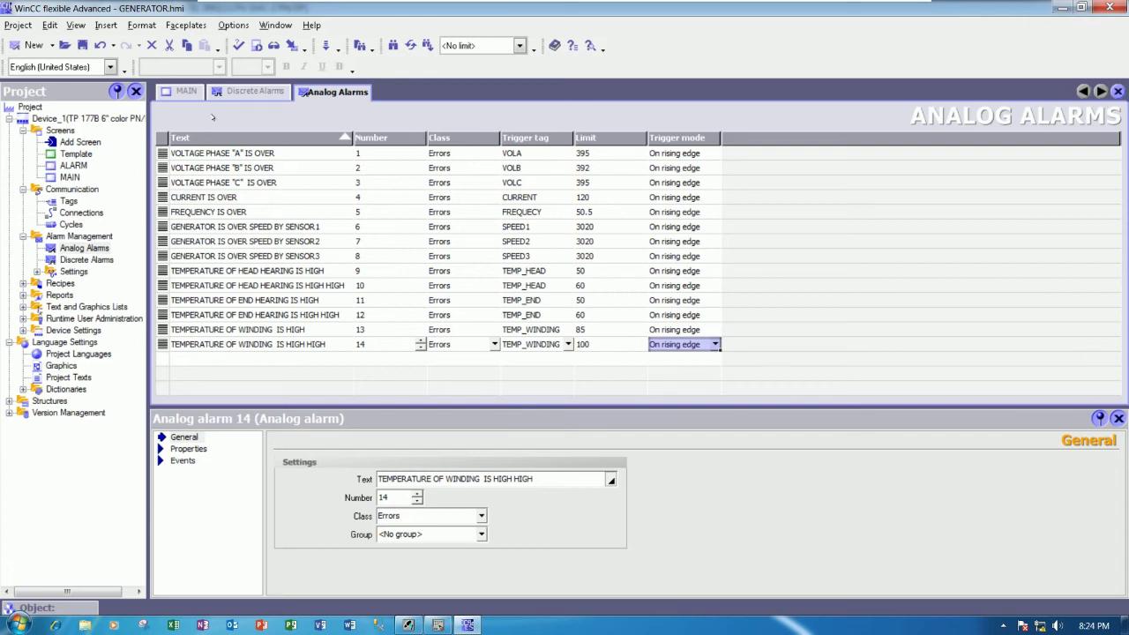
Step: Switch to the LAD/STL/FBD editor, review the end bearing alarm and winding coil temperature networks, and return to WinCC flexible
{"action": "left_click", "coordinate": [438, 624]}
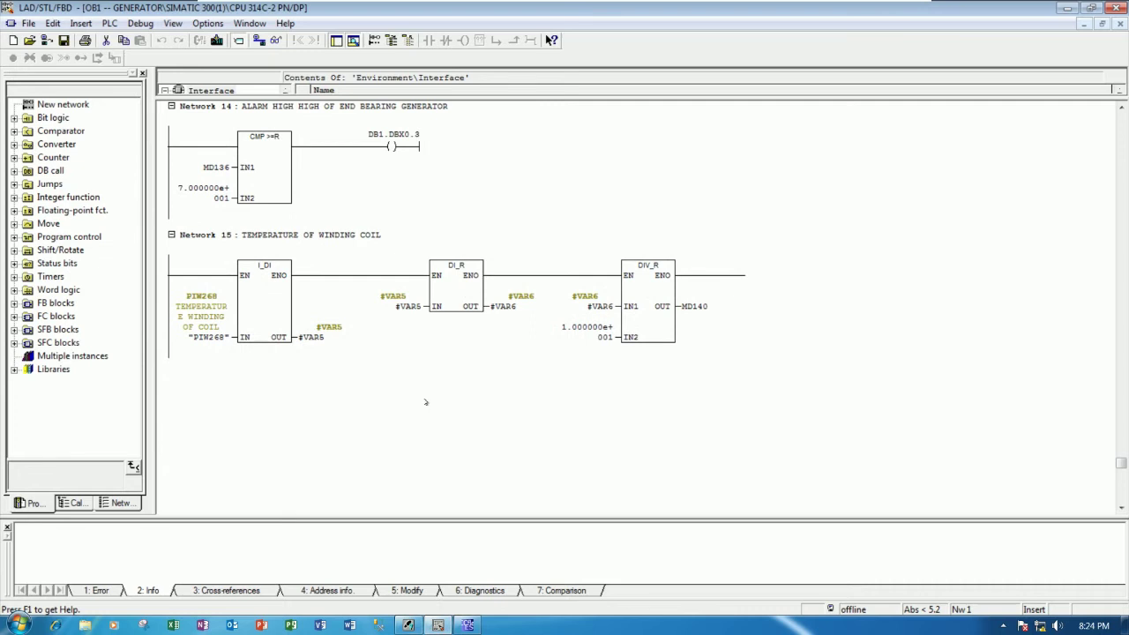
{"action": "scroll", "coordinate": [439, 384], "scroll_direction": "up", "scroll_amount": 2}
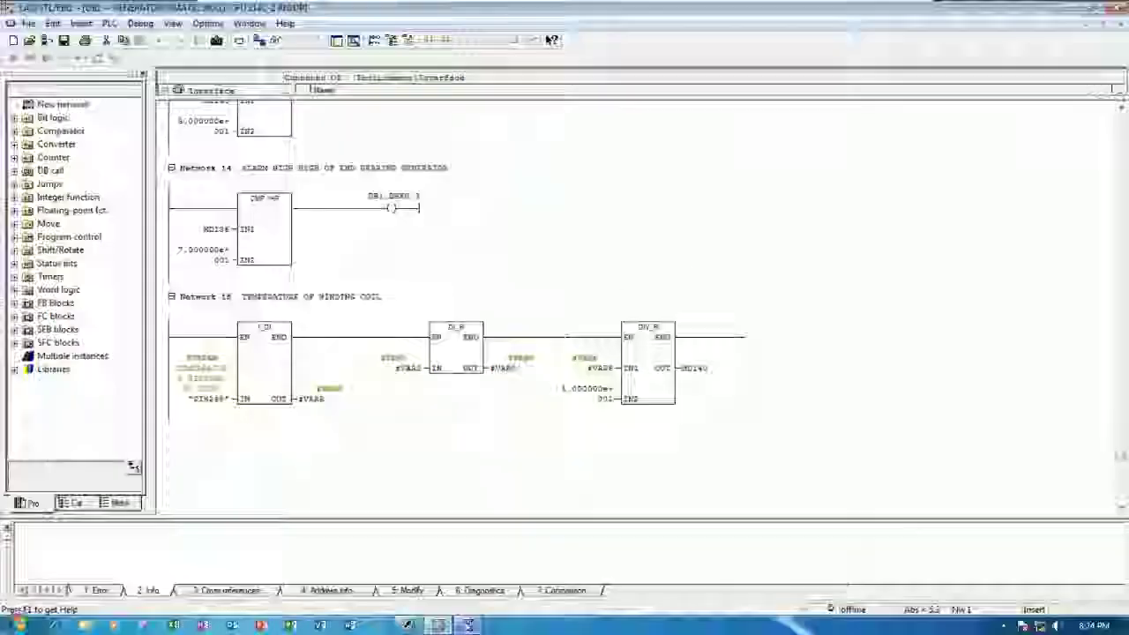
{"action": "left_click", "coordinate": [467, 625]}
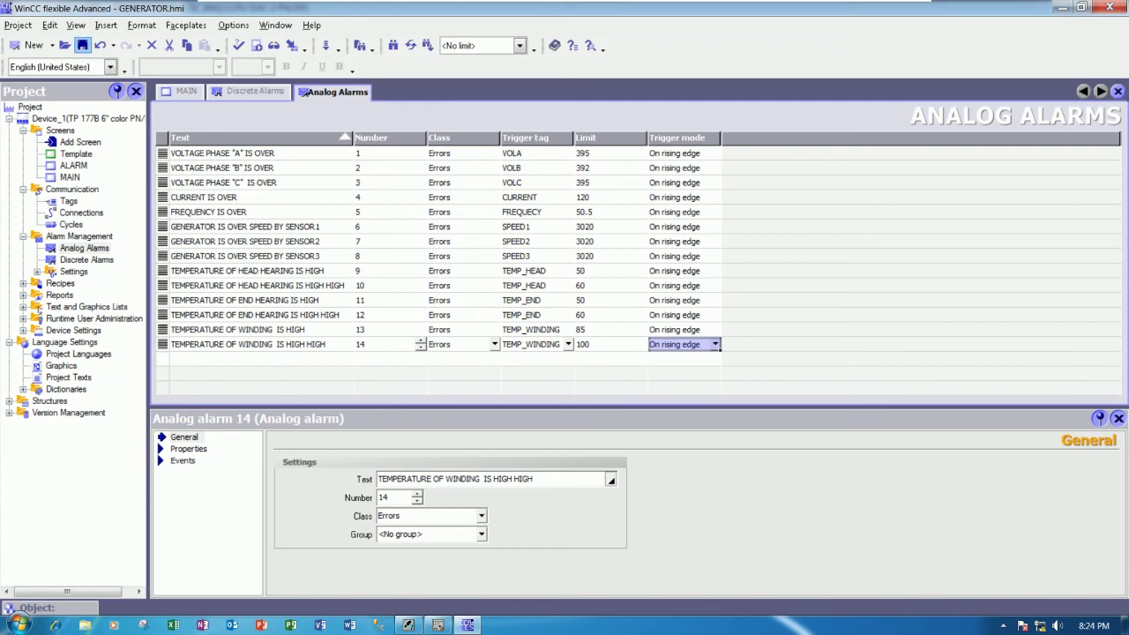
Step: Save the project, then move the alarm view slightly down on the ALARM screen
{"action": "left_click", "coordinate": [82, 45]}
{"action": "left_click", "coordinate": [88, 165]}
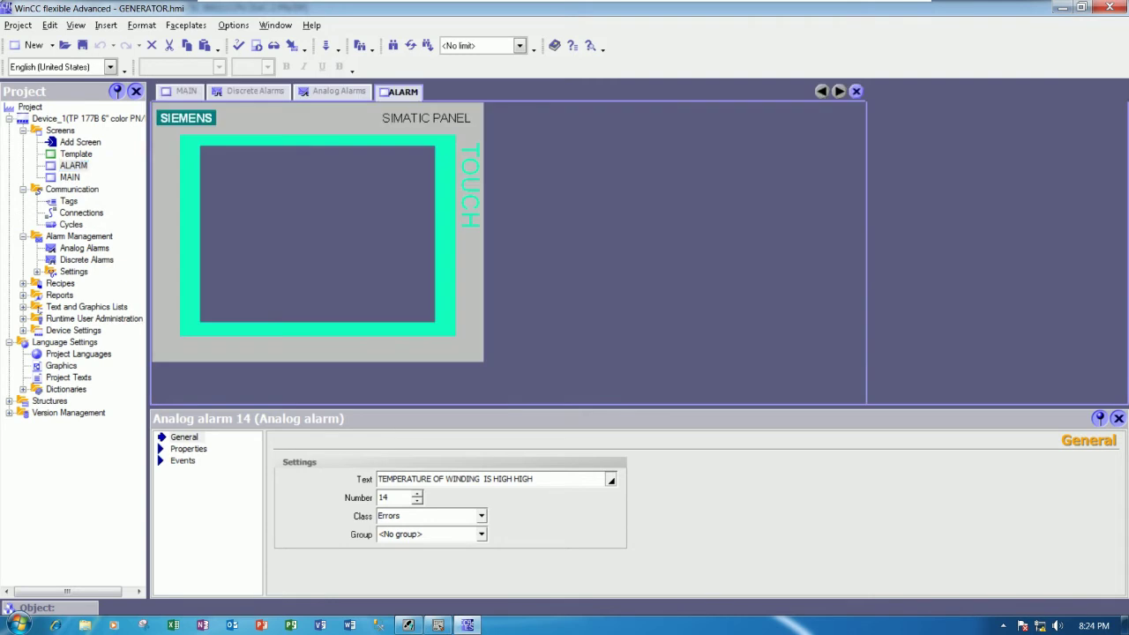
{"action": "left_click", "coordinate": [385, 216]}
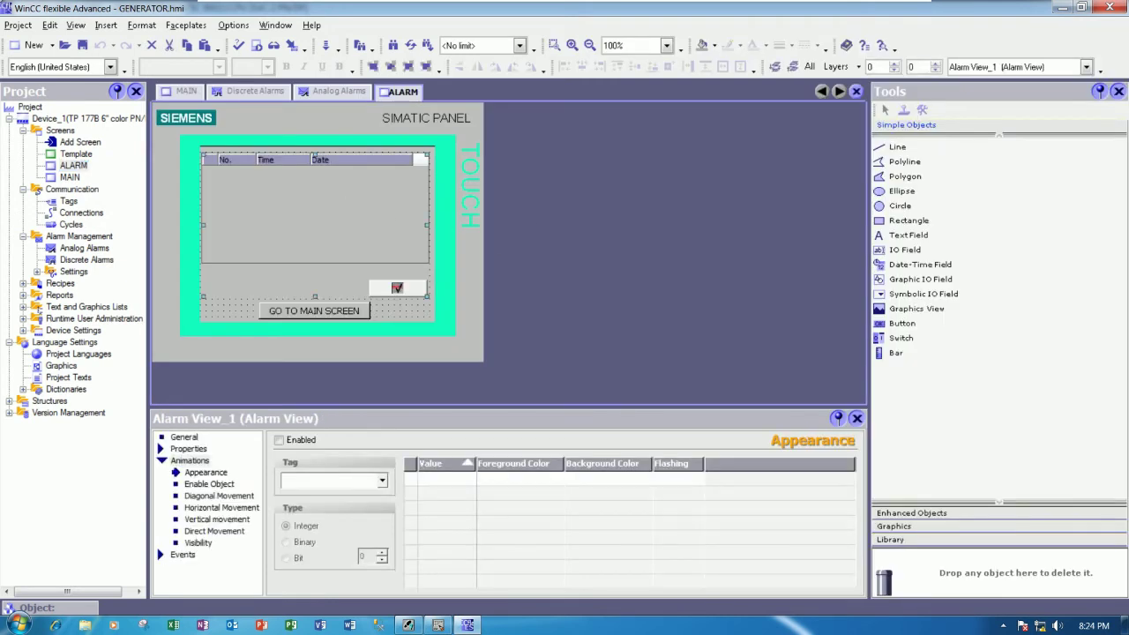
{"action": "left_click_drag", "start_coordinate": [313, 157], "coordinate": [314, 160]}
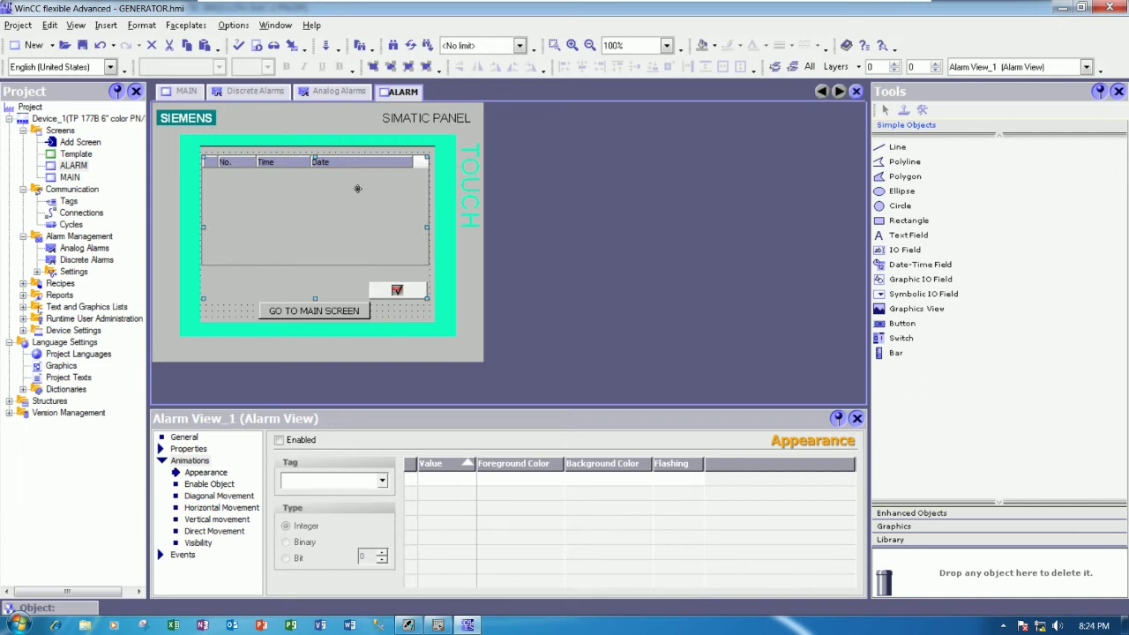
Step: Duplicate the ALARM screen within the Screens folder and open the copy
{"action": "right_click", "coordinate": [78, 164]}
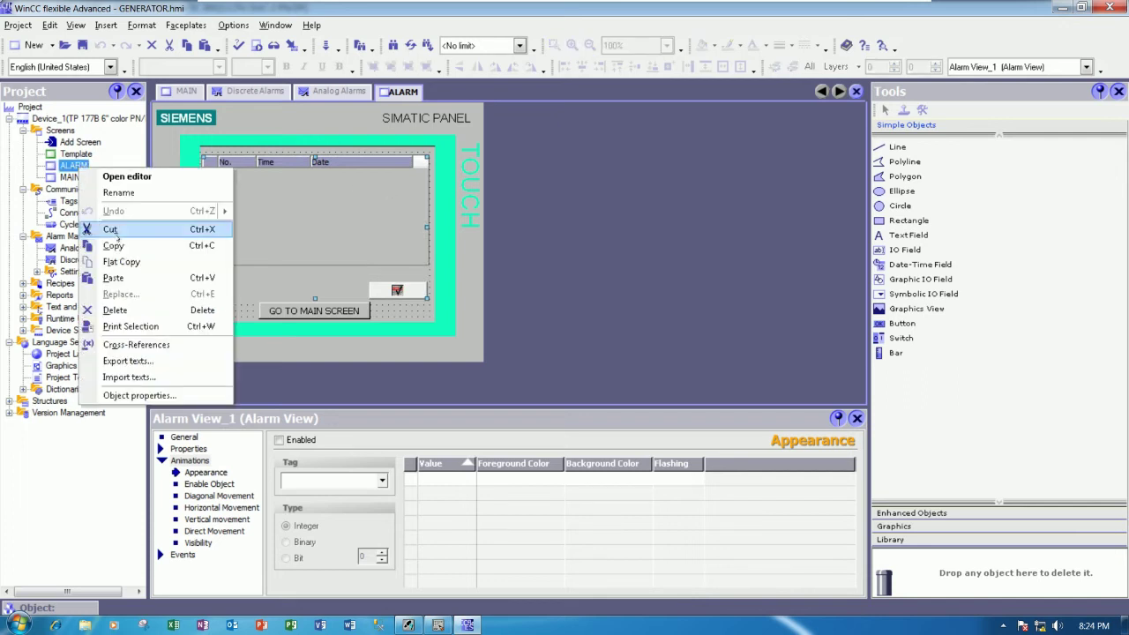
{"action": "left_click", "coordinate": [99, 176]}
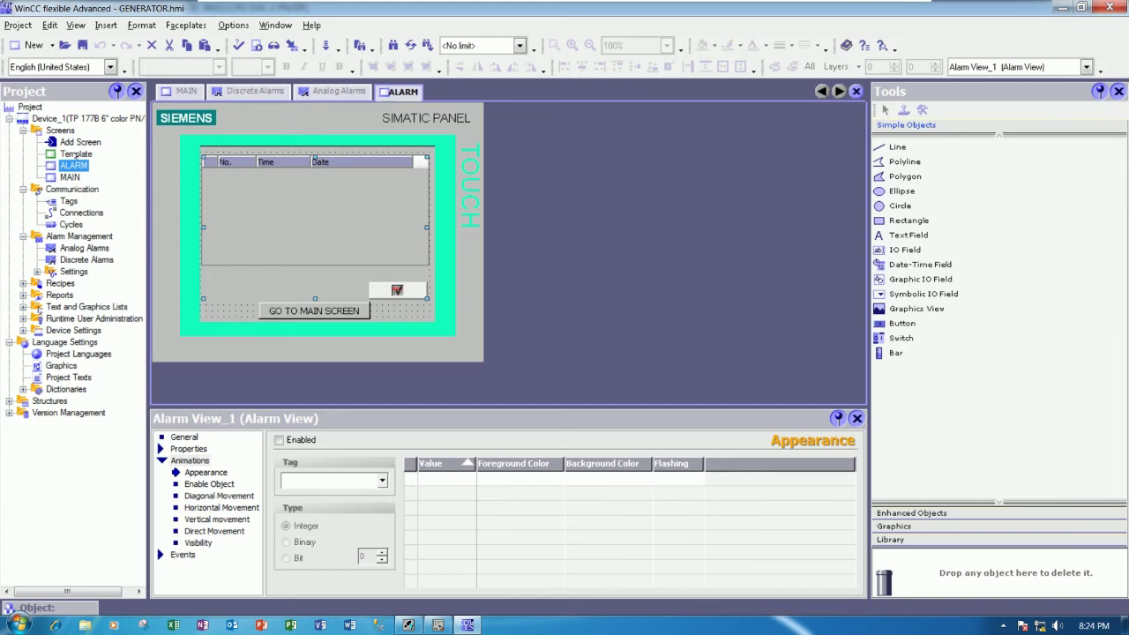
{"action": "right_click", "coordinate": [61, 132]}
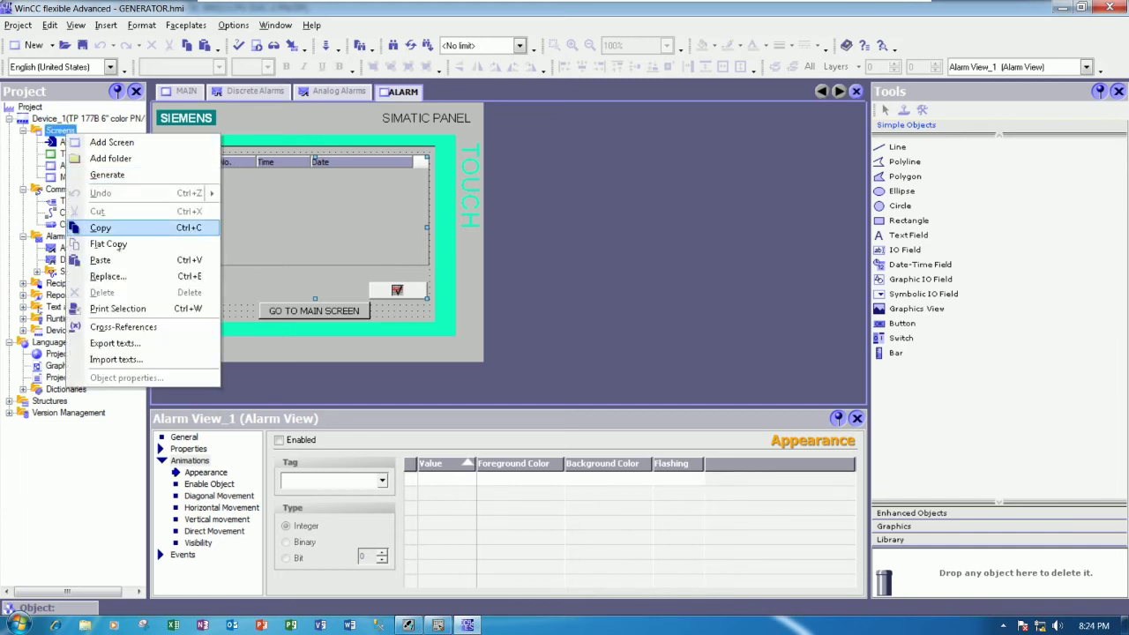
{"action": "left_click", "coordinate": [106, 257]}
{"action": "left_click", "coordinate": [73, 176]}
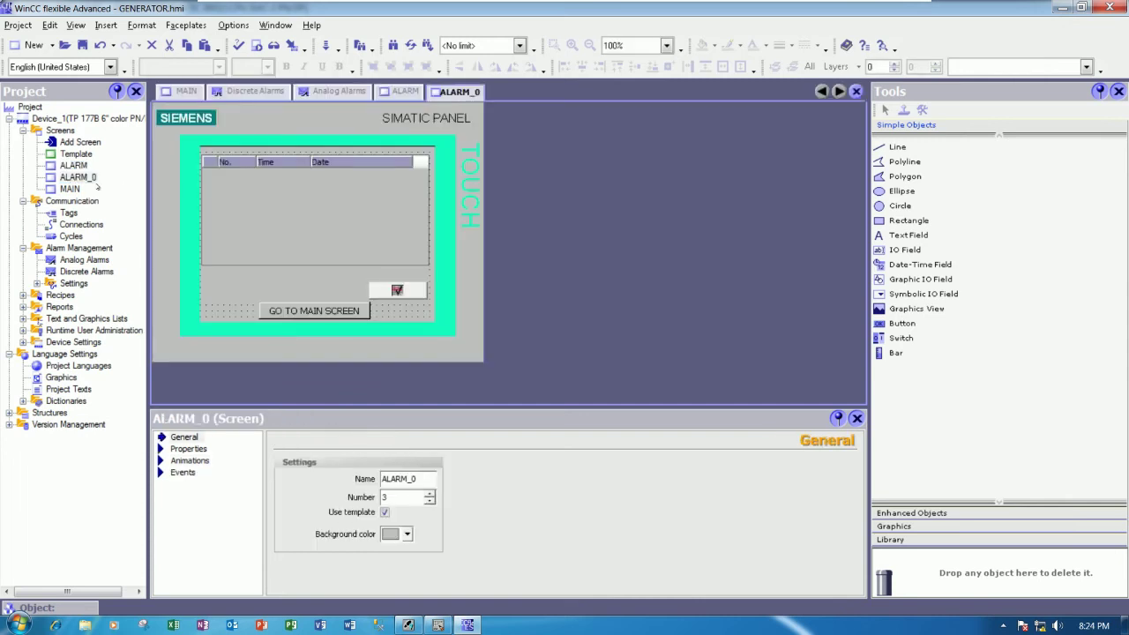
Step: Rename the copied screen ALARM_0 as ANALARM
{"action": "right_click", "coordinate": [77, 178]}
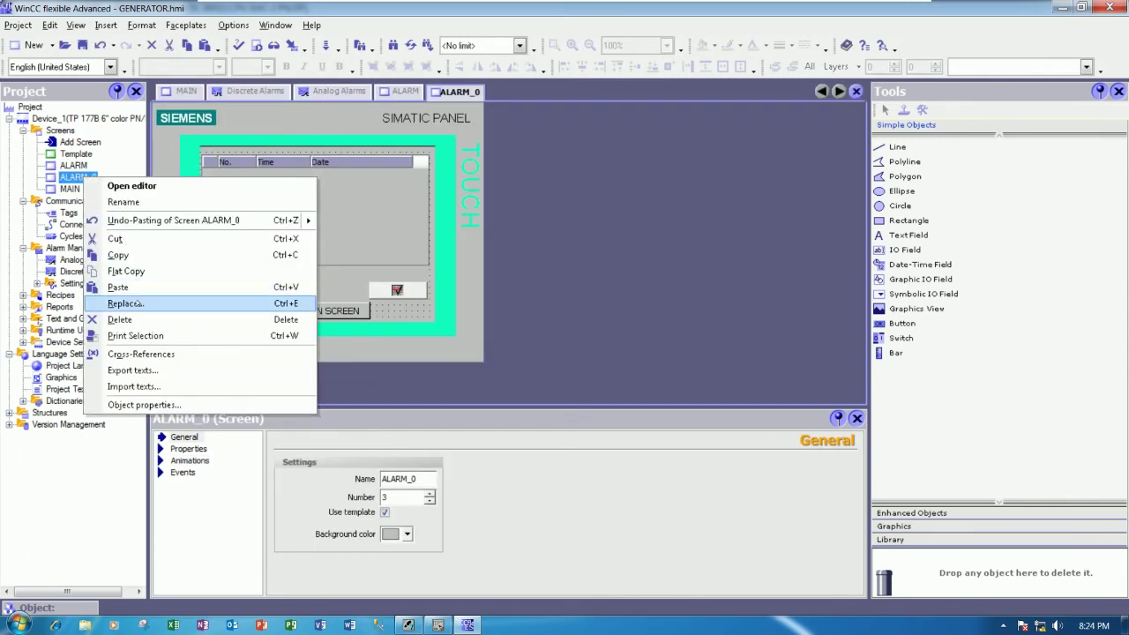
{"action": "left_click", "coordinate": [131, 202]}
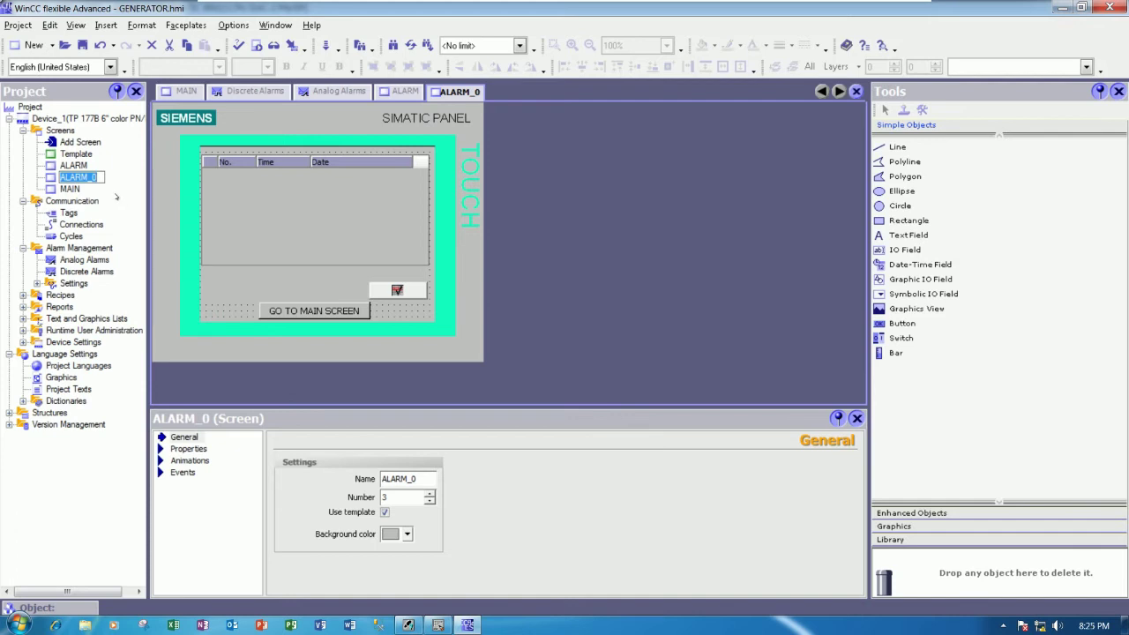
{"action": "type", "text": "ANALARM"}
{"action": "key", "text": "Return"}
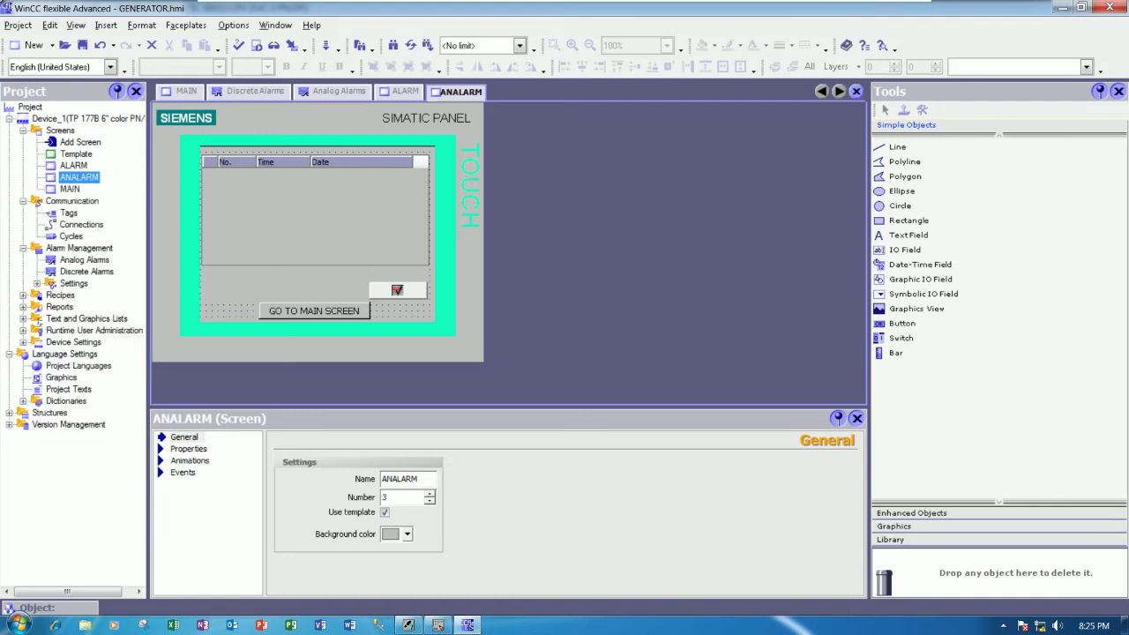
{"action": "left_click", "coordinate": [584, 174]}
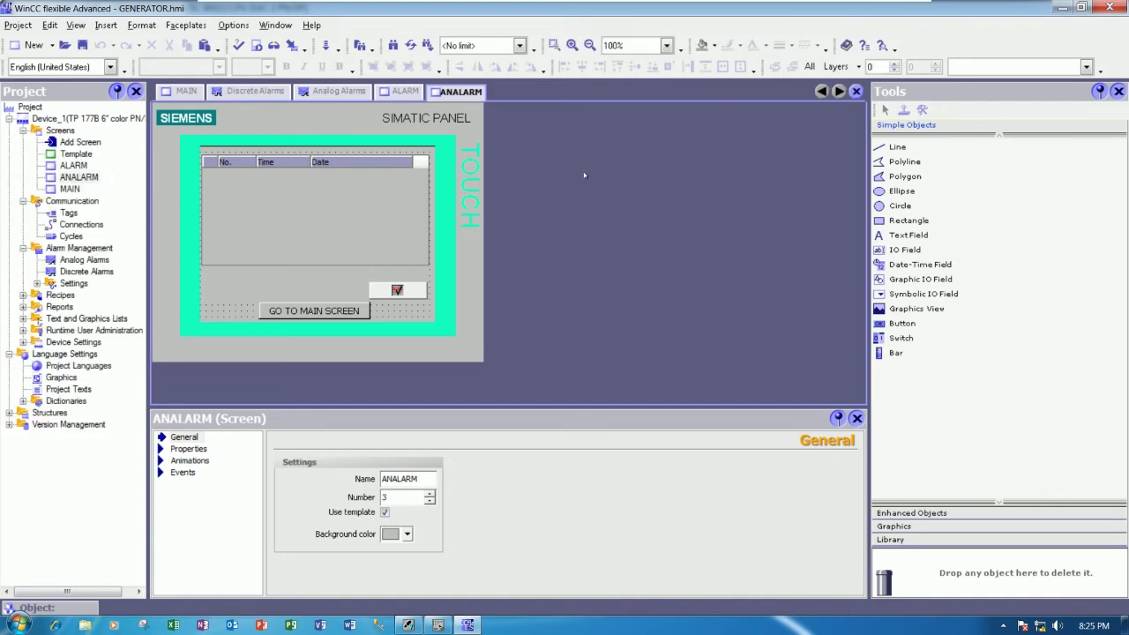
Step: Examine the animation, column, filter and flashing properties of the alarm view on the ANALARM screen
{"action": "left_click", "coordinate": [351, 309]}
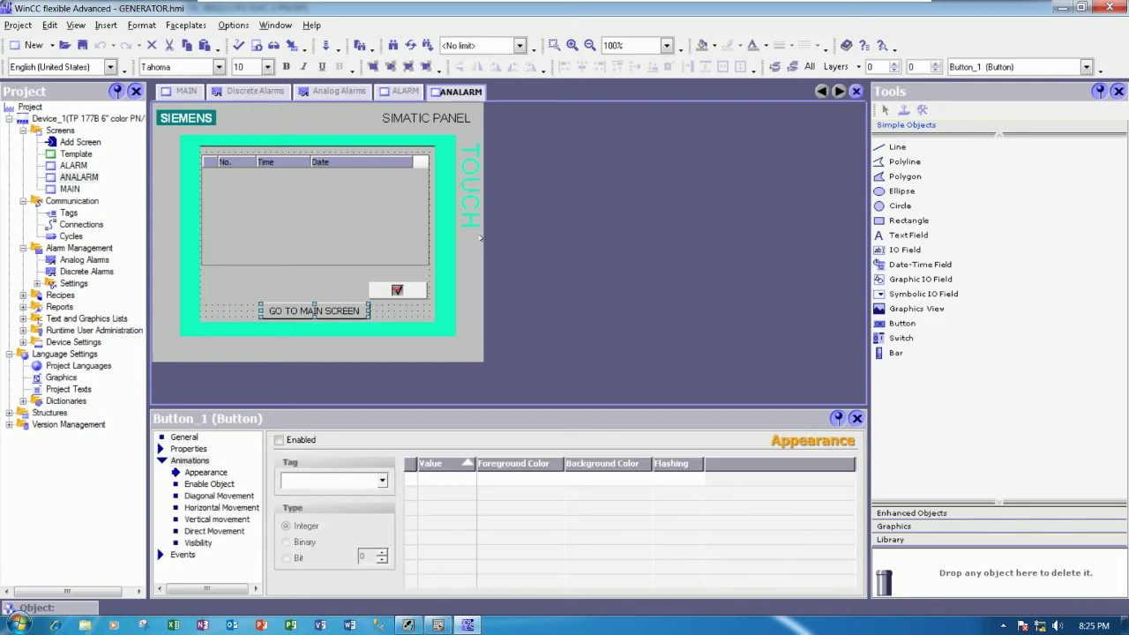
{"action": "left_click", "coordinate": [346, 208]}
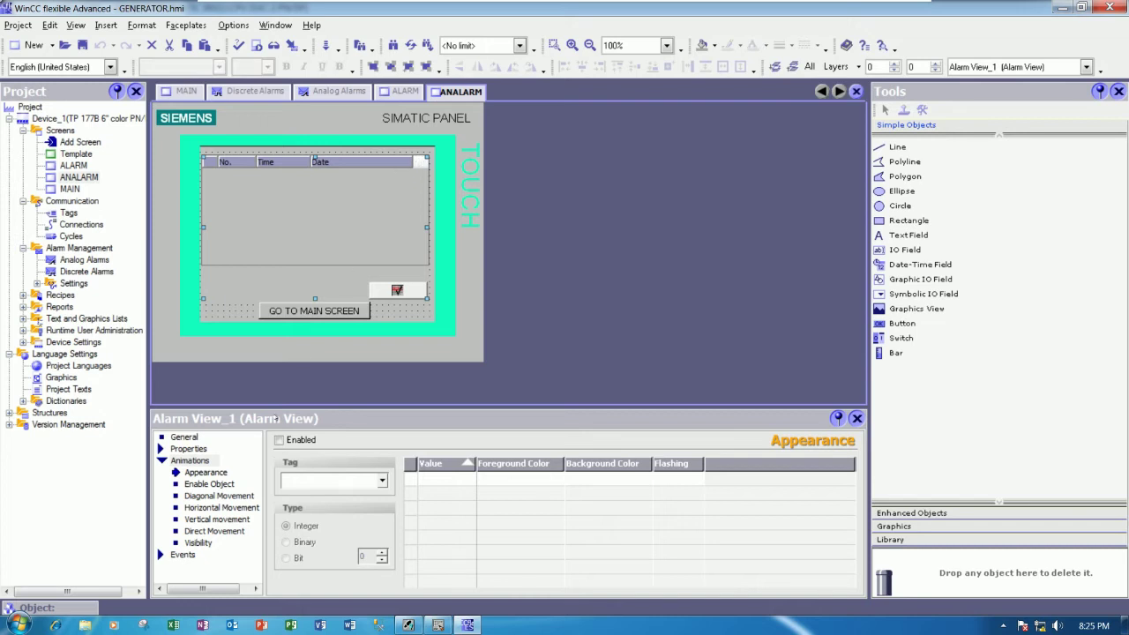
{"action": "left_click", "coordinate": [182, 554]}
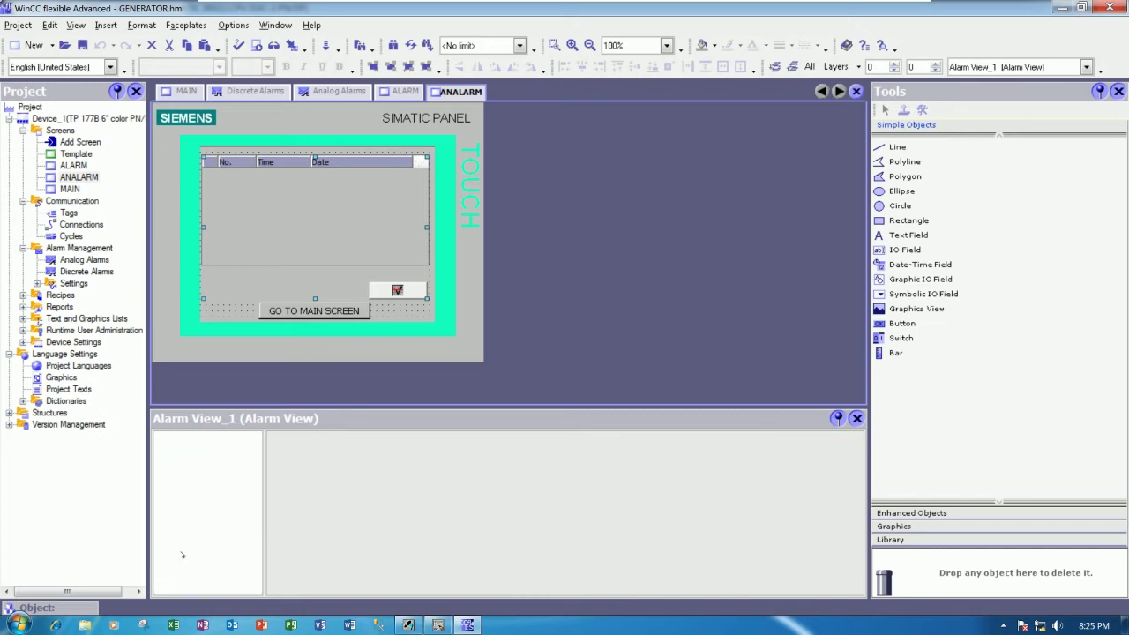
{"action": "left_click", "coordinate": [190, 460]}
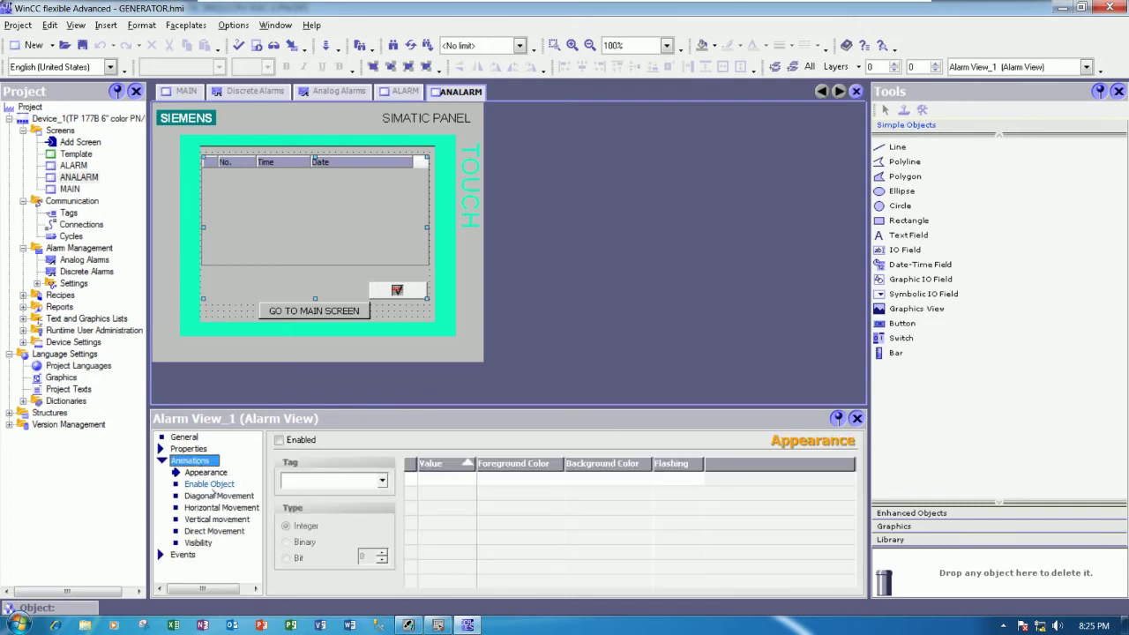
{"action": "left_click", "coordinate": [353, 244]}
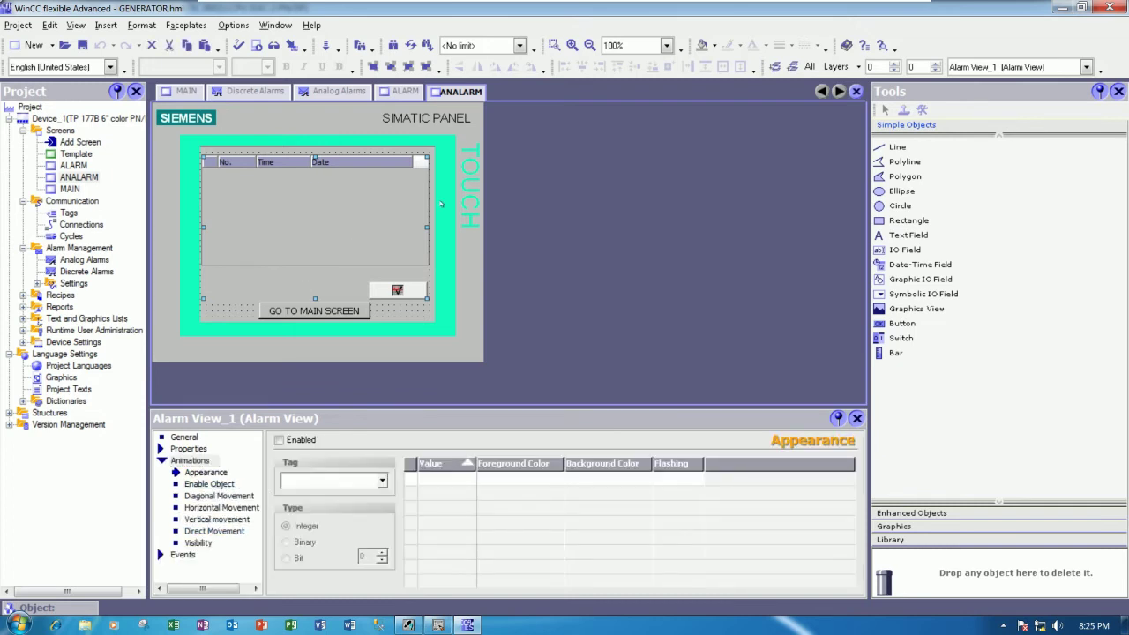
{"action": "left_click", "coordinate": [188, 448]}
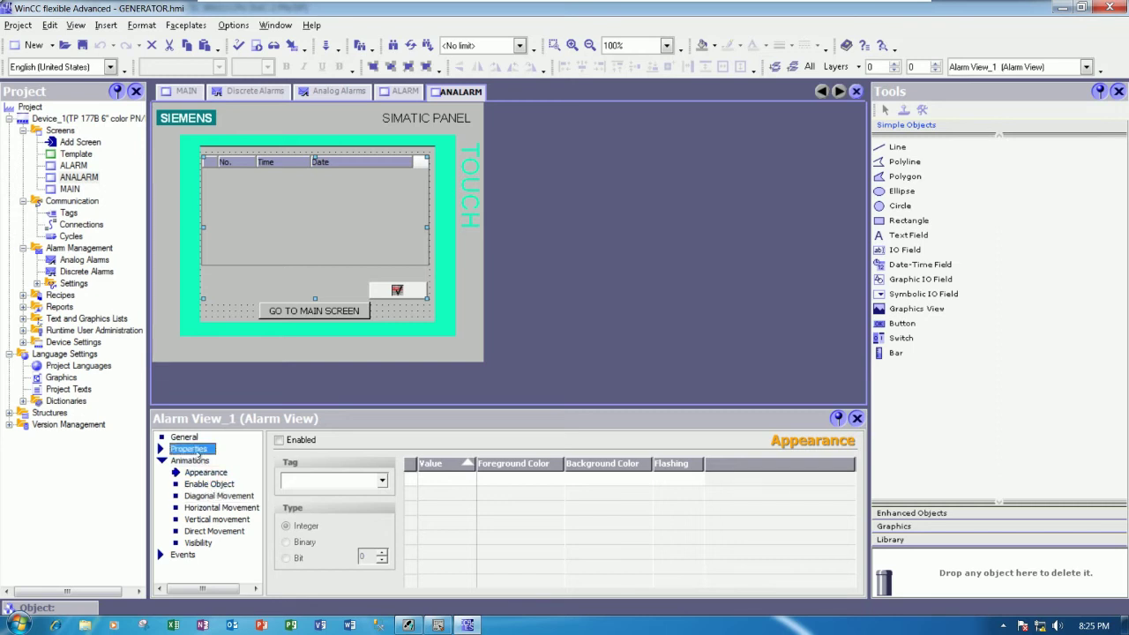
{"action": "left_click", "coordinate": [199, 520]}
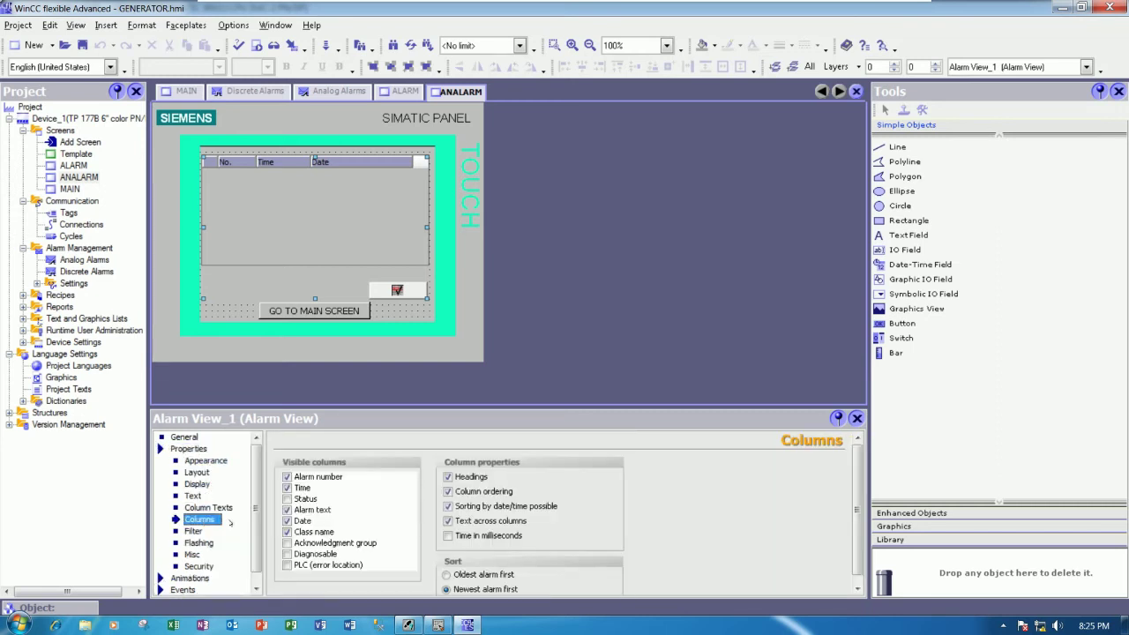
{"action": "left_click", "coordinate": [194, 531]}
{"action": "left_click", "coordinate": [198, 543]}
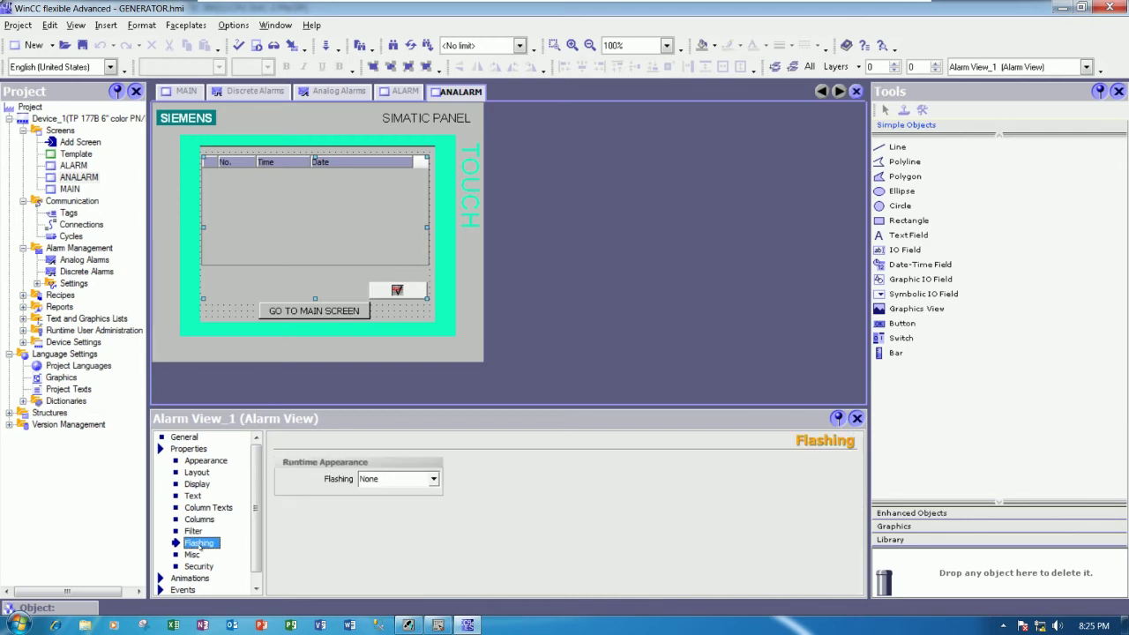
Step: Disable the "ACK" button in the display properties of the ANALARM screen's alarm view and save the project
{"action": "left_click", "coordinate": [197, 484]}
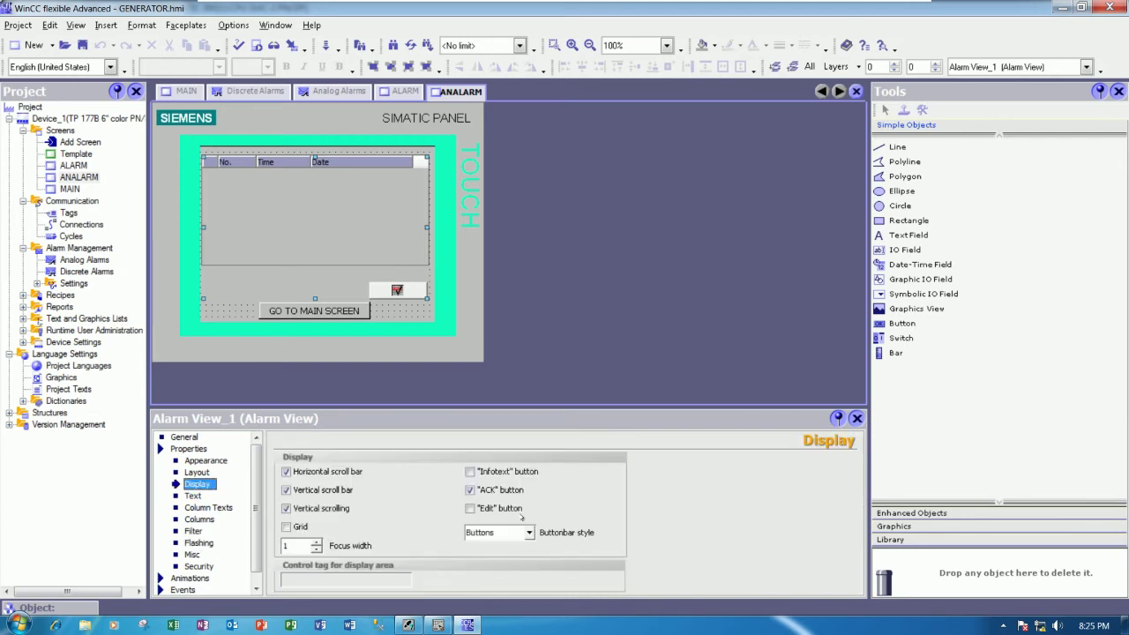
{"action": "left_click", "coordinate": [470, 490]}
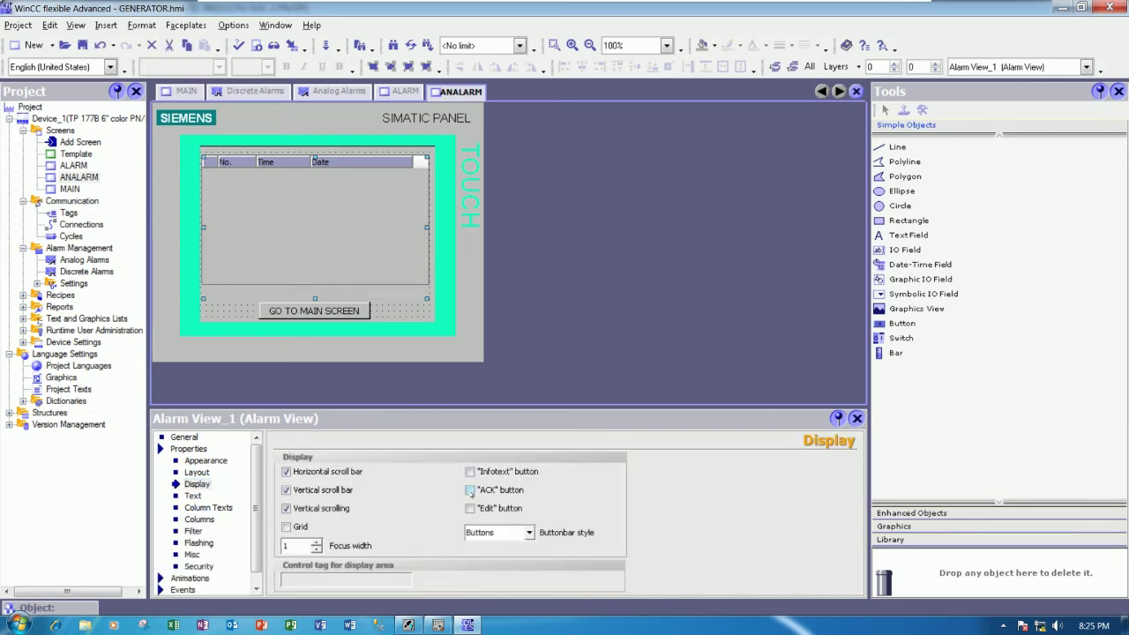
{"action": "left_click", "coordinate": [470, 491]}
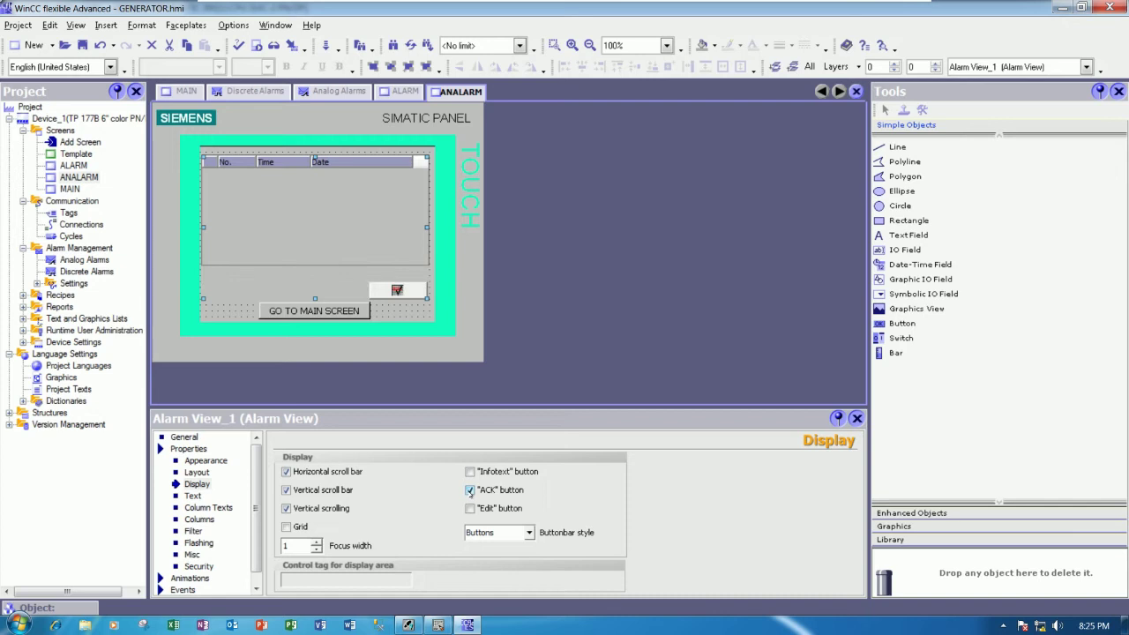
{"action": "left_click", "coordinate": [470, 491]}
{"action": "left_click", "coordinate": [470, 491]}
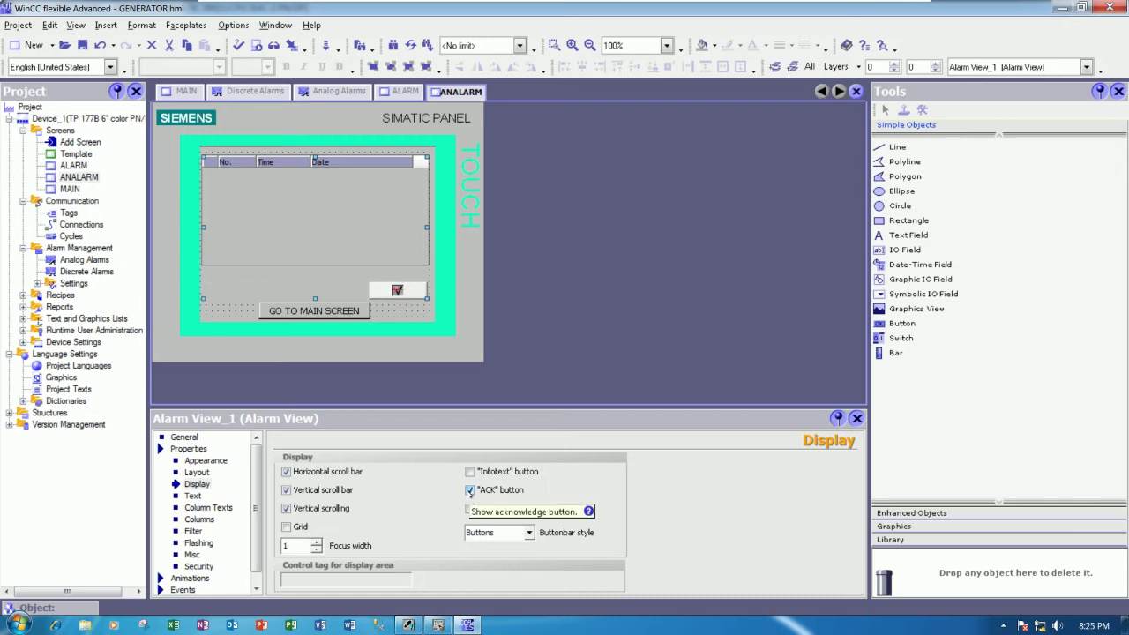
{"action": "left_click", "coordinate": [470, 491]}
{"action": "left_click", "coordinate": [232, 155]}
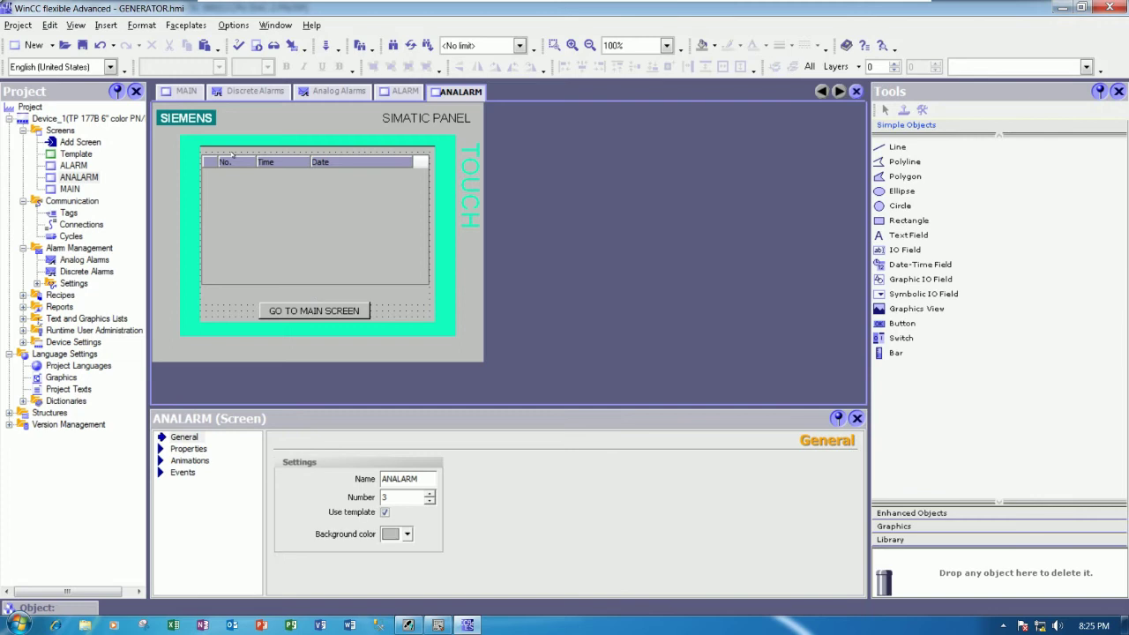
{"action": "left_click", "coordinate": [82, 45]}
Step: On the MAIN screen, shift the GO TO SCREEN ALARM button left until it sits beneath the PHASE voltage fields
{"action": "left_click", "coordinate": [182, 91]}
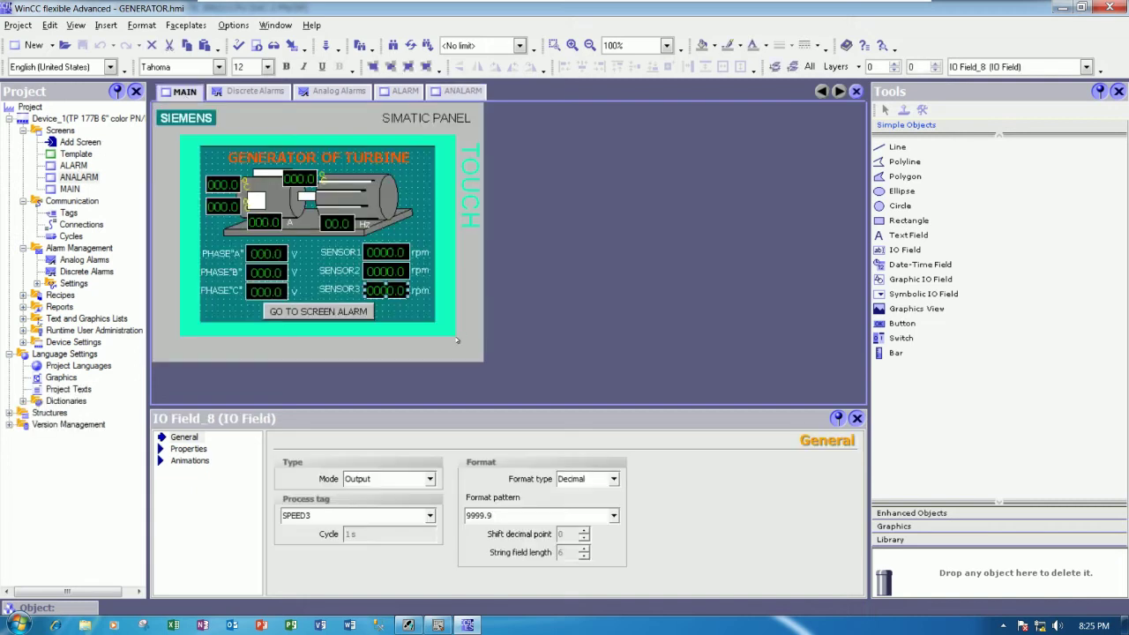
{"action": "left_click", "coordinate": [335, 309]}
{"action": "key", "text": "Left"}
{"action": "key", "text": "Left"}
{"action": "key", "text": "Left"}
{"action": "key", "text": "Left"}
{"action": "key", "text": "Left"}
{"action": "key", "text": "Left"}
{"action": "key", "text": "Left"}
{"action": "key", "text": "Left"}
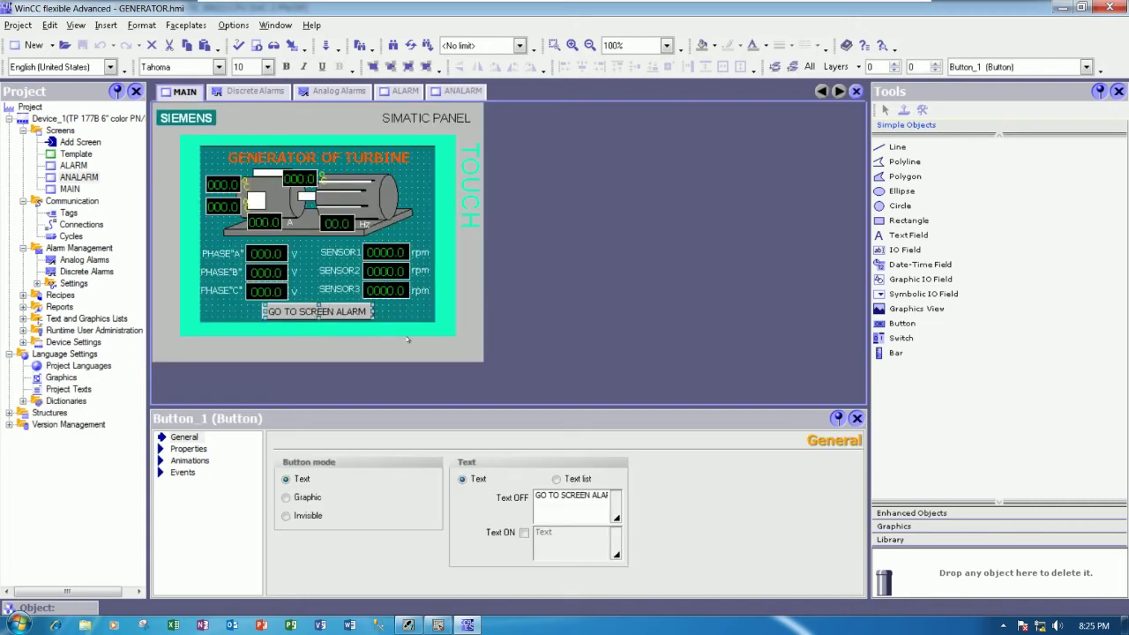
{"action": "key", "text": "Left"}
{"action": "key", "text": "Left"}
{"action": "key", "text": "Left"}
{"action": "key", "text": "Left"}
{"action": "key", "text": "Left"}
{"action": "key", "text": "Left"}
{"action": "key", "text": "Left"}
{"action": "key", "text": "Left"}
{"action": "key", "text": "Left"}
{"action": "key", "text": "Left"}
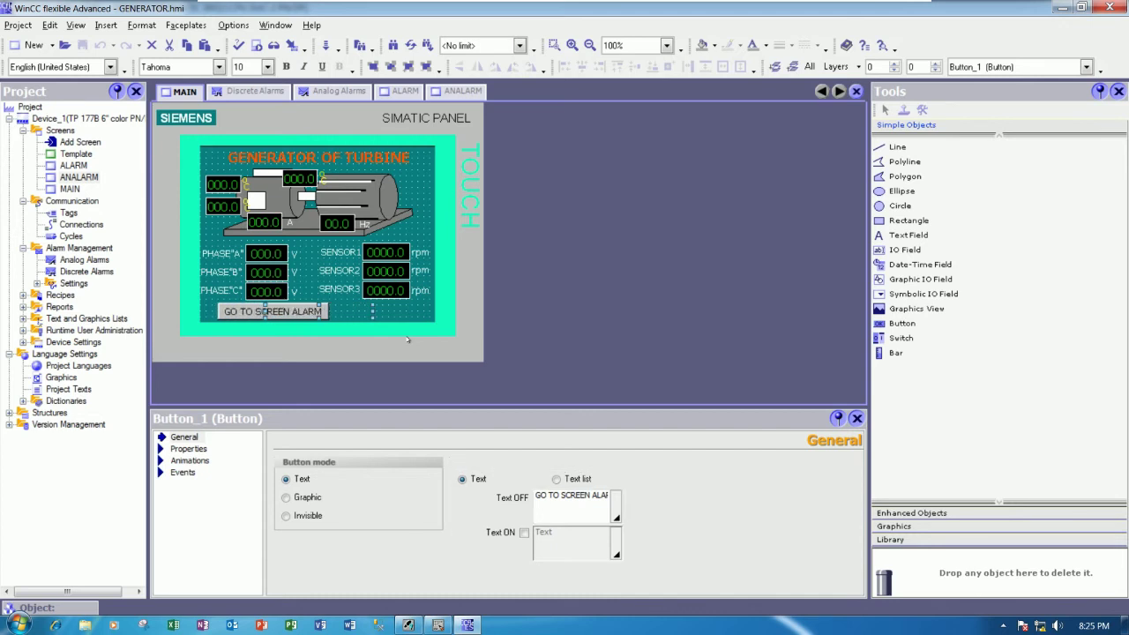
{"action": "key", "text": "Left"}
{"action": "key", "text": "Left"}
{"action": "key", "text": "Left"}
{"action": "key", "text": "Left"}
{"action": "key", "text": "Left"}
{"action": "key", "text": "Left"}
{"action": "key", "text": "Left"}
{"action": "key", "text": "Left"}
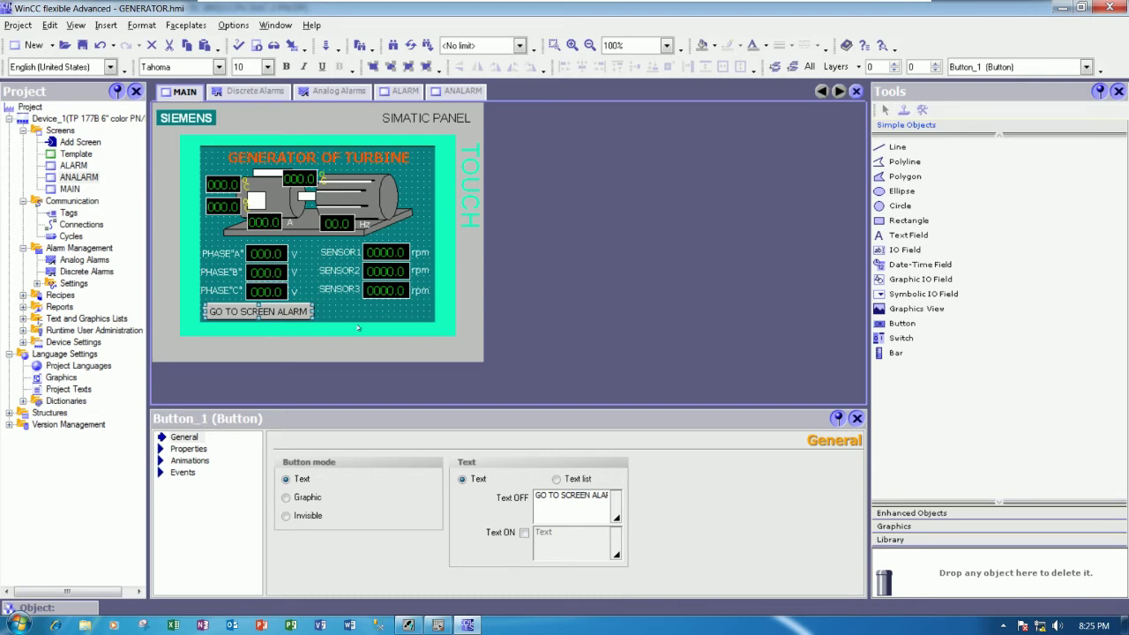
Step: Duplicate the GO TO SCREEN ALARM button and align the copy beside it, beneath the SENSOR3 speed field
{"action": "left_click_drag", "start_coordinate": [286, 310], "coordinate": [408, 317]}
{"action": "key", "text": "Up"}
{"action": "key", "text": "Up"}
{"action": "key", "text": "Up"}
{"action": "key", "text": "Left"}
{"action": "key", "text": "Left"}
{"action": "key", "text": "Left"}
{"action": "key", "text": "Left"}
{"action": "key", "text": "Left"}
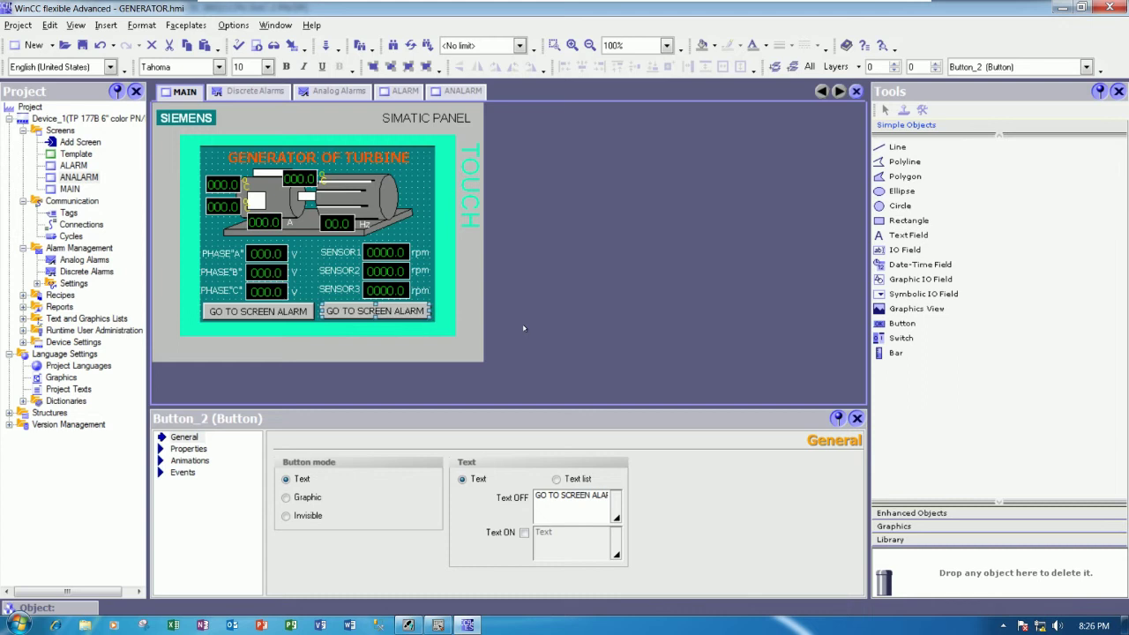
{"action": "left_click", "coordinate": [422, 231]}
Step: Change the OFF text of the duplicated button beneath the SENSOR3 field to DIGITAL ALARMS
{"action": "left_click", "coordinate": [379, 316]}
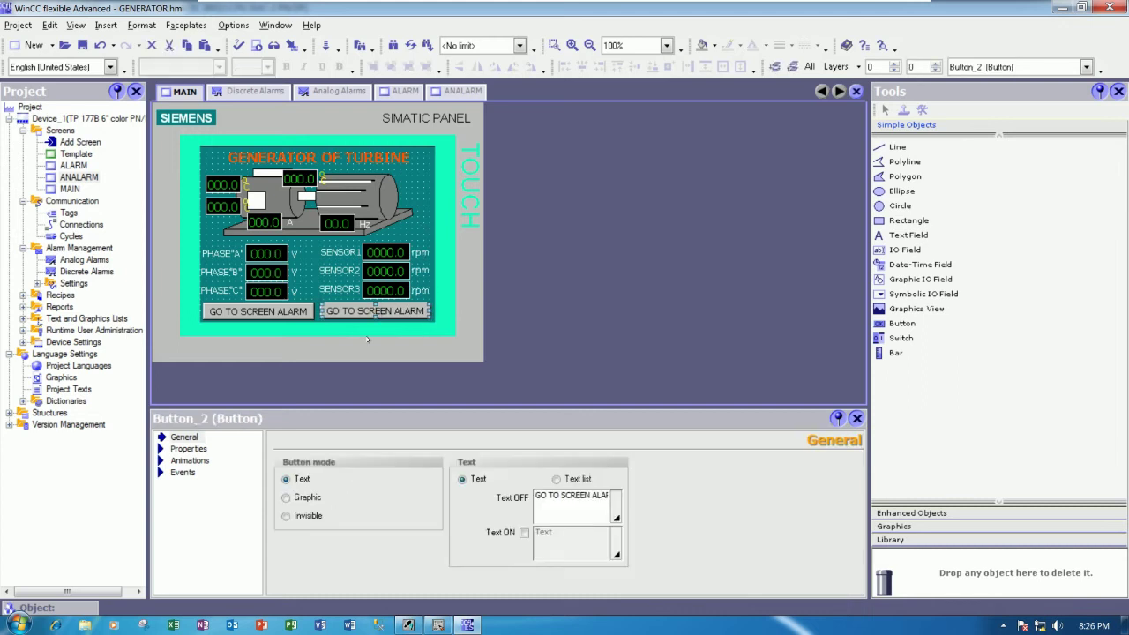
{"action": "left_click", "coordinate": [188, 448]}
{"action": "left_click", "coordinate": [184, 437]}
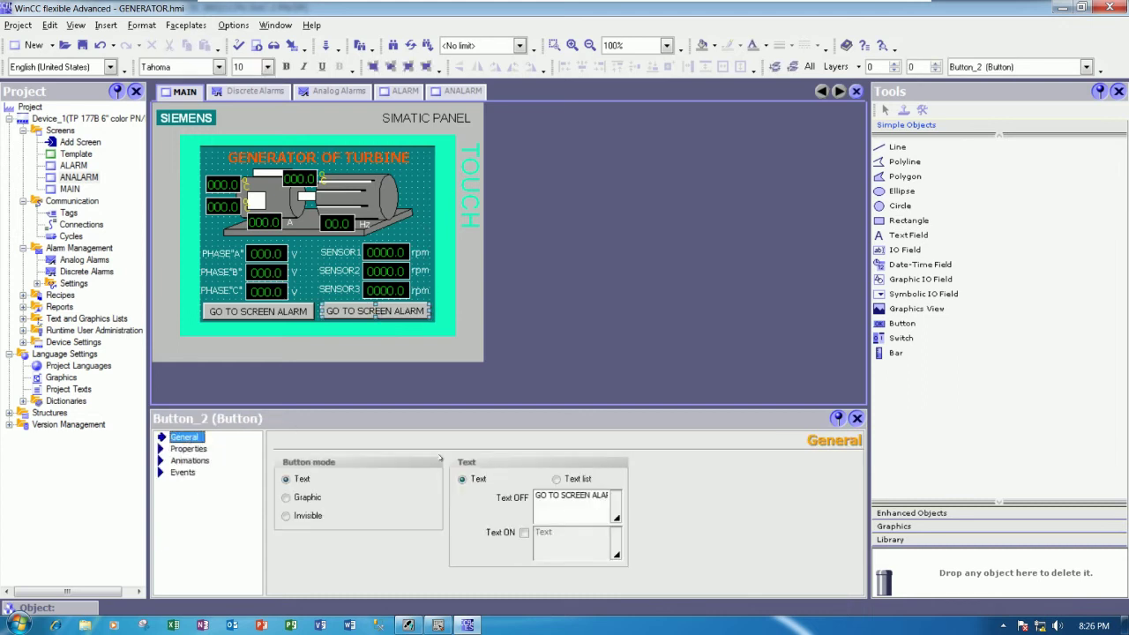
{"action": "left_click", "coordinate": [565, 496]}
{"action": "key", "text": "Home"}
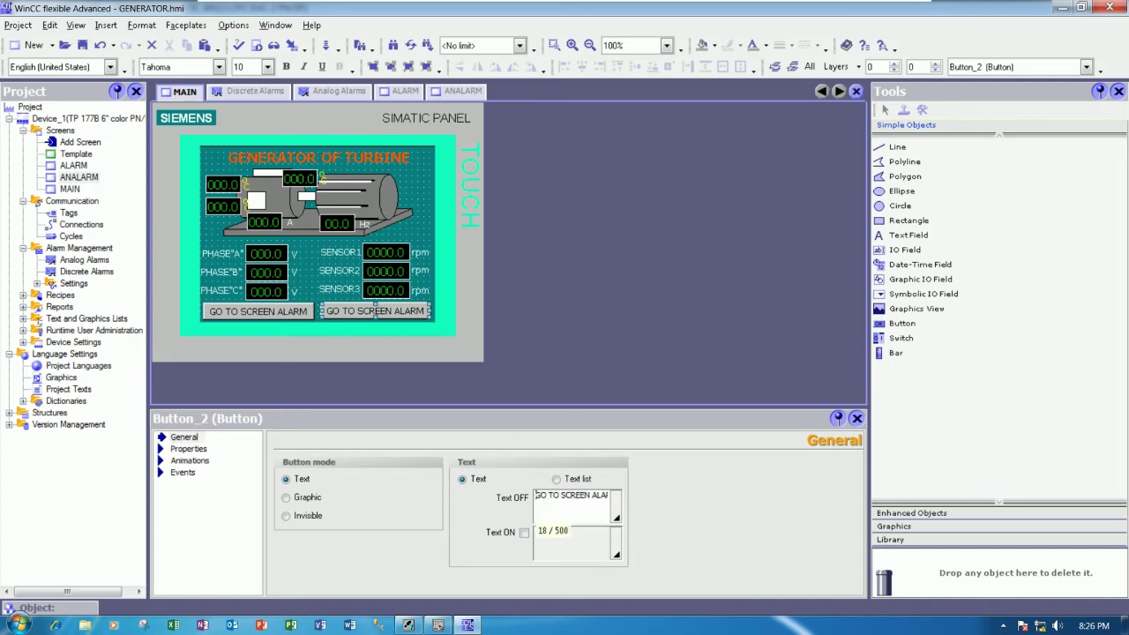
{"action": "key", "text": "shift+End"}
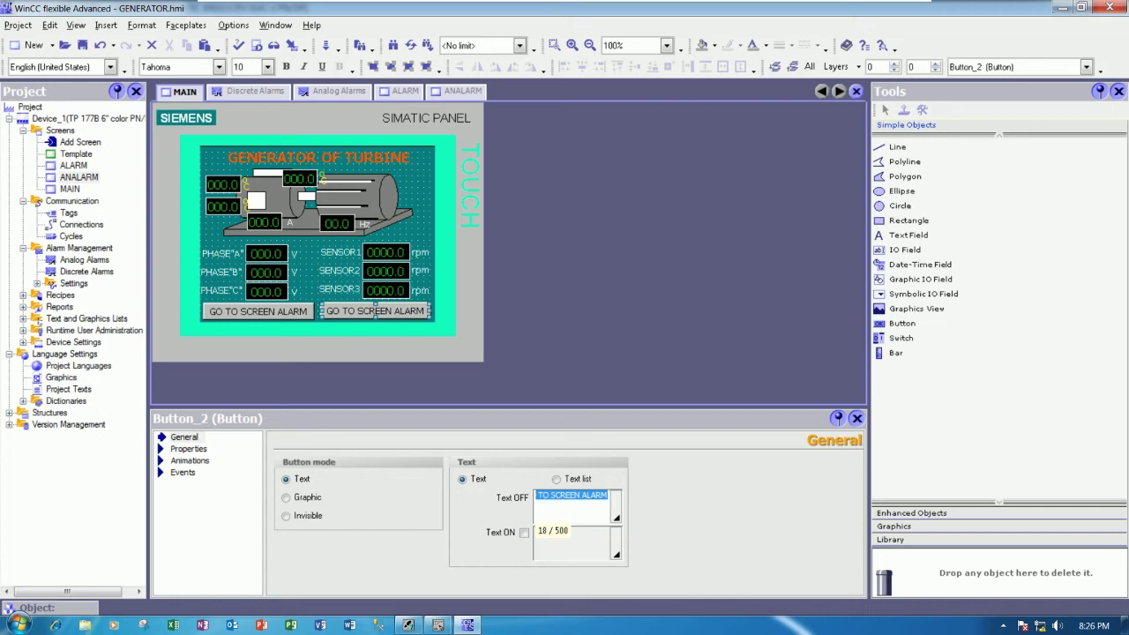
{"action": "type", "text": "DIGI"}
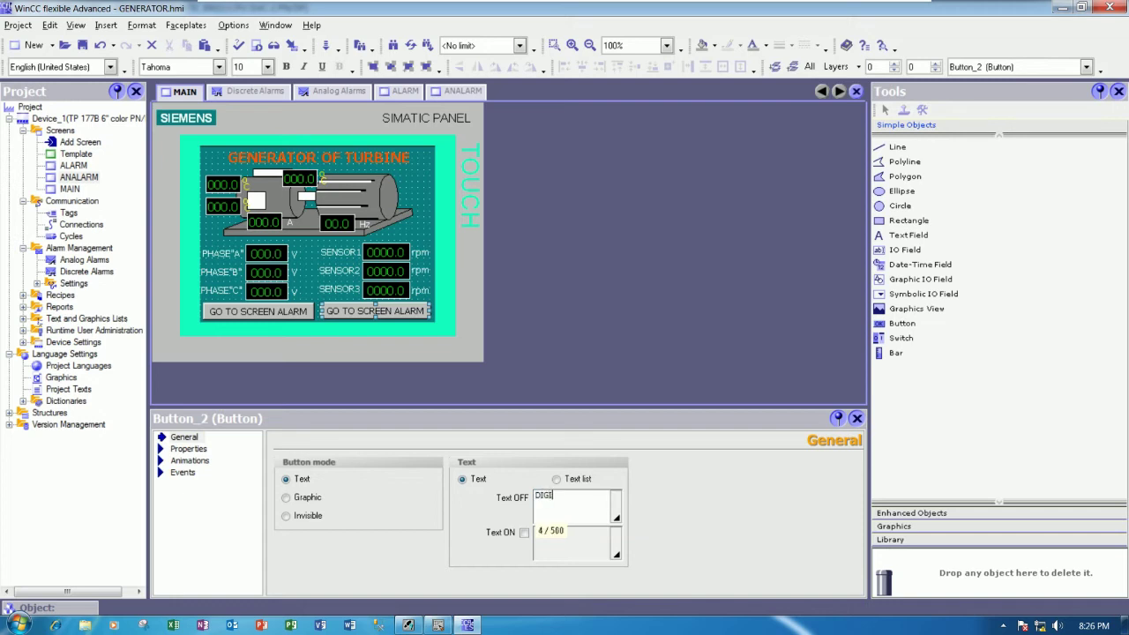
{"action": "type", "text": "TAL ALARMS"}
{"action": "left_click", "coordinate": [259, 312]}
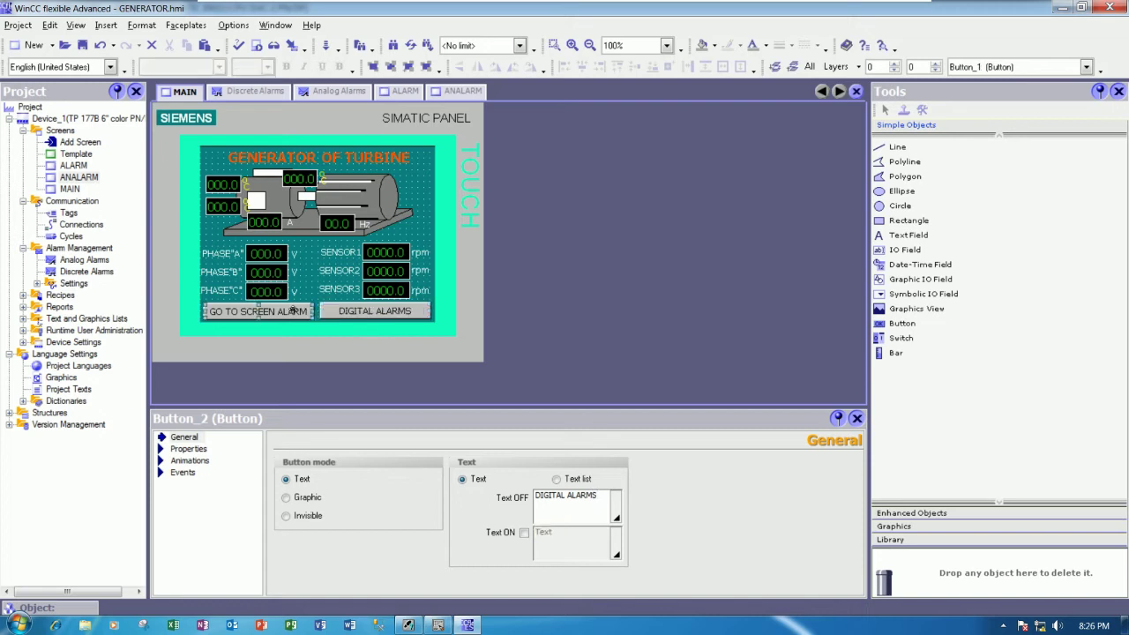
Step: Change the OFF text of the GO TO SCREEN ALARM button on the MAIN screen to ANALOG ALARMS
{"action": "left_click", "coordinate": [259, 312]}
{"action": "left_click", "coordinate": [258, 312]}
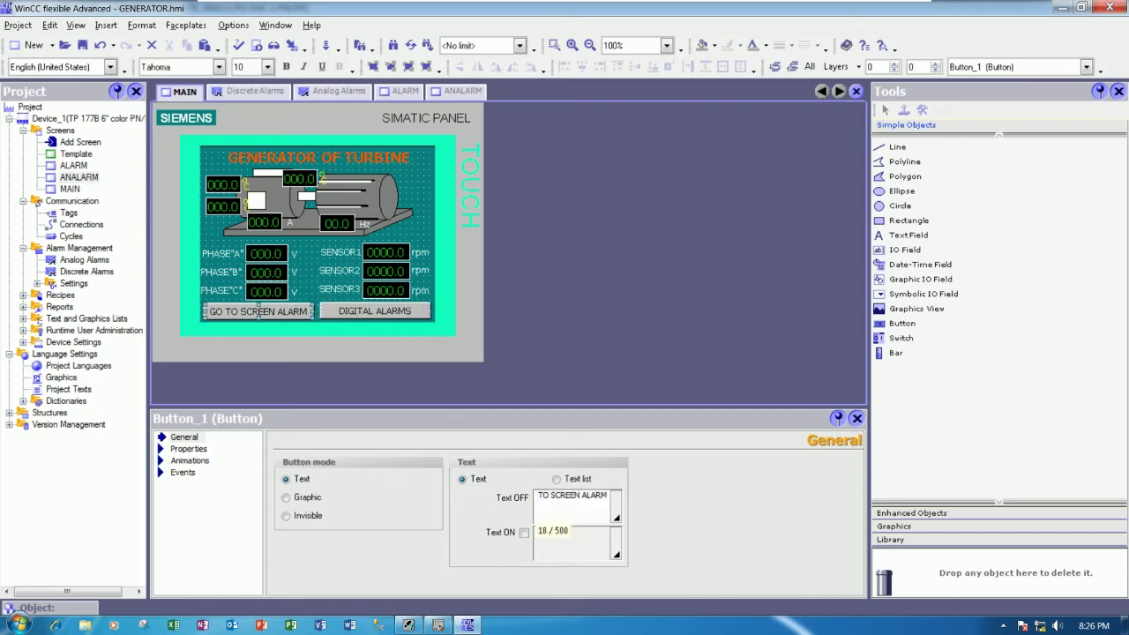
{"action": "key", "text": "BackSpace"}
{"action": "key", "text": "BackSpace"}
{"action": "key", "text": "BackSpace"}
{"action": "key", "text": "BackSpace"}
{"action": "key", "text": "BackSpace"}
{"action": "key", "text": "BackSpace"}
{"action": "key", "text": "BackSpace"}
{"action": "key", "text": "BackSpace"}
{"action": "key", "text": "BackSpace"}
{"action": "key", "text": "BackSpace"}
{"action": "key", "text": "BackSpace"}
{"action": "key", "text": "BackSpace"}
{"action": "key", "text": "BackSpace"}
{"action": "key", "text": "BackSpace"}
{"action": "key", "text": "BackSpace"}
{"action": "key", "text": "BackSpace"}
{"action": "key", "text": "BackSpace"}
{"action": "type", "text": "ANAL"}
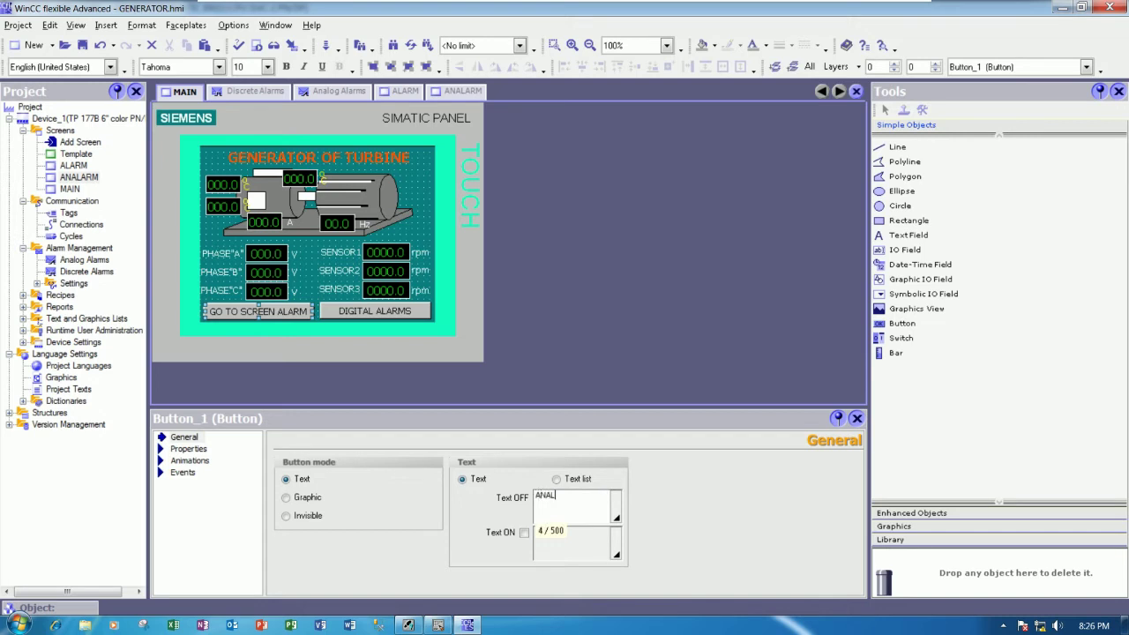
{"action": "type", "text": "OG ALARMS"}
{"action": "left_click", "coordinate": [295, 309]}
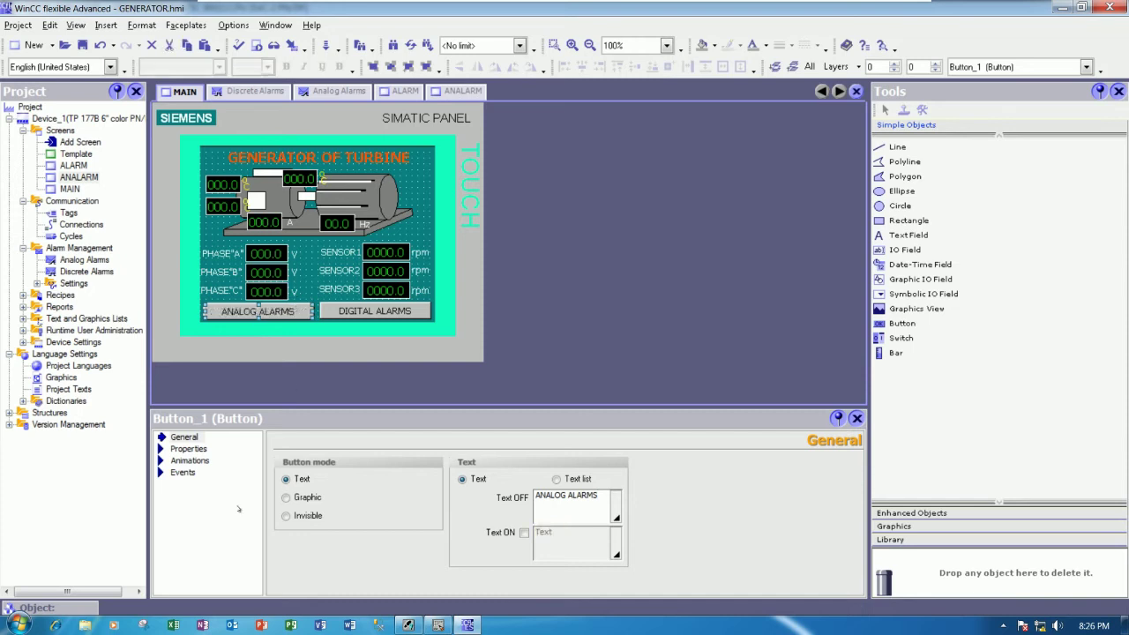
Step: Set the ANALOG ALARMS button's click event to activate the ANALARM screen
{"action": "left_click", "coordinate": [183, 472]}
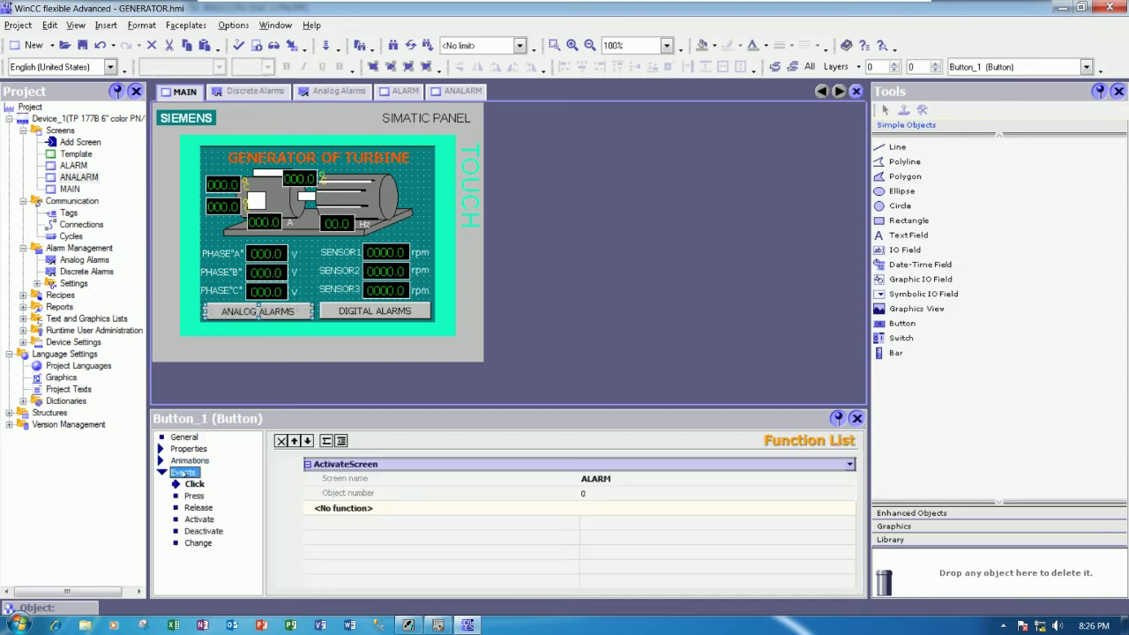
{"action": "left_click", "coordinate": [594, 478]}
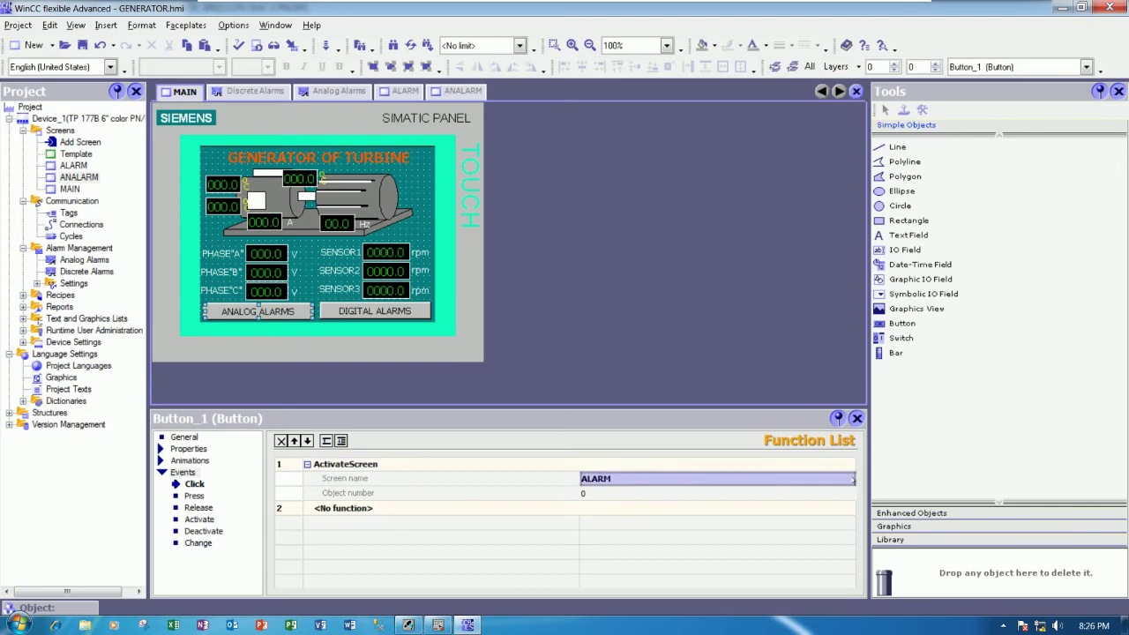
{"action": "left_click", "coordinate": [849, 479]}
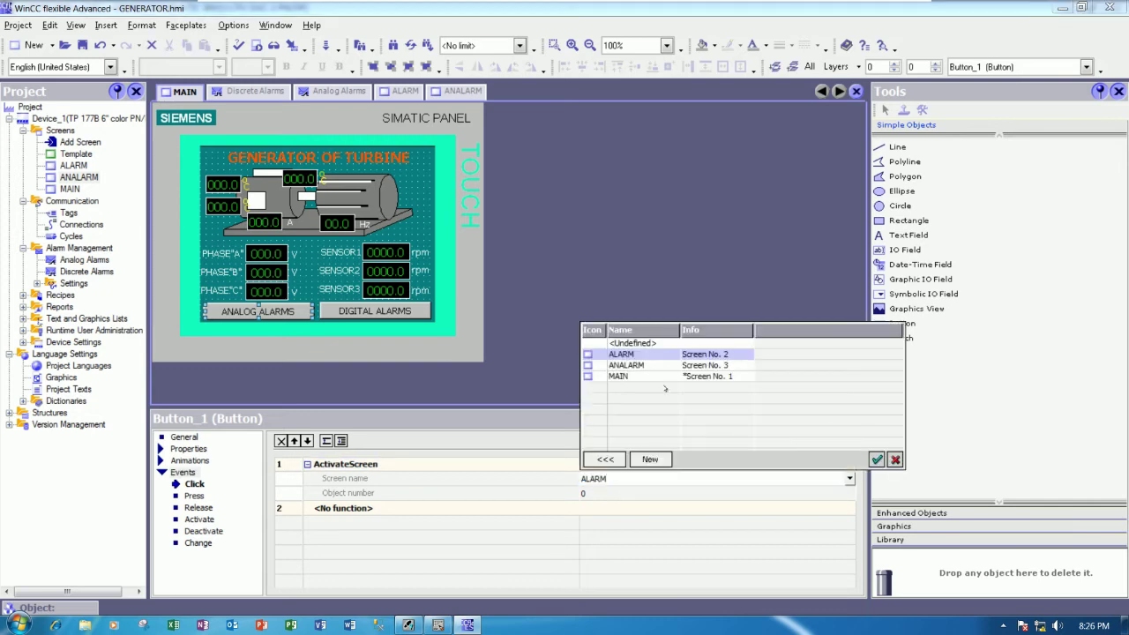
{"action": "double_click", "coordinate": [627, 366]}
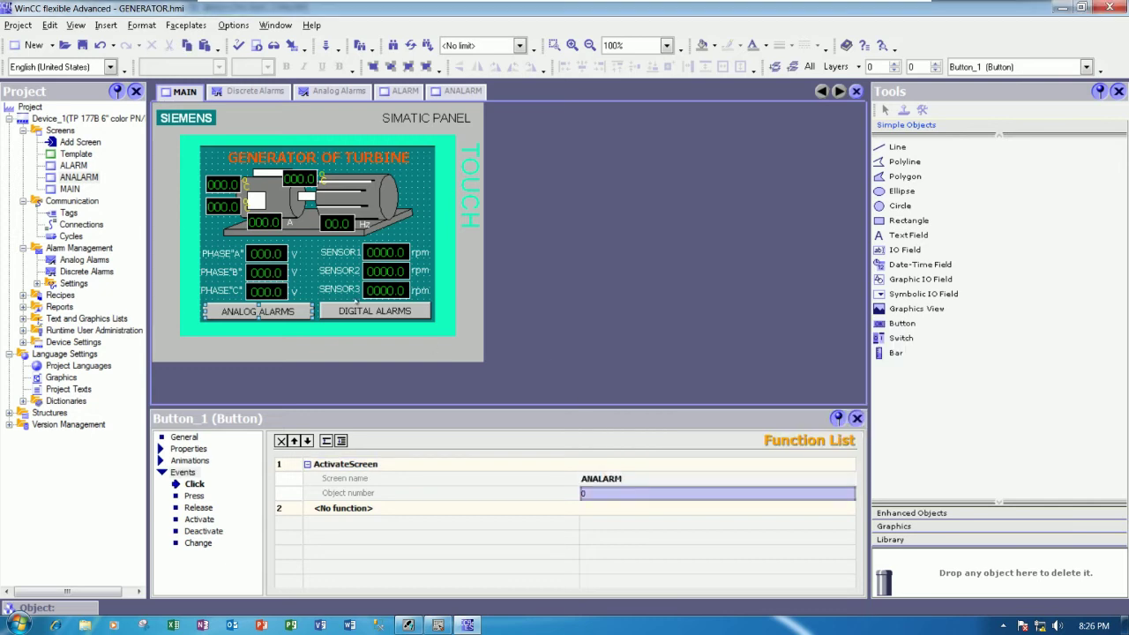
Step: Check the target screen in the click event of MAIN's DIGITAL ALARMS button and save the project
{"action": "left_click", "coordinate": [430, 228]}
{"action": "left_click", "coordinate": [375, 312]}
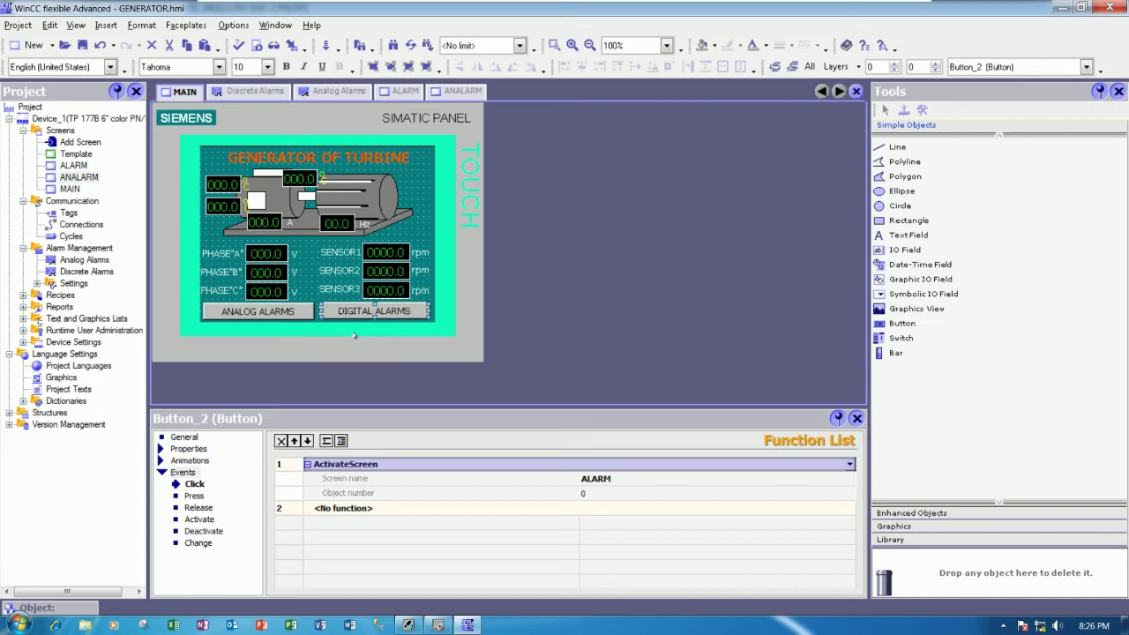
{"action": "left_click", "coordinate": [318, 194]}
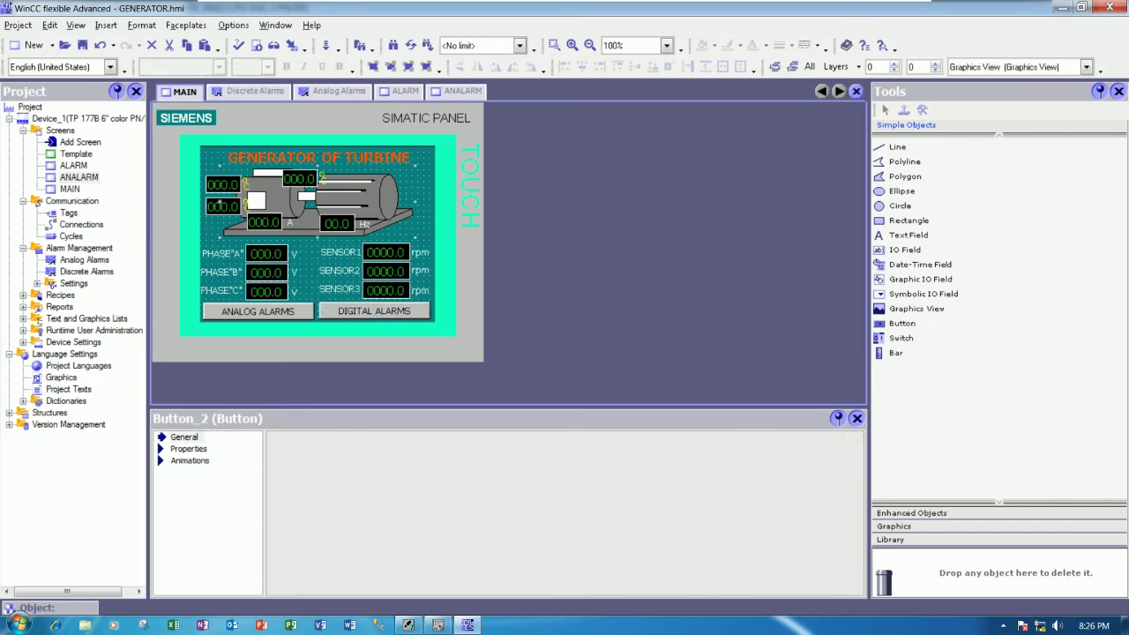
{"action": "left_click", "coordinate": [467, 348]}
{"action": "key", "text": "ctrl+s"}
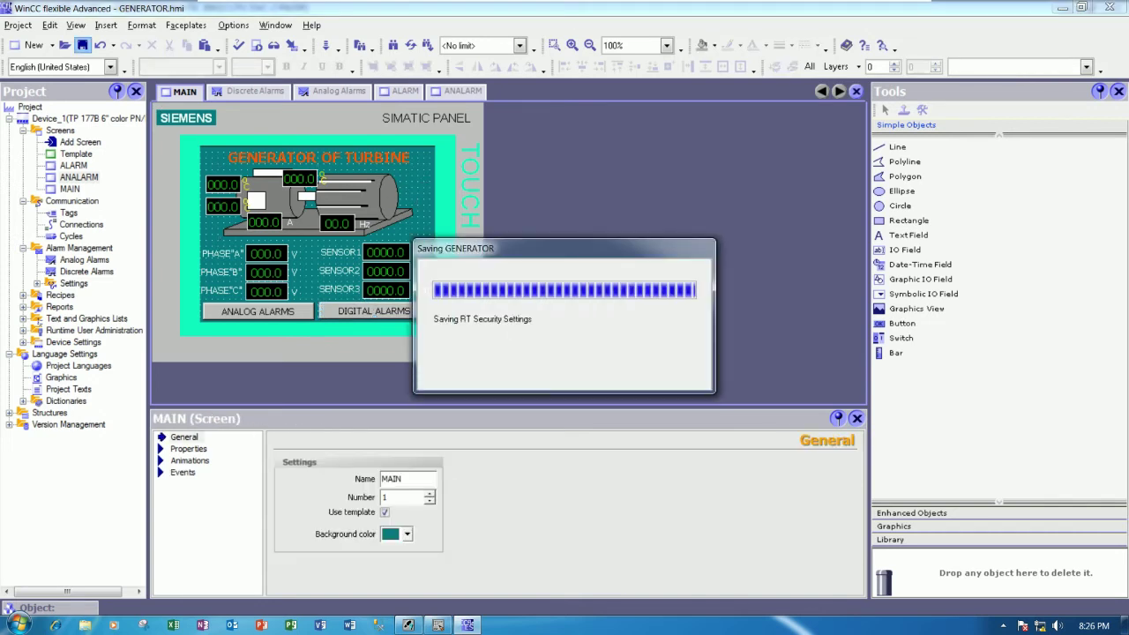
Step: On the ANALARM screen, shift the GO TO MAIN SCREEN button left until it sits near the display's left edge
{"action": "left_click", "coordinate": [460, 91]}
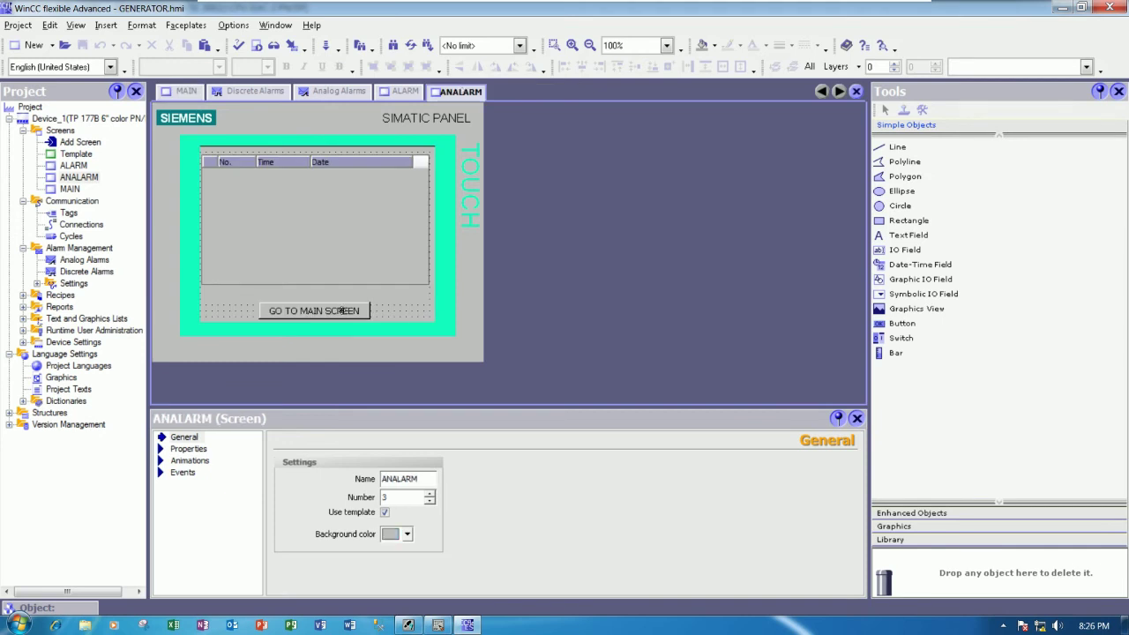
{"action": "left_click", "coordinate": [310, 309]}
{"action": "key", "text": "Left"}
{"action": "key", "text": "Left"}
{"action": "key", "text": "Left"}
{"action": "key", "text": "Left"}
{"action": "key", "text": "Left"}
{"action": "key", "text": "Left"}
{"action": "key", "text": "Left"}
{"action": "key", "text": "Left"}
{"action": "key", "text": "Left"}
{"action": "key", "text": "Left"}
{"action": "key", "text": "Left"}
{"action": "key", "text": "Left"}
{"action": "key", "text": "Left"}
{"action": "key", "text": "Left"}
{"action": "key", "text": "Left"}
{"action": "key", "text": "Left"}
{"action": "key", "text": "Left"}
{"action": "key", "text": "Left"}
{"action": "key", "text": "Left"}
{"action": "key", "text": "Left"}
{"action": "key", "text": "Left"}
{"action": "key", "text": "Left"}
{"action": "key", "text": "Left"}
{"action": "key", "text": "Left"}
{"action": "key", "text": "Left"}
{"action": "key", "text": "Left"}
{"action": "key", "text": "Left"}
{"action": "key", "text": "Left"}
{"action": "key", "text": "Left"}
{"action": "key", "text": "Left"}
{"action": "key", "text": "Left"}
{"action": "key", "text": "Left"}
{"action": "key", "text": "Left"}
{"action": "key", "text": "Left"}
{"action": "key", "text": "Left"}
{"action": "key", "text": "Left"}
{"action": "key", "text": "Left"}
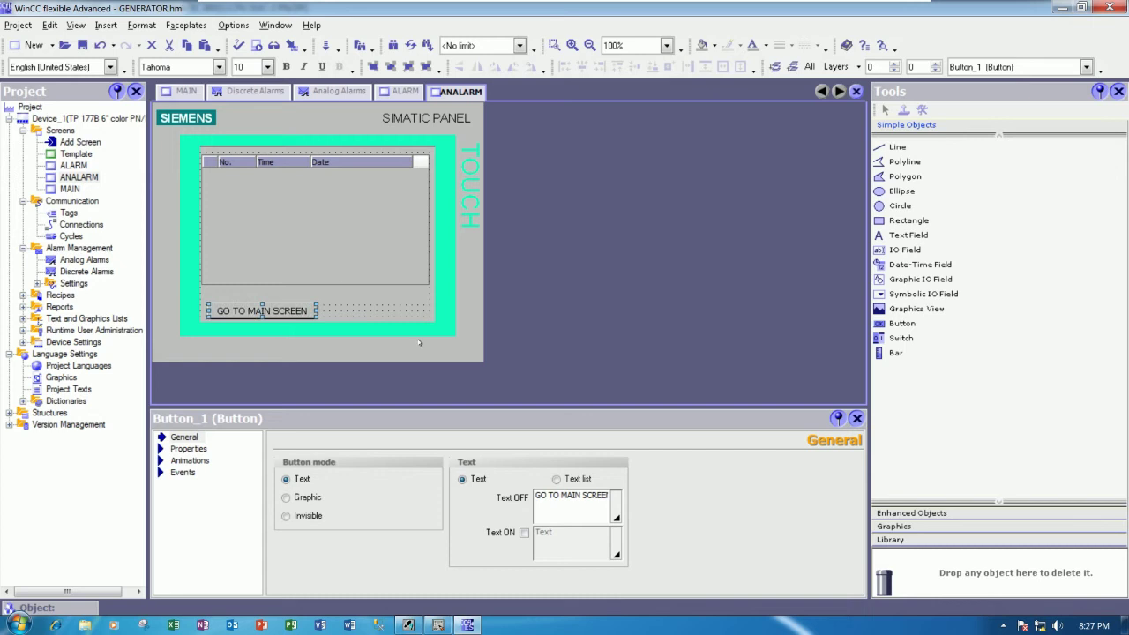
Step: Duplicate the GO TO MAIN SCREEN button on the ANALARM screen and align the copy to its right
{"action": "left_click_drag", "start_coordinate": [291, 307], "coordinate": [379, 315]}
{"action": "key", "text": "Up"}
{"action": "key", "text": "Up"}
{"action": "key", "text": "Up"}
{"action": "key", "text": "Up"}
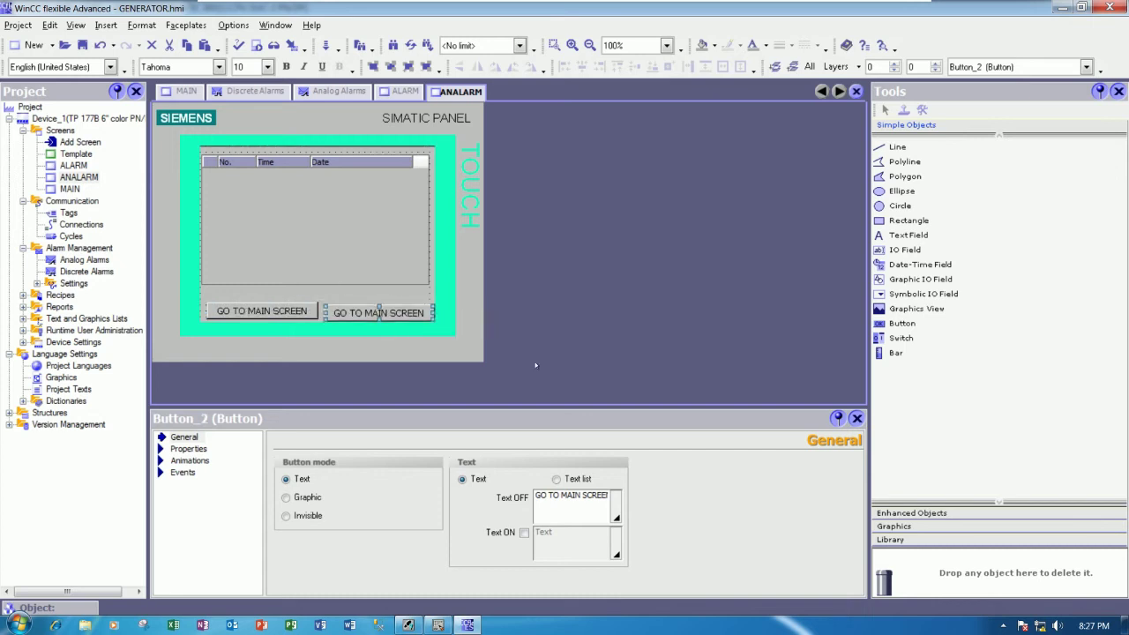
{"action": "key", "text": "Left"}
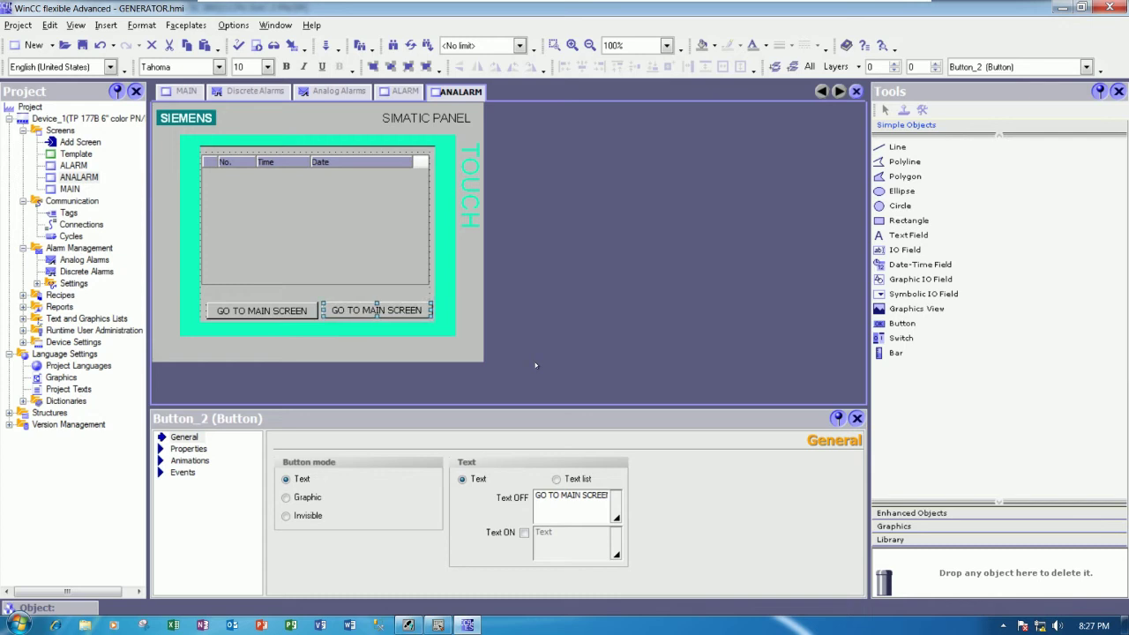
Step: Change the OFF text of the duplicated button on the ANALARM screen to DIGITAL ALARMS
{"action": "left_click", "coordinate": [573, 495]}
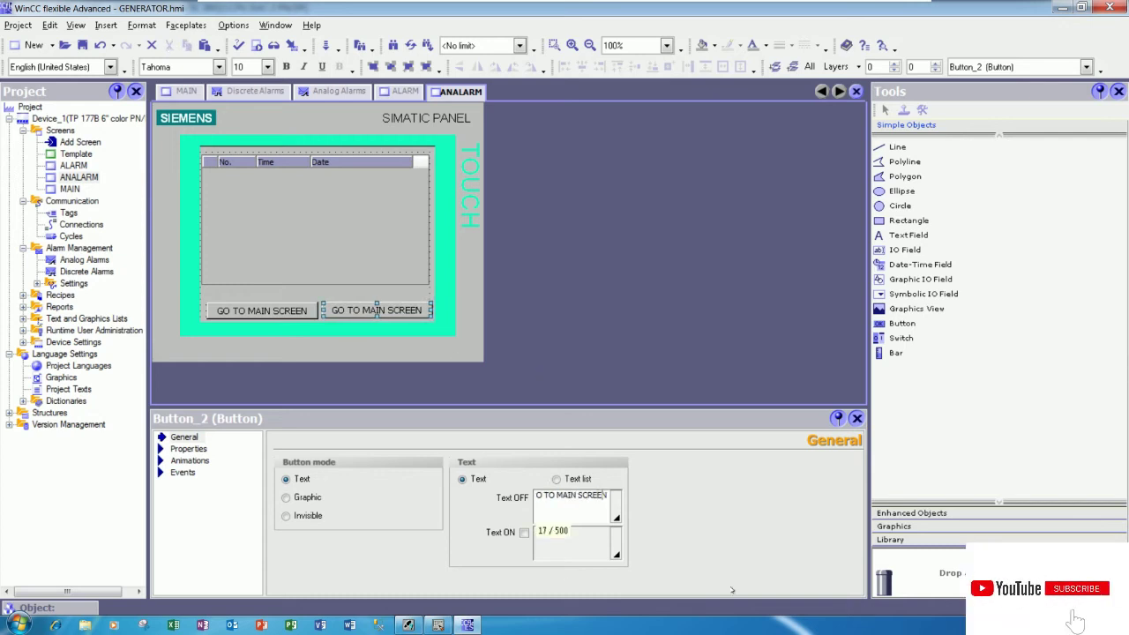
{"action": "key", "text": "BackSpace"}
{"action": "key", "text": "ctrl+a"}
{"action": "key", "text": "BackSpace"}
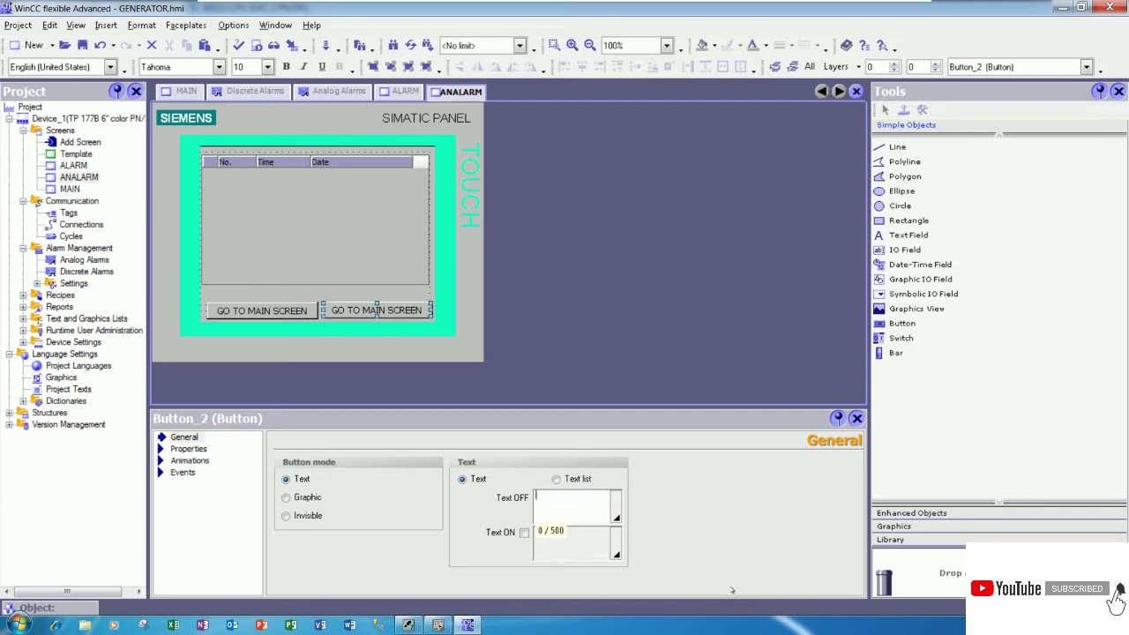
{"action": "type", "text": "DIGITAL ALARMS"}
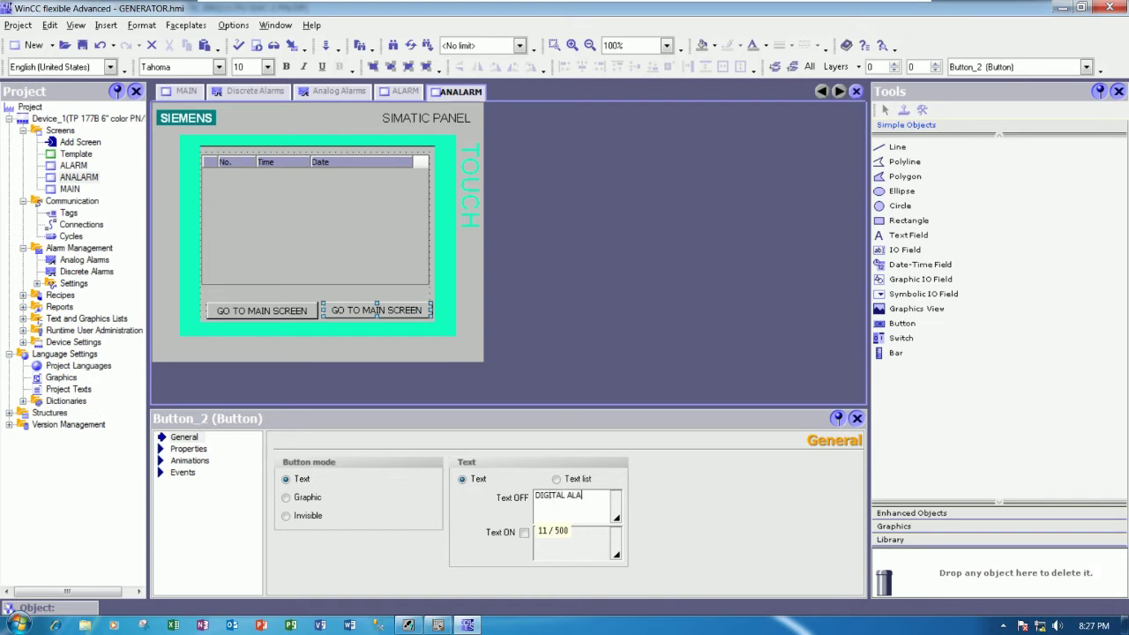
{"action": "left_click", "coordinate": [391, 306]}
Step: Set the click event of the ANALARM screen's DIGITAL ALARMS button to activate the ALARM screen
{"action": "left_click", "coordinate": [190, 460]}
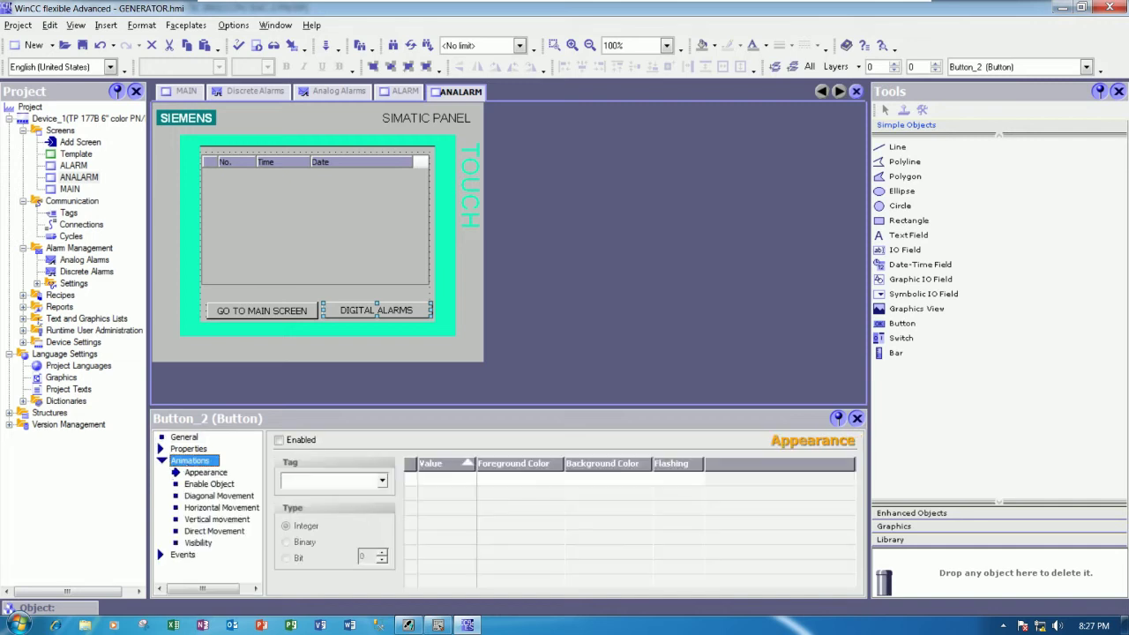
{"action": "left_click", "coordinate": [183, 554]}
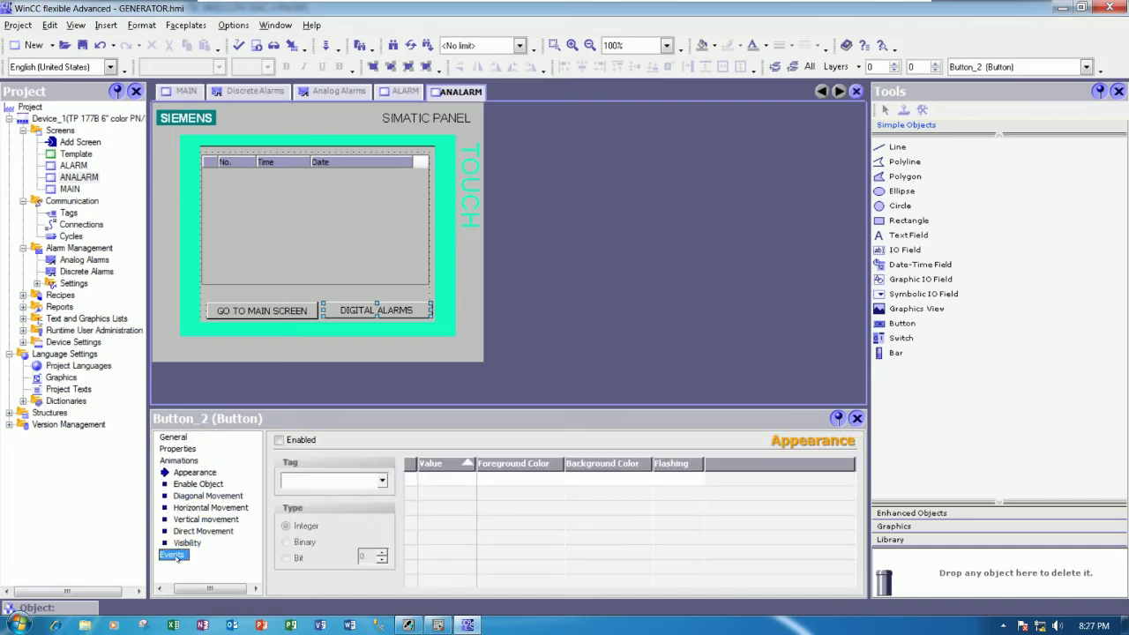
{"action": "left_click", "coordinate": [566, 480]}
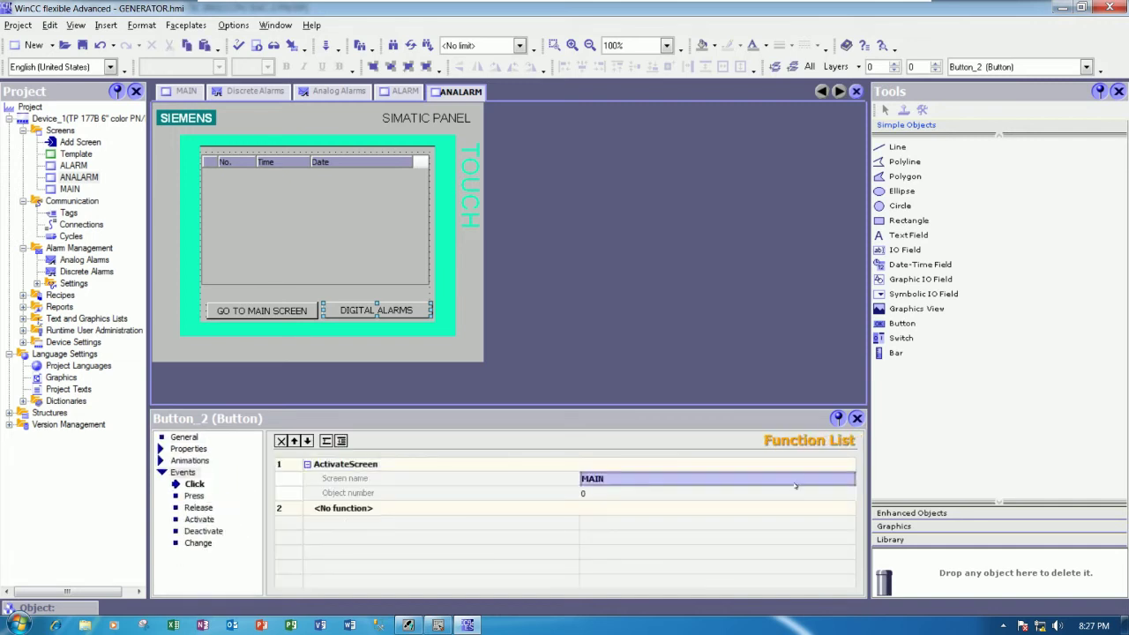
{"action": "left_click", "coordinate": [849, 479]}
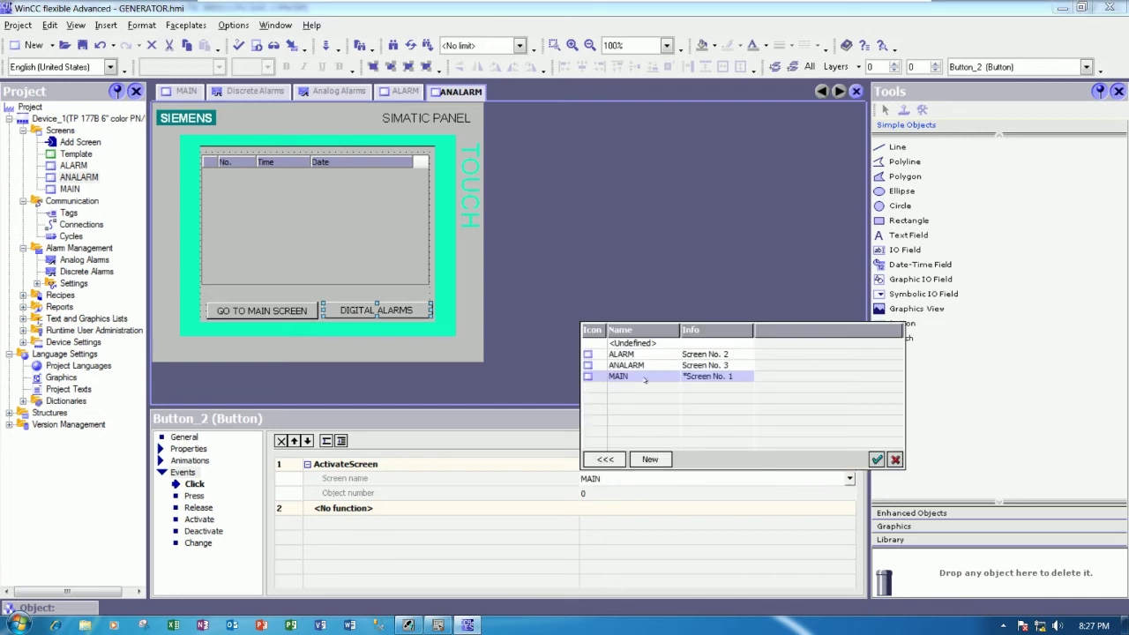
{"action": "left_click", "coordinate": [625, 354]}
{"action": "left_click", "coordinate": [632, 355]}
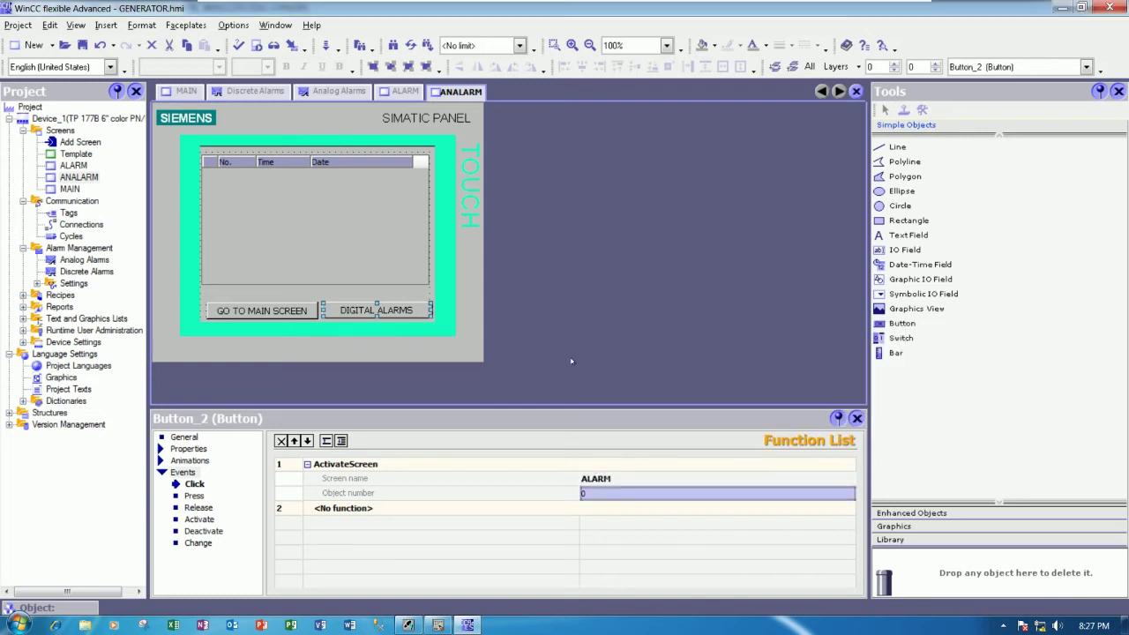
Step: Copy the DIGITAL ALARMS button to the ALARM screen and move that screen's GO TO MAIN SCREEN button left to clear it
{"action": "left_click", "coordinate": [402, 303]}
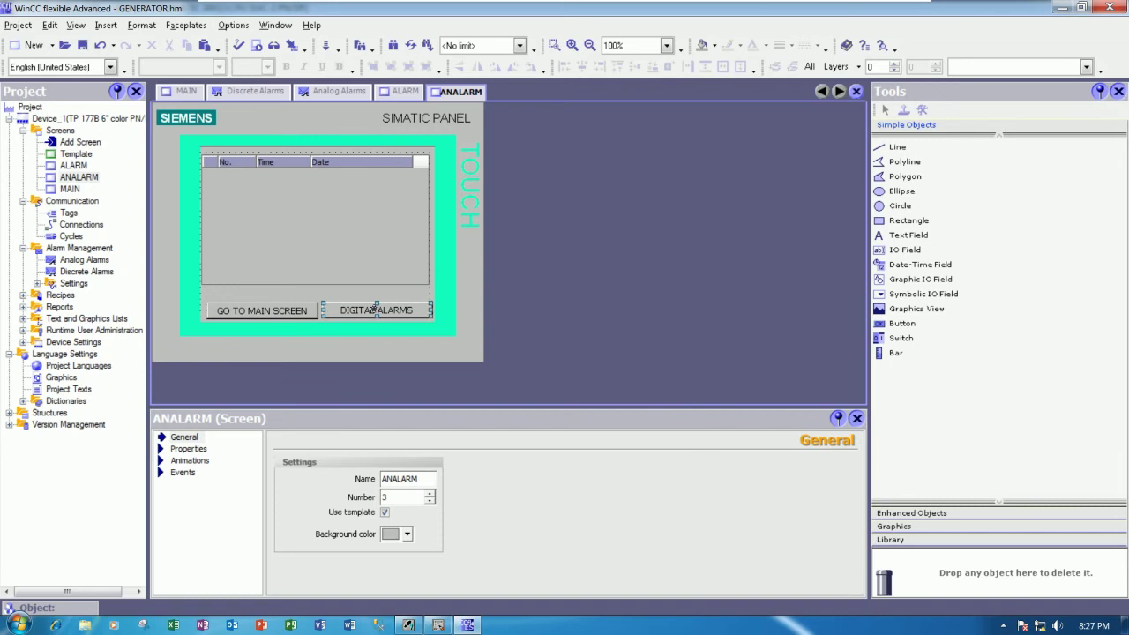
{"action": "left_click", "coordinate": [375, 308]}
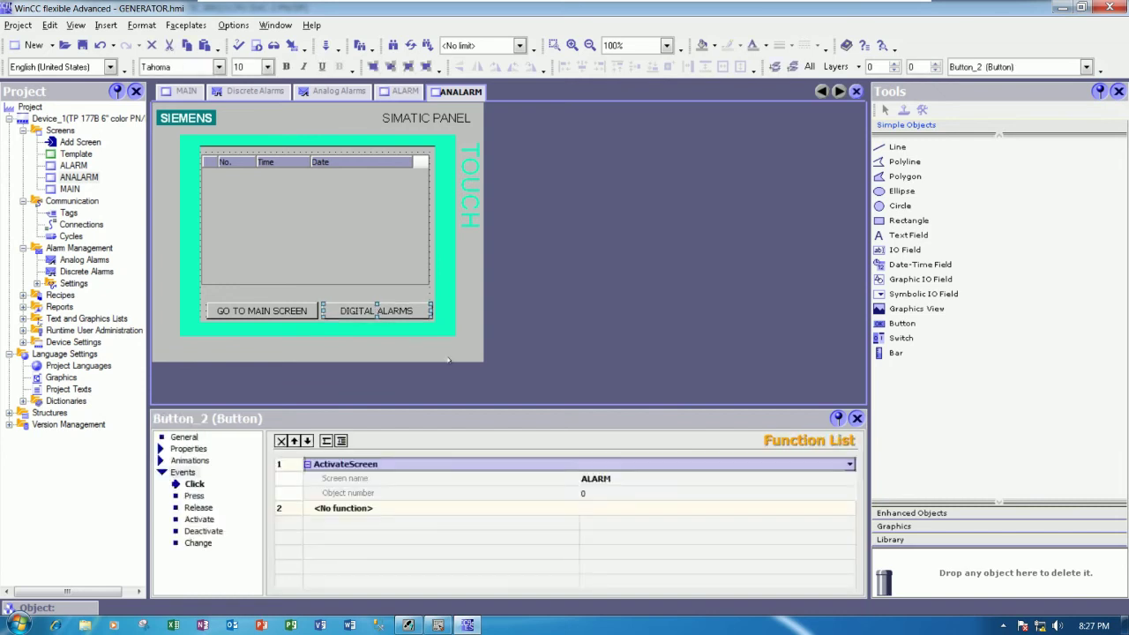
{"action": "left_click", "coordinate": [404, 90]}
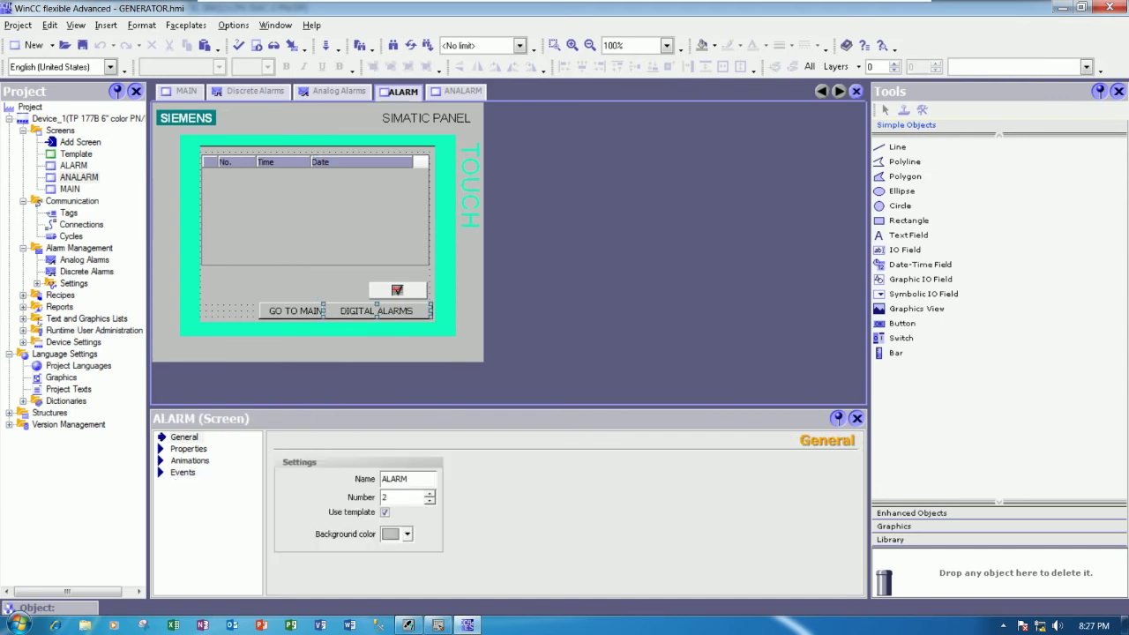
{"action": "left_click", "coordinate": [383, 311]}
{"action": "left_click", "coordinate": [300, 310]}
{"action": "left_click_drag", "start_coordinate": [259, 310], "coordinate": [203, 311]}
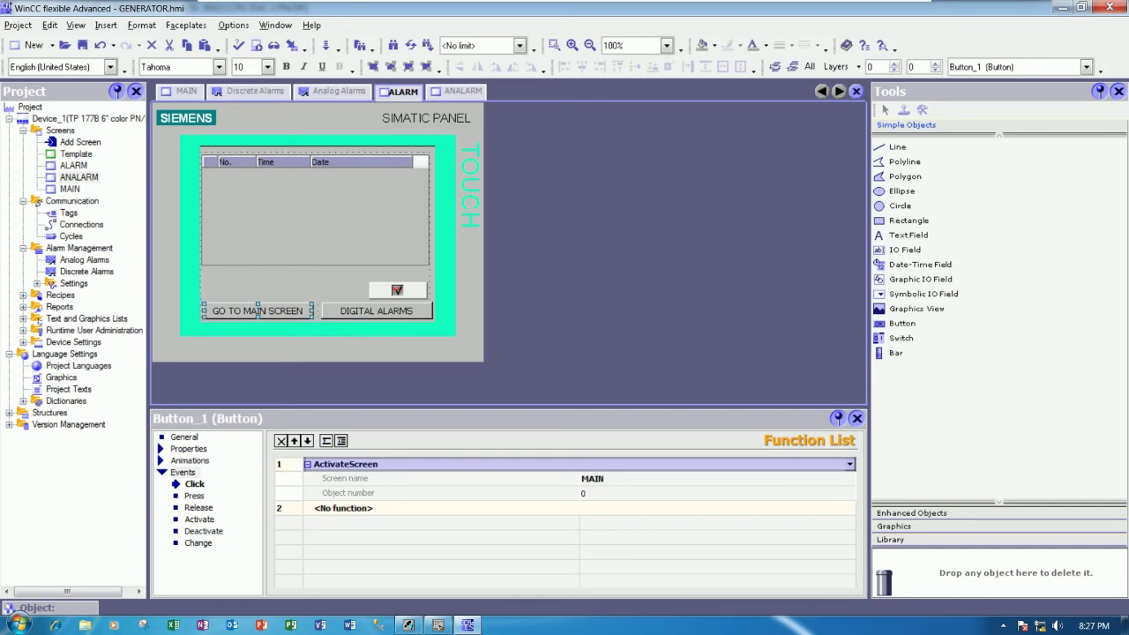
Step: Change the OFF text of the copied DIGITAL ALARMS button on the ALARM screen to ANALOG ALARMS
{"action": "left_click", "coordinate": [384, 304]}
{"action": "left_click", "coordinate": [183, 436]}
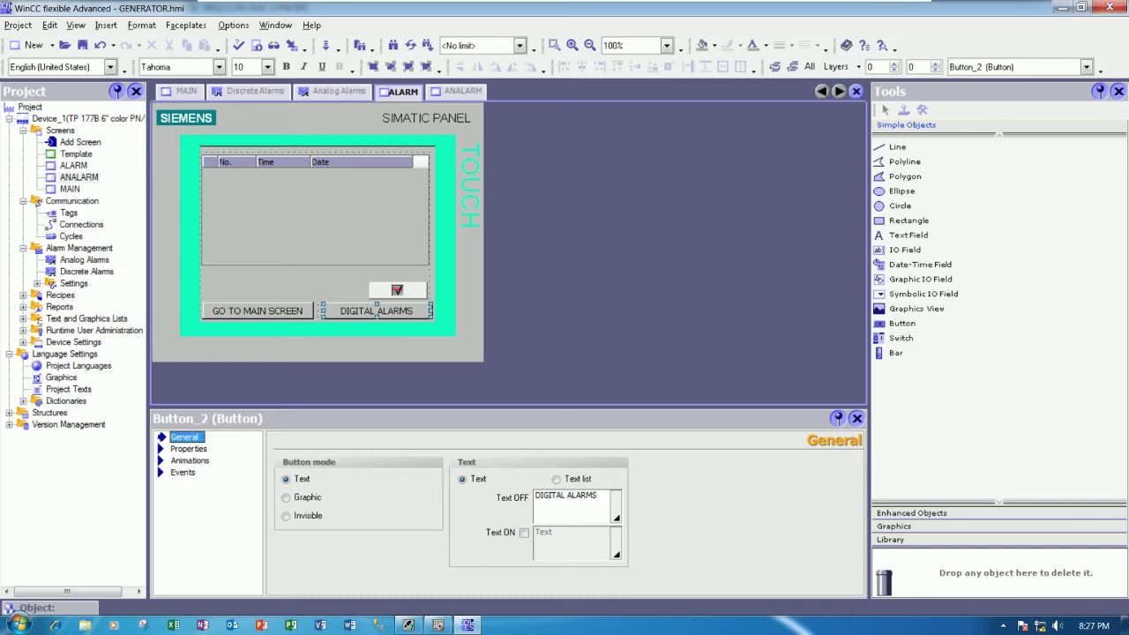
{"action": "left_click", "coordinate": [547, 495]}
{"action": "double_click", "coordinate": [547, 494]}
{"action": "key", "text": "Delete"}
{"action": "type", "text": "ANALOG"}
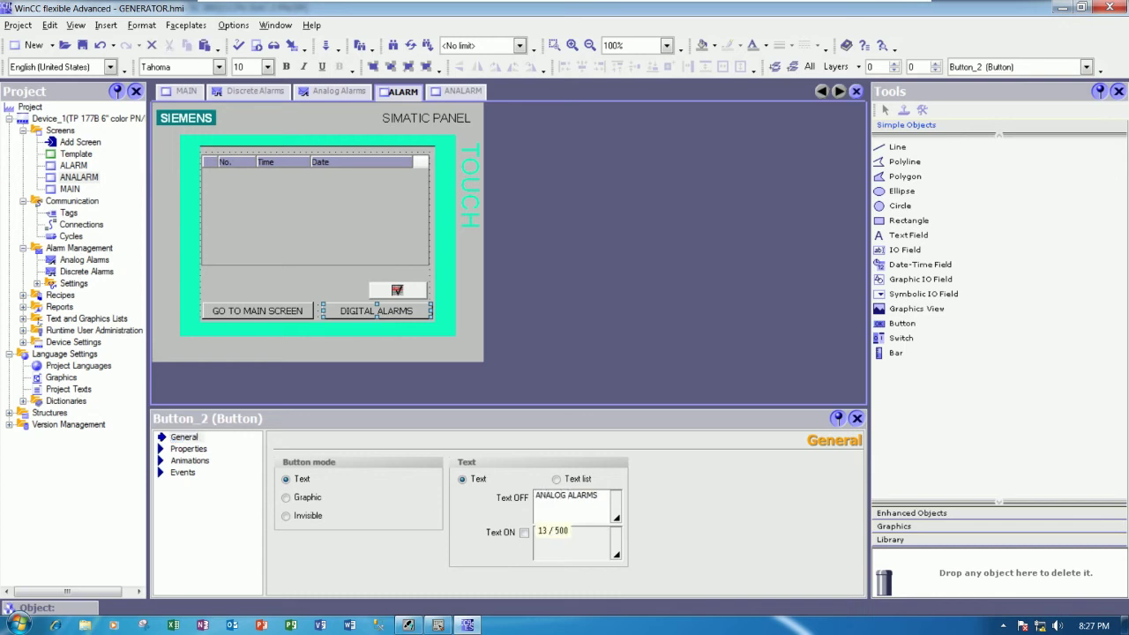
{"action": "left_click", "coordinate": [342, 308]}
Step: Set the ALARM screen's ANALOG ALARMS button to activate the ANALARM screen when clicked, and save the project
{"action": "left_click", "coordinate": [183, 471]}
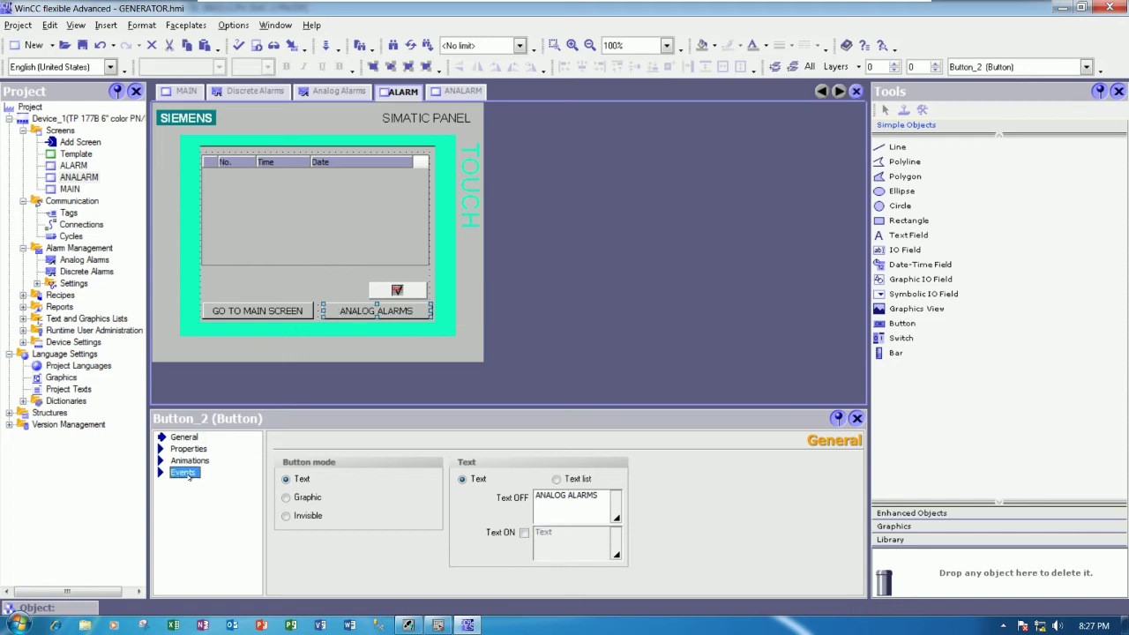
{"action": "left_click", "coordinate": [618, 478]}
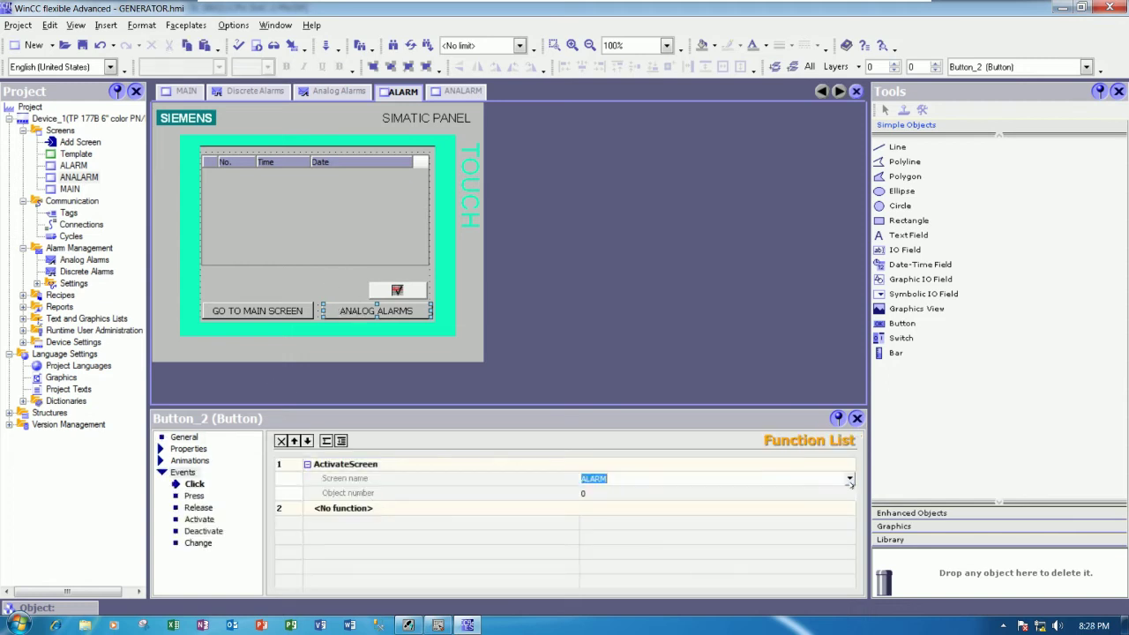
{"action": "left_click", "coordinate": [850, 478]}
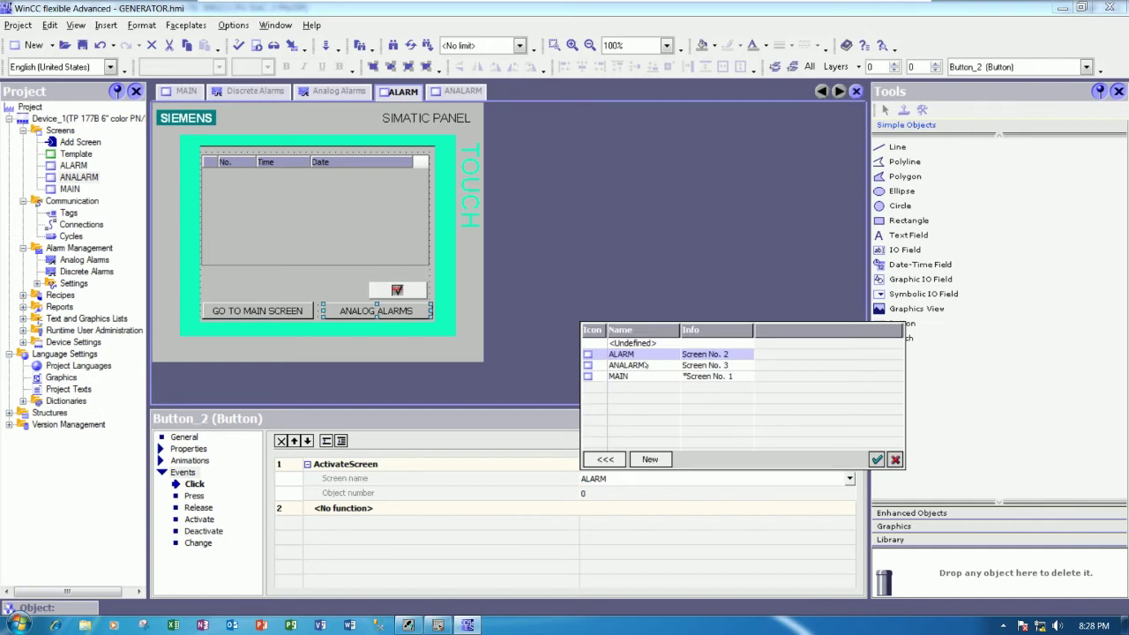
{"action": "double_click", "coordinate": [647, 365]}
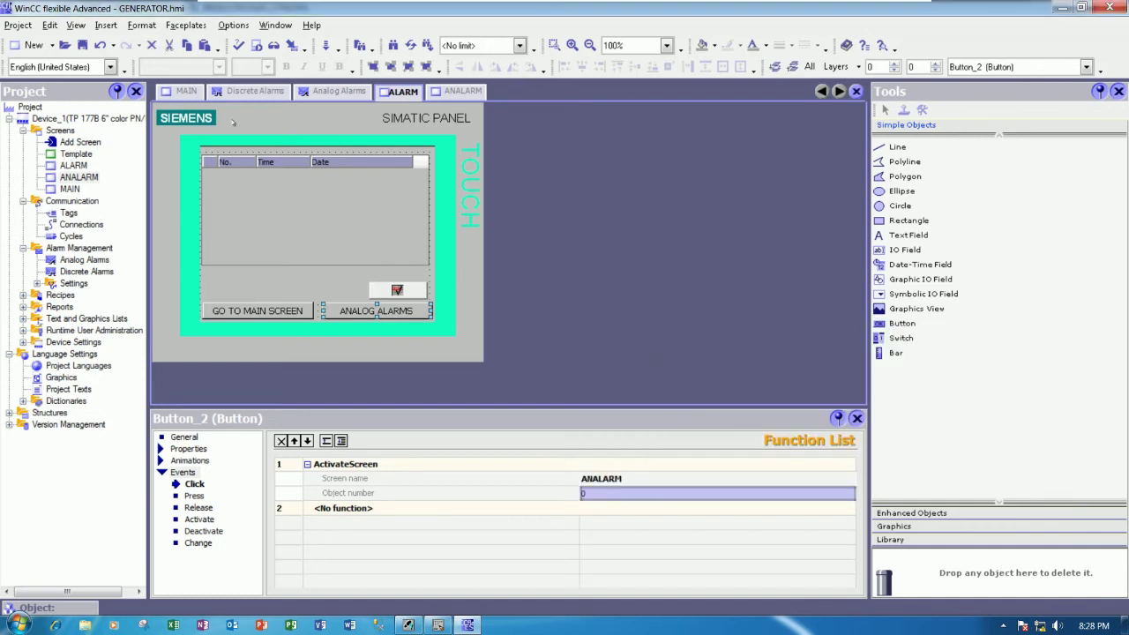
{"action": "left_click", "coordinate": [82, 45]}
Step: Start the runtime from the MAIN screen, move its window beside the editor's screen, and open the analog alarms screen in it
{"action": "left_click", "coordinate": [183, 97]}
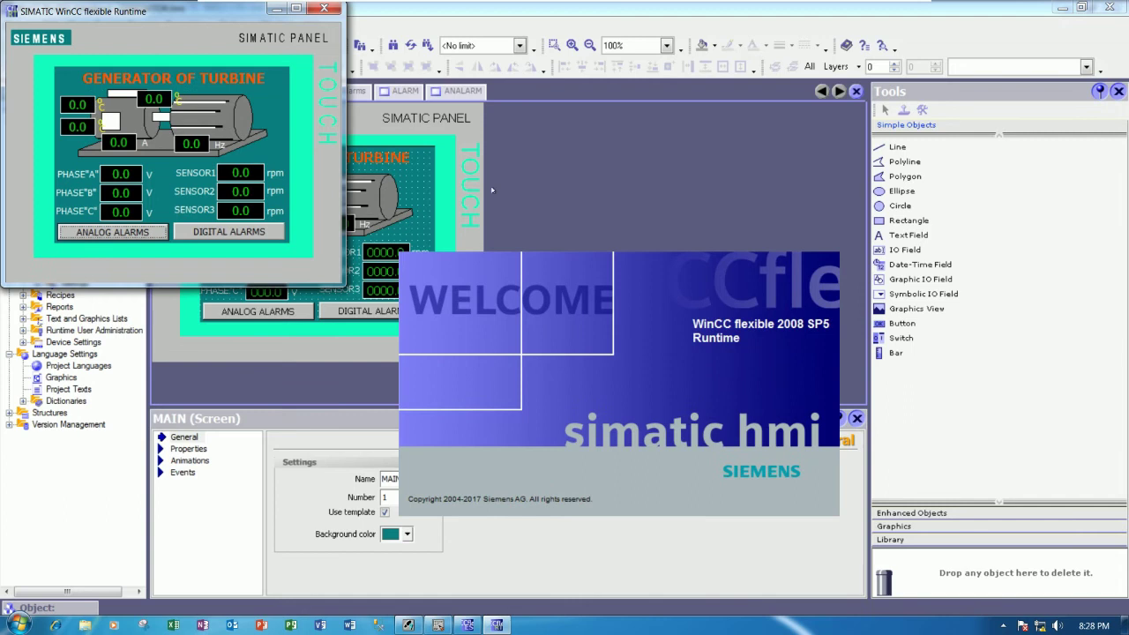
{"action": "left_click_drag", "start_coordinate": [215, 11], "coordinate": [692, 102]}
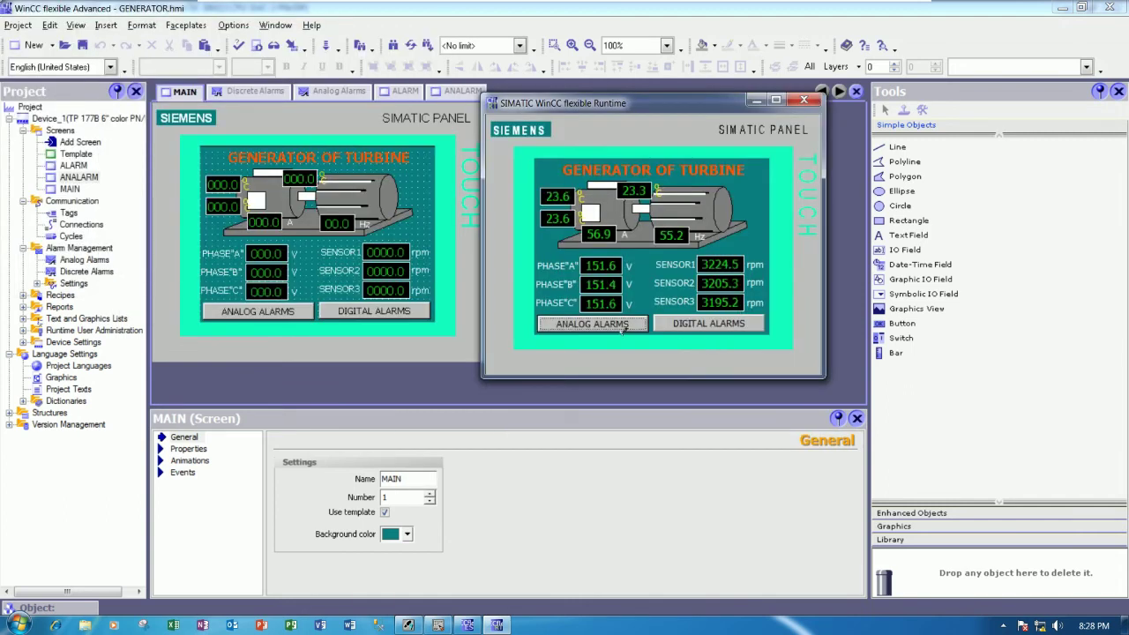
{"action": "left_click", "coordinate": [593, 323]}
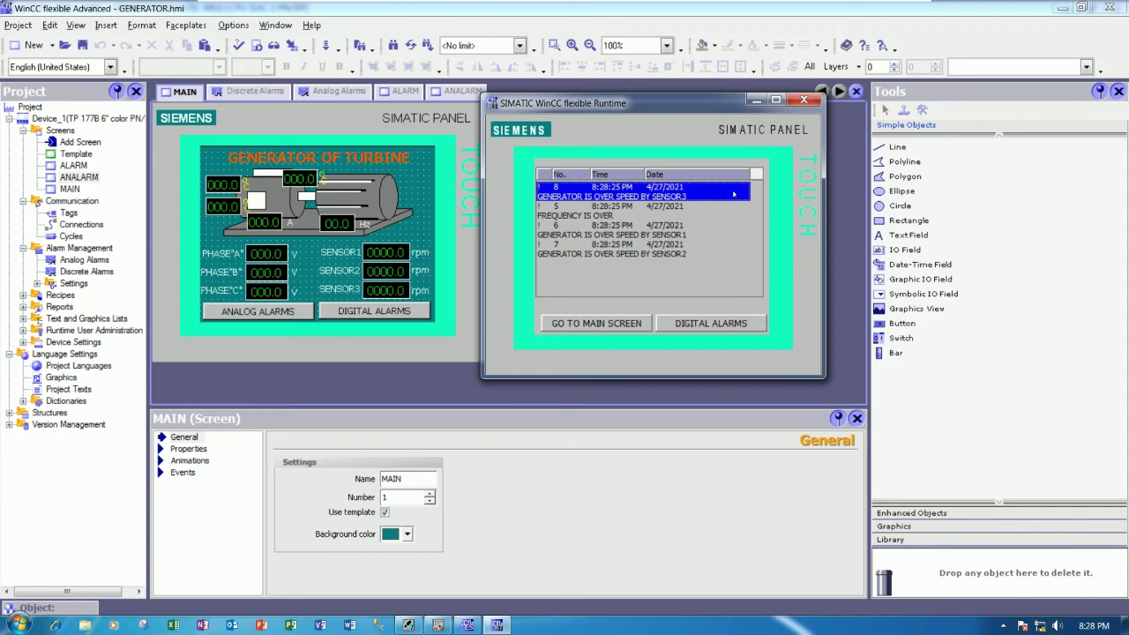
Step: Close the runtime and enable the ACK button in the ANALARM screen's alarm view, saving the project
{"action": "left_click_drag", "start_coordinate": [670, 103], "coordinate": [679, 90]}
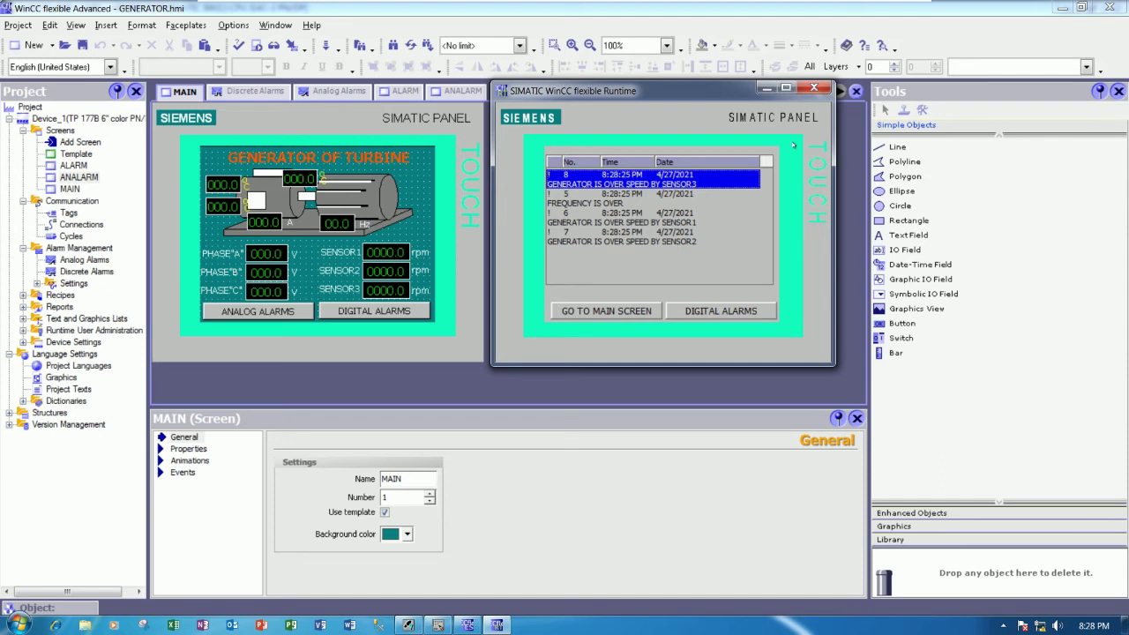
{"action": "left_click", "coordinate": [814, 88]}
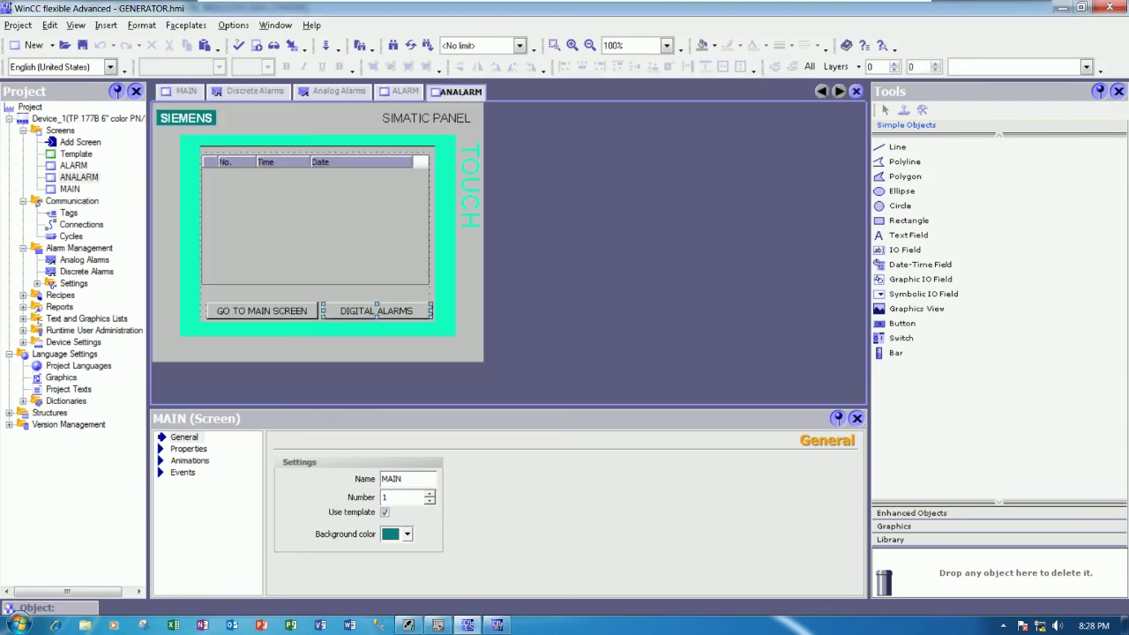
{"action": "left_click", "coordinate": [371, 267]}
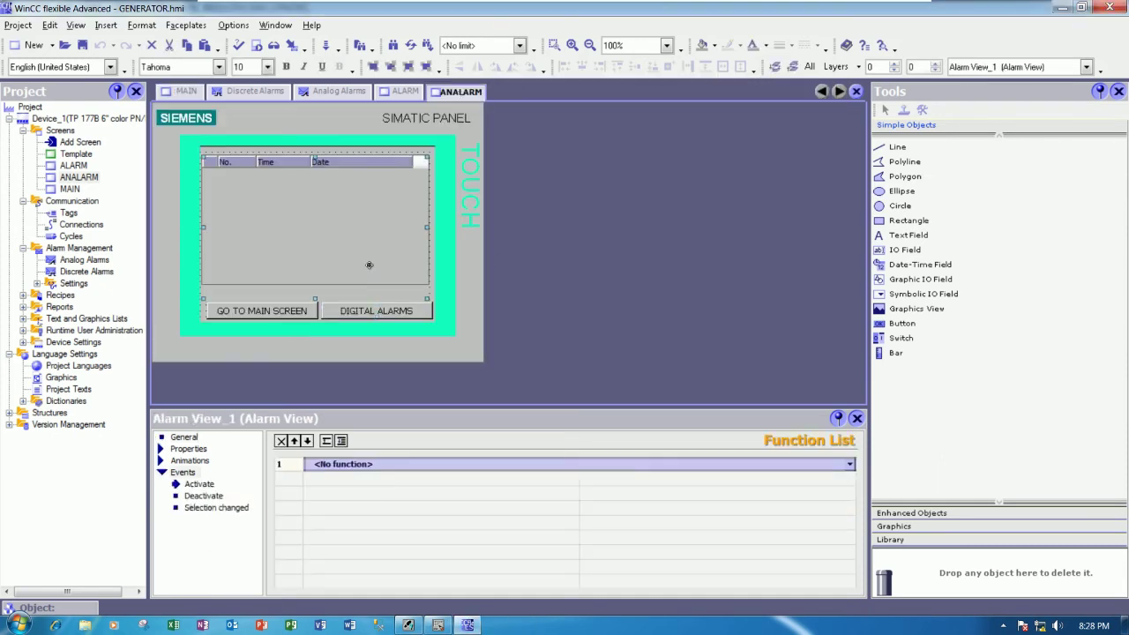
{"action": "left_click", "coordinate": [193, 460]}
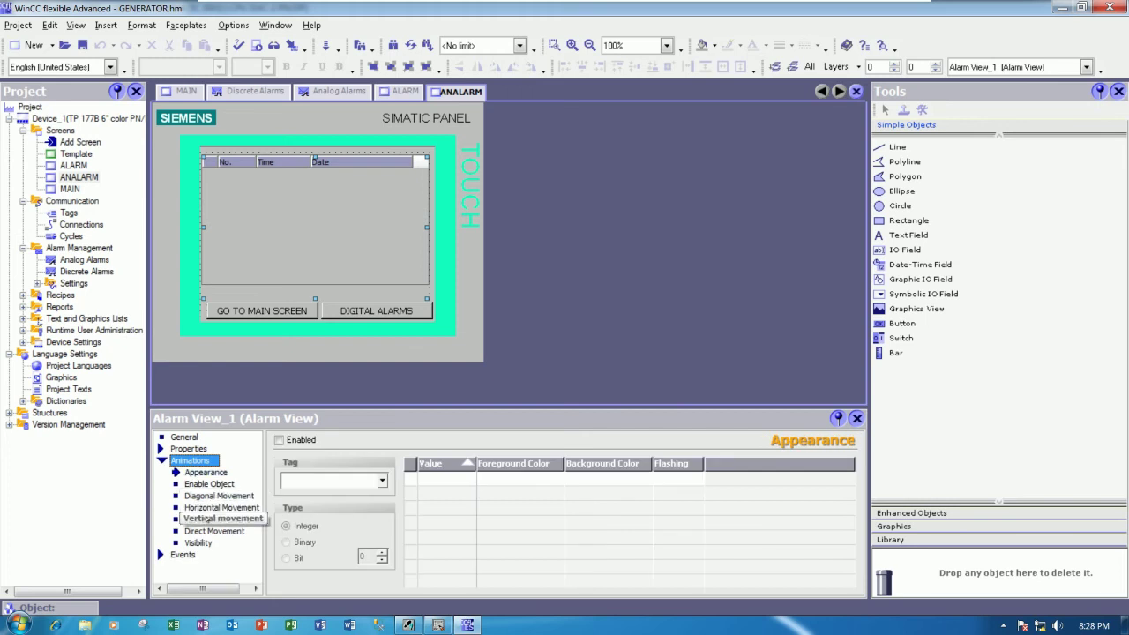
{"action": "left_click", "coordinate": [189, 448]}
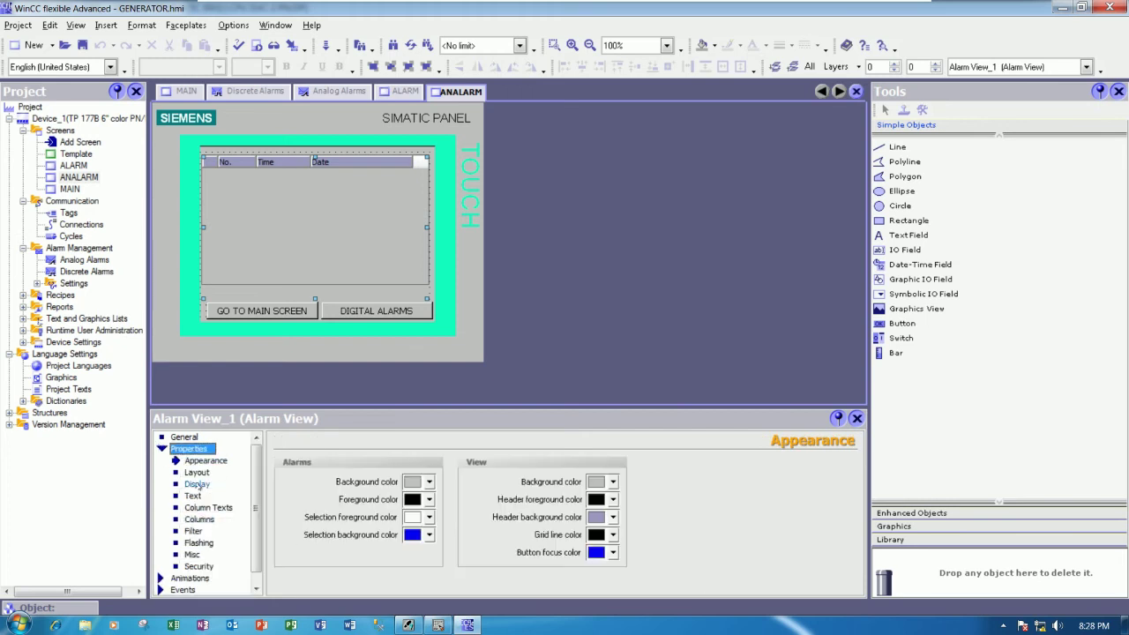
{"action": "left_click", "coordinate": [196, 484]}
{"action": "left_click", "coordinate": [471, 490]}
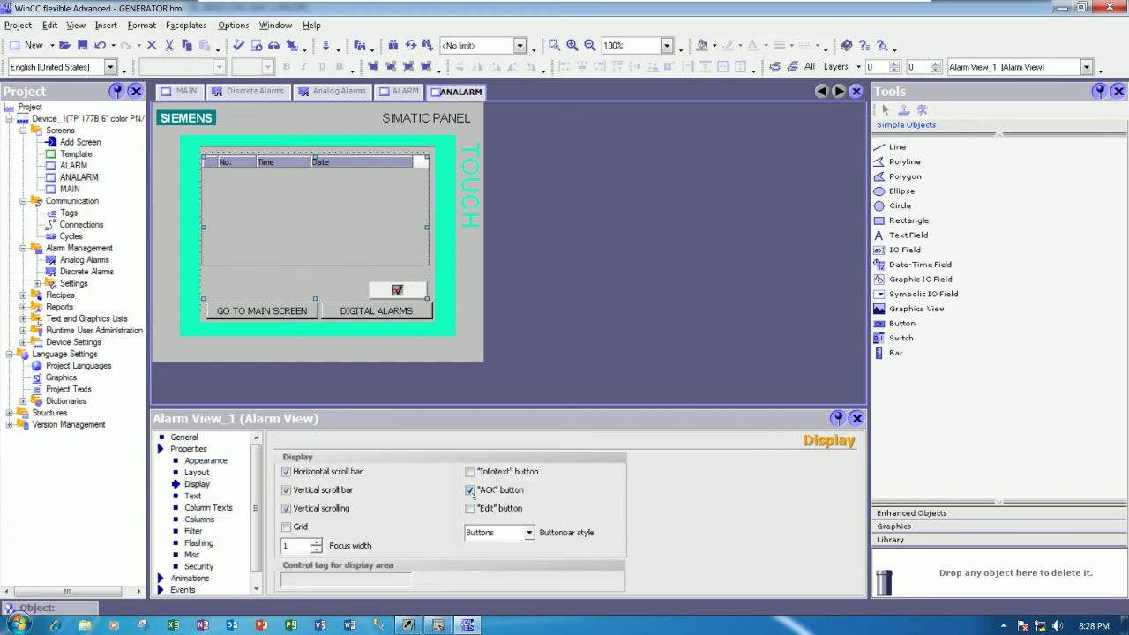
{"action": "left_click", "coordinate": [82, 45]}
Step: Start the runtime, place its window over the online OB1 program in LAD/STL/FBD, and open its analog alarms screen
{"action": "left_click", "coordinate": [255, 45]}
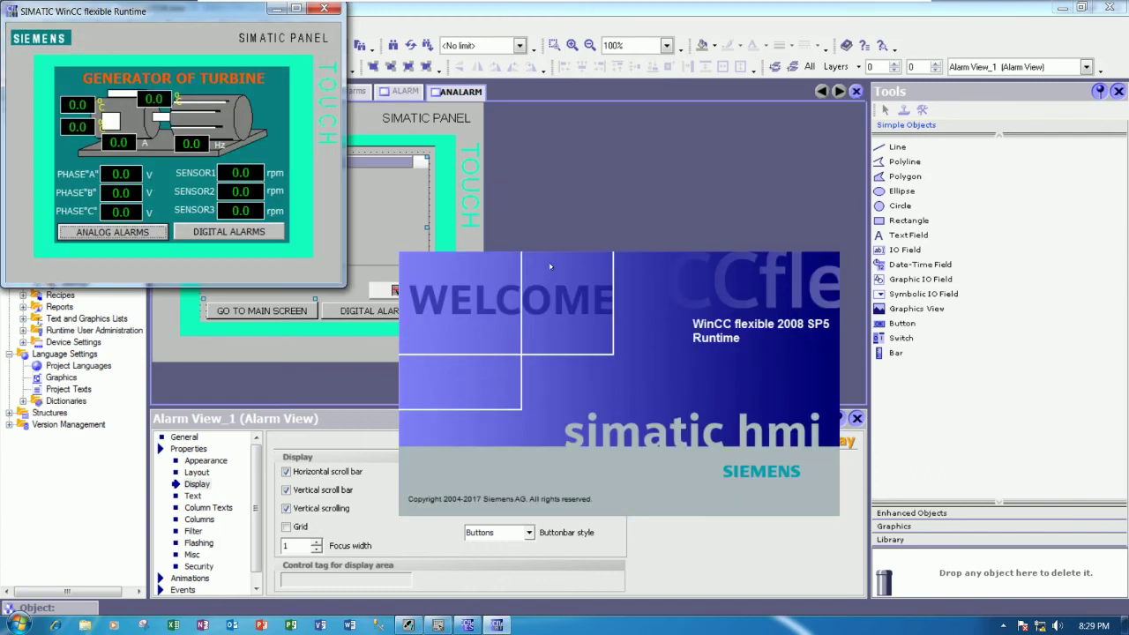
{"action": "key", "text": "alt+Tab"}
{"action": "left_click_drag", "start_coordinate": [190, 4], "coordinate": [894, 124]}
{"action": "left_click", "coordinate": [276, 40]}
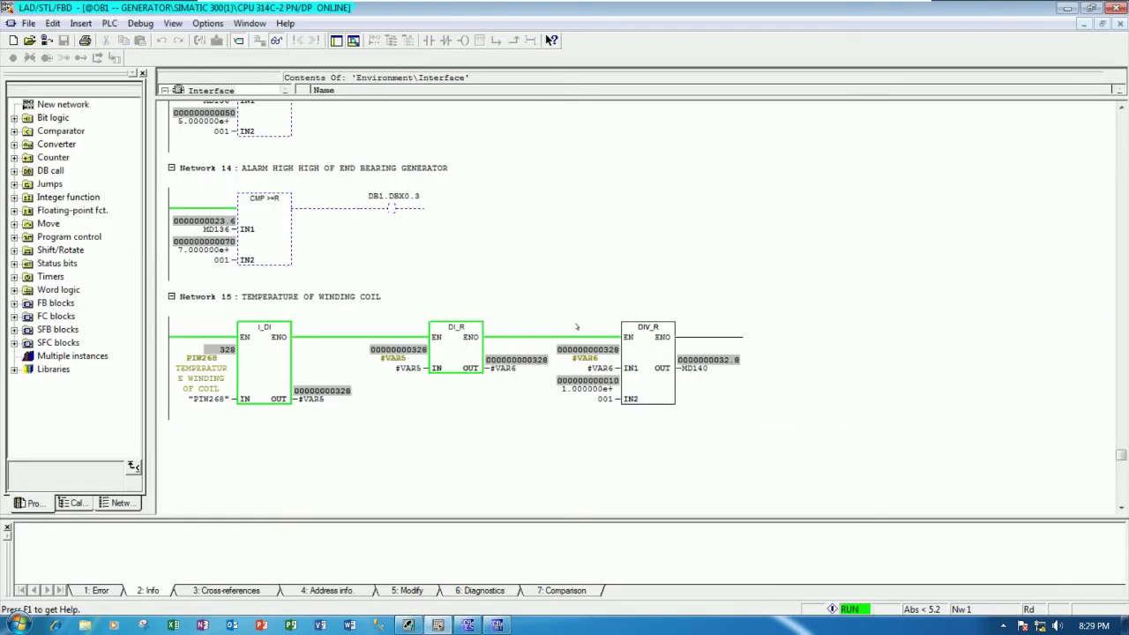
{"action": "left_click", "coordinate": [496, 624]}
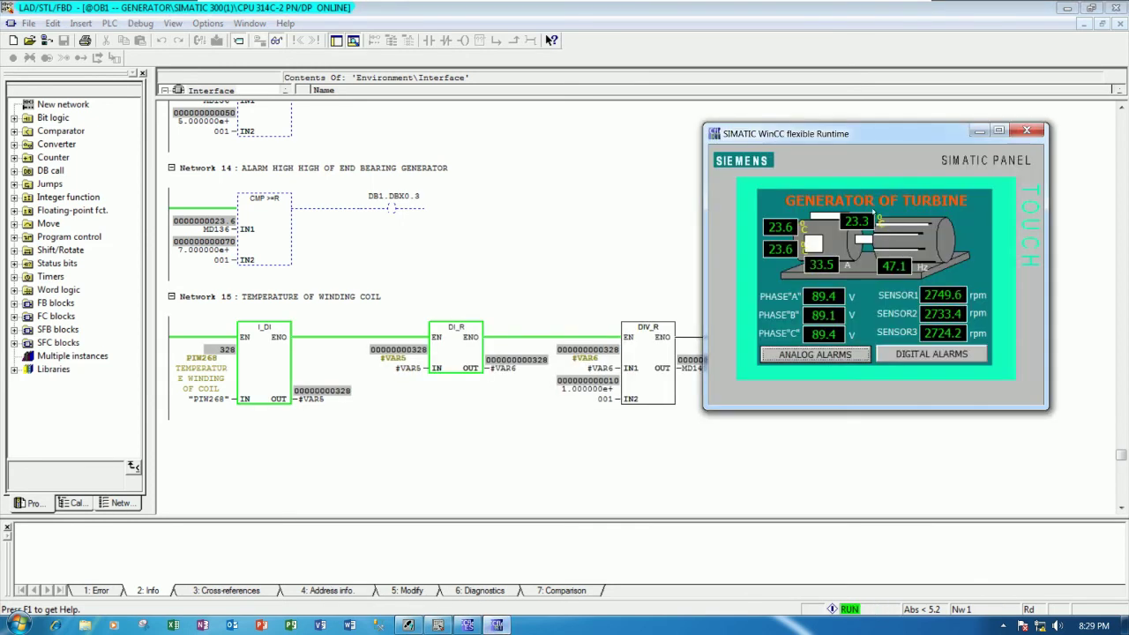
{"action": "left_click_drag", "start_coordinate": [877, 98], "coordinate": [824, 25]}
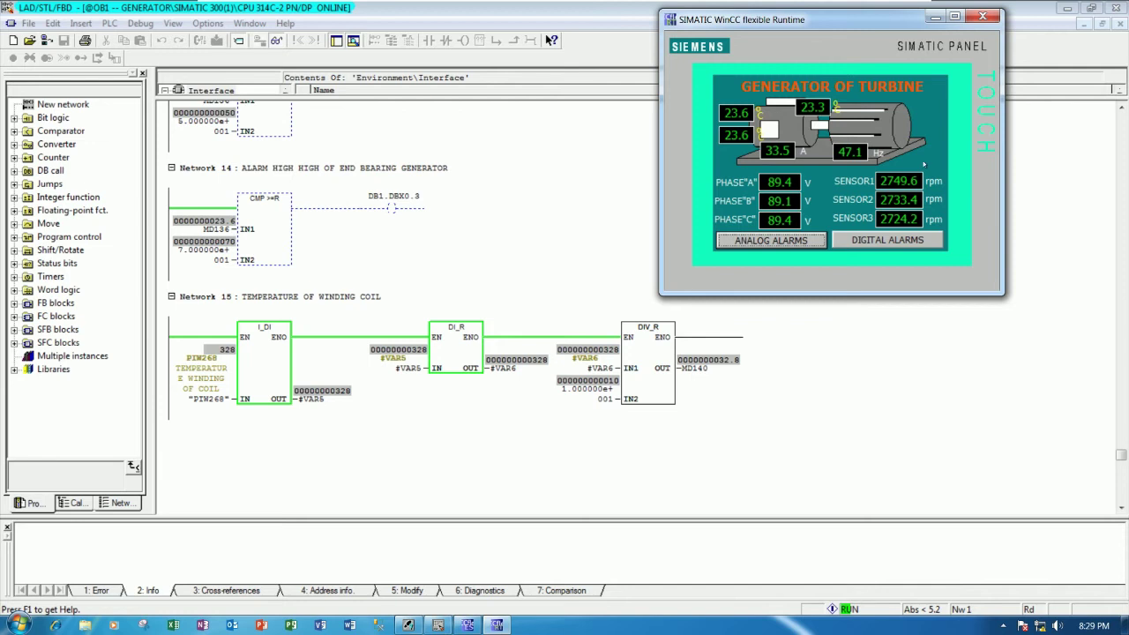
{"action": "left_click", "coordinate": [848, 242]}
{"action": "left_click", "coordinate": [802, 240]}
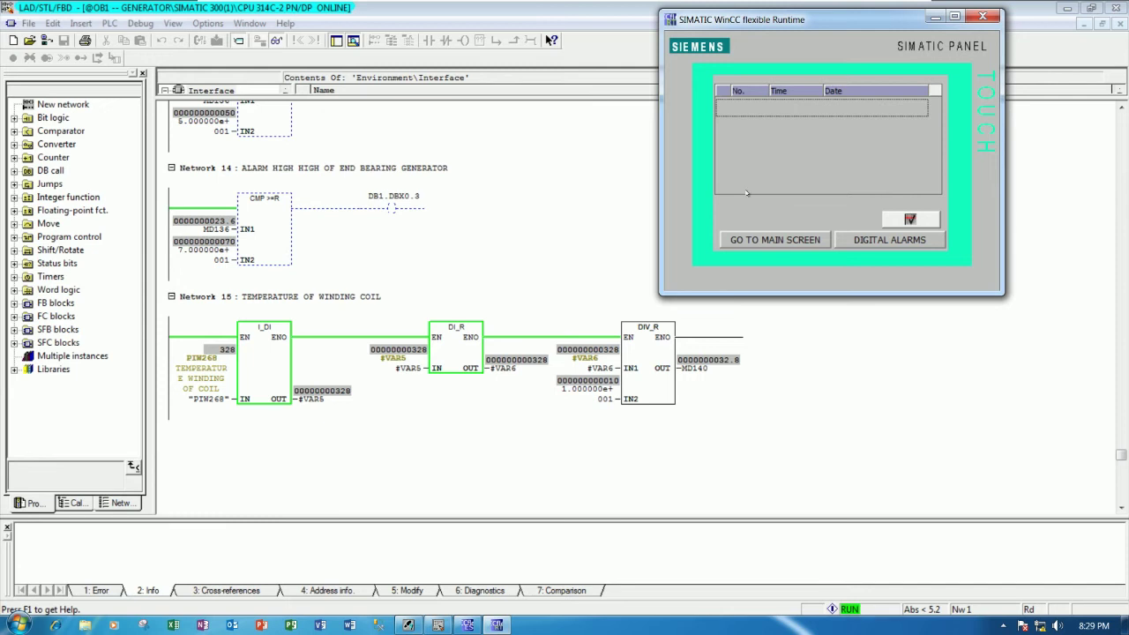
Step: Show Network 8 (SPEED SENSOR No.3) in the online OB1 program and place the runtime's main screen beside it
{"action": "left_click", "coordinate": [565, 198]}
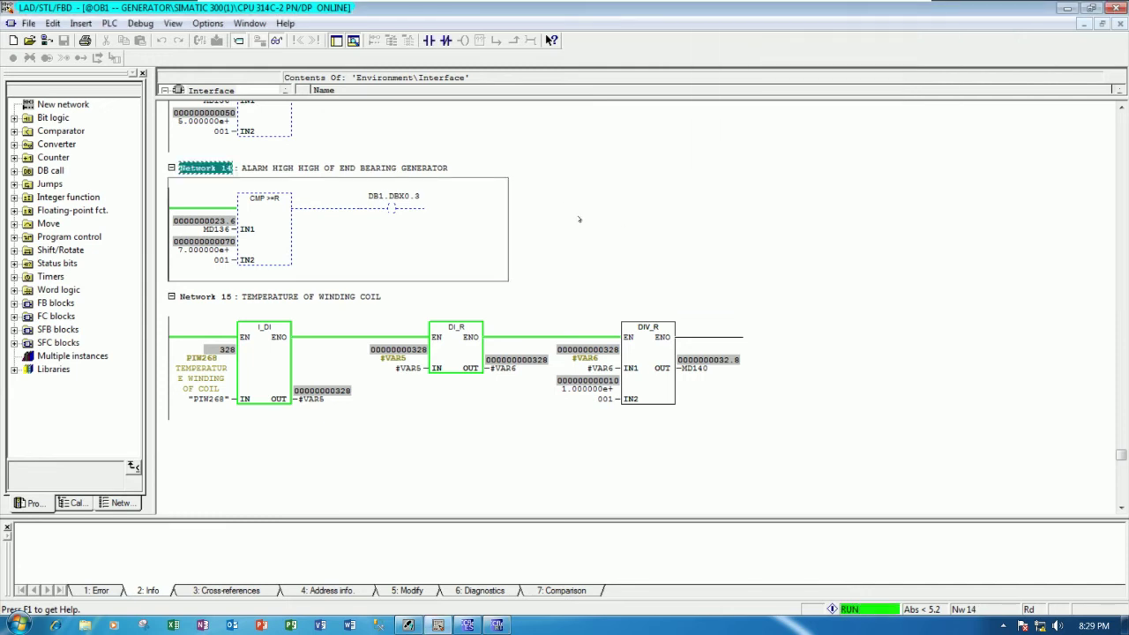
{"action": "scroll", "coordinate": [617, 264], "scroll_direction": "up", "scroll_amount": 10}
{"action": "scroll", "coordinate": [694, 182], "scroll_direction": "up", "scroll_amount": 5}
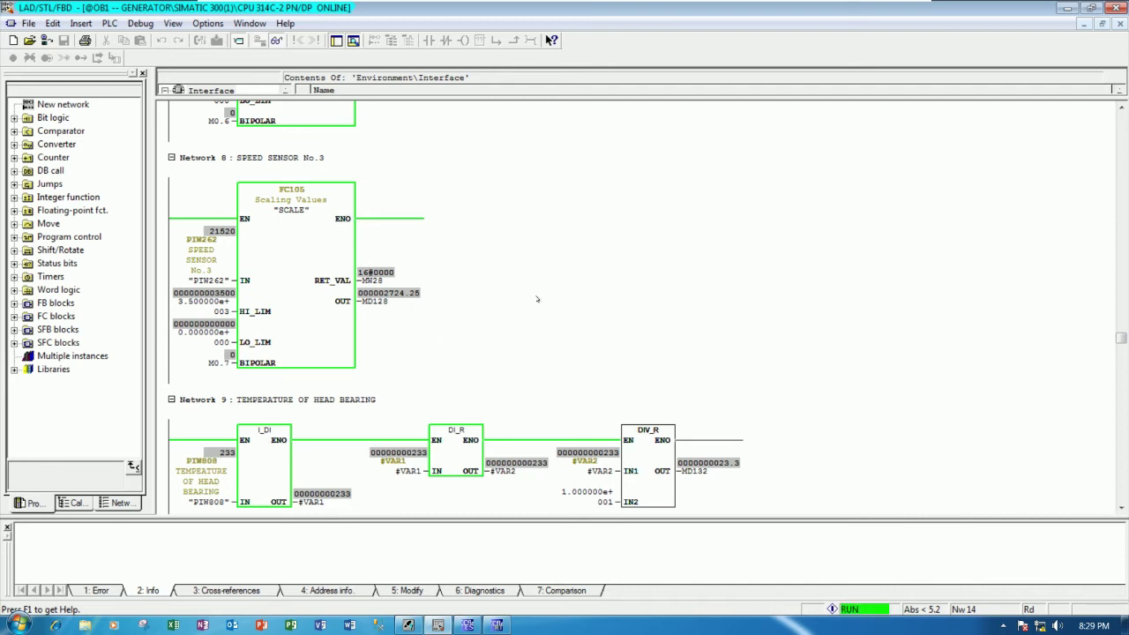
{"action": "left_click", "coordinate": [498, 625]}
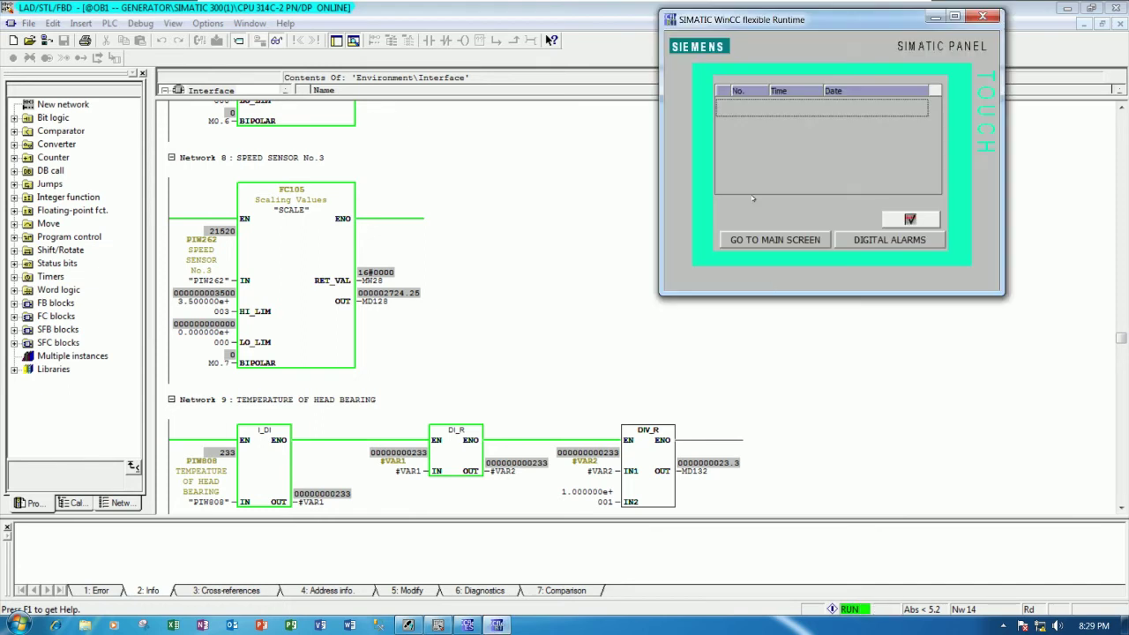
{"action": "left_click", "coordinate": [784, 243]}
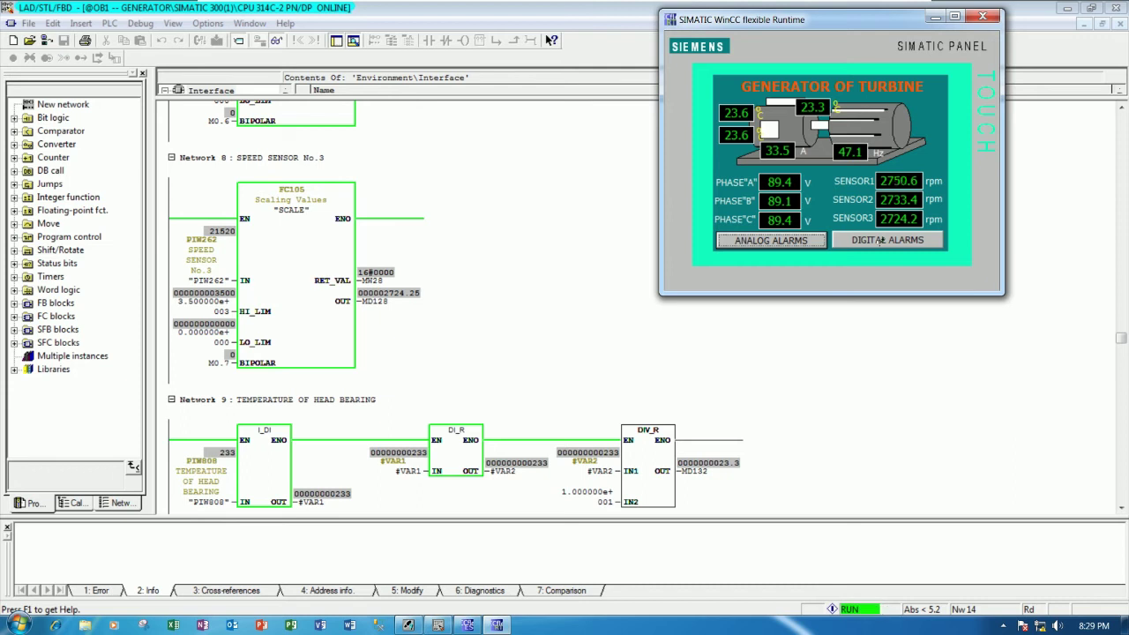
{"action": "left_click_drag", "start_coordinate": [827, 19], "coordinate": [669, 87]}
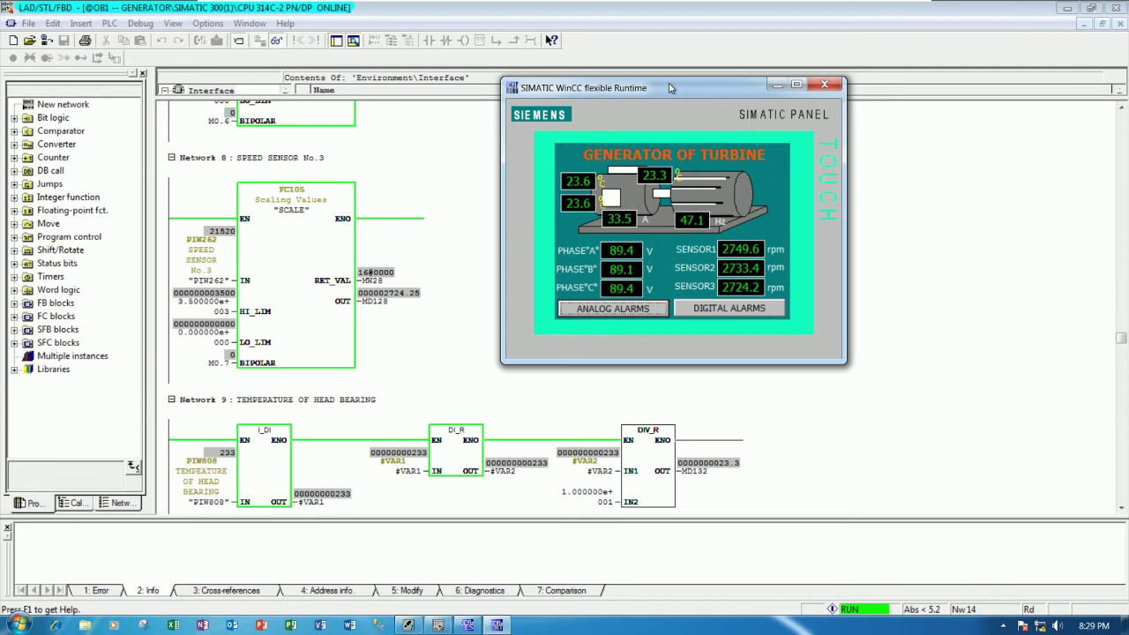
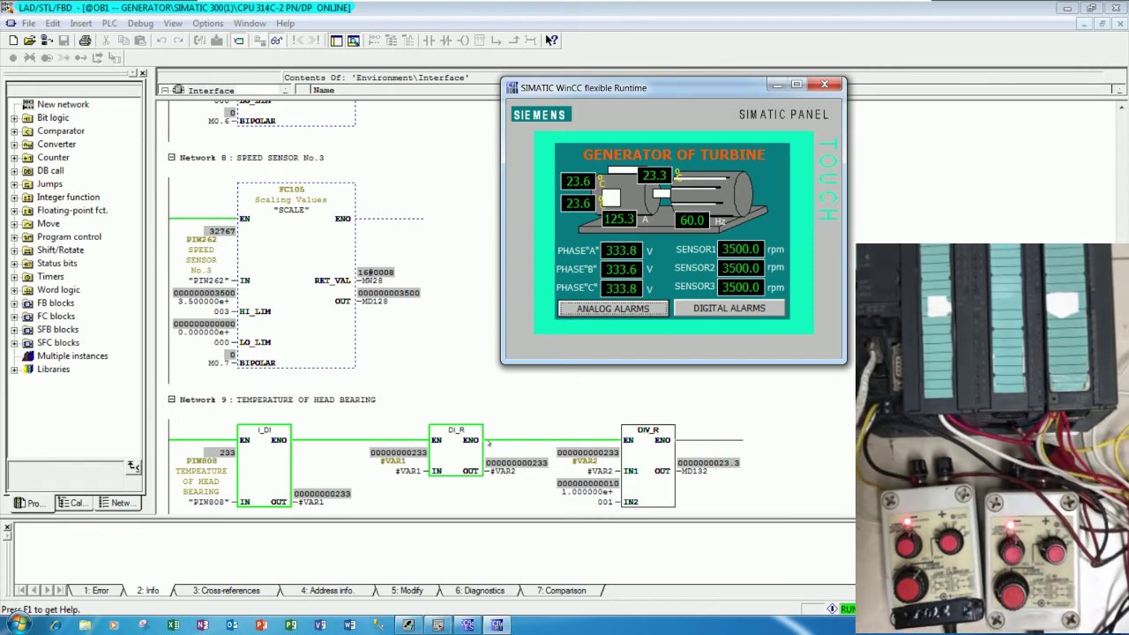
Step: Check the digital and analog alarm screens in the runtime using their navigation buttons, ending on the analog alarms screen
{"action": "left_click", "coordinate": [698, 306]}
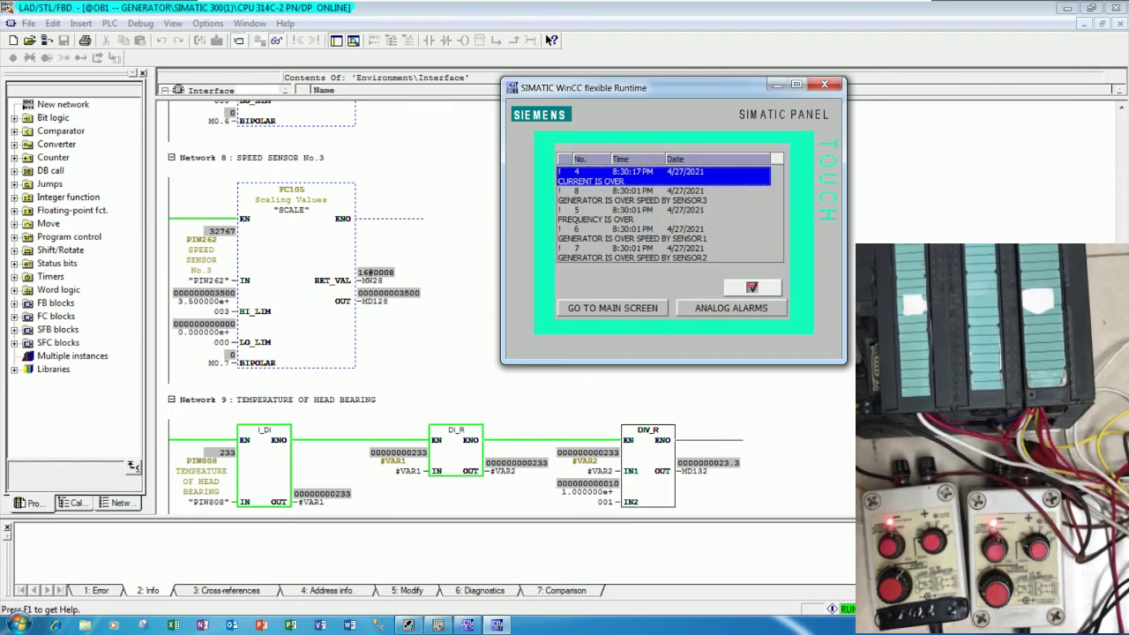
{"action": "left_click", "coordinate": [635, 305]}
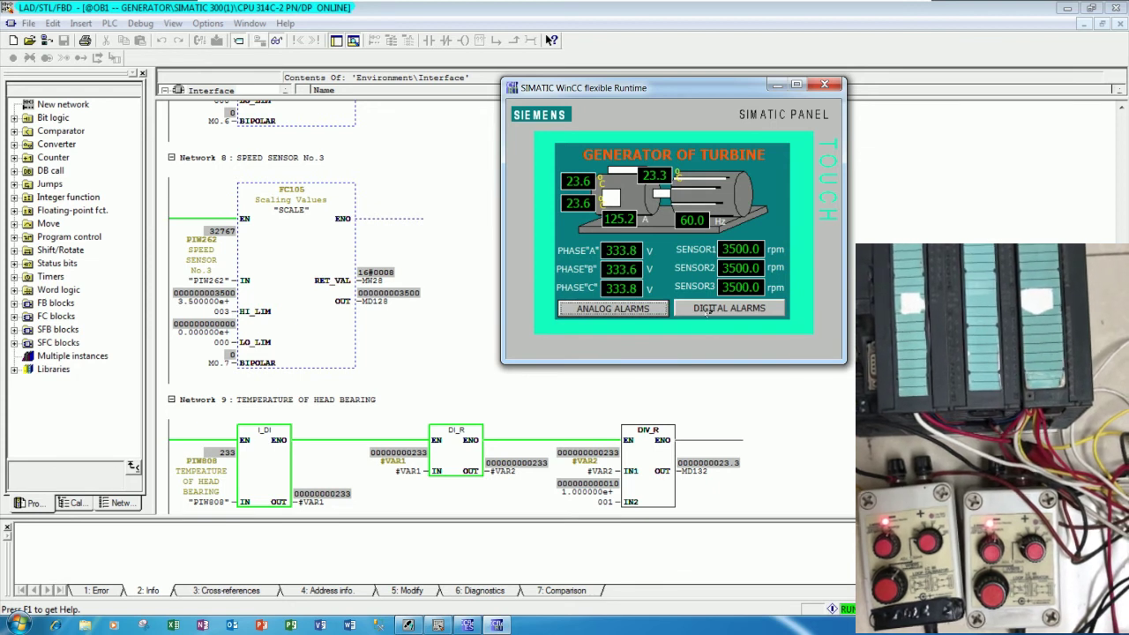
{"action": "left_click", "coordinate": [708, 311]}
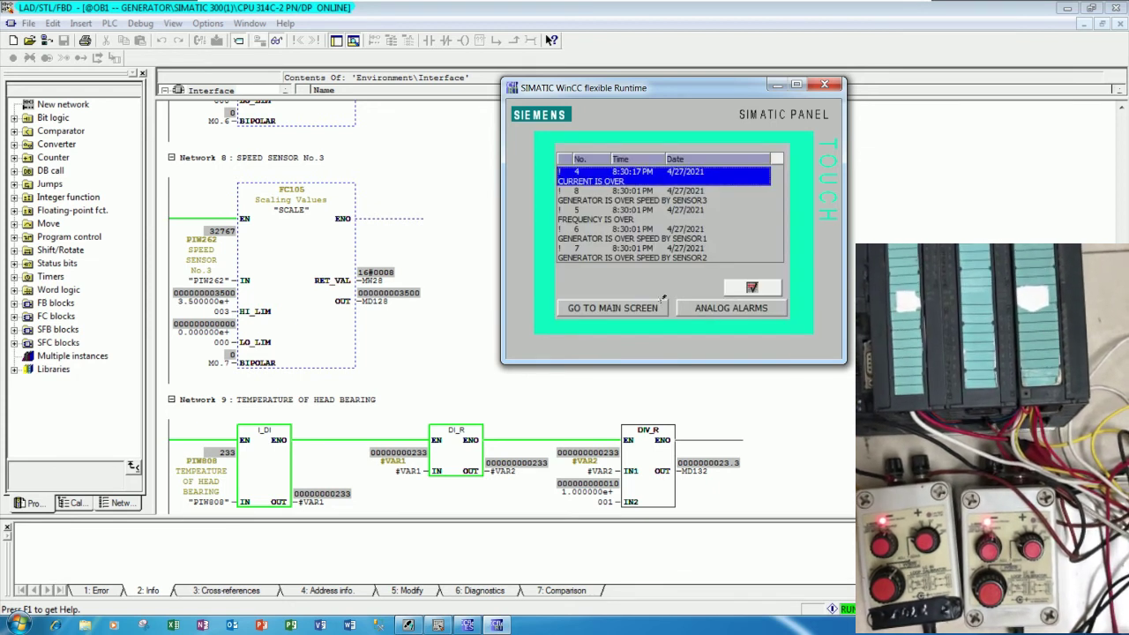
{"action": "left_click", "coordinate": [713, 310]}
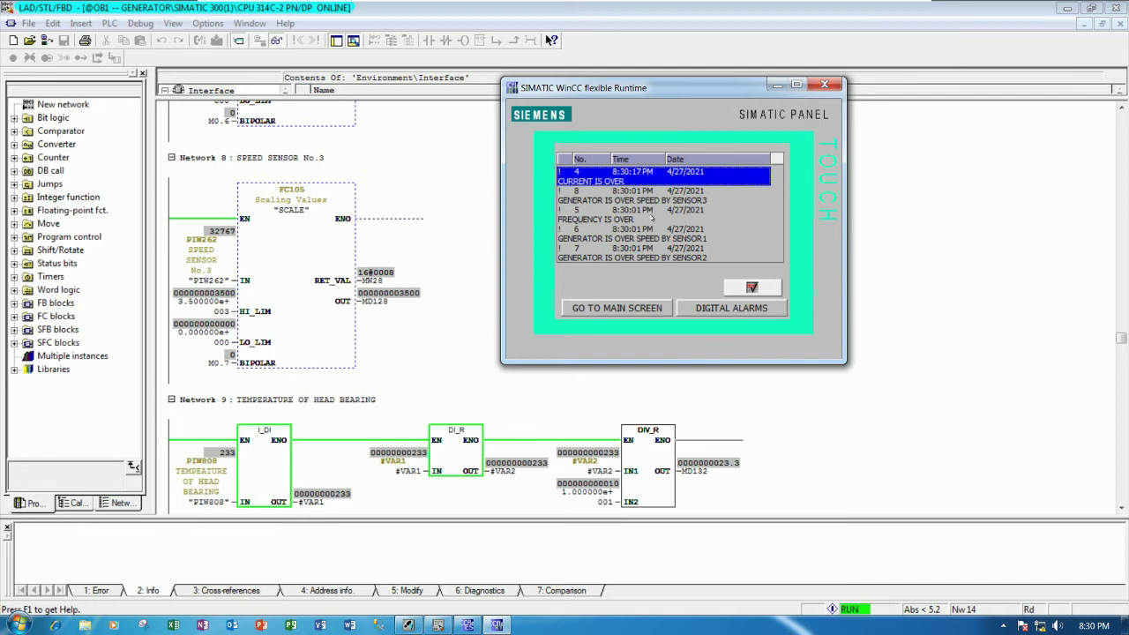
{"action": "left_click", "coordinate": [660, 309]}
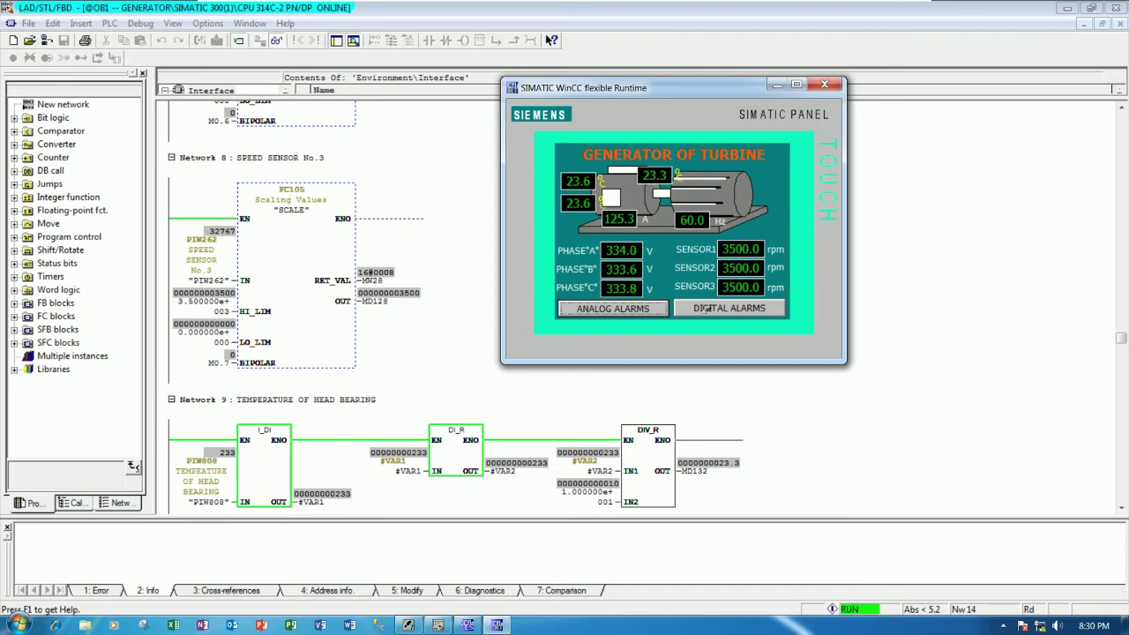
{"action": "left_click", "coordinate": [657, 308]}
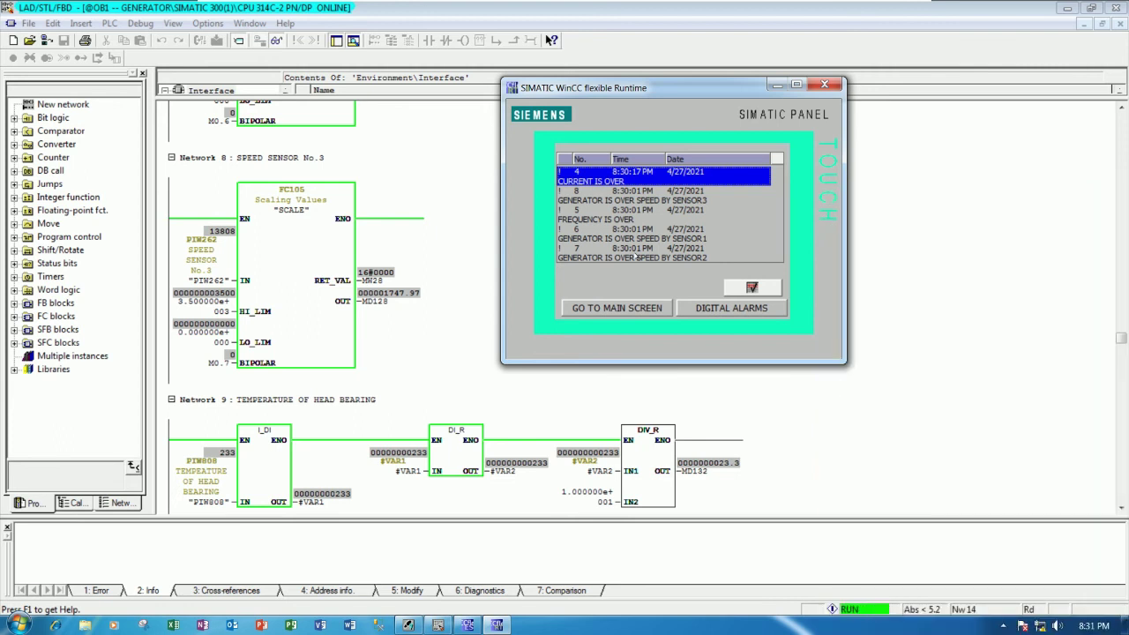
Step: Acknowledge all alarms listed on the runtime's analog alarms screen and return to the main screen
{"action": "left_click", "coordinate": [765, 287]}
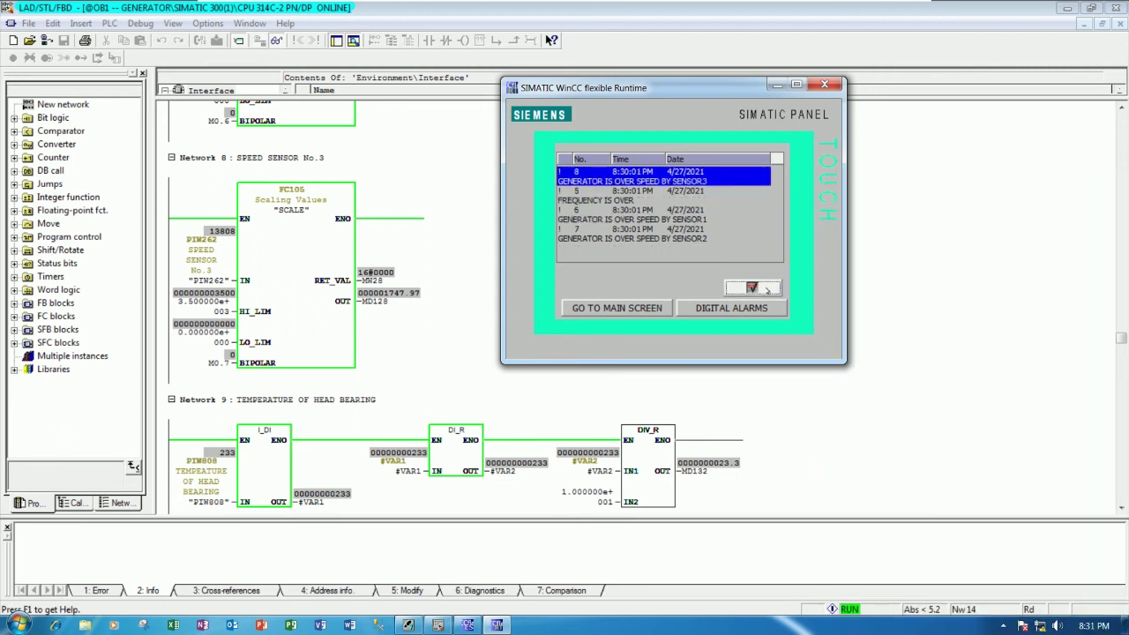
{"action": "left_click", "coordinate": [766, 288]}
{"action": "left_click", "coordinate": [766, 288]}
{"action": "left_click", "coordinate": [767, 289]}
{"action": "left_click", "coordinate": [767, 290]}
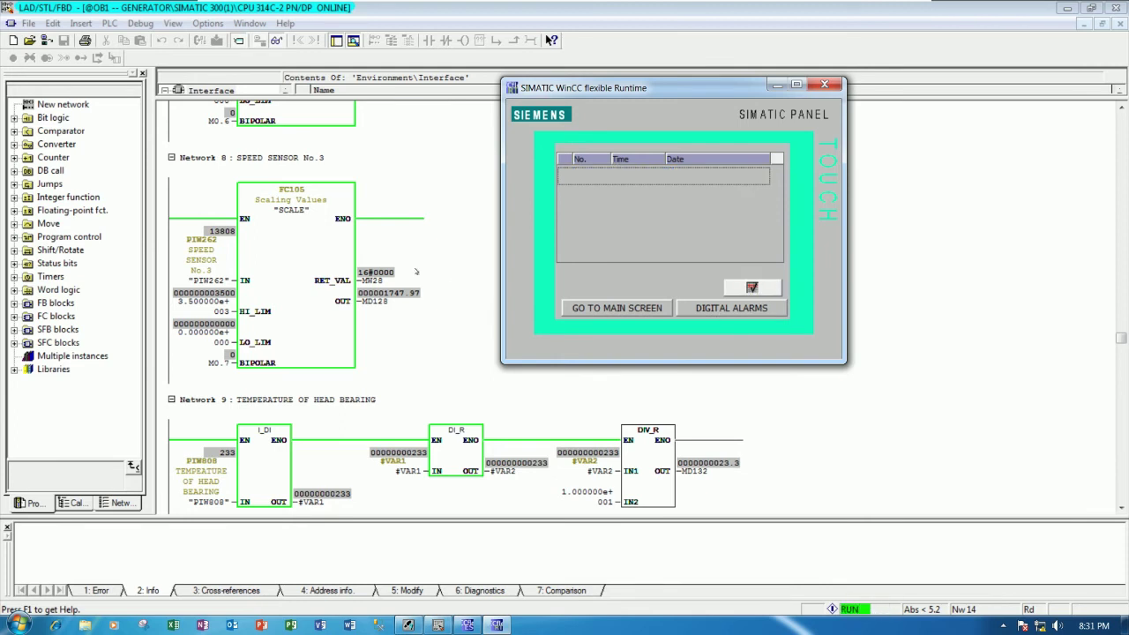
{"action": "left_click", "coordinate": [621, 310]}
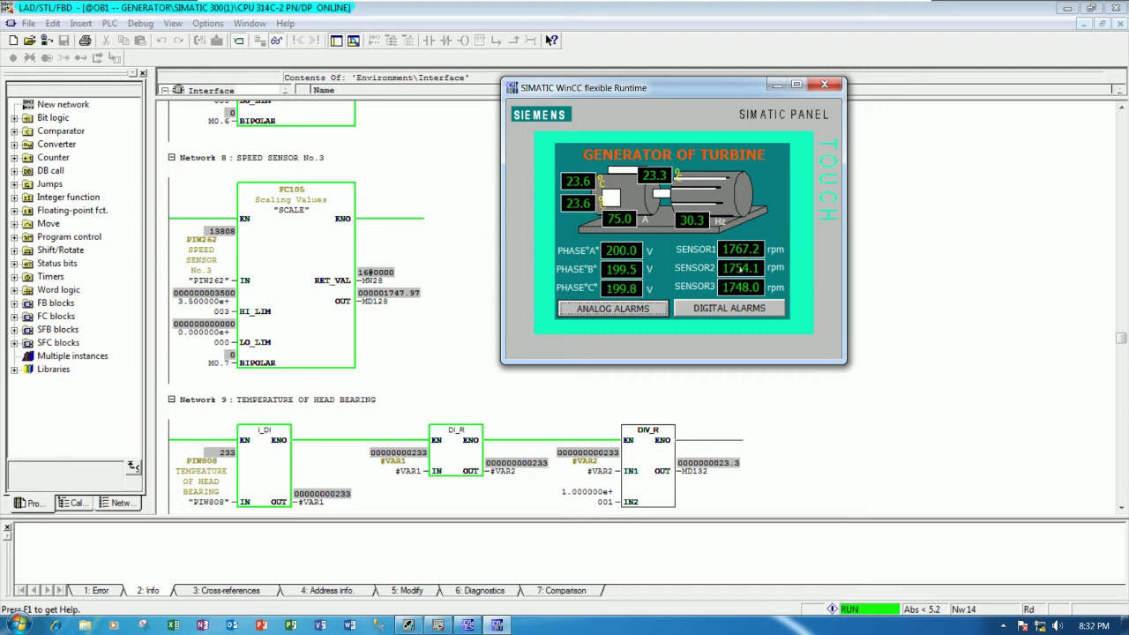
Step: Close the runtime and set the appearance animation of the MAIN screen's SENSOR1 field to tag SPEED1 with type Integer
{"action": "left_click", "coordinate": [819, 85]}
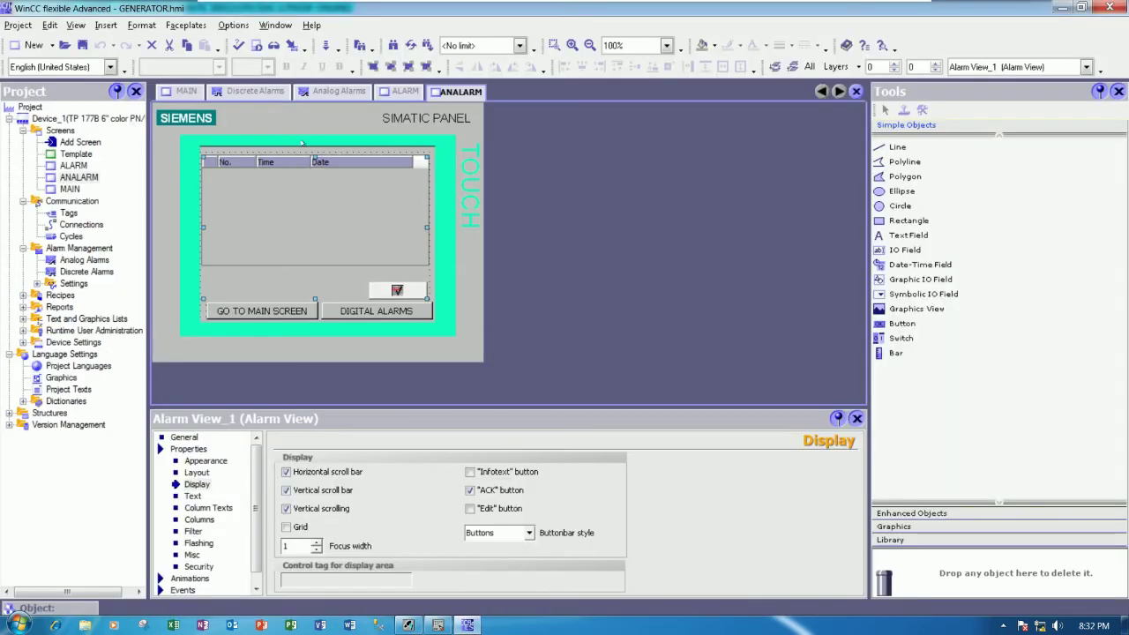
{"action": "left_click", "coordinate": [187, 90]}
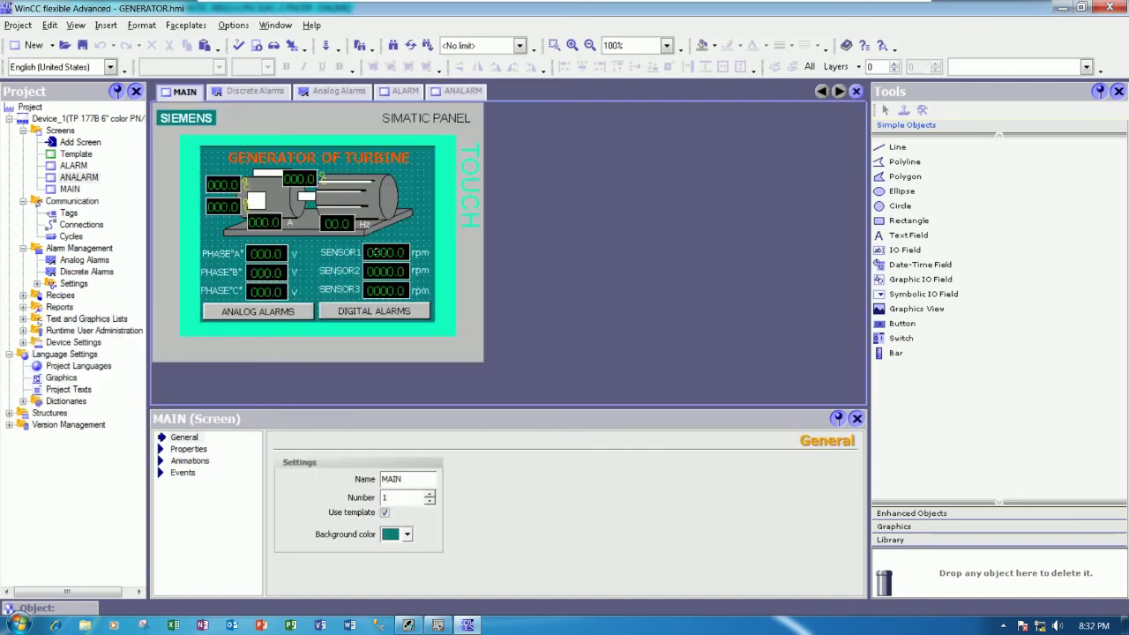
{"action": "left_click", "coordinate": [381, 254]}
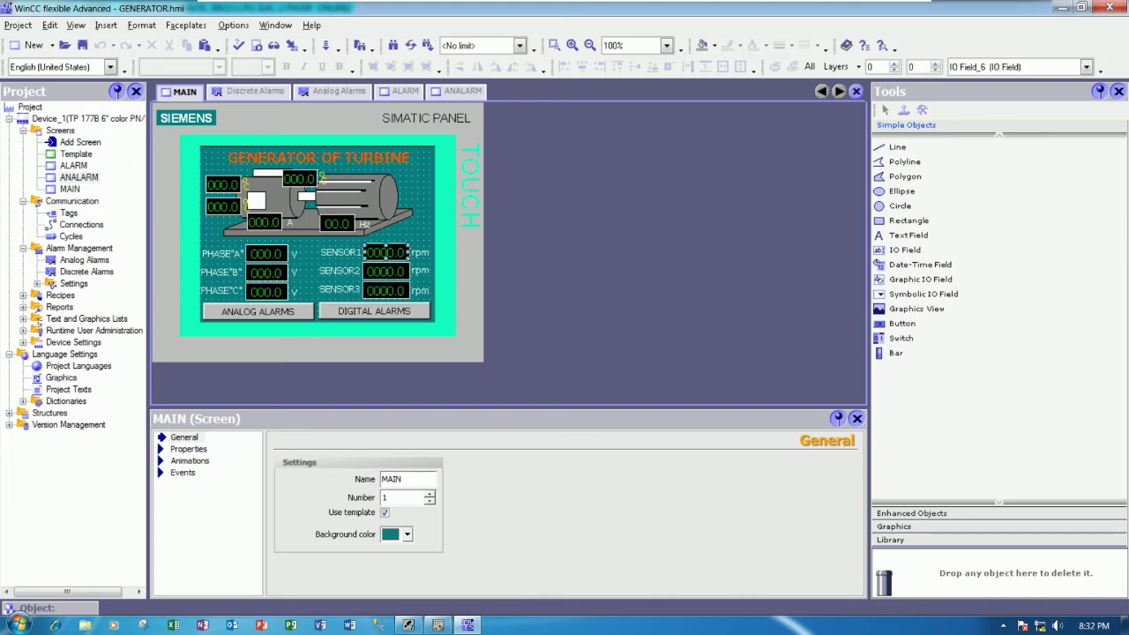
{"action": "left_click", "coordinate": [188, 461]}
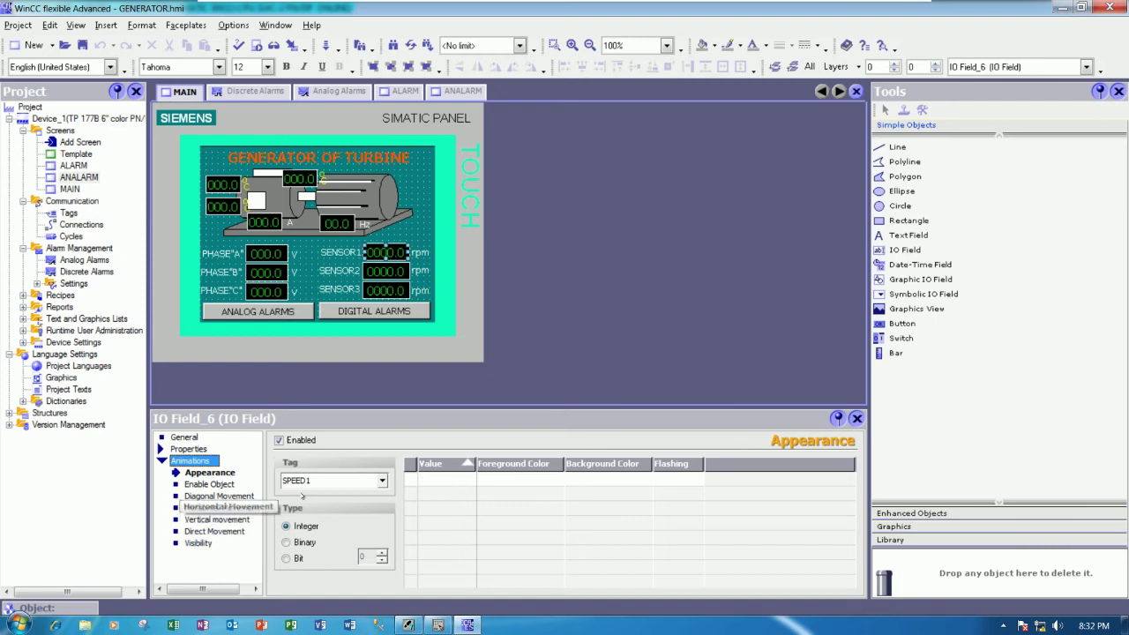
{"action": "left_click", "coordinate": [382, 480]}
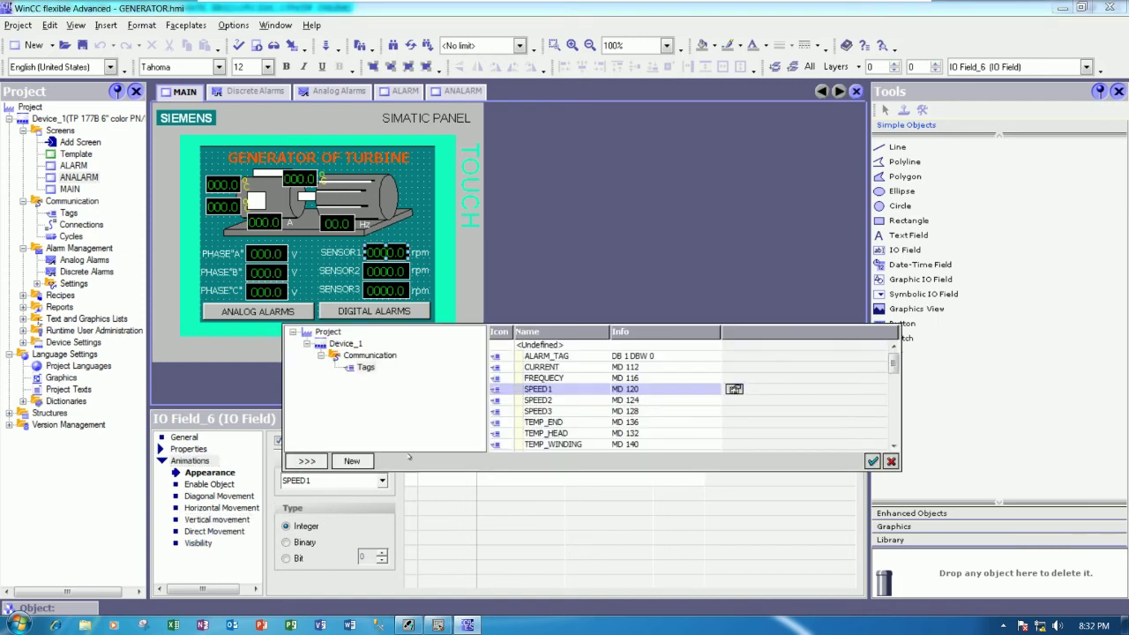
{"action": "double_click", "coordinate": [540, 389]}
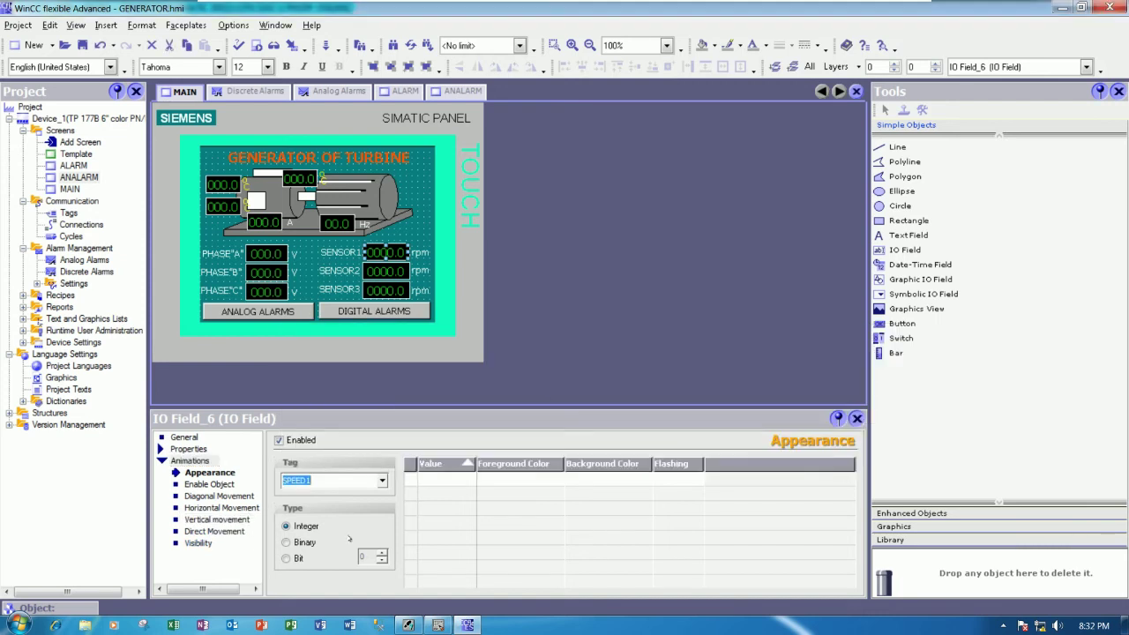
{"action": "left_click", "coordinate": [307, 531]}
Step: Add an appearance entry for value 3020 to the SENSOR1 field with an orange foreground color
{"action": "double_click", "coordinate": [448, 480]}
{"action": "left_click", "coordinate": [450, 480]}
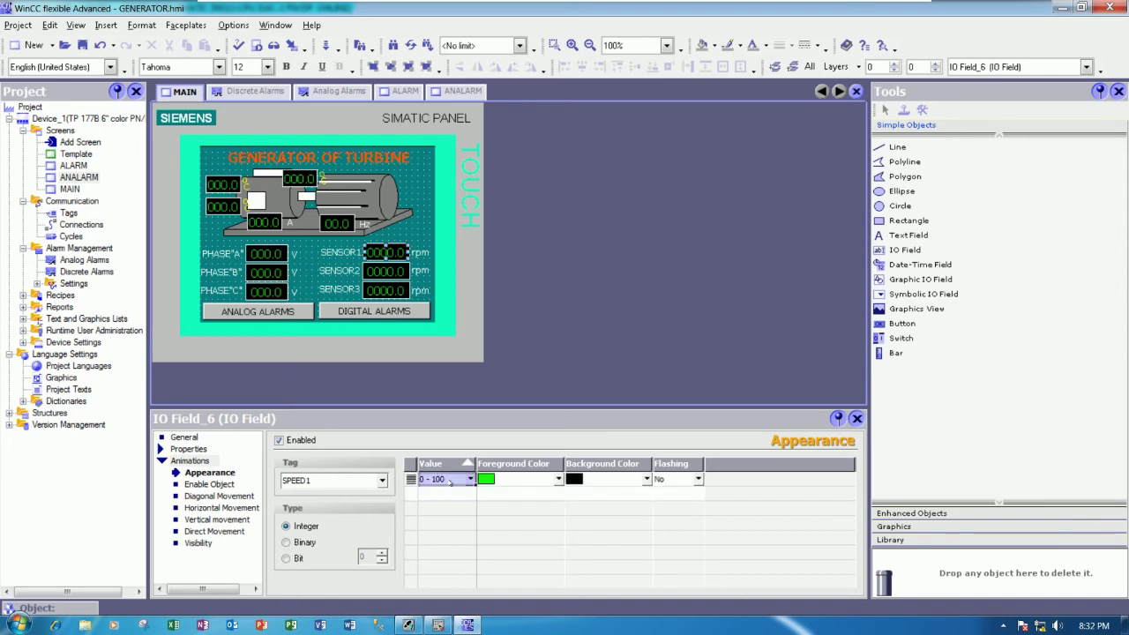
{"action": "key", "text": "ctrl+a"}
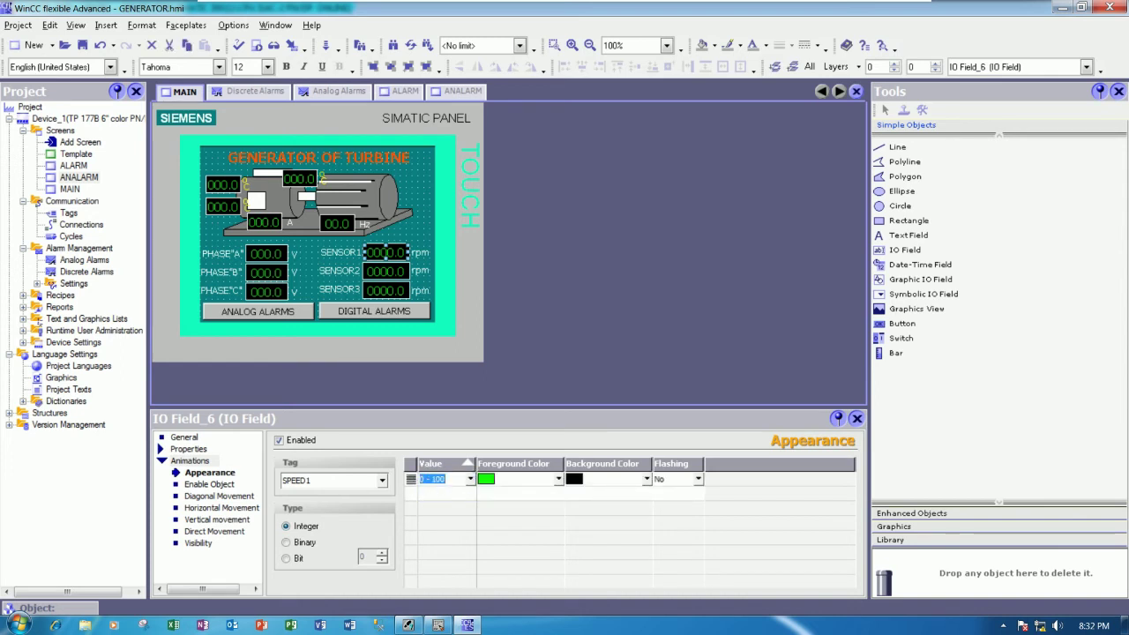
{"action": "type", "text": "30"}
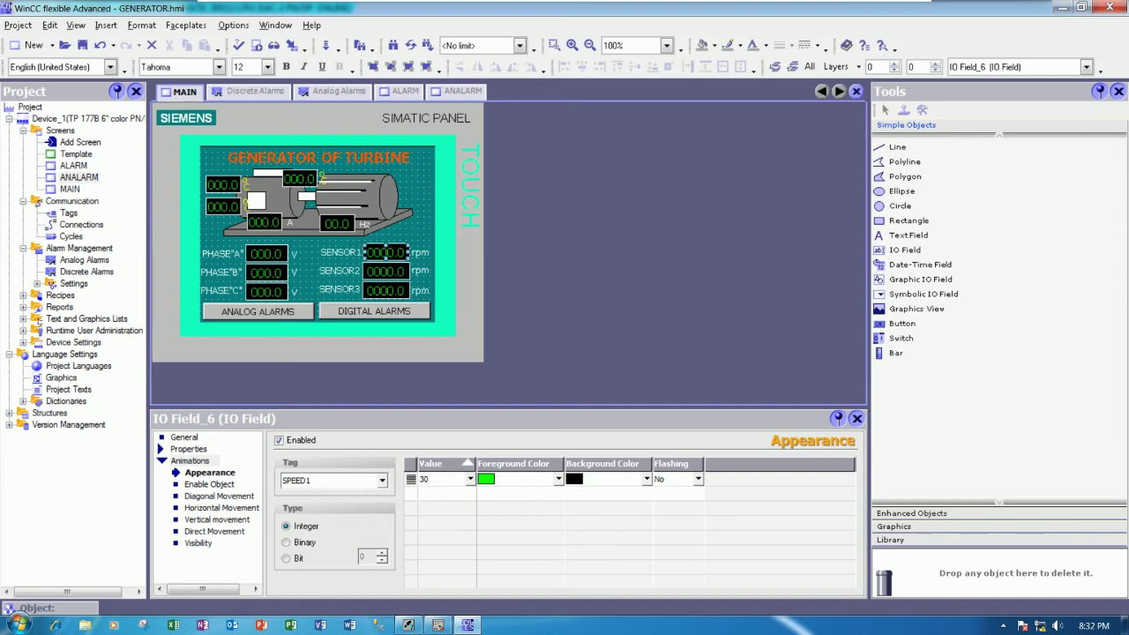
{"action": "type", "text": "20"}
{"action": "key", "text": "Tab"}
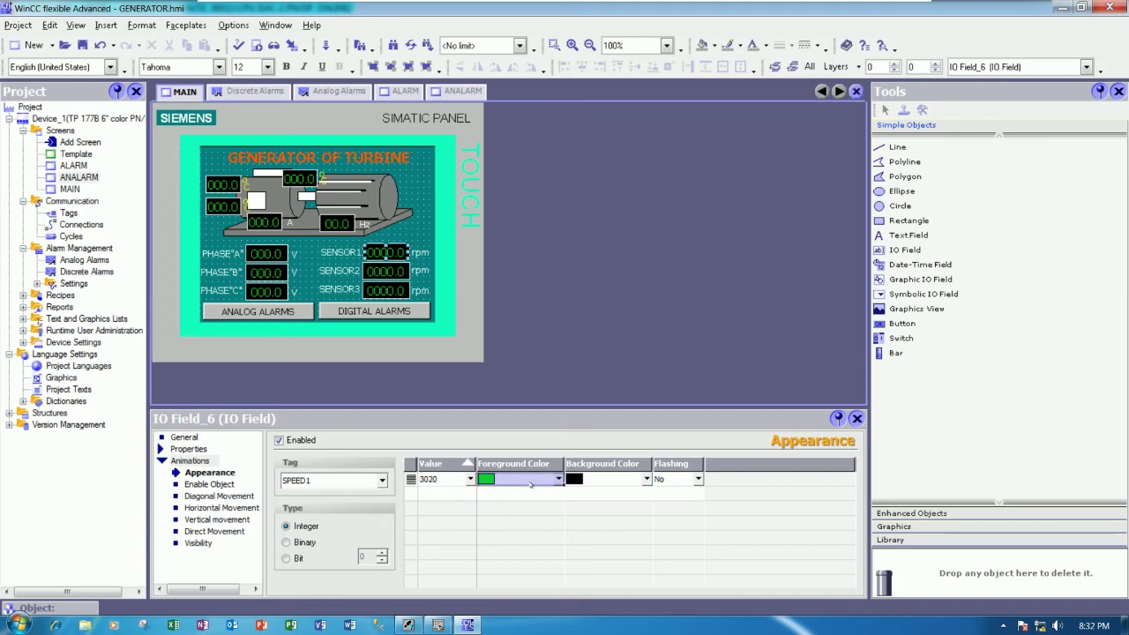
{"action": "left_click", "coordinate": [558, 479]}
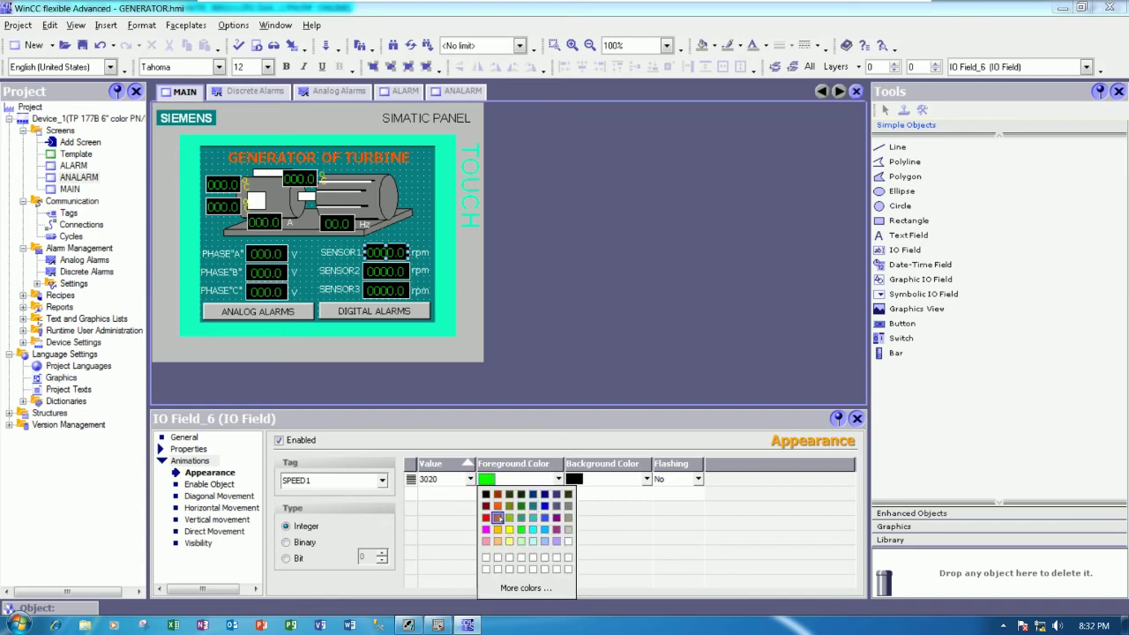
{"action": "left_click", "coordinate": [497, 517]}
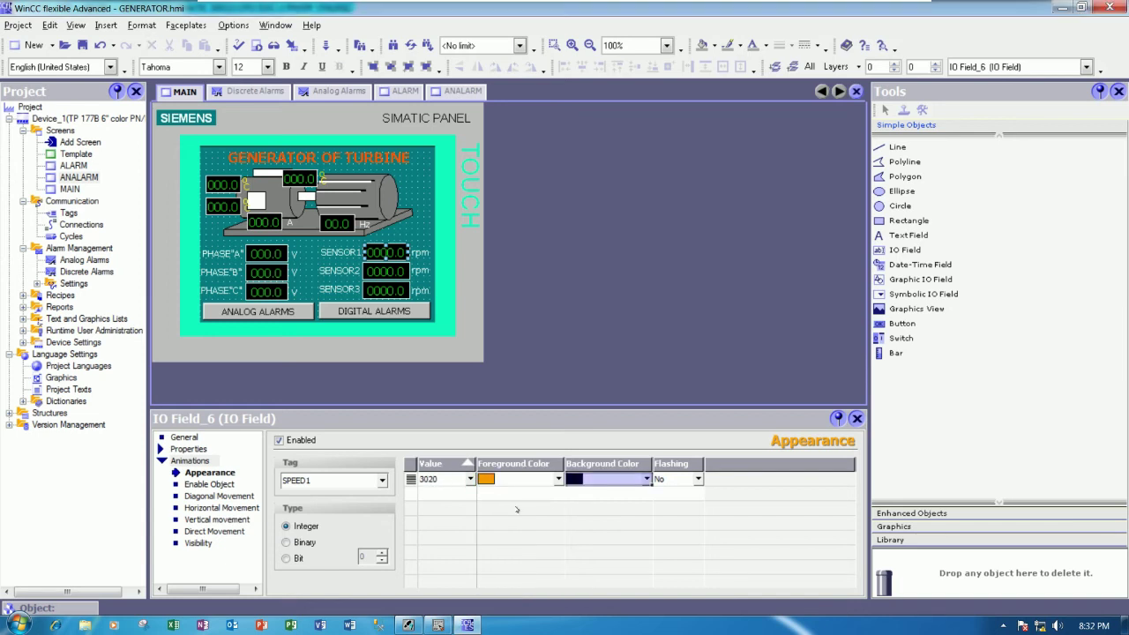
Step: Add a second appearance entry and extend the first entry's value range to 3020 - 3025
{"action": "left_click", "coordinate": [453, 495]}
{"action": "key", "text": "Return"}
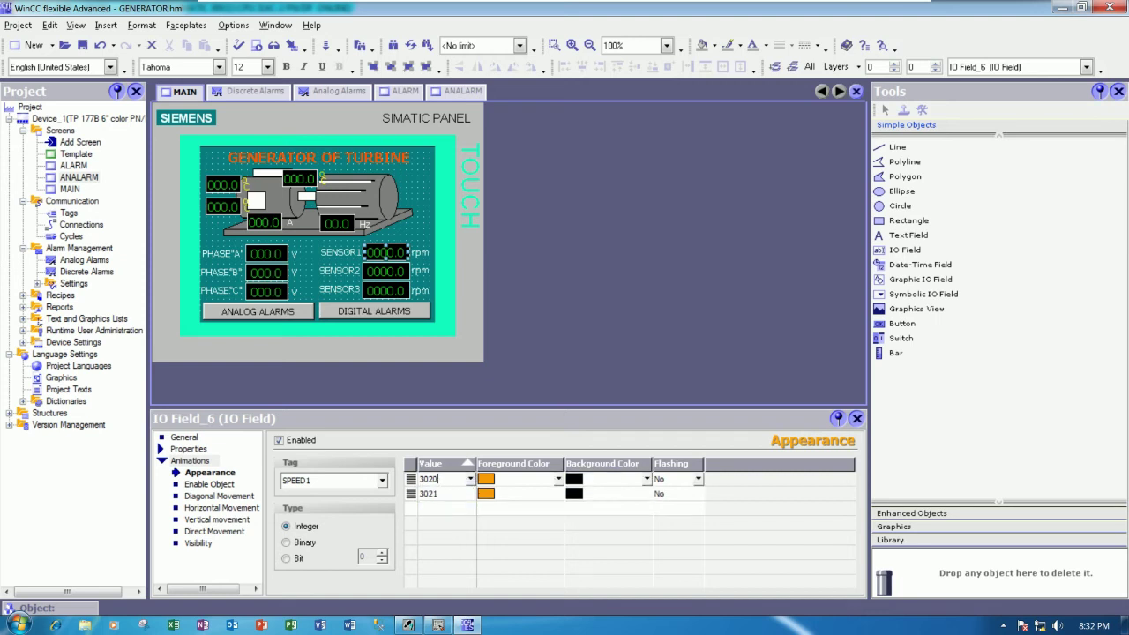
{"action": "type", "text": "-3025"}
{"action": "key", "text": "Tab"}
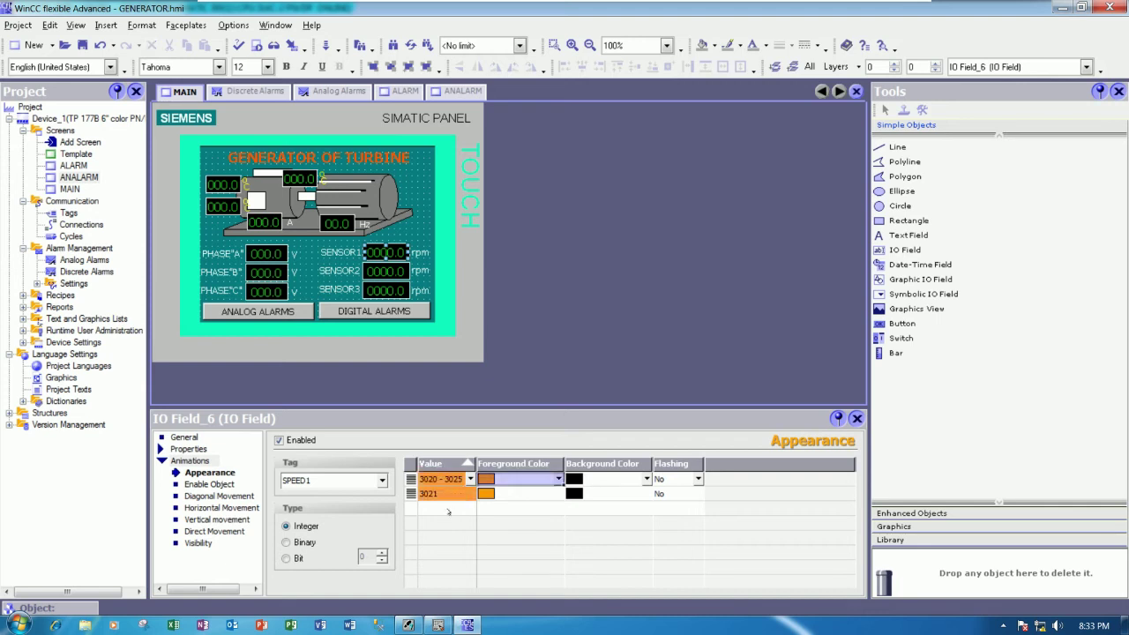
{"action": "left_click", "coordinate": [436, 496]}
{"action": "key", "text": "BackSpace"}
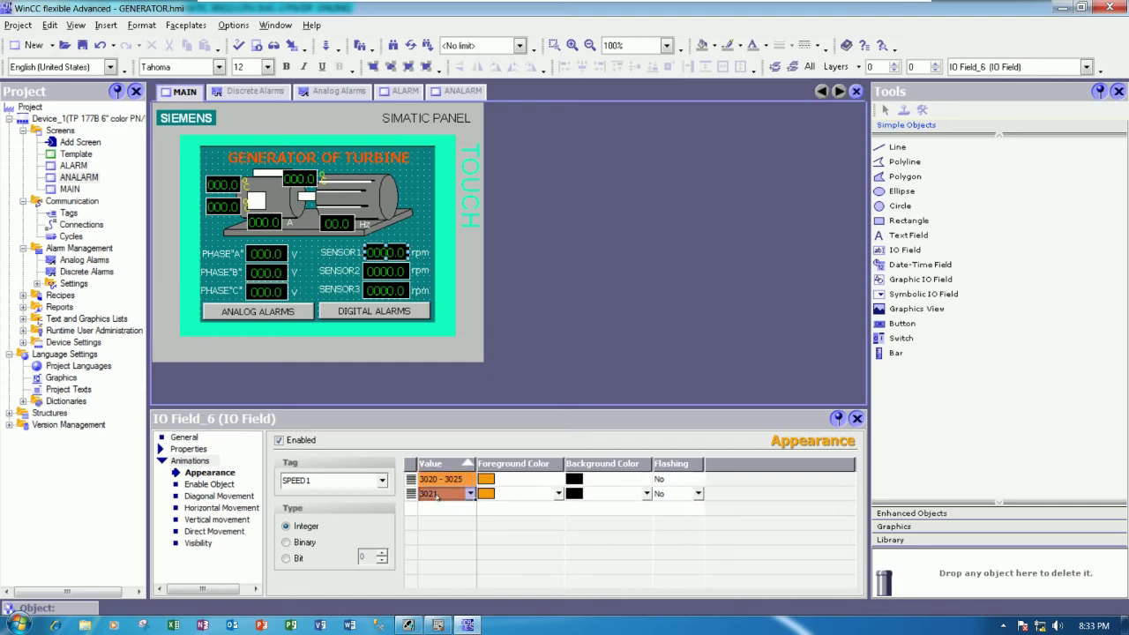
{"action": "type", "text": "1"}
{"action": "left_click", "coordinate": [447, 479]}
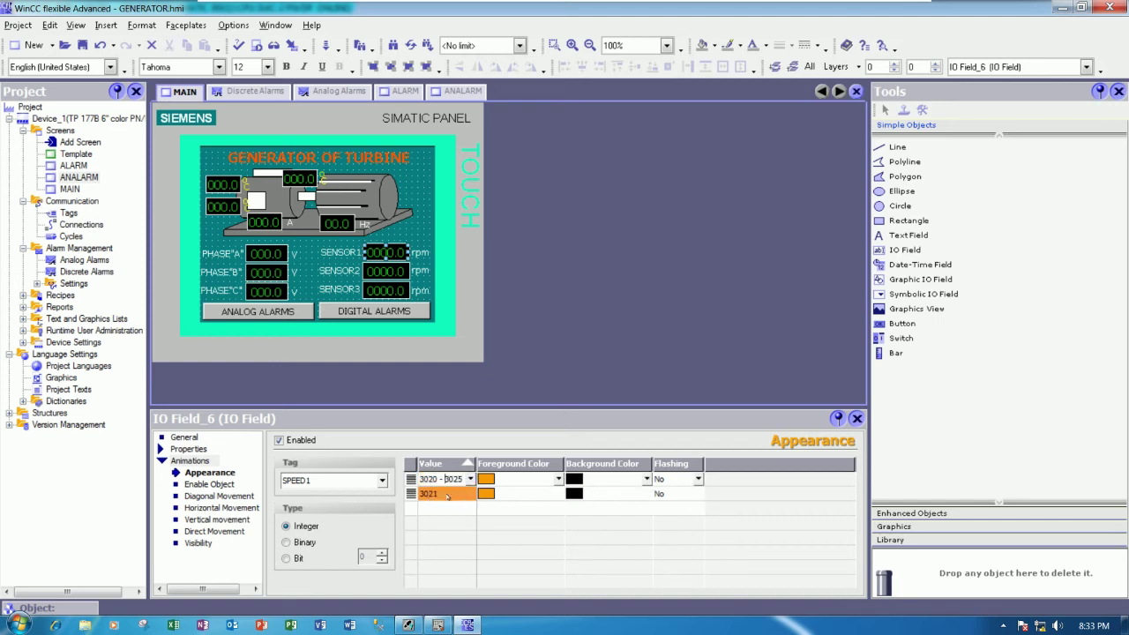
{"action": "key", "text": "BackSpace"}
{"action": "key", "text": "BackSpace"}
{"action": "key", "text": "BackSpace"}
{"action": "type", "text": "-"}
{"action": "left_click", "coordinate": [445, 494]}
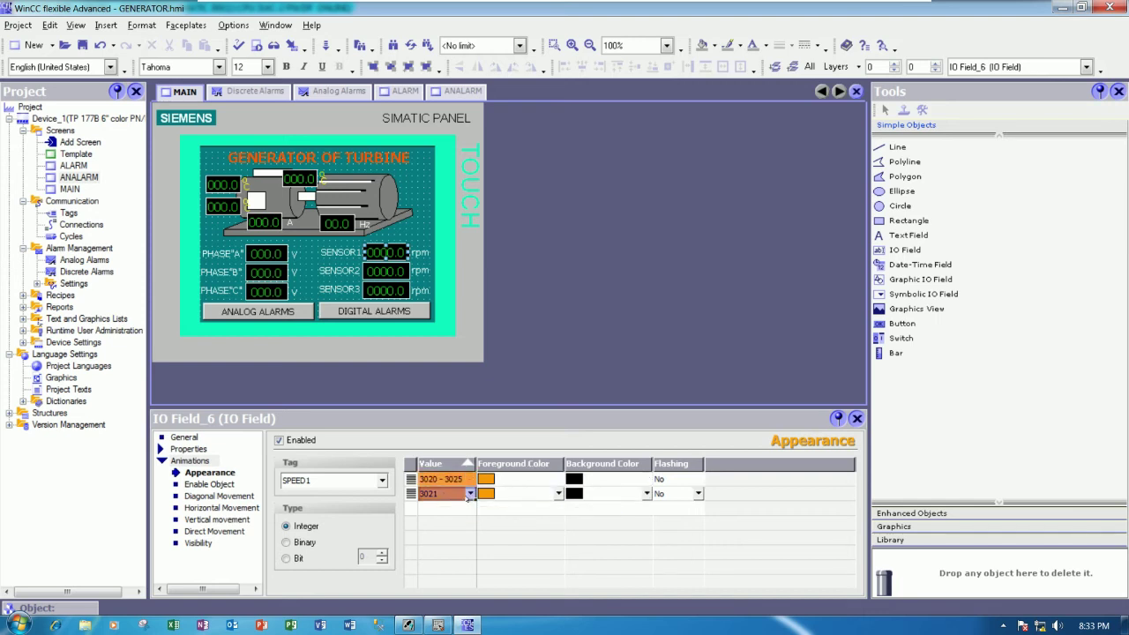
{"action": "left_click", "coordinate": [470, 493]}
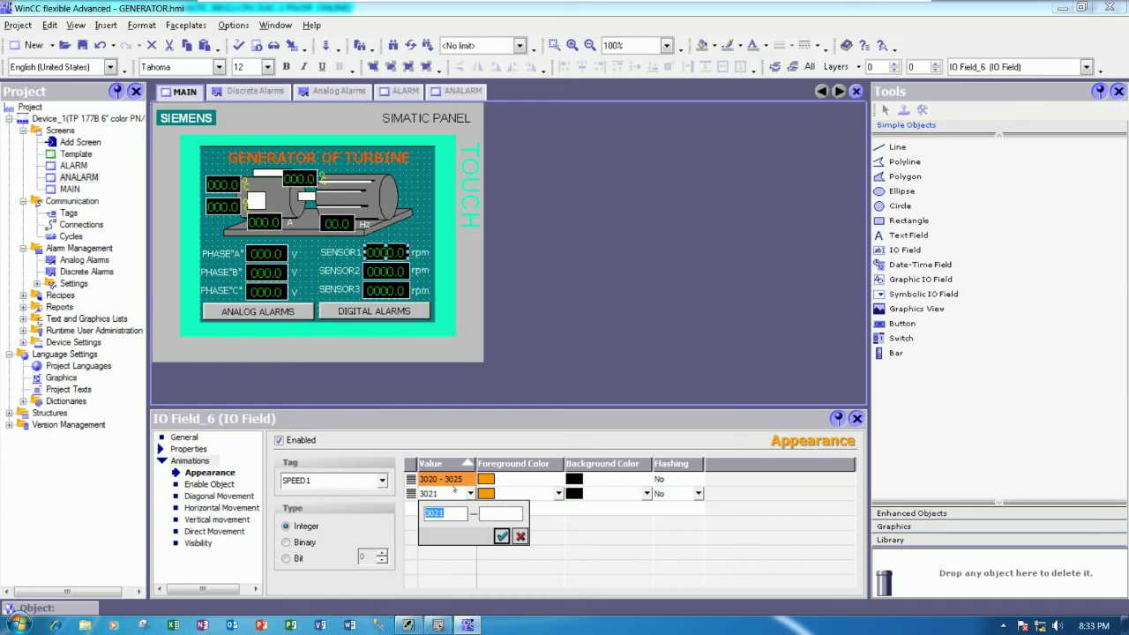
{"action": "left_click", "coordinate": [453, 487]}
{"action": "left_click", "coordinate": [458, 478]}
{"action": "left_click", "coordinate": [457, 494]}
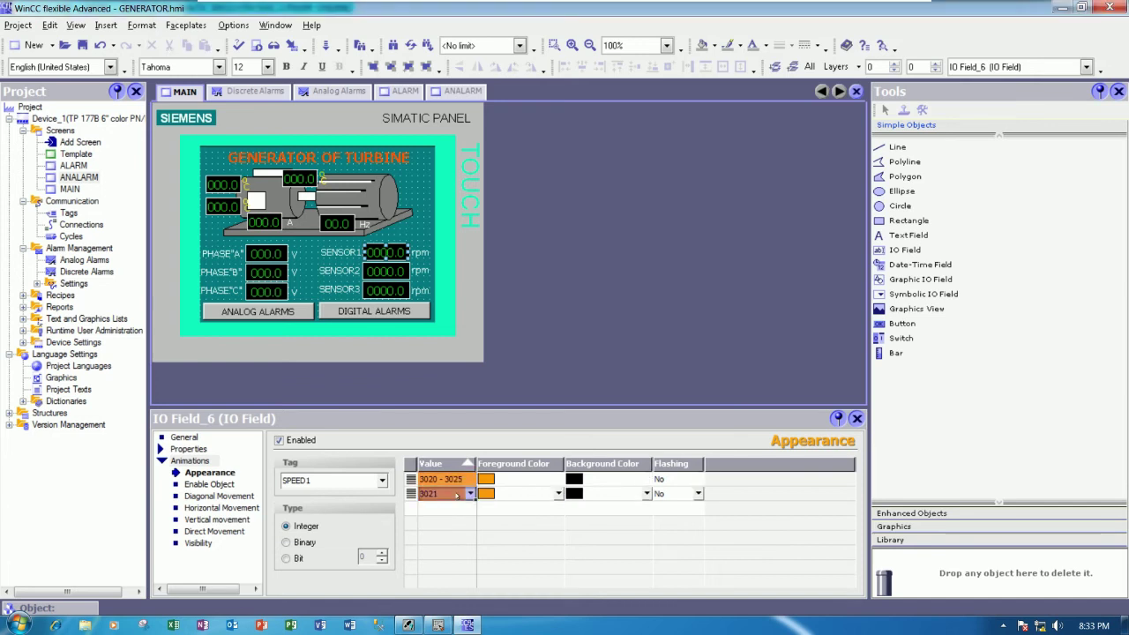
Step: Set the second appearance entry's value range to 3030 - 3100
{"action": "left_click", "coordinate": [470, 493]}
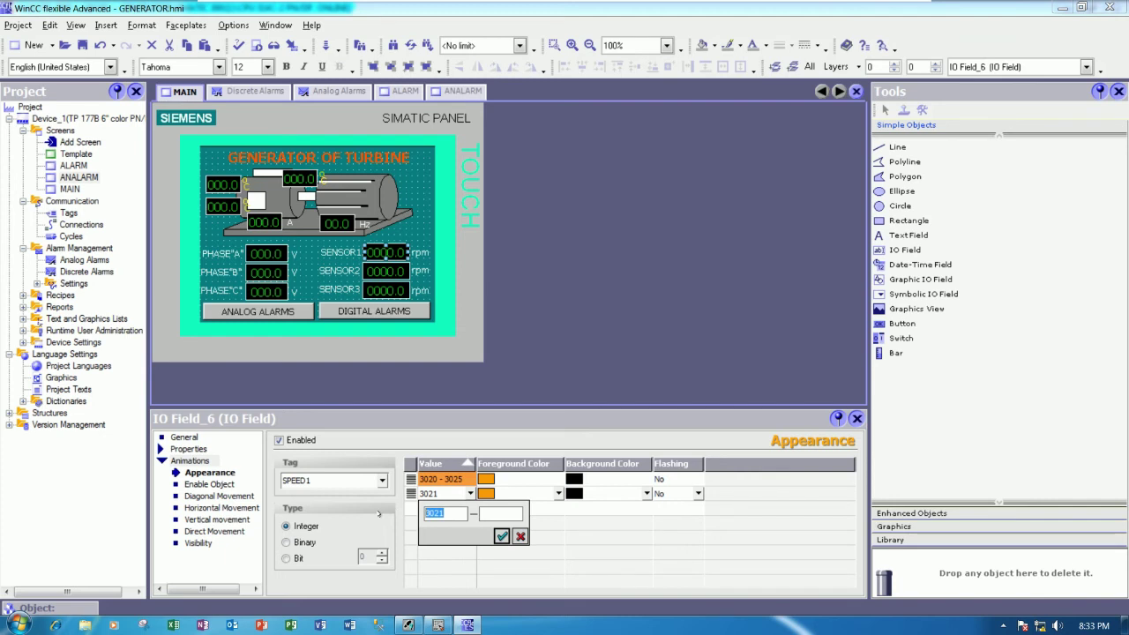
{"action": "type", "text": "3030"}
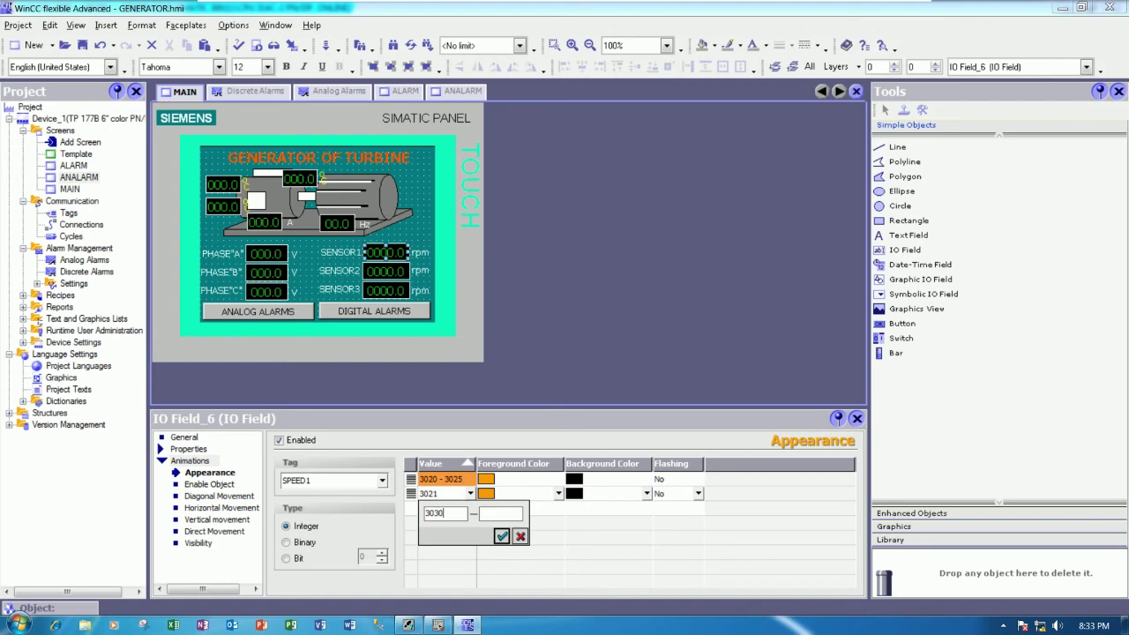
{"action": "key", "text": "Return"}
{"action": "left_click", "coordinate": [445, 479]}
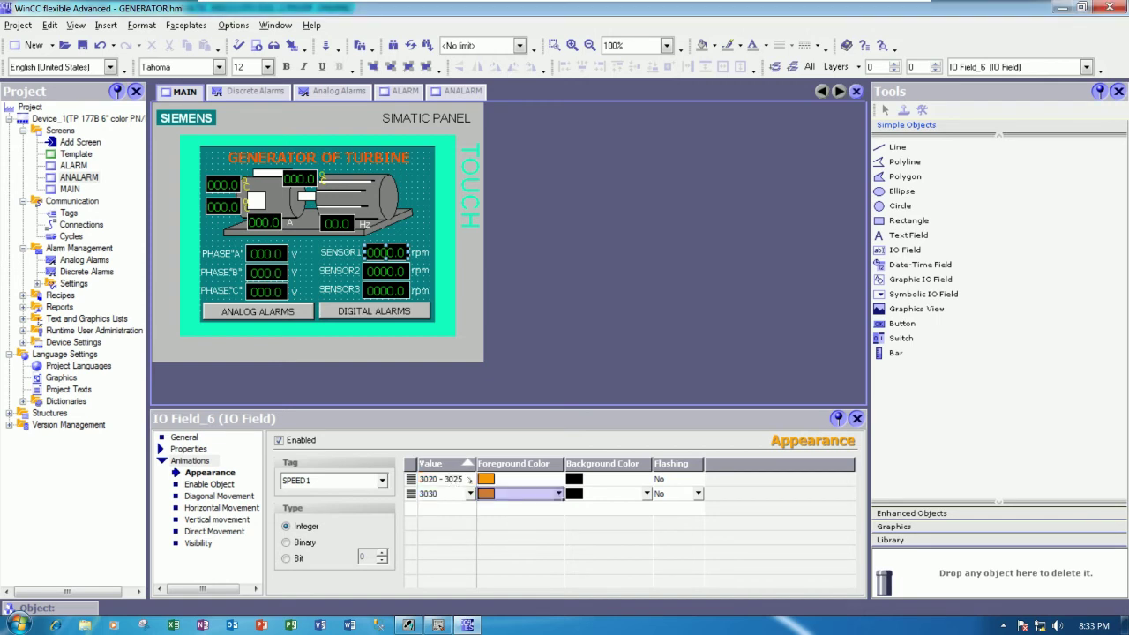
{"action": "left_click", "coordinate": [470, 479]}
{"action": "key", "text": "Return"}
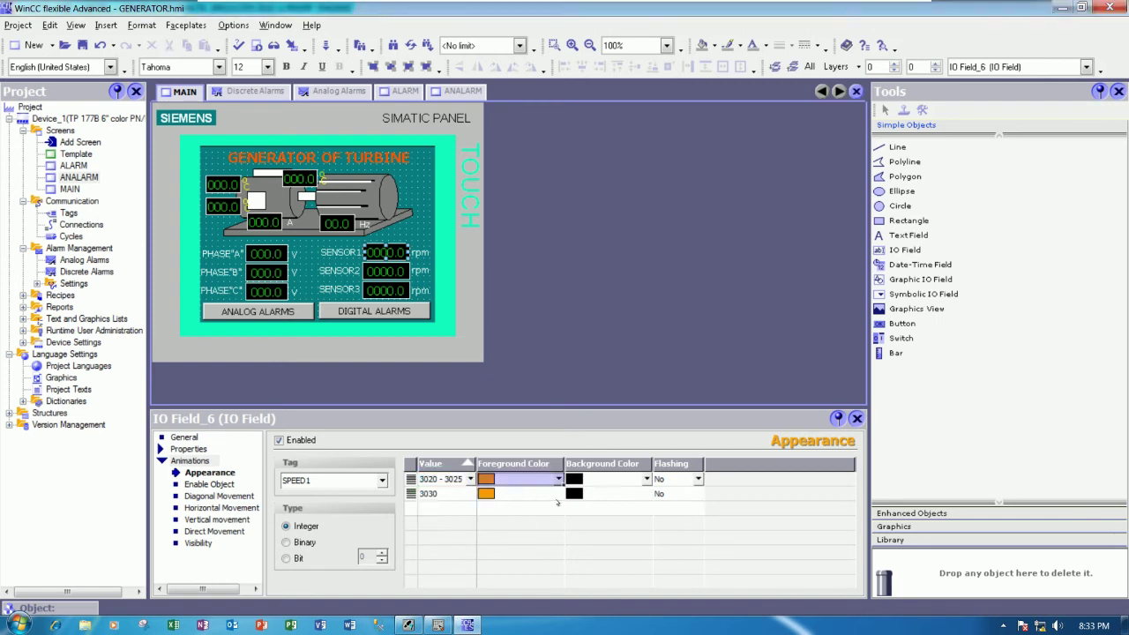
{"action": "left_click", "coordinate": [447, 492]}
{"action": "key", "text": "End"}
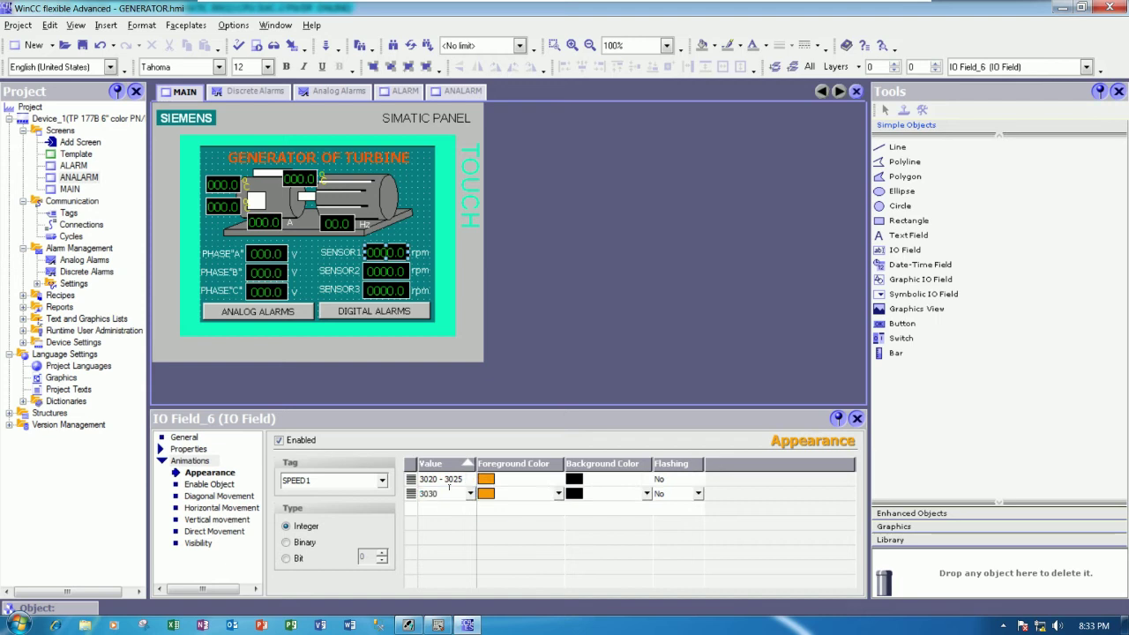
{"action": "type", "text": "- 3100"}
{"action": "key", "text": "Tab"}
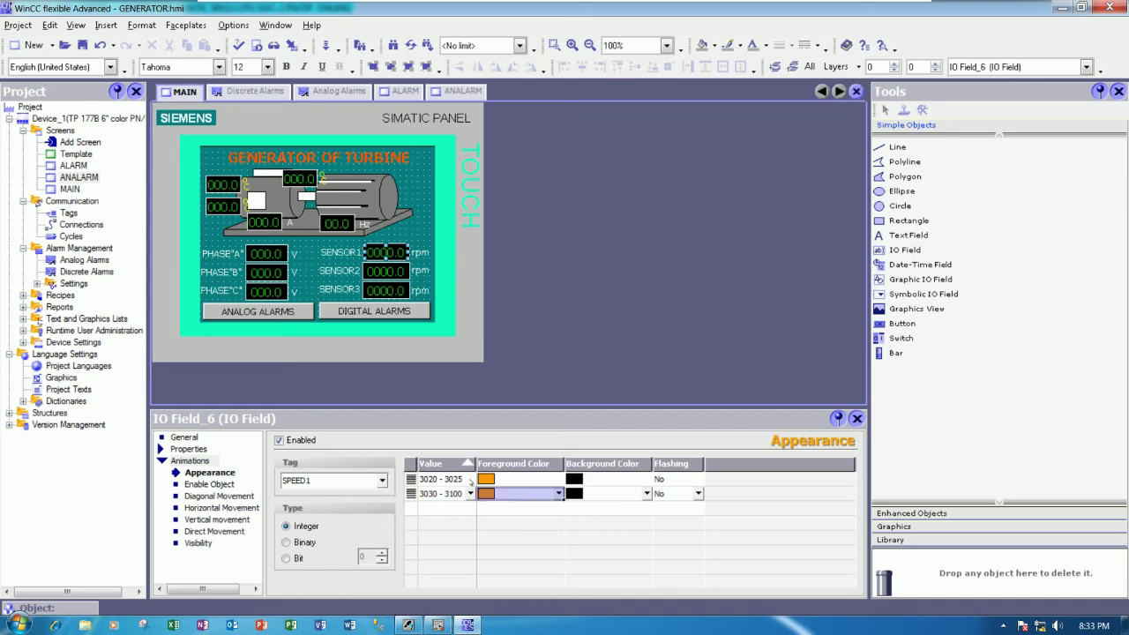
Step: Give the 3030 - 3100 entry a red foreground color and set its flashing to Yes
{"action": "left_click", "coordinate": [482, 494]}
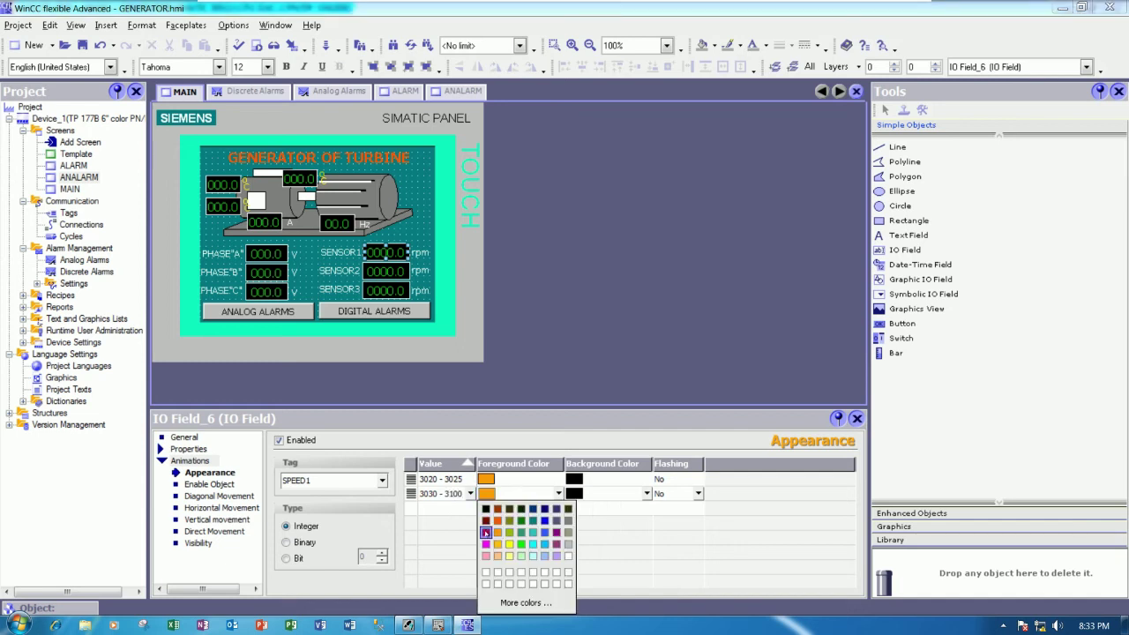
{"action": "left_click", "coordinate": [486, 535]}
{"action": "key", "text": "Tab"}
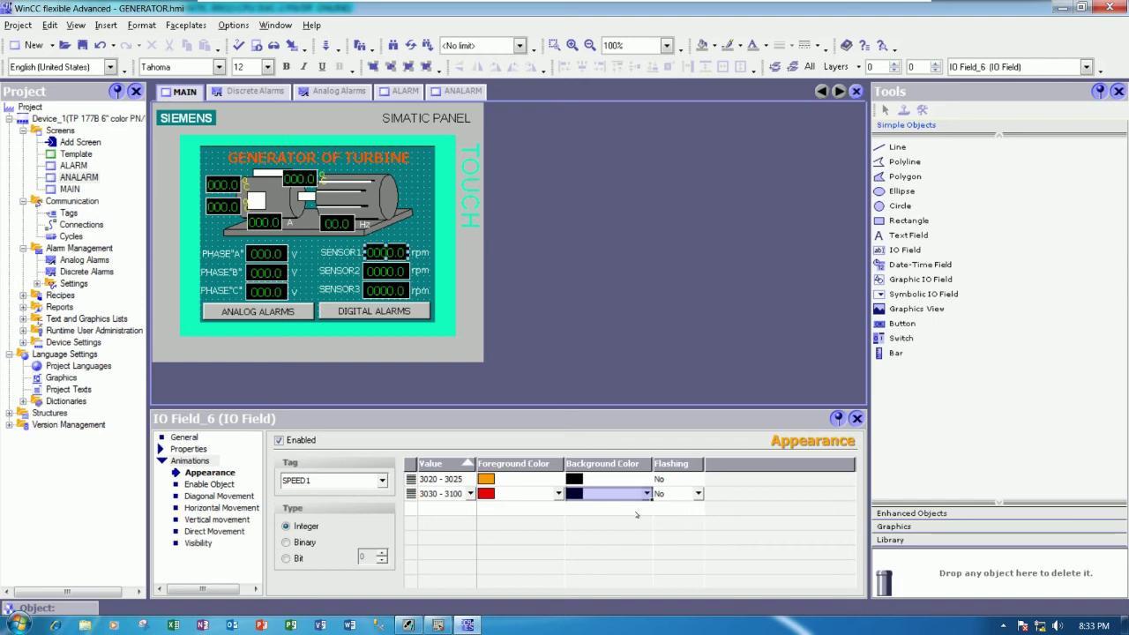
{"action": "left_click", "coordinate": [697, 494]}
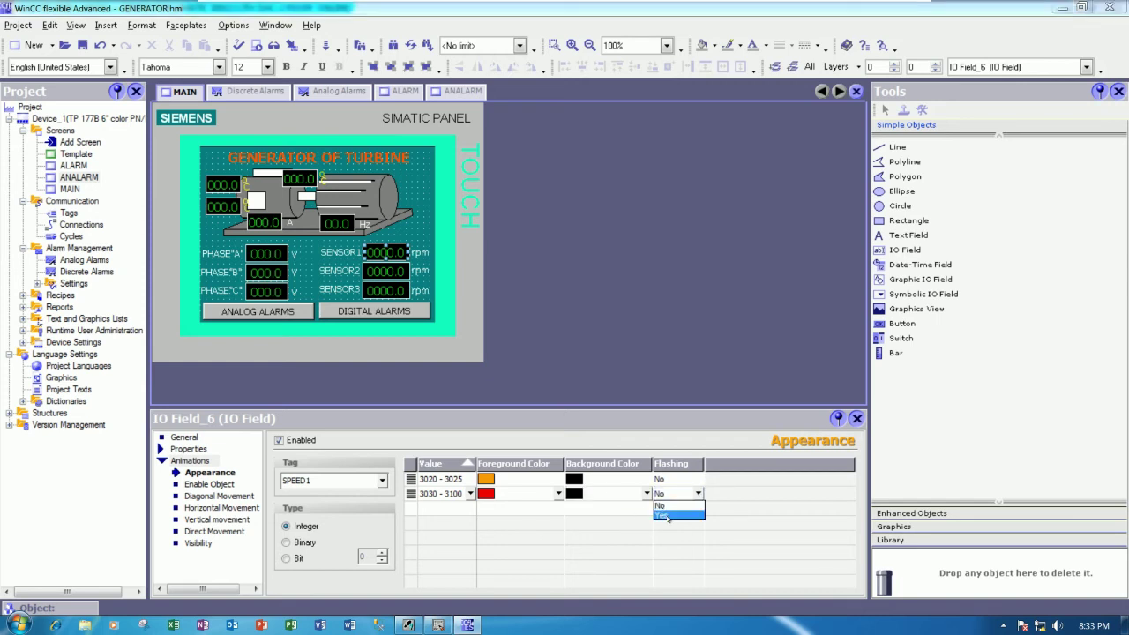
{"action": "left_click", "coordinate": [668, 516]}
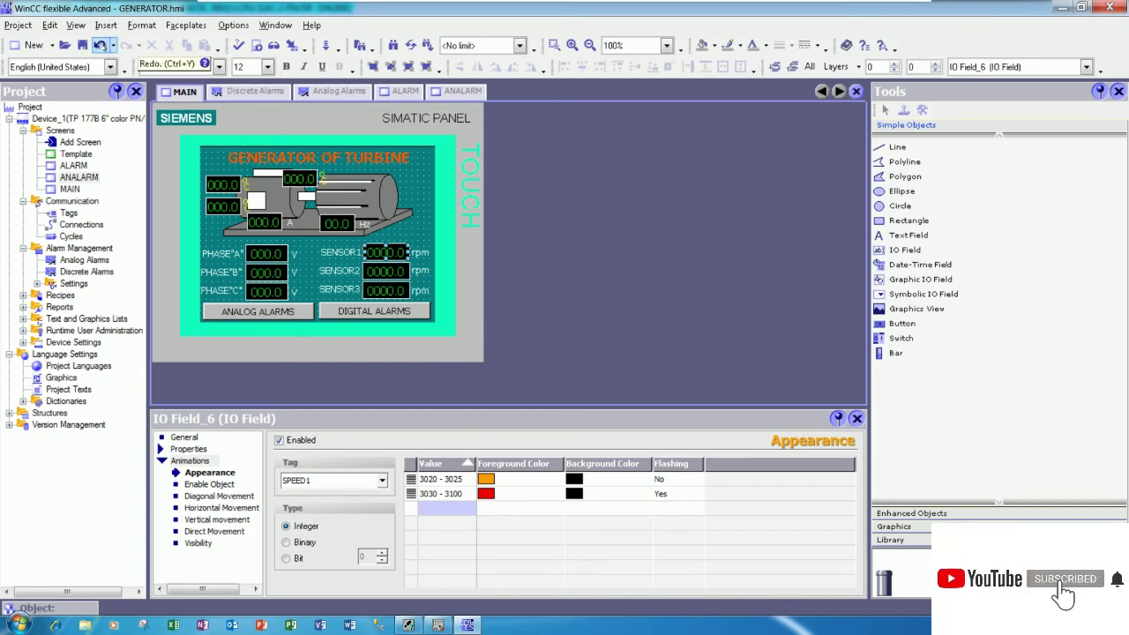
Step: Save the project, check the SENSOR1 field's appearance in the runtime, and close the runtime
{"action": "left_click", "coordinate": [82, 45]}
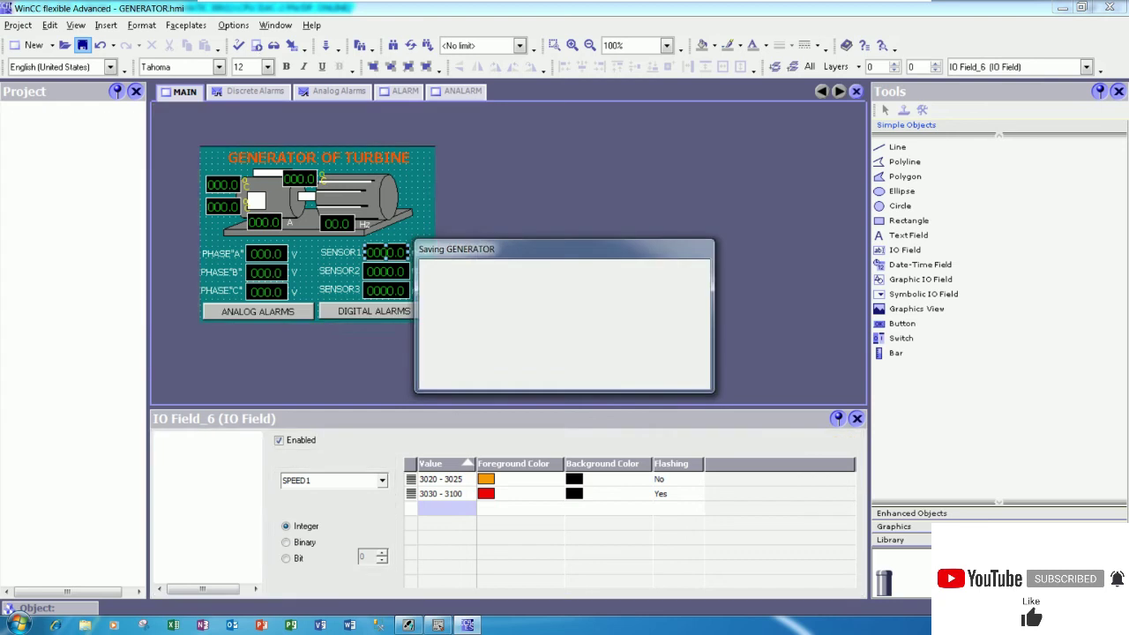
{"action": "left_click", "coordinate": [257, 45]}
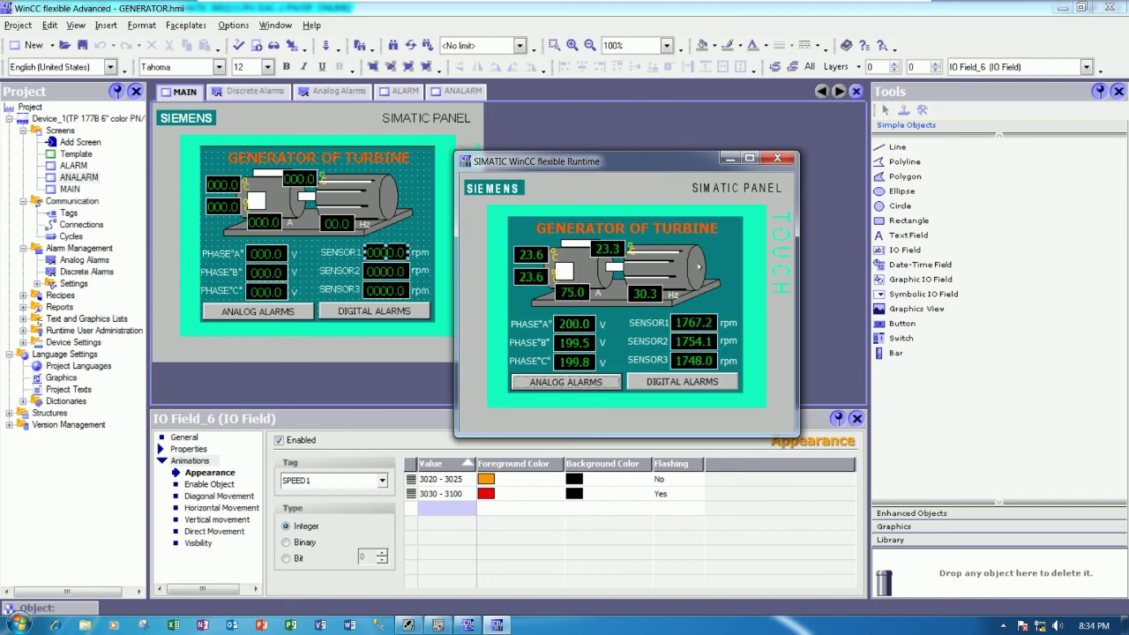
{"action": "left_click_drag", "start_coordinate": [668, 164], "coordinate": [668, 122]}
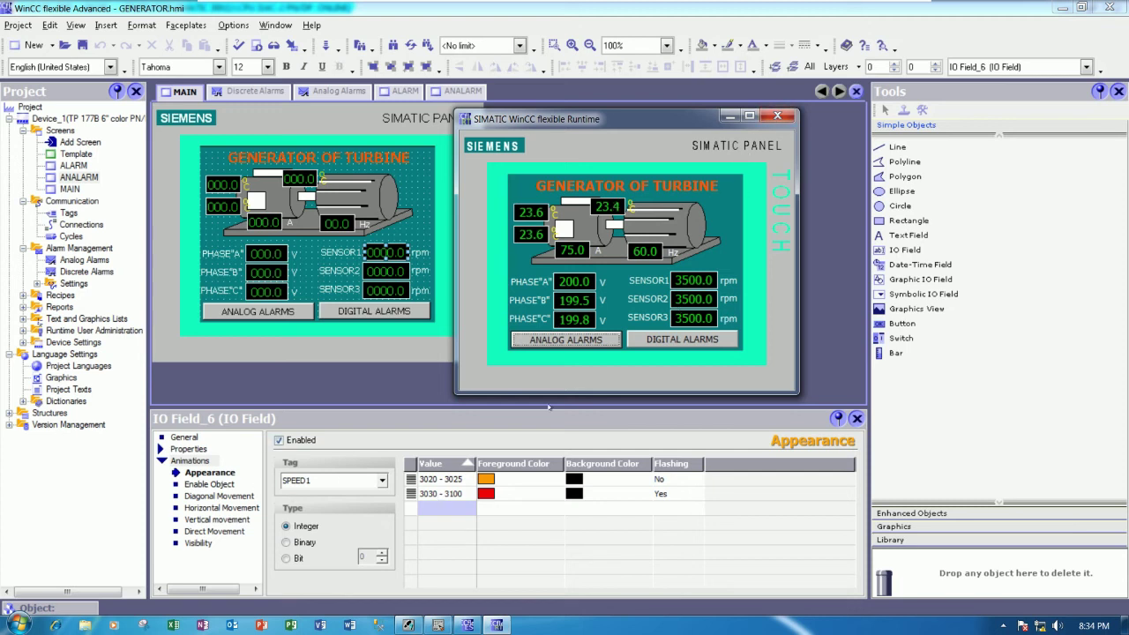
{"action": "left_click", "coordinate": [776, 115]}
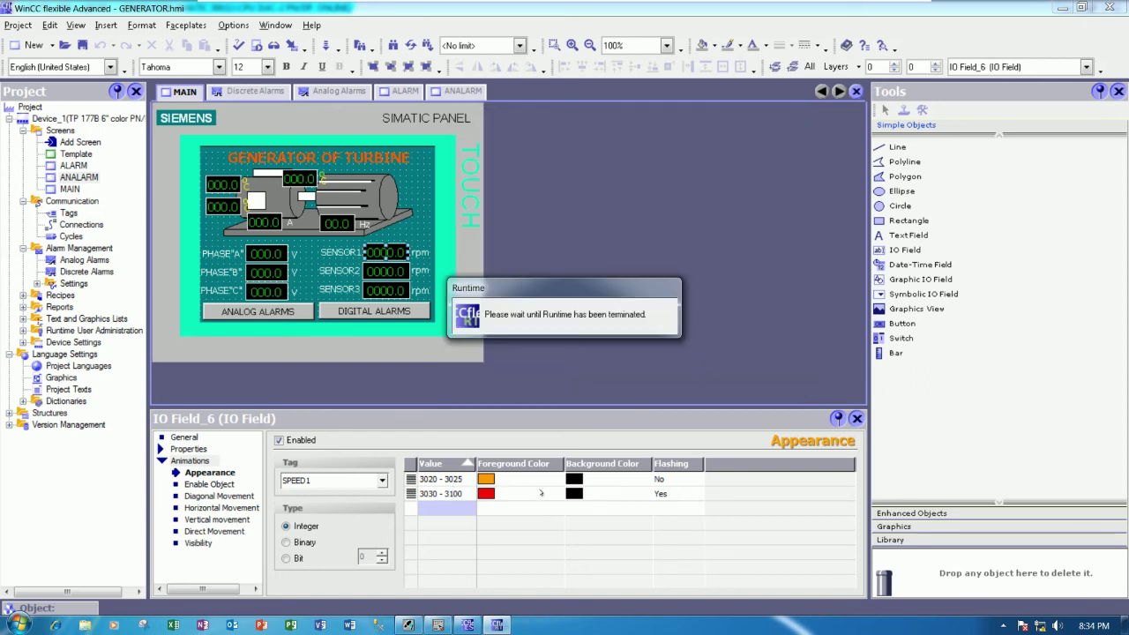
Step: Set the background color of the SENSOR1 field's 3020 - 3025 entry to orange
{"action": "left_click", "coordinate": [451, 494]}
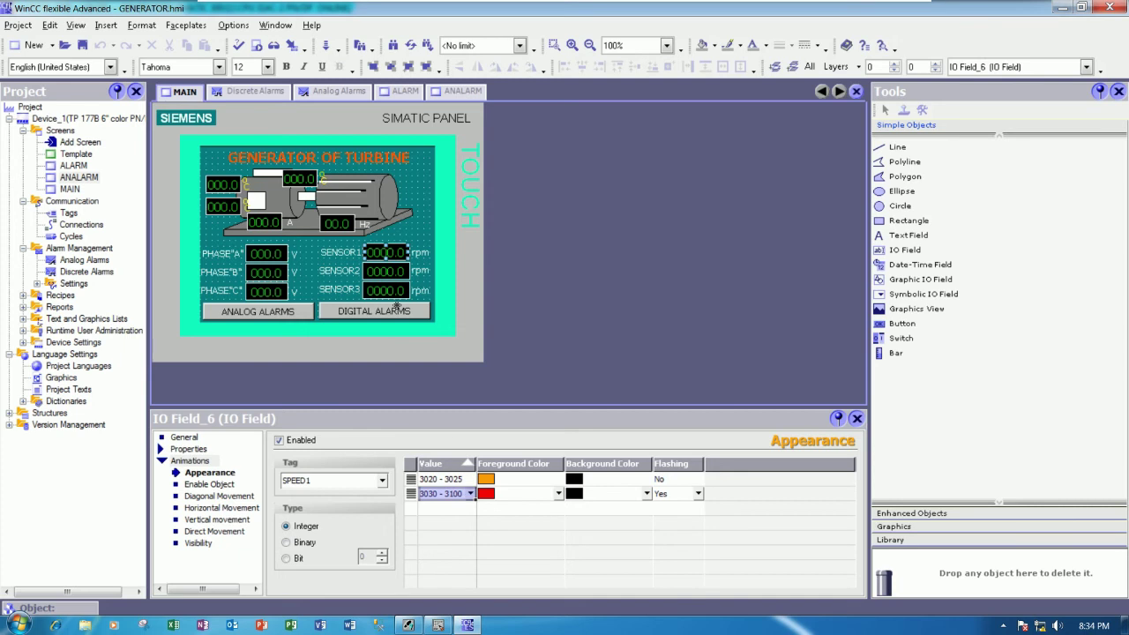
{"action": "left_click", "coordinate": [426, 230]}
{"action": "left_click", "coordinate": [391, 253]}
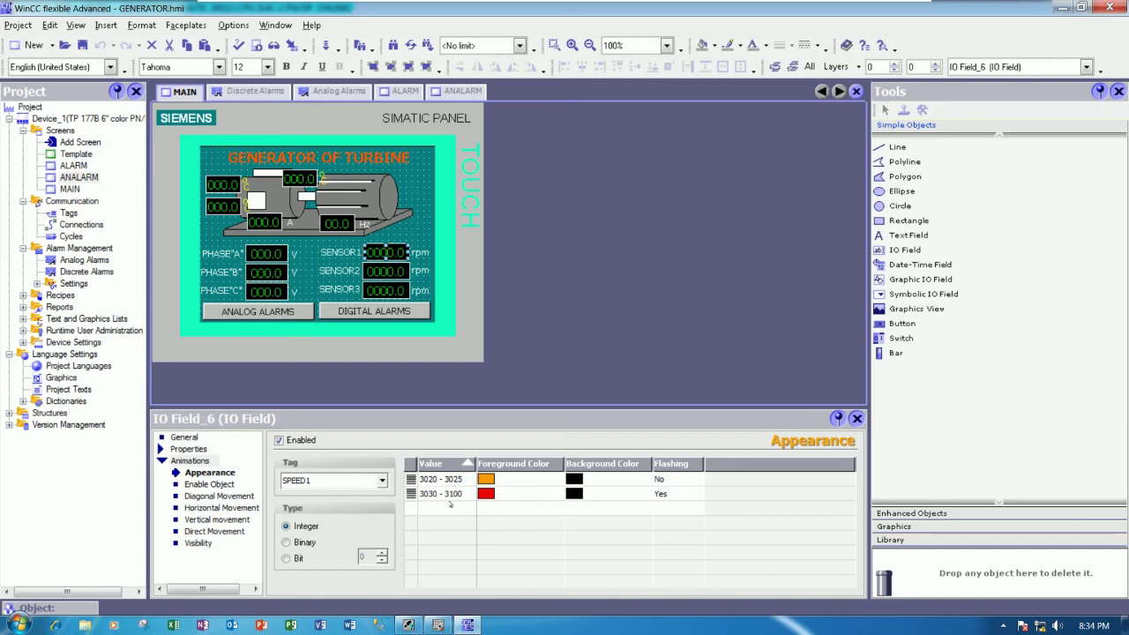
{"action": "left_click", "coordinate": [508, 481]}
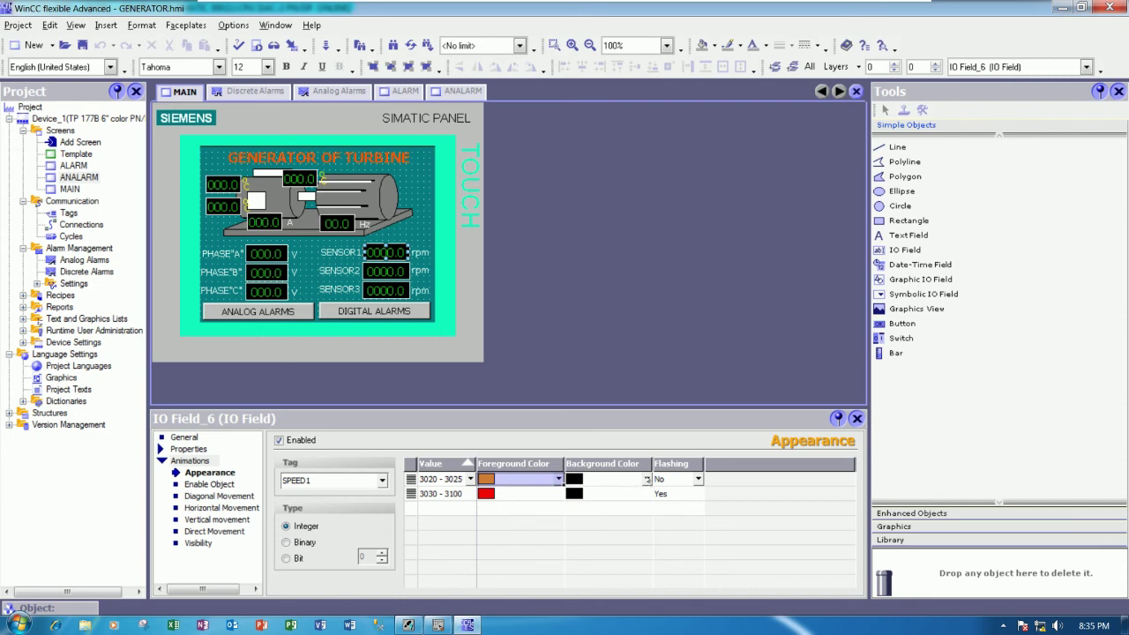
{"action": "left_click", "coordinate": [646, 479]}
{"action": "left_click", "coordinate": [585, 518]}
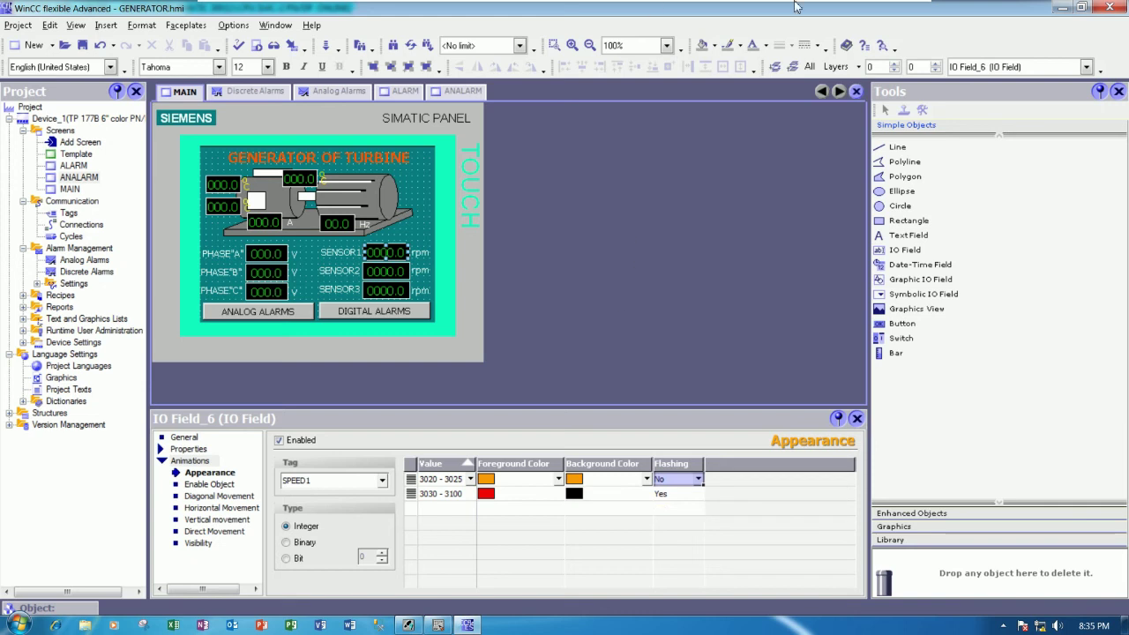
Step: Set the background color of the SENSOR1 field's 3030 - 3100 entry to red
{"action": "left_click", "coordinate": [409, 223]}
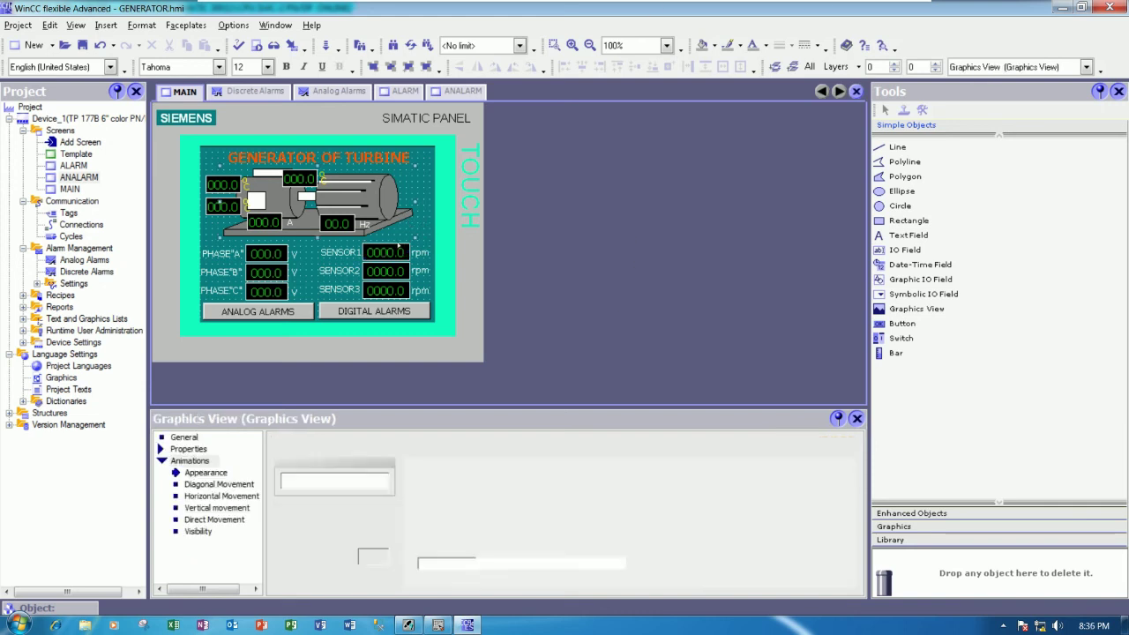
{"action": "left_click", "coordinate": [385, 252]}
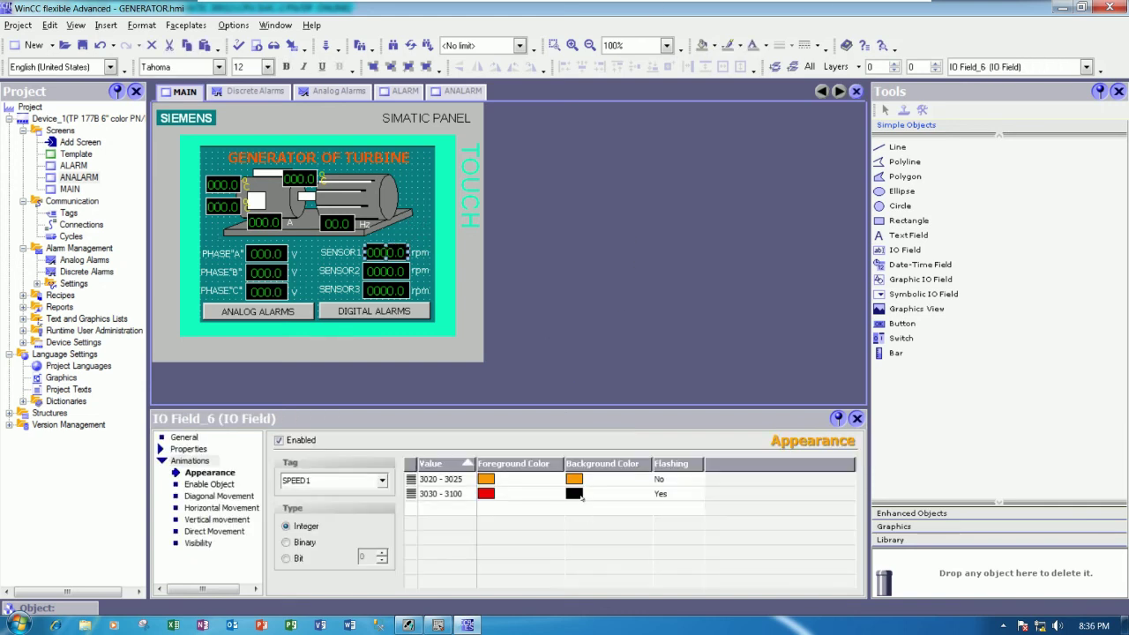
{"action": "left_click", "coordinate": [587, 494]}
{"action": "left_click", "coordinate": [646, 494]}
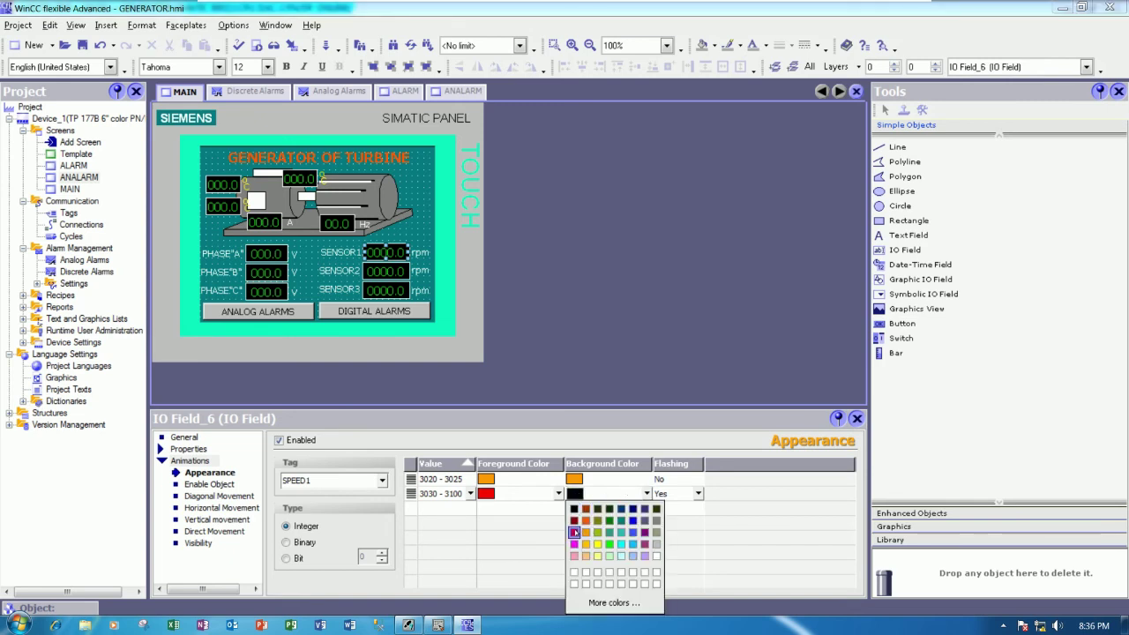
{"action": "left_click", "coordinate": [574, 532]}
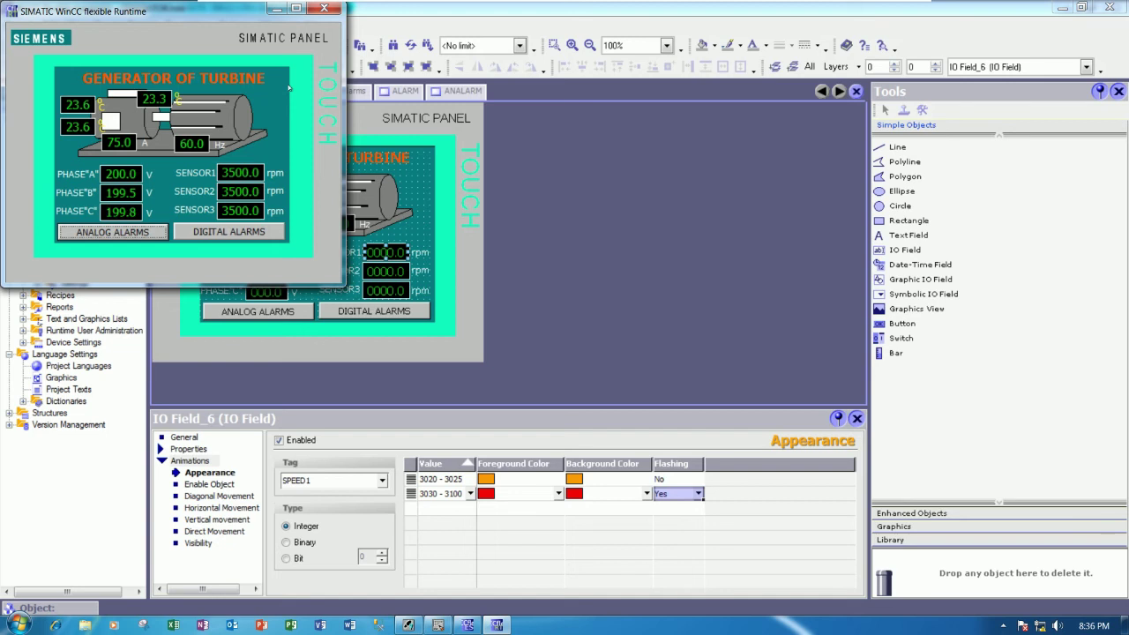
Step: Close the runtime and review the SENSOR1 field's SPEED1 tag assignment and its two appearance range entries
{"action": "left_click", "coordinate": [324, 10]}
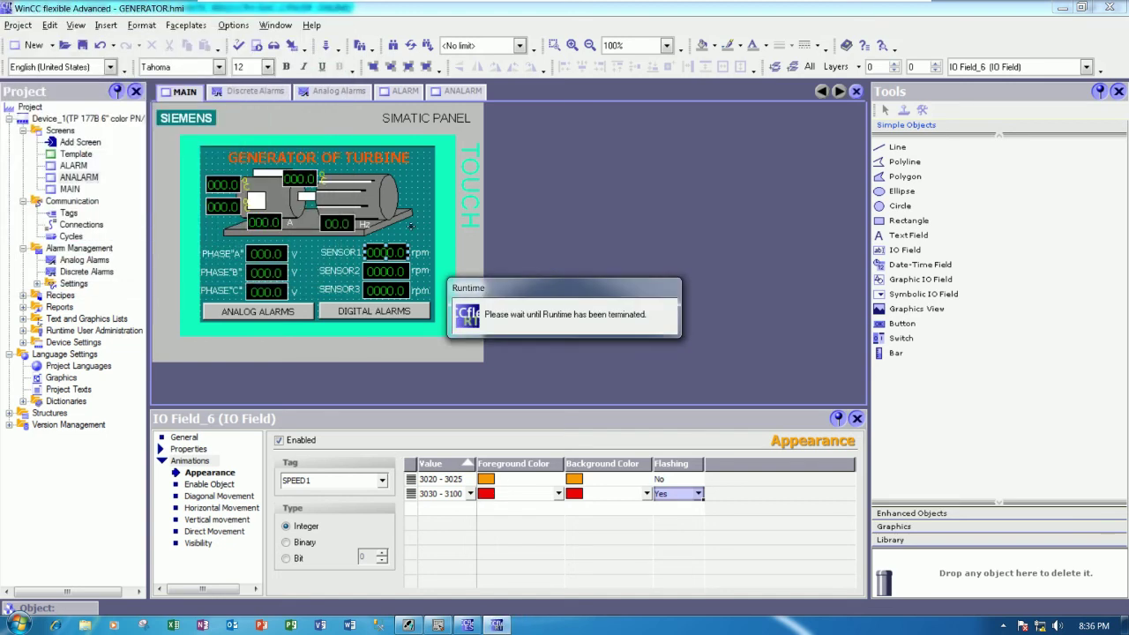
{"action": "left_click", "coordinate": [382, 480]}
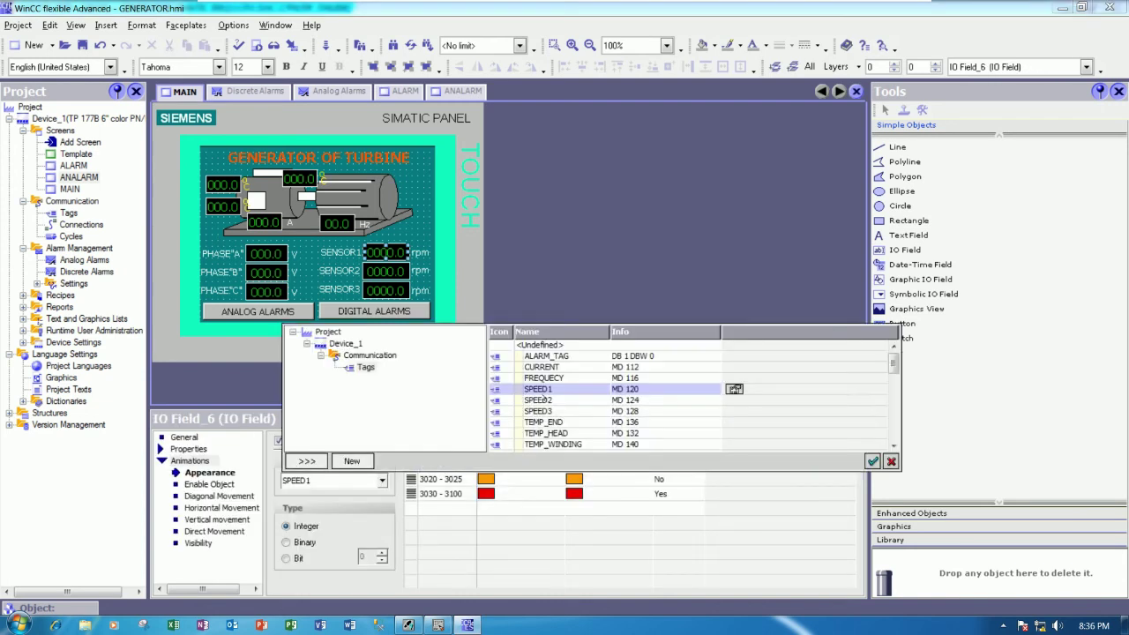
{"action": "left_click", "coordinate": [287, 598]}
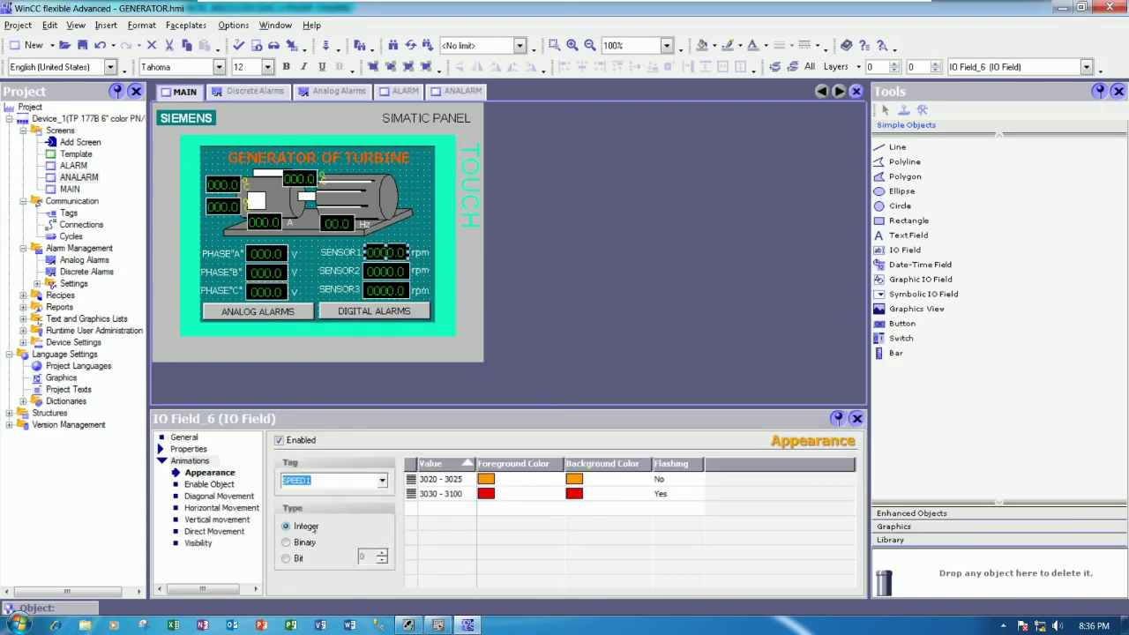
{"action": "left_click", "coordinate": [449, 481]}
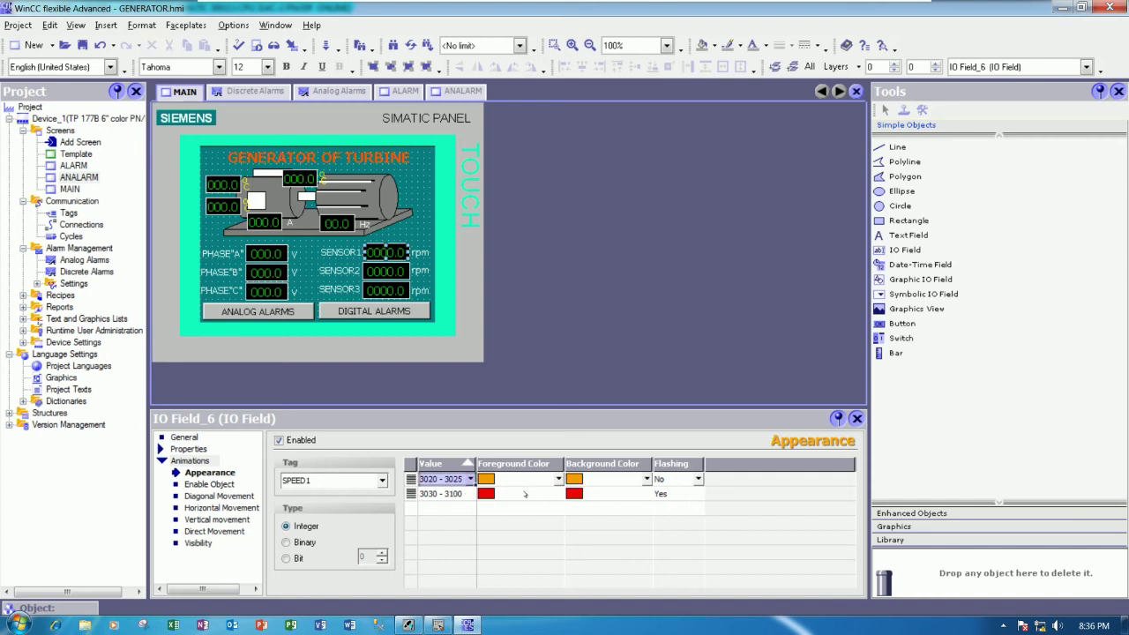
{"action": "left_click", "coordinate": [461, 494]}
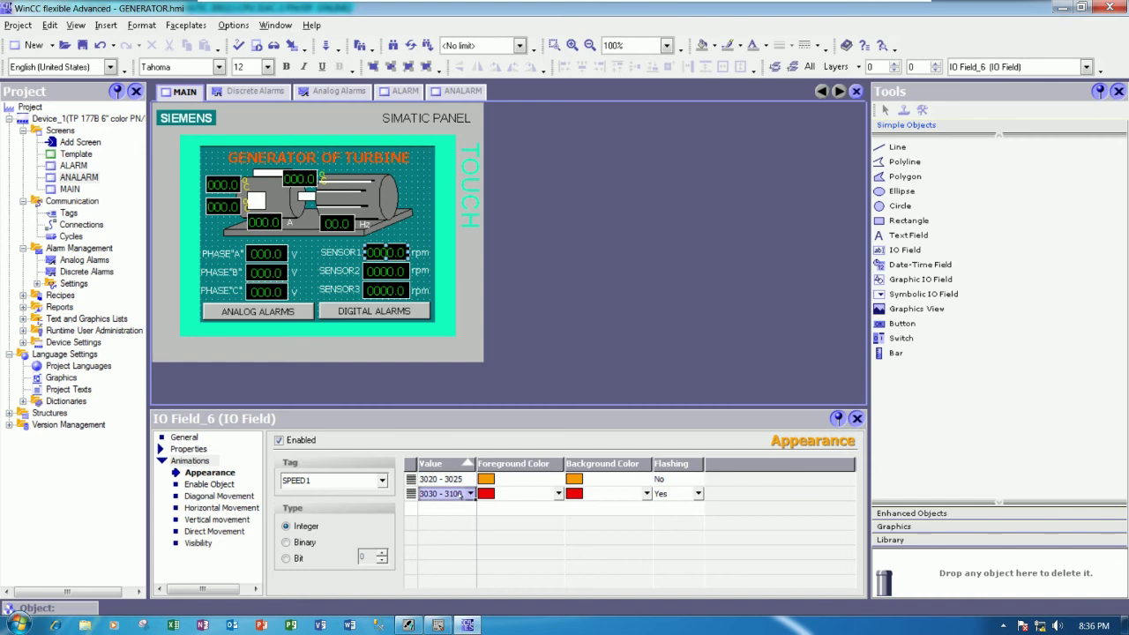
{"action": "left_click", "coordinate": [462, 480]}
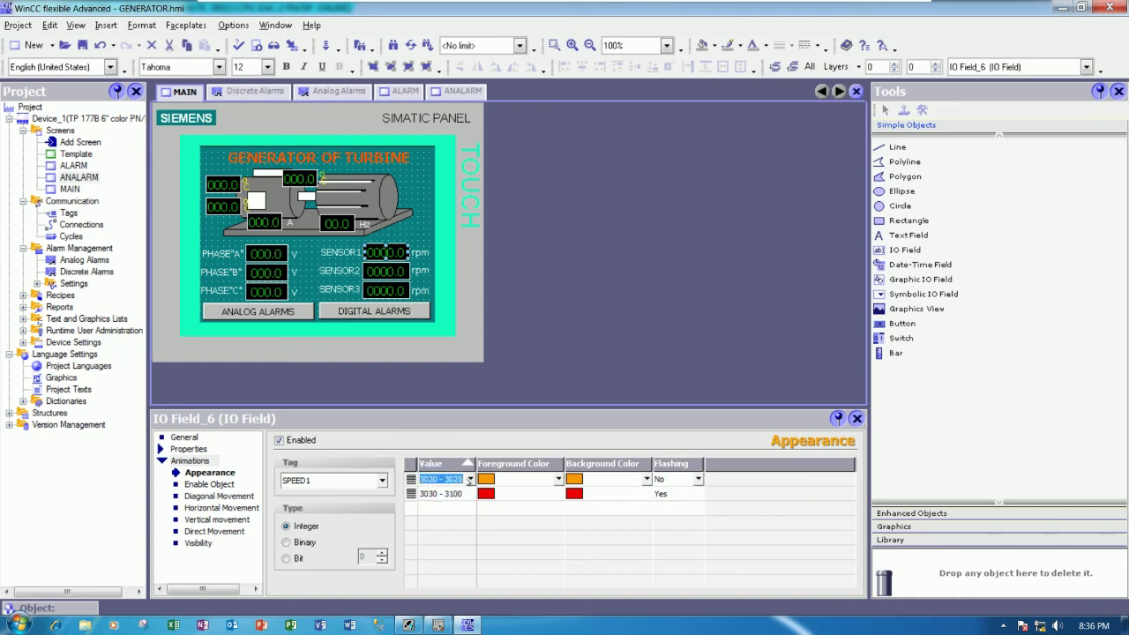
Step: Change the range of the orange entry for the SENSOR1 field to 3020 - 3100
{"action": "left_click", "coordinate": [448, 478]}
{"action": "key", "text": "BackSpace"}
{"action": "key", "text": "BackSpace"}
{"action": "key", "text": "BackSpace"}
{"action": "type", "text": "100"}
{"action": "left_click", "coordinate": [519, 479]}
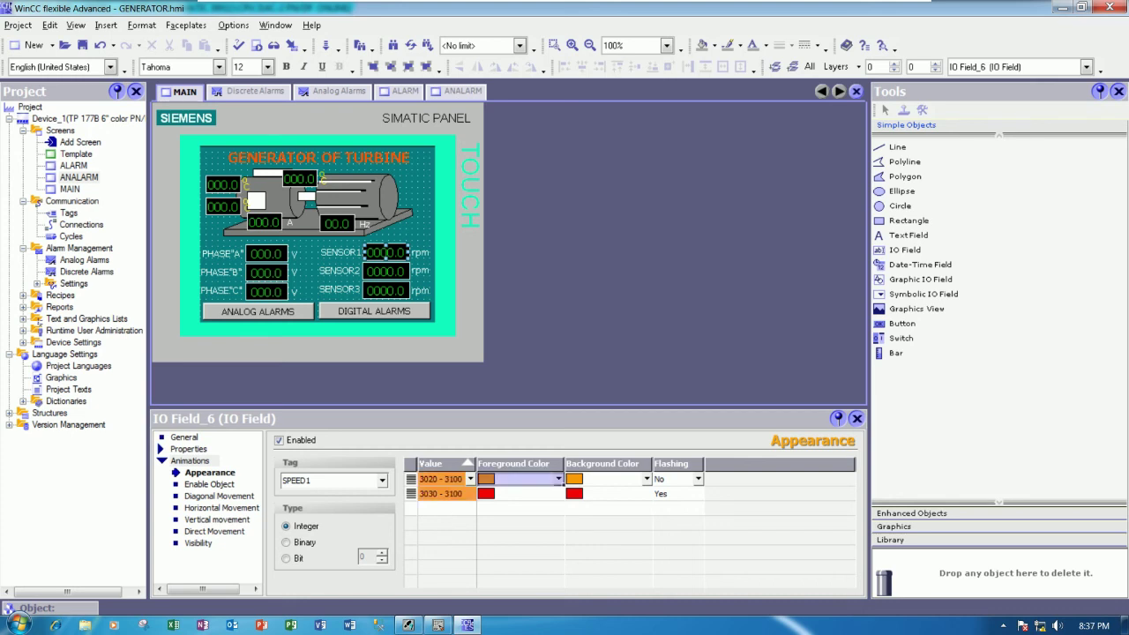
Step: Re-enter 3030 as the lower limit of the red flashing entry
{"action": "left_click", "coordinate": [448, 494]}
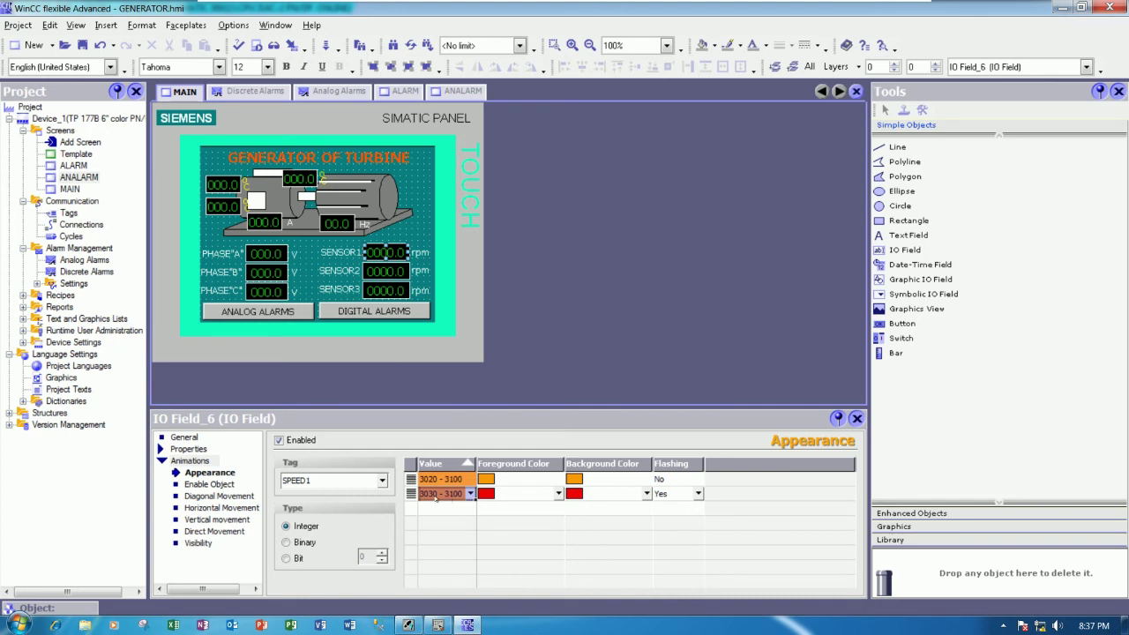
{"action": "left_click", "coordinate": [428, 495]}
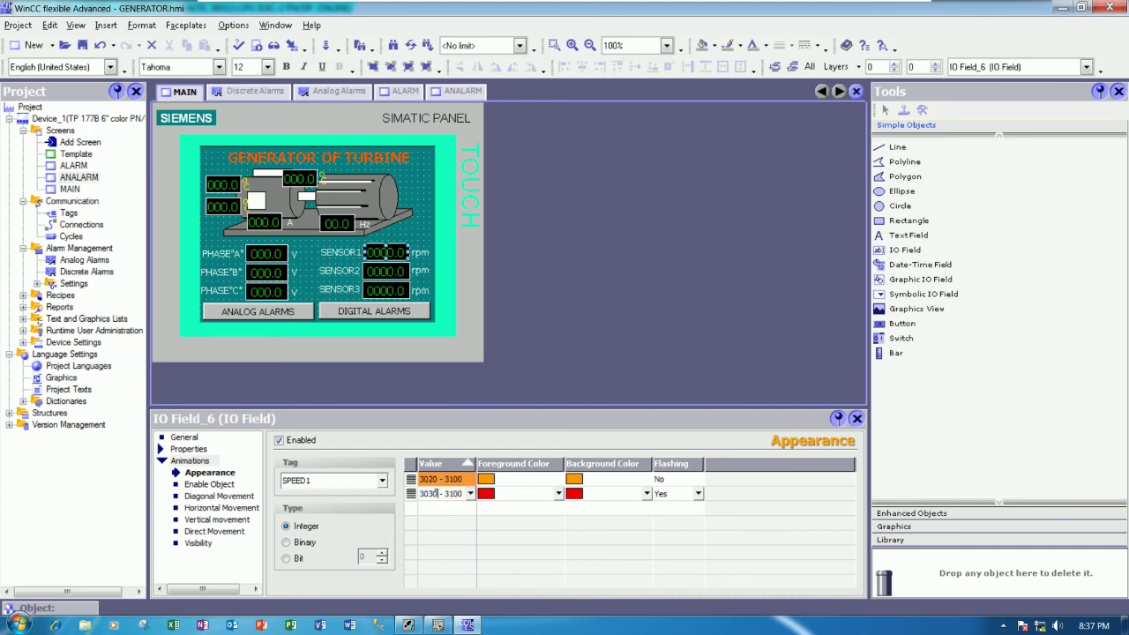
{"action": "key", "text": "BackSpace"}
{"action": "key", "text": "BackSpace"}
{"action": "type", "text": "10"}
{"action": "key", "text": "BackSpace"}
{"action": "key", "text": "BackSpace"}
{"action": "type", "text": "30"}
{"action": "key", "text": "Tab"}
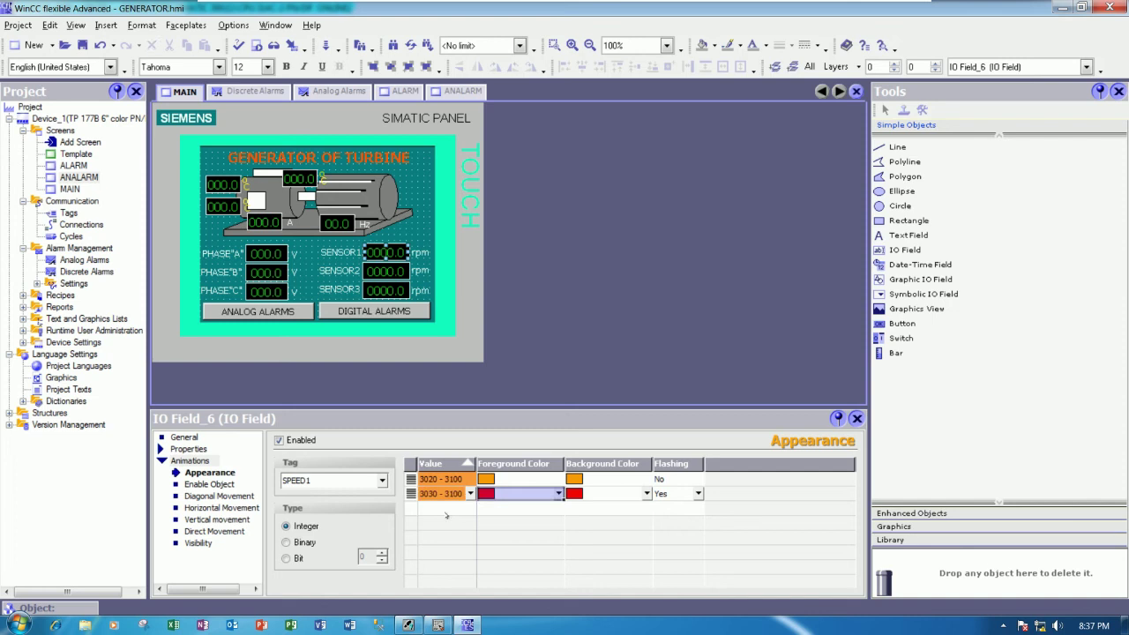
Step: Set the upper limit of the red flashing entry to 3500
{"action": "left_click", "coordinate": [470, 493]}
{"action": "key", "text": "Tab"}
{"action": "type", "text": "35"}
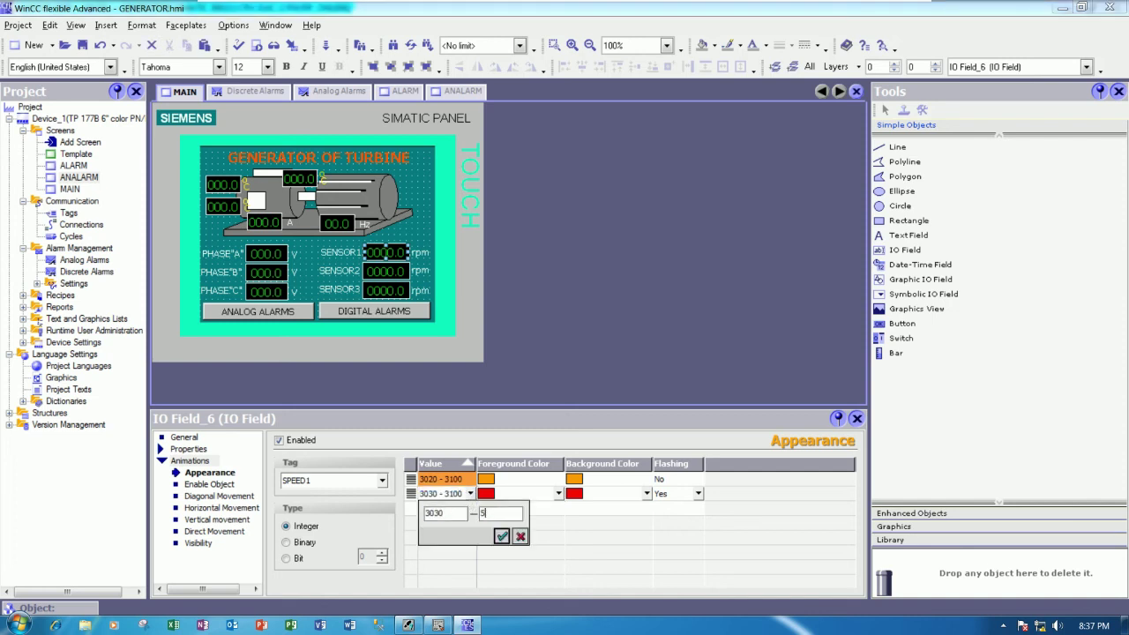
{"action": "type", "text": "00"}
{"action": "key", "text": "Return"}
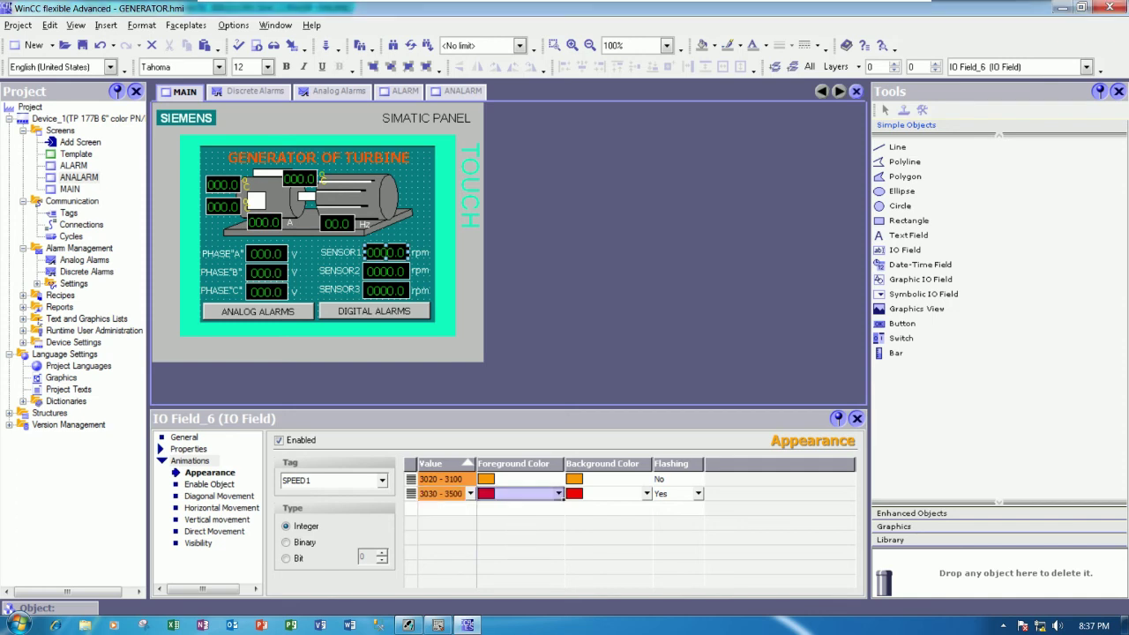
{"action": "key", "text": "Up"}
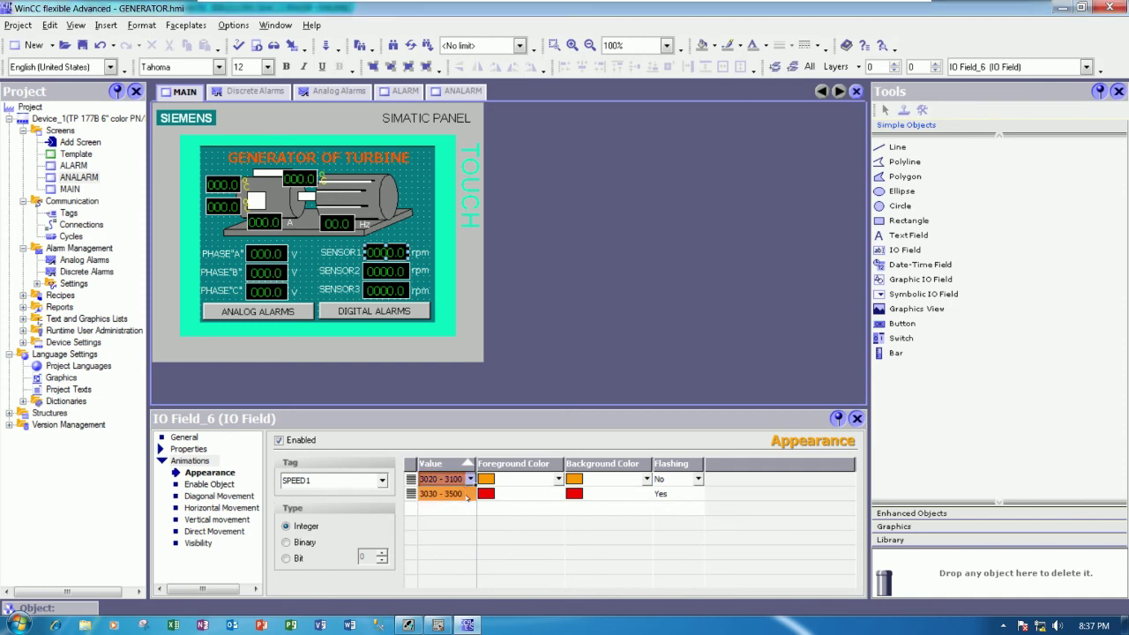
{"action": "left_click", "coordinate": [458, 495]}
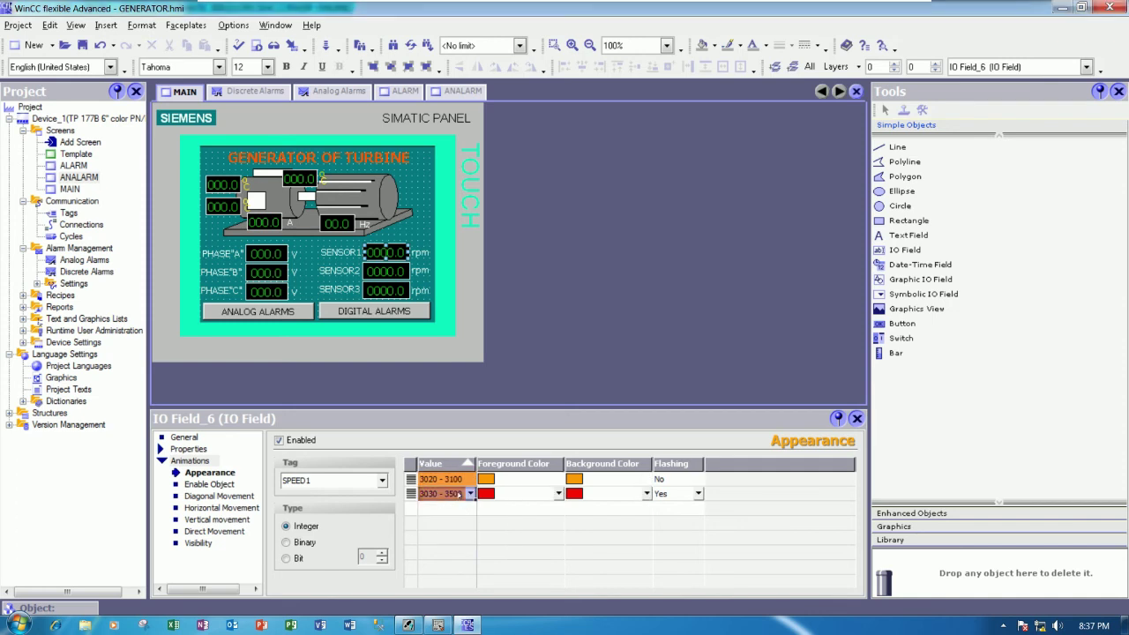
{"action": "key", "text": "Up"}
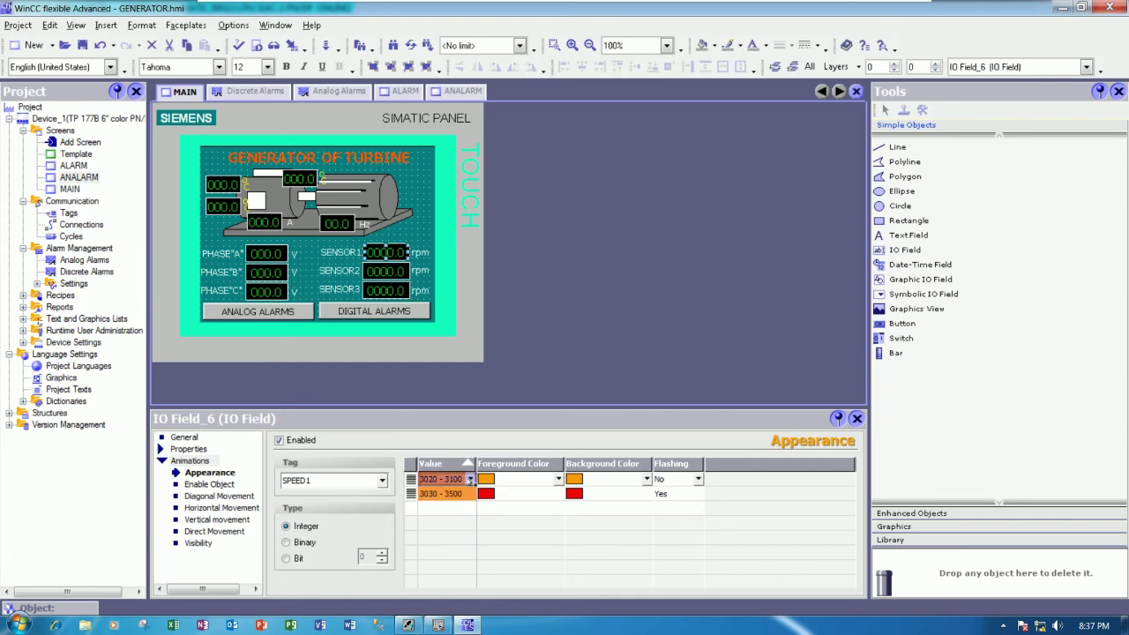
{"action": "key", "text": "Tab"}
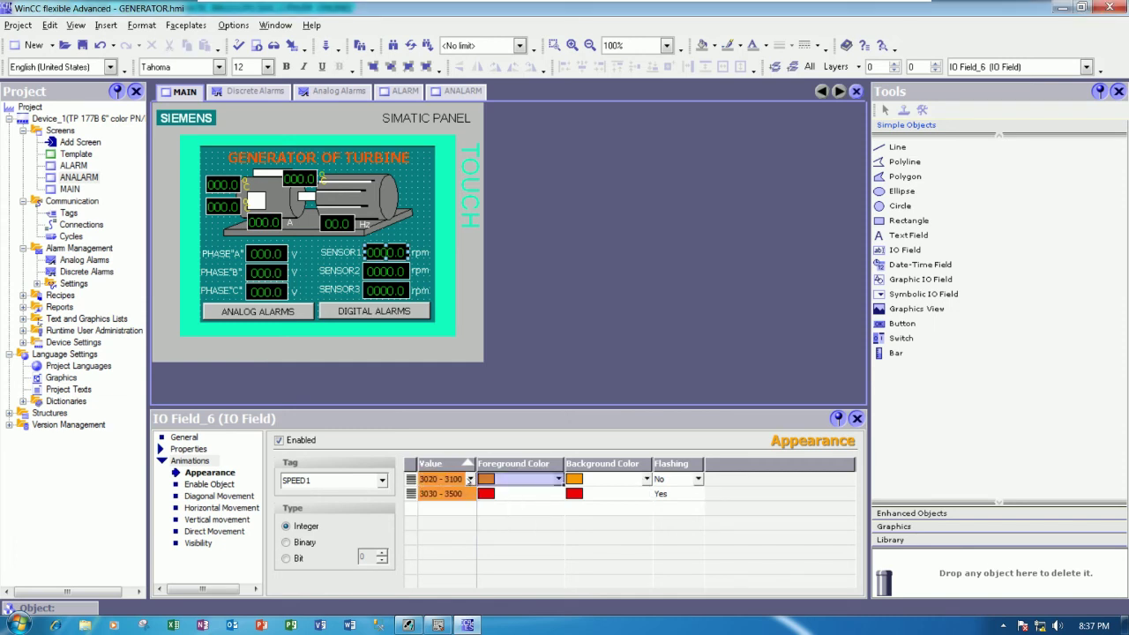
{"action": "key", "text": "shift+Tab"}
{"action": "key", "text": "F4"}
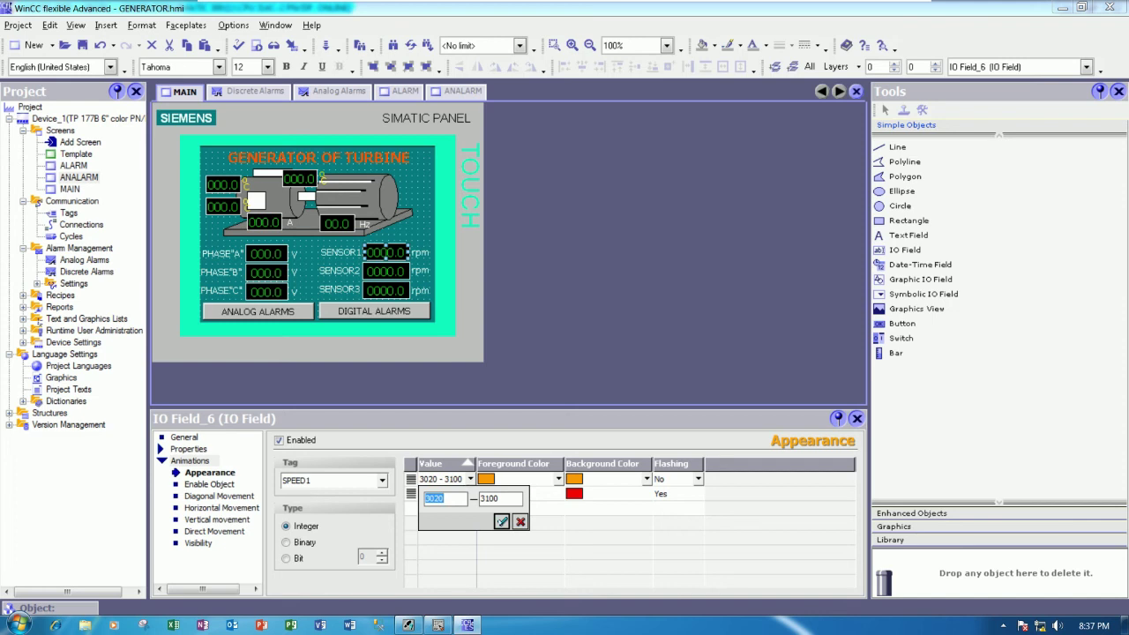
{"action": "left_click", "coordinate": [501, 521]}
{"action": "left_click", "coordinate": [456, 511]}
{"action": "left_click", "coordinate": [468, 494]}
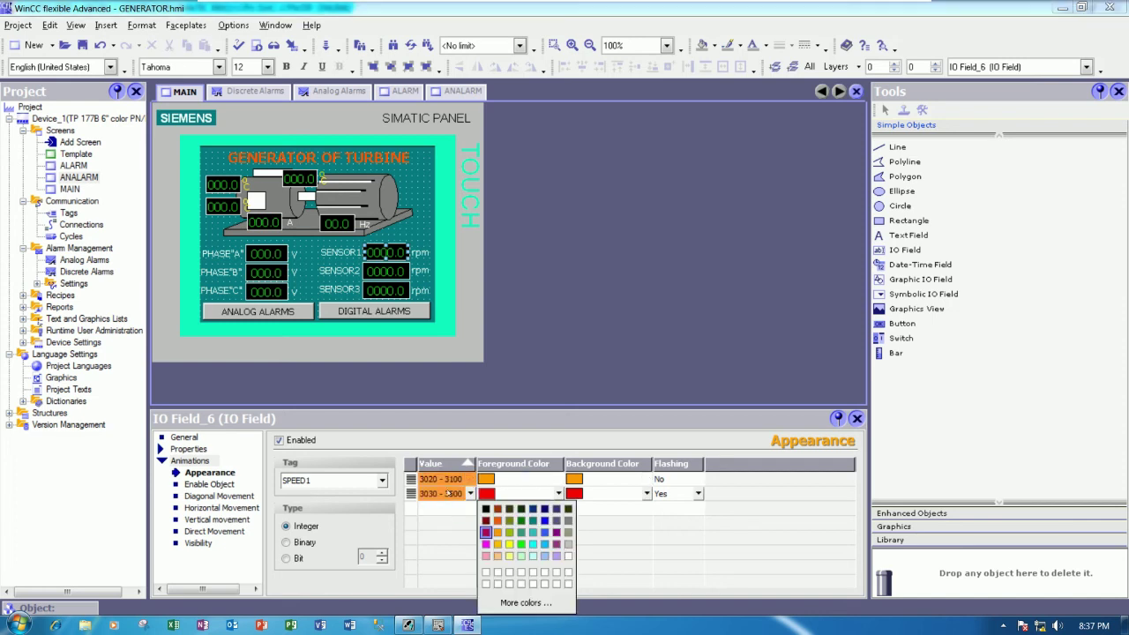
{"action": "left_click", "coordinate": [437, 493]}
Step: Delete both appearance entries of the SENSOR1 field, first the red one and then the orange one
{"action": "left_click", "coordinate": [411, 494]}
{"action": "key", "text": "Delete"}
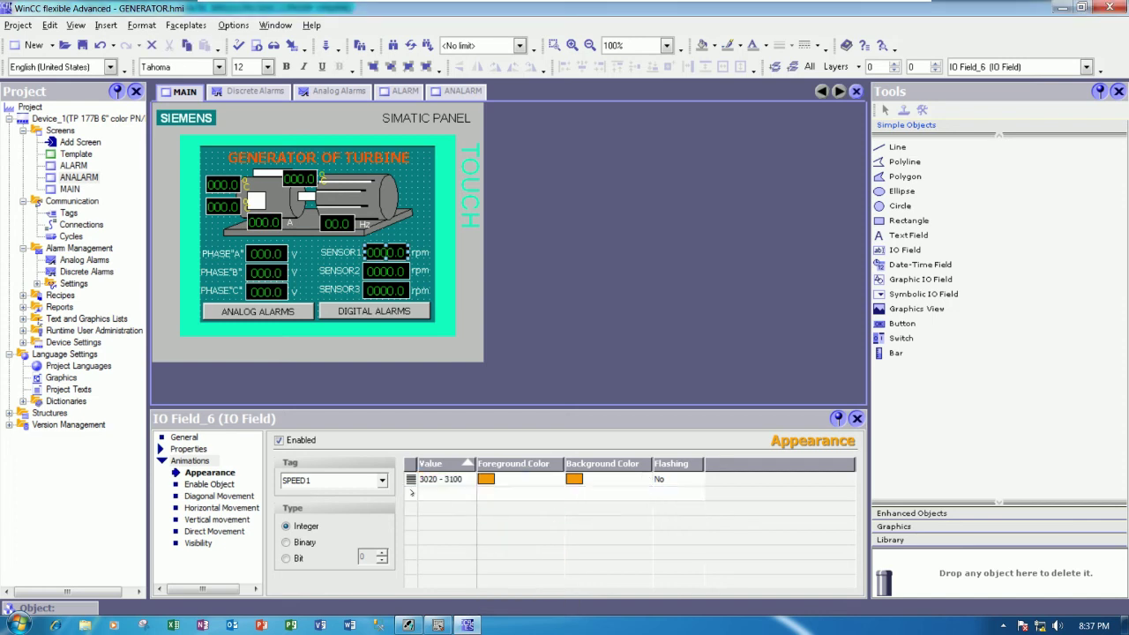
{"action": "left_click", "coordinate": [411, 481]}
{"action": "key", "text": "Delete"}
Step: Add a new appearance entry to the SENSOR1 field with the value range 3000 - 301000
{"action": "double_click", "coordinate": [427, 482]}
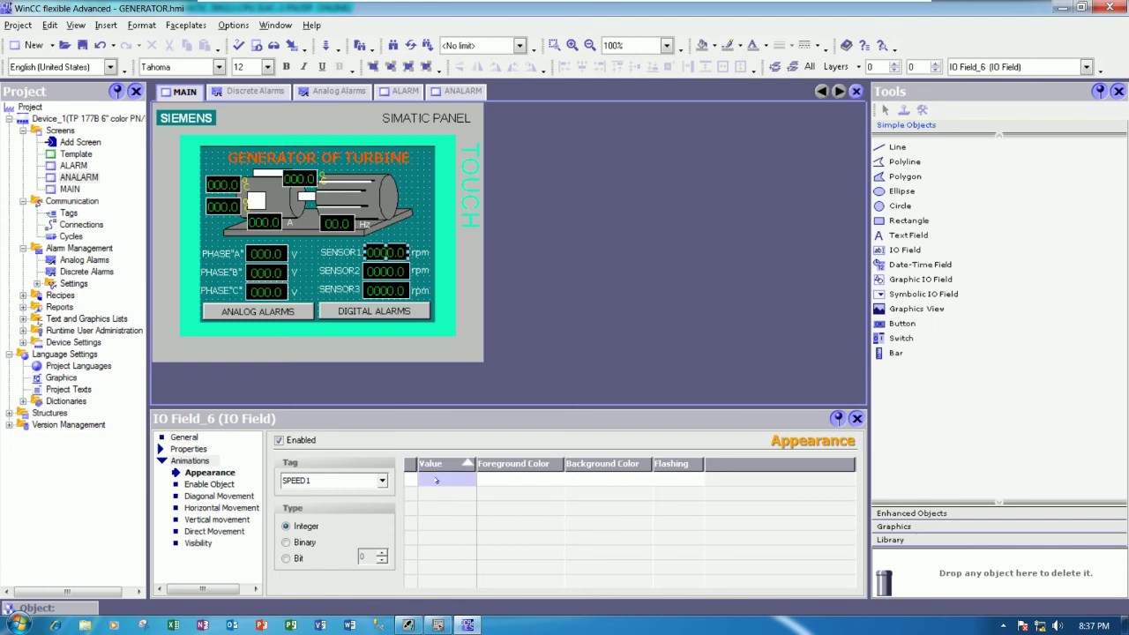
{"action": "left_click", "coordinate": [458, 479]}
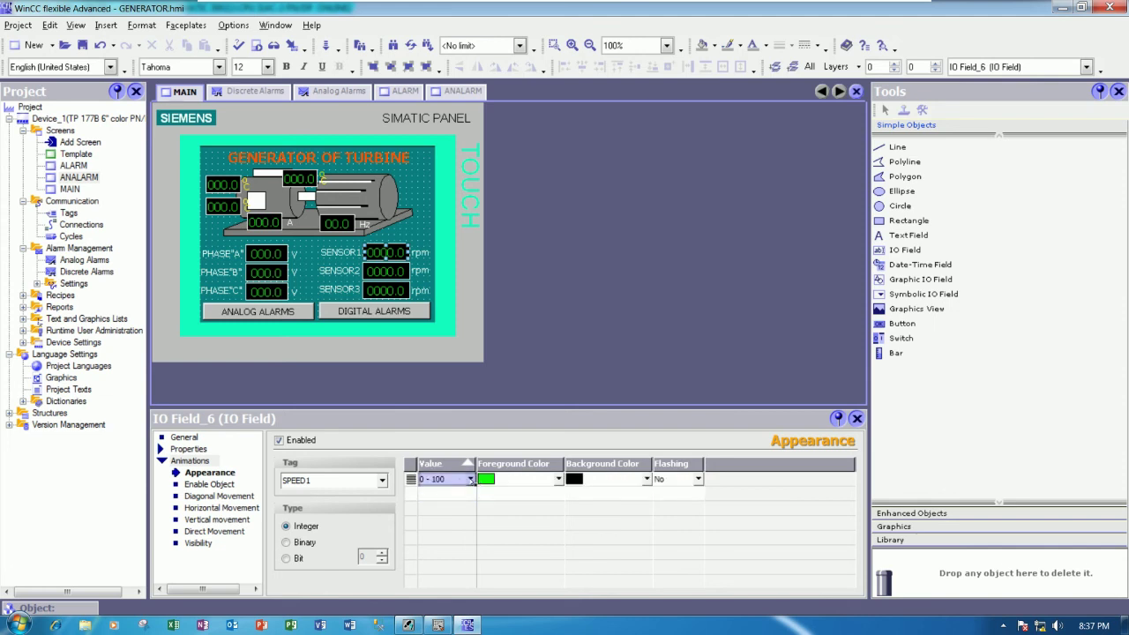
{"action": "left_click", "coordinate": [422, 478]}
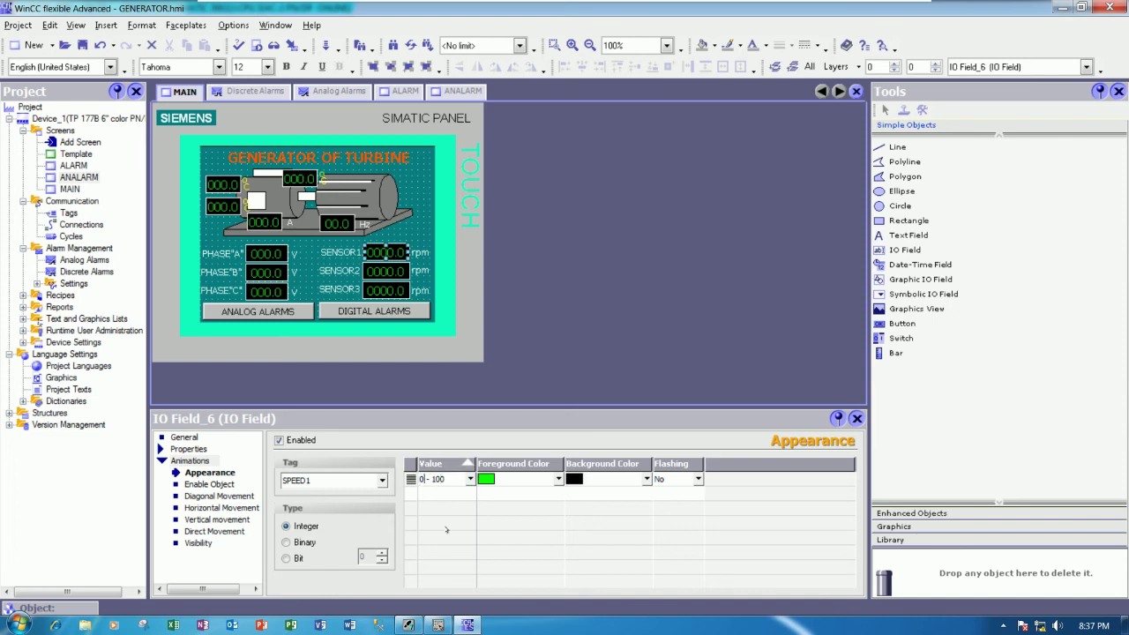
{"action": "type", "text": "3000"}
{"action": "key", "text": "BackSpace"}
{"action": "type", "text": "301"}
{"action": "key", "text": "Tab"}
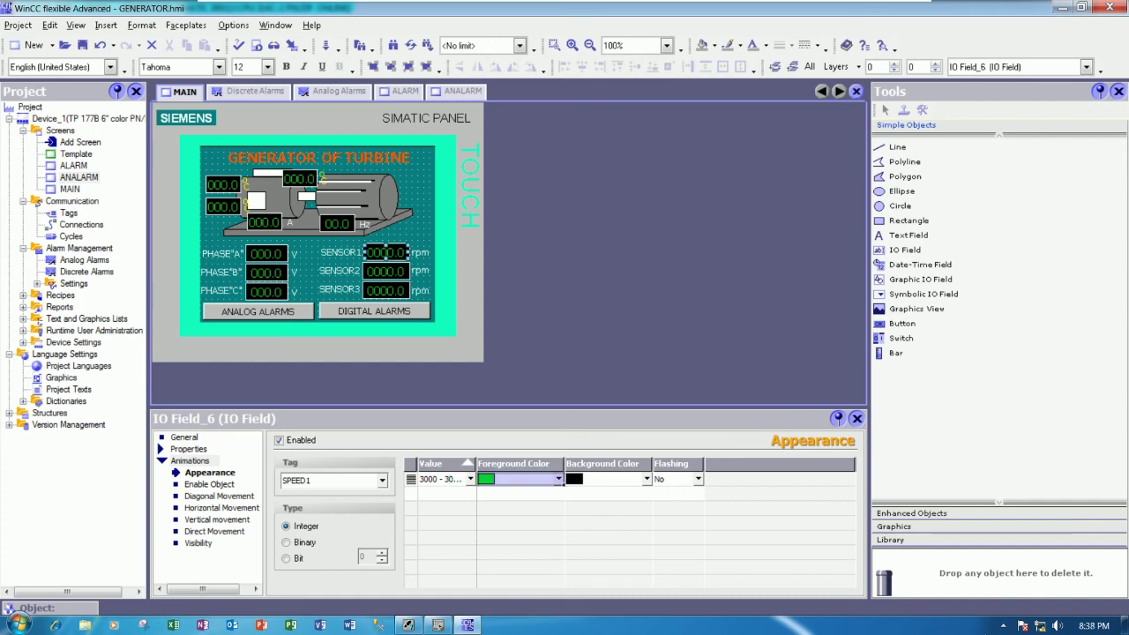
Step: Give the new entry an orange foreground color, check the SENSOR1 field in the runtime, and close the runtime
{"action": "left_click", "coordinate": [558, 478]}
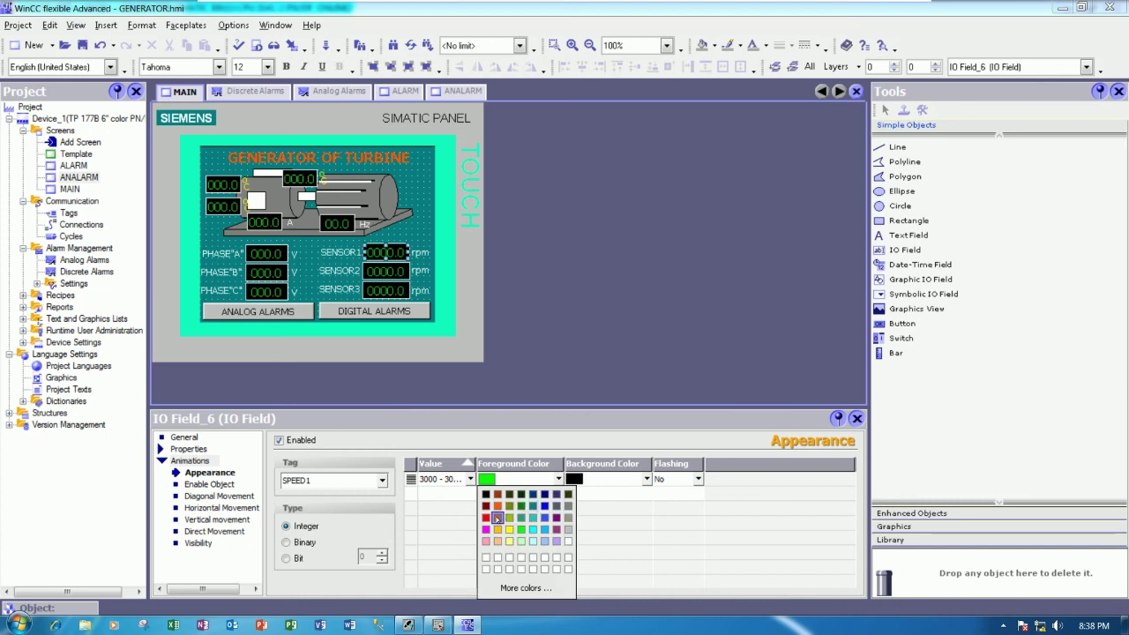
{"action": "left_click", "coordinate": [540, 495]}
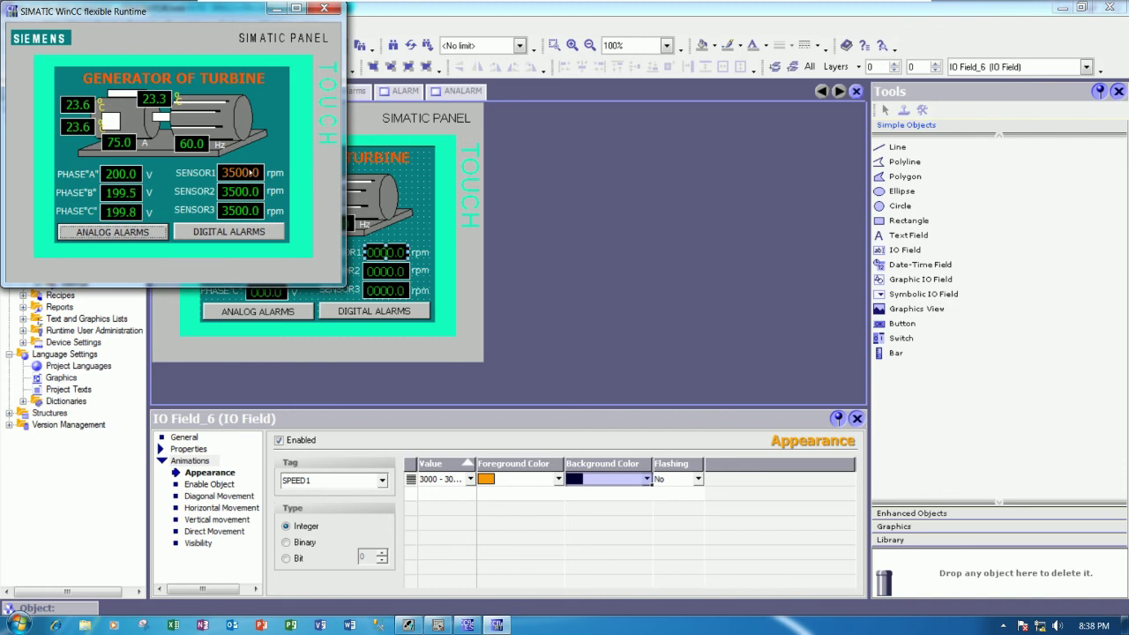
{"action": "left_click", "coordinate": [324, 8]}
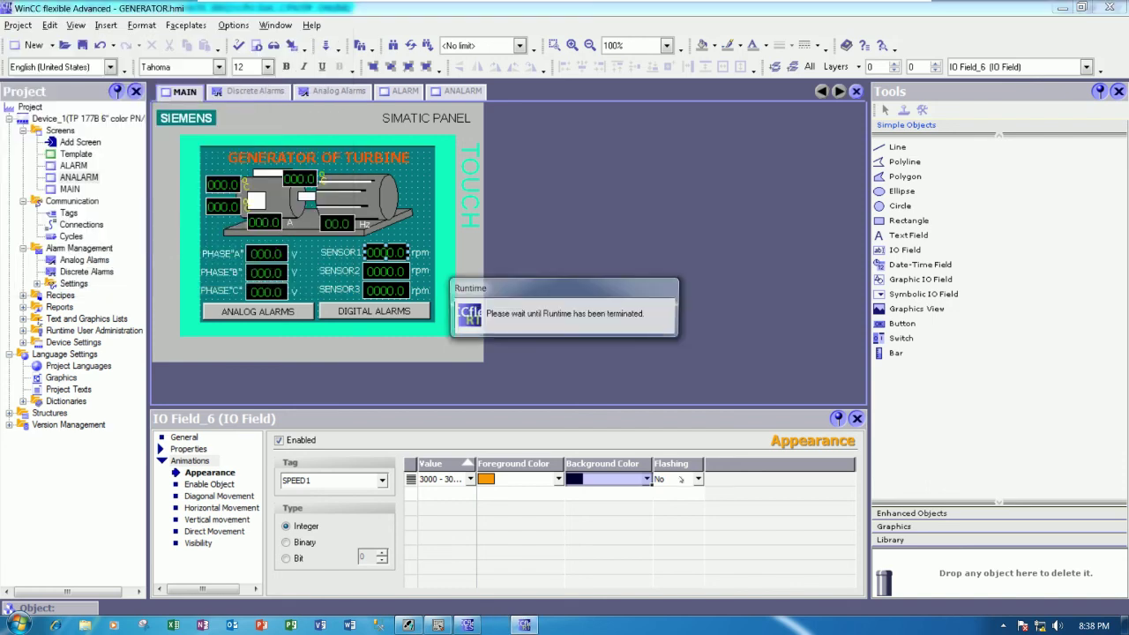
Step: Add a second appearance entry and correct the first entry's range to 3000 - 3010 in a widened value column
{"action": "left_click", "coordinate": [445, 493]}
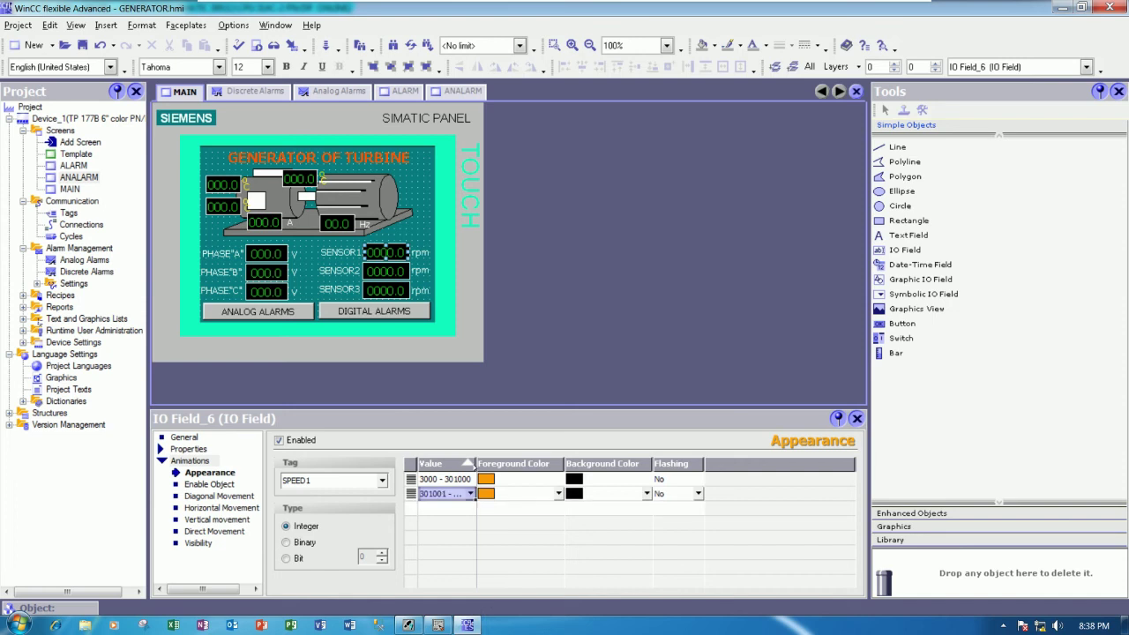
{"action": "left_click_drag", "start_coordinate": [476, 463], "coordinate": [538, 463]}
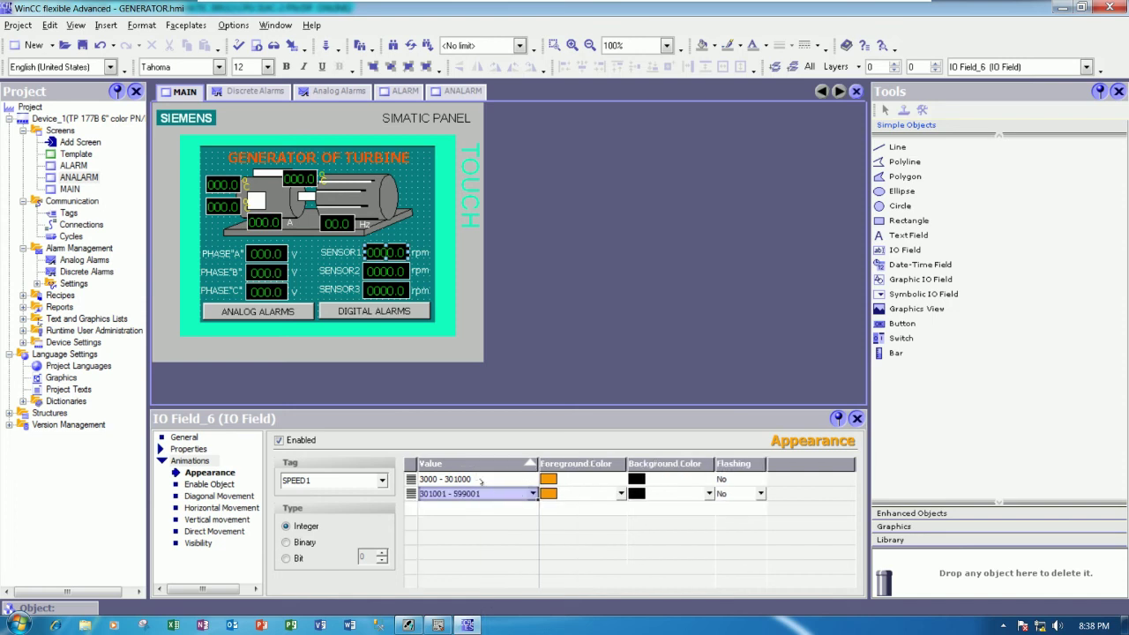
{"action": "left_click", "coordinate": [484, 478]}
{"action": "key", "text": "BackSpace"}
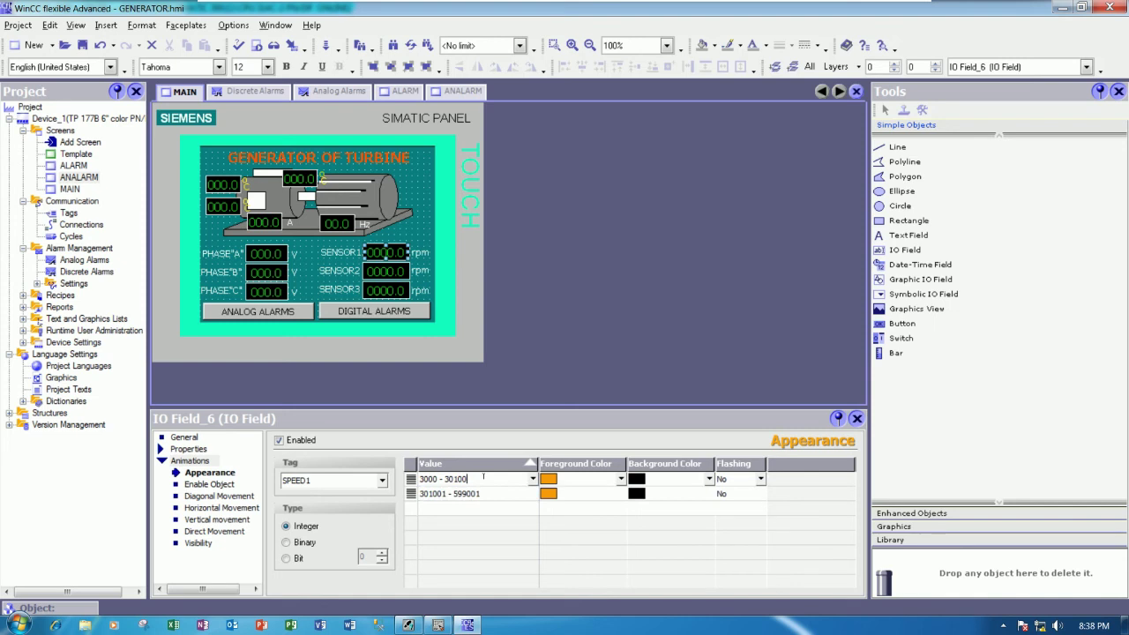
{"action": "key", "text": "BackSpace"}
{"action": "key", "text": "Tab"}
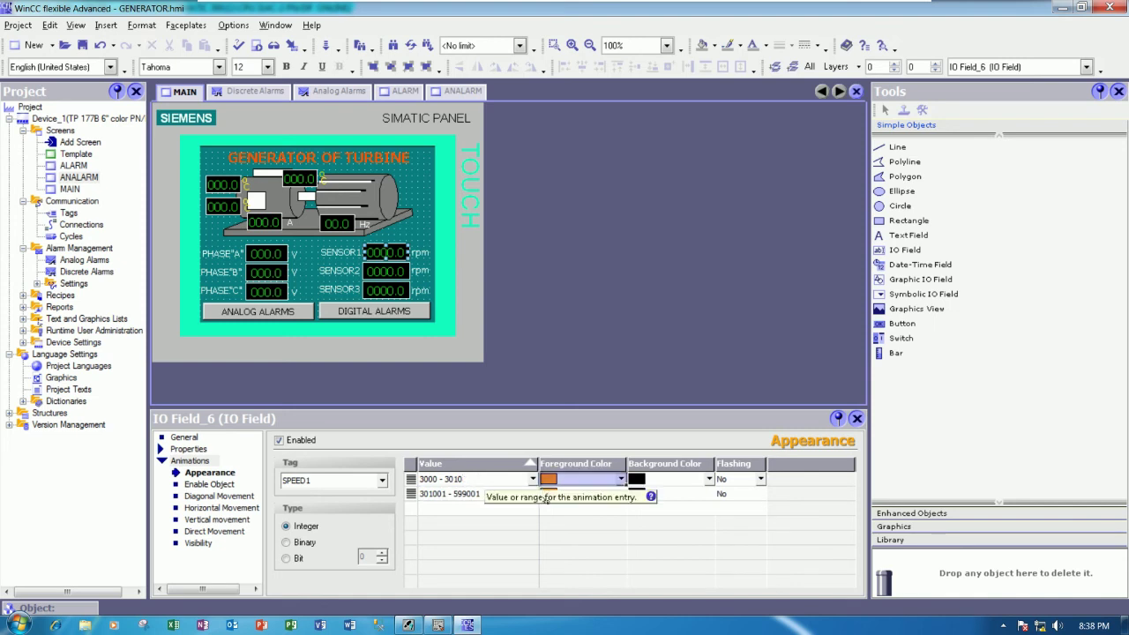
Step: Set the lower limit of the second appearance entry to 3011
{"action": "left_click", "coordinate": [449, 494]}
{"action": "key", "text": "BackSpace"}
{"action": "key", "text": "BackSpace"}
{"action": "key", "text": "BackSpace"}
{"action": "key", "text": "BackSpace"}
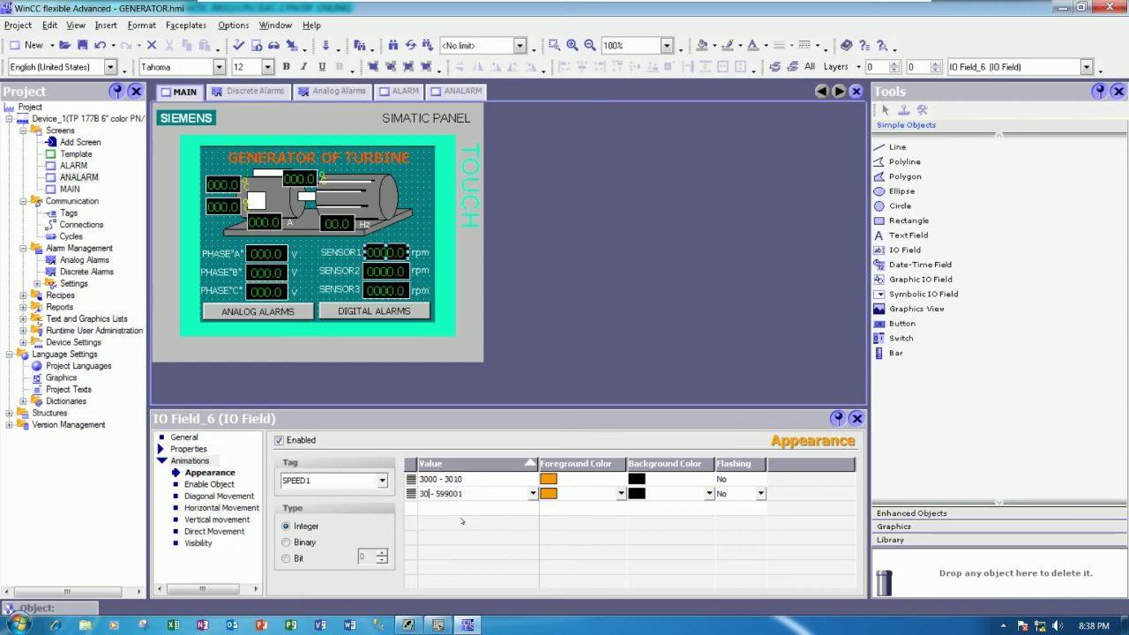
{"action": "type", "text": "11"}
Step: Set the upper limit of the second appearance entry to 3150
{"action": "key", "text": "Right"}
{"action": "key", "text": "Right"}
{"action": "key", "text": "Right"}
{"action": "key", "text": "shift+Right"}
{"action": "key", "text": "shift+Right"}
{"action": "key", "text": "shift+Right"}
{"action": "key", "text": "shift+Right"}
{"action": "key", "text": "shift+Right"}
{"action": "key", "text": "shift+Right"}
{"action": "type", "text": "3"}
{"action": "type", "text": "150"}
Step: Give the 3011 - 3150 entry a red foreground color and set its flashing to Yes
{"action": "left_click", "coordinate": [616, 494]}
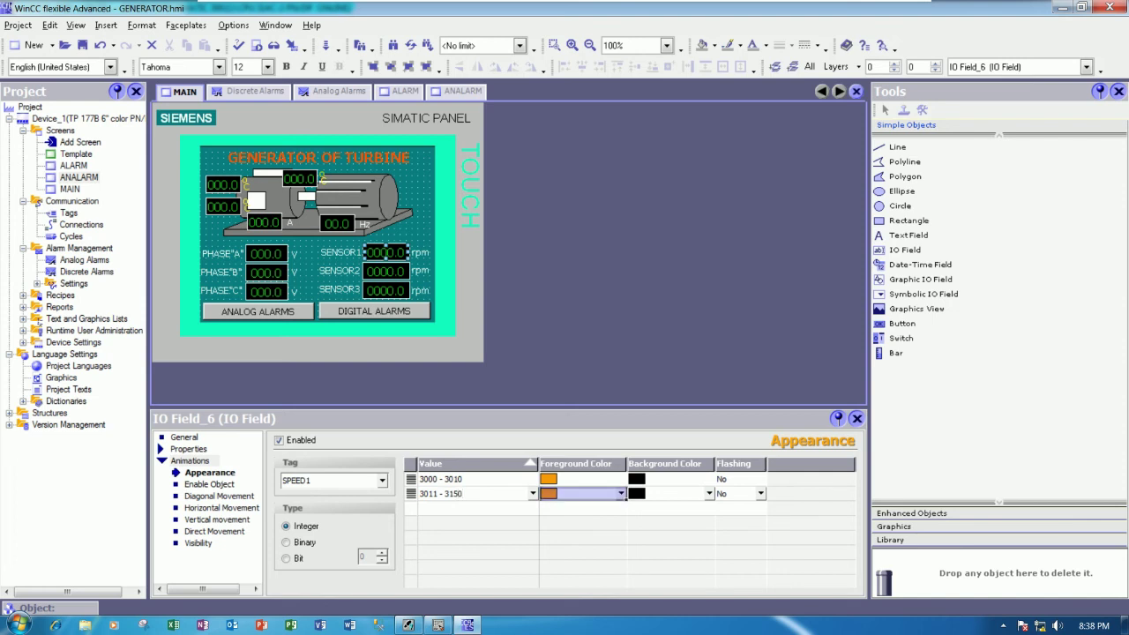
{"action": "left_click", "coordinate": [621, 494]}
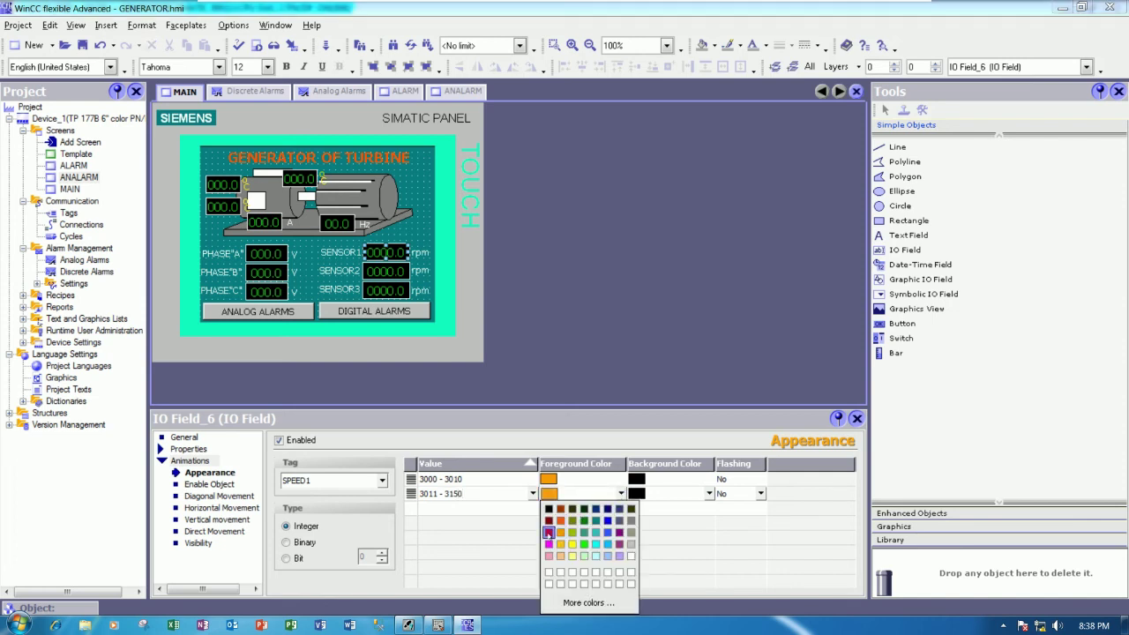
{"action": "left_click", "coordinate": [549, 534]}
{"action": "left_click", "coordinate": [764, 495]}
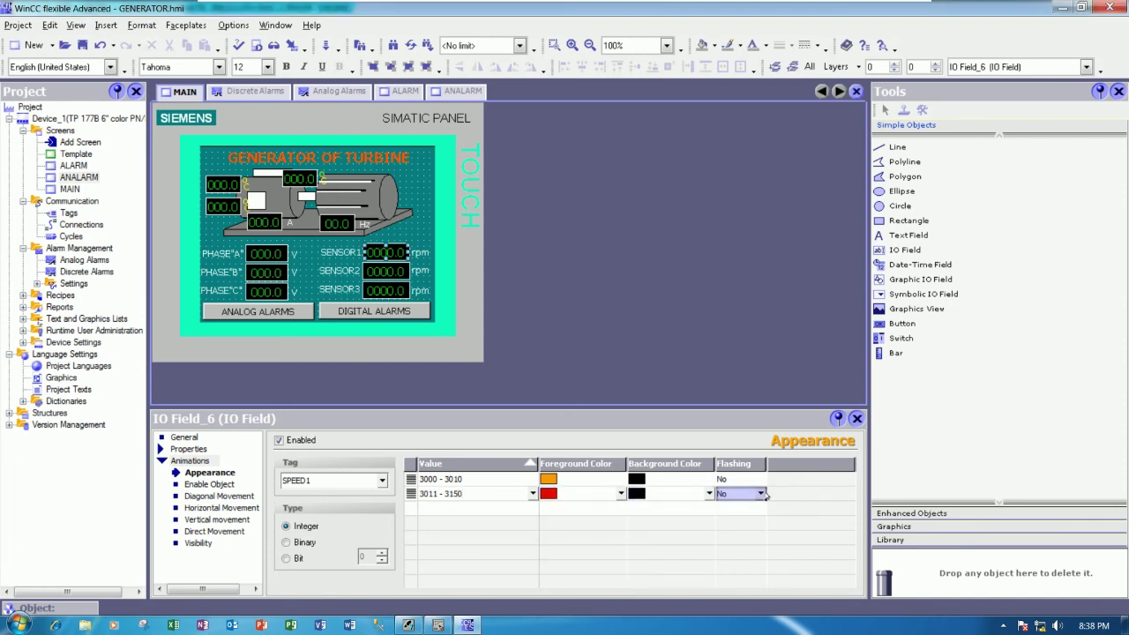
{"action": "left_click", "coordinate": [761, 494]}
{"action": "left_click", "coordinate": [741, 515]}
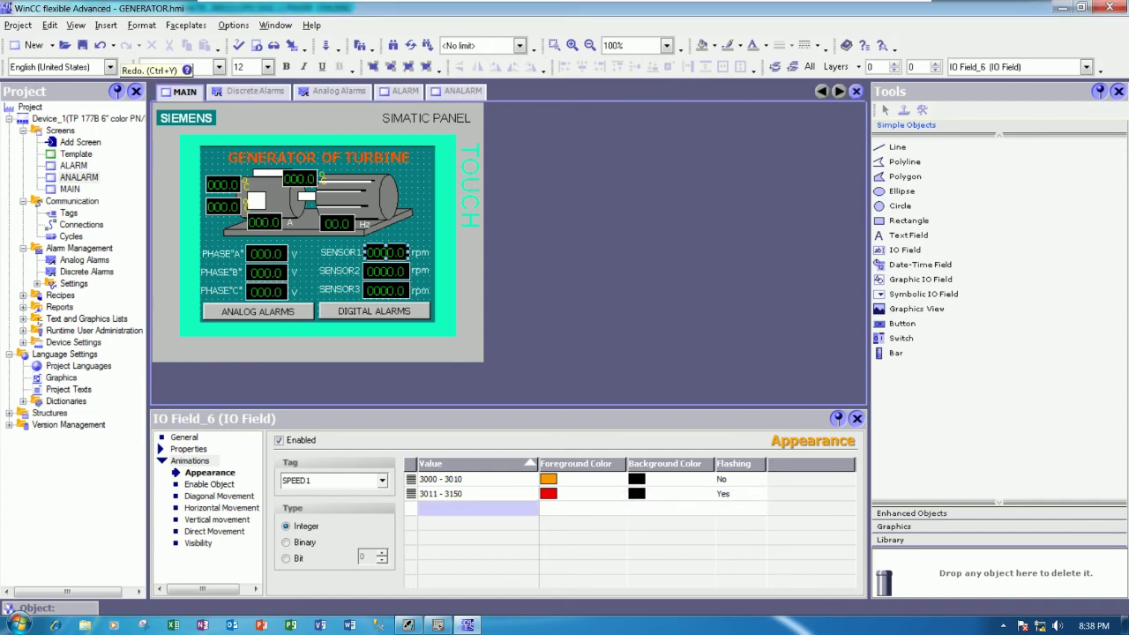
Step: Save the project, check the MAIN screen in the runtime, and close the runtime
{"action": "left_click", "coordinate": [82, 45]}
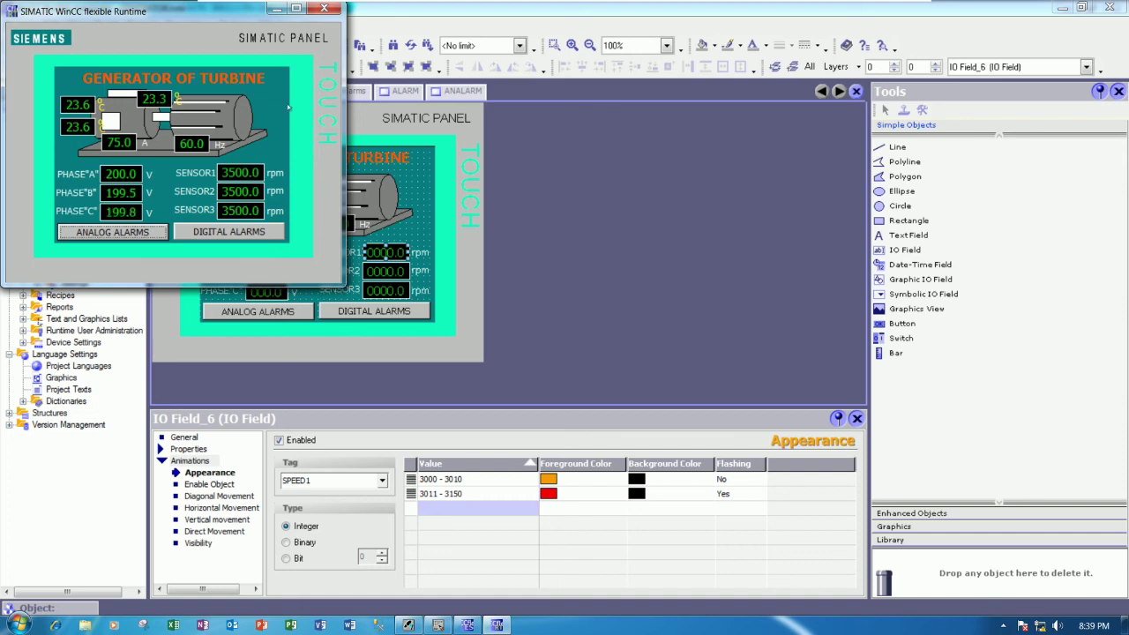
{"action": "left_click", "coordinate": [324, 8]}
Step: Set the upper limit of SENSOR1's second appearance entry to 3500 and check the saved project in the runtime
{"action": "left_click", "coordinate": [499, 492]}
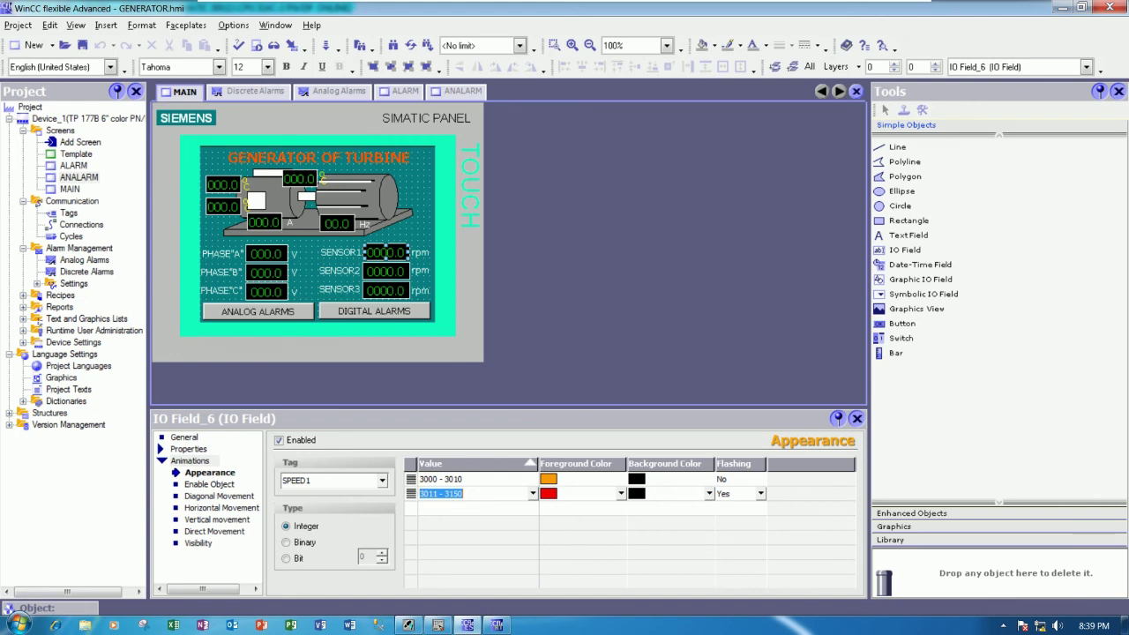
{"action": "left_click", "coordinate": [454, 493]}
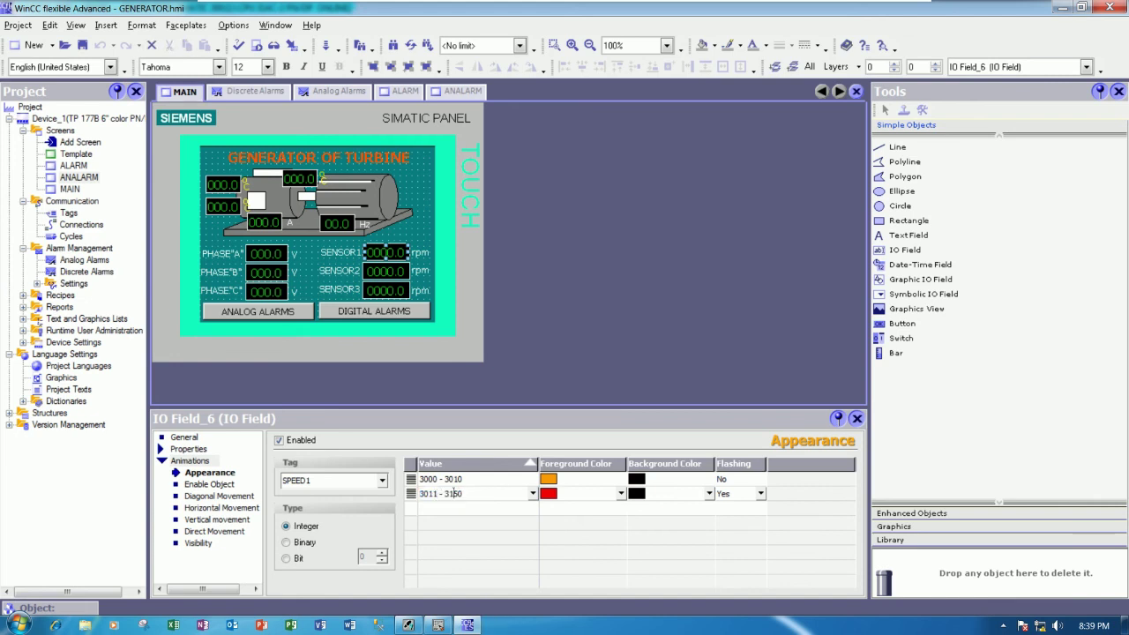
{"action": "key", "text": "BackSpace"}
{"action": "type", "text": "0"}
{"action": "key", "text": "Tab"}
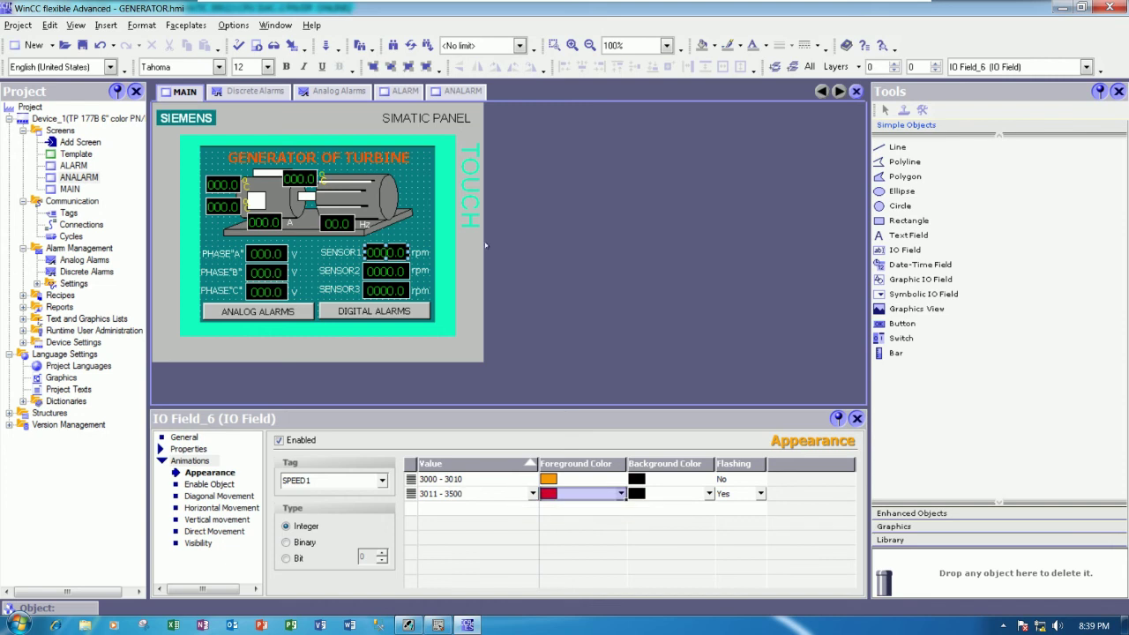
{"action": "key", "text": "ctrl+s"}
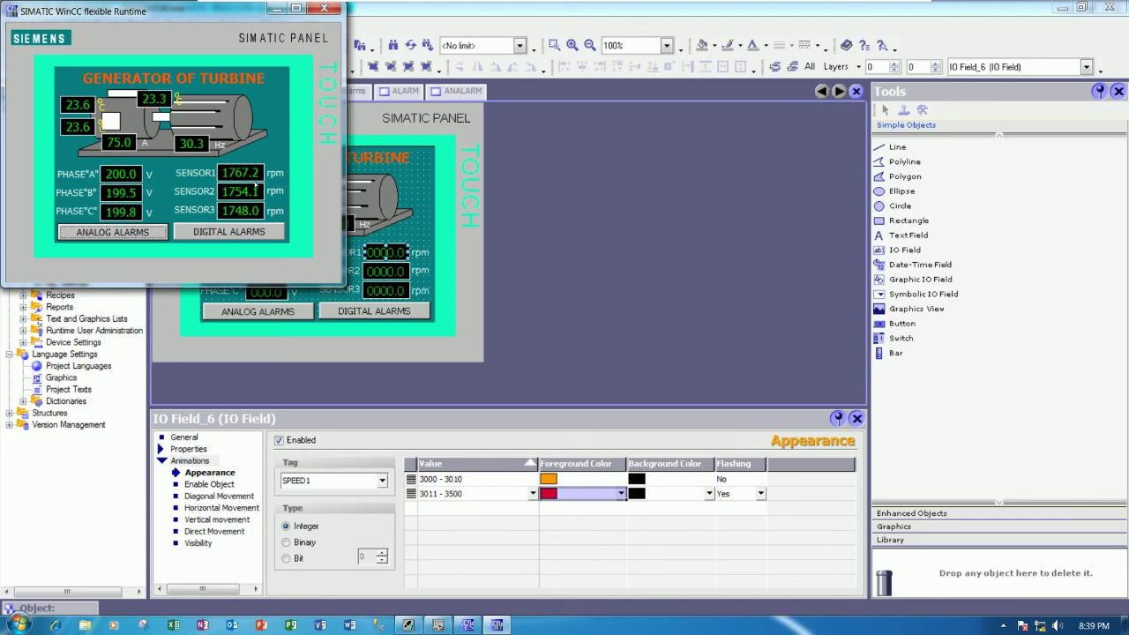
{"action": "key", "text": "alt+F4"}
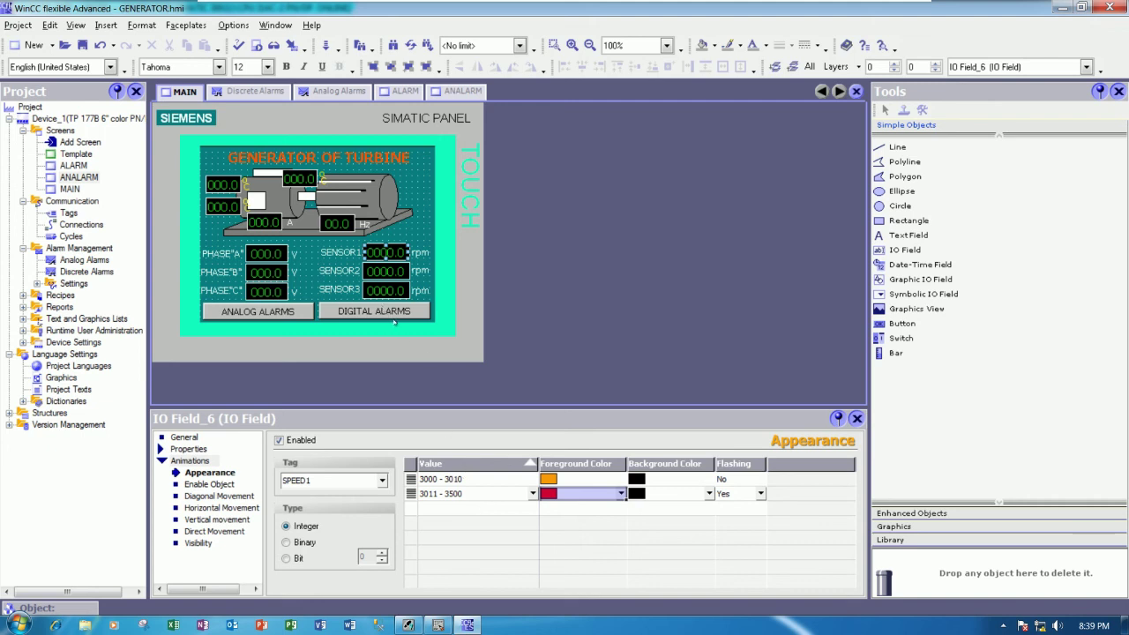
Step: Set the range of SENSOR1's first appearance entry to 3010 - 3025
{"action": "left_click", "coordinate": [385, 273]}
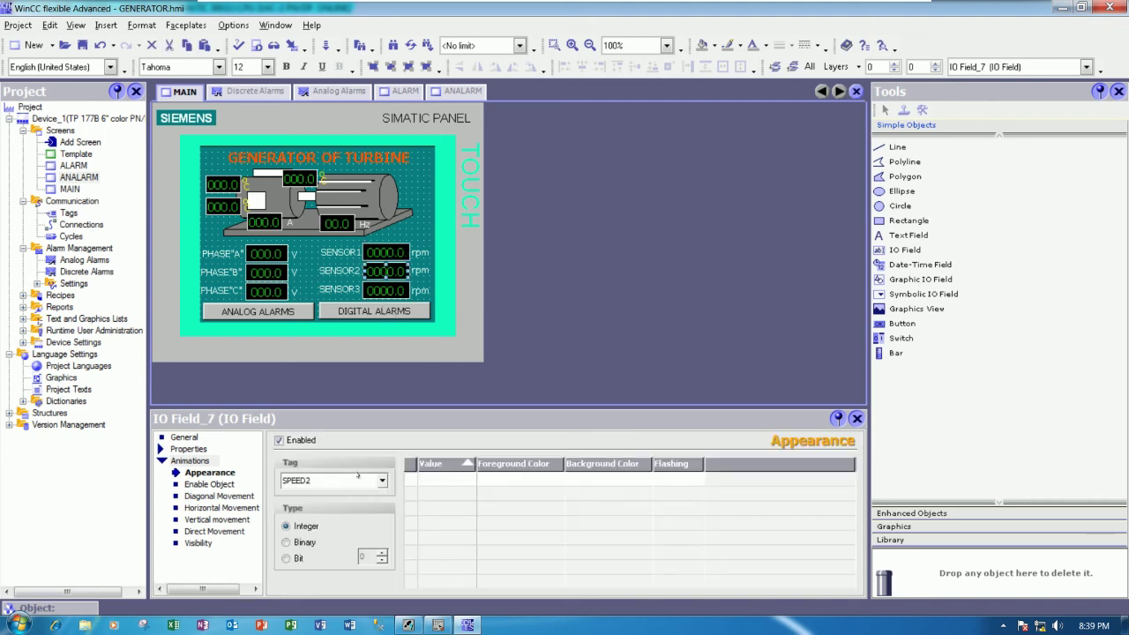
{"action": "left_click", "coordinate": [370, 253]}
{"action": "left_click", "coordinate": [434, 479]}
{"action": "double_click", "coordinate": [435, 479]}
{"action": "left_click", "coordinate": [435, 479]}
{"action": "key", "text": "BackSpace"}
{"action": "key", "text": "BackSpace"}
{"action": "type", "text": "10 - 3010"}
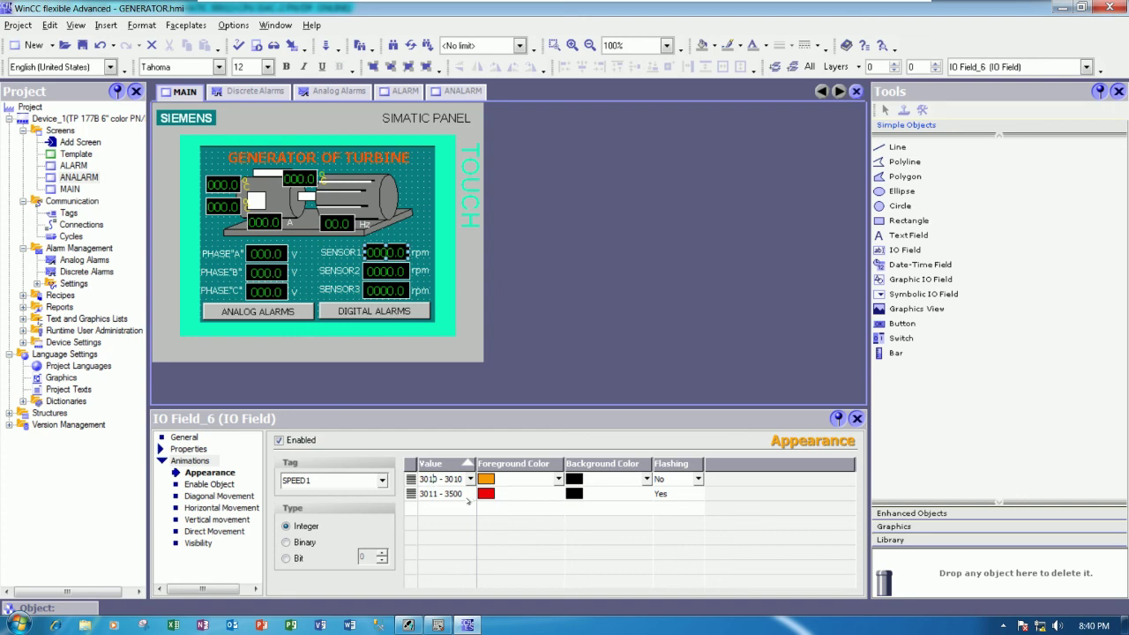
{"action": "double_click", "coordinate": [453, 479]}
{"action": "type", "text": "3025"}
{"action": "key", "text": "Tab"}
Step: Set the lower limit of SENSOR1's second appearance entry to 3026 and widen the value column slightly
{"action": "left_click", "coordinate": [458, 493]}
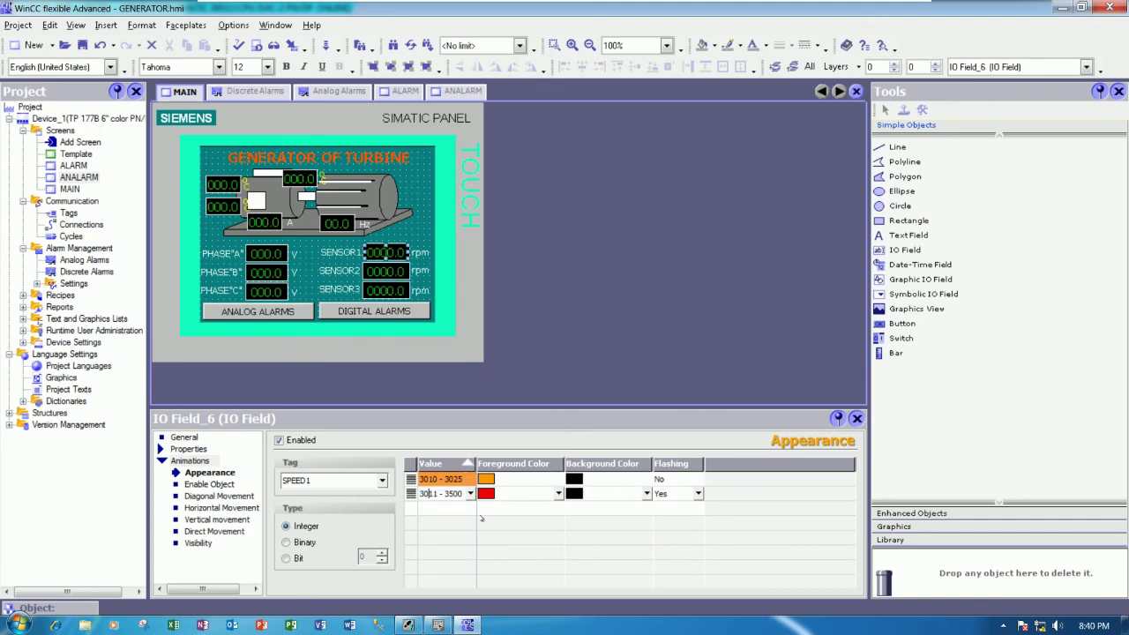
{"action": "key", "text": "BackSpace"}
{"action": "key", "text": "BackSpace"}
{"action": "type", "text": "26"}
{"action": "left_click", "coordinate": [520, 493]}
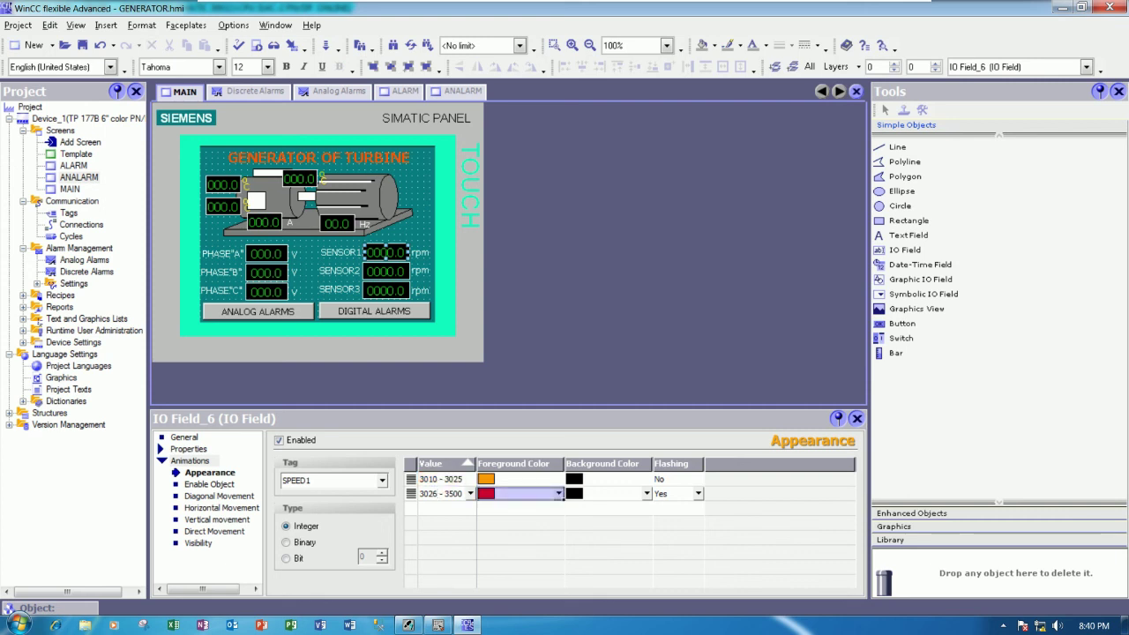
{"action": "left_click_drag", "start_coordinate": [474, 461], "coordinate": [484, 462]}
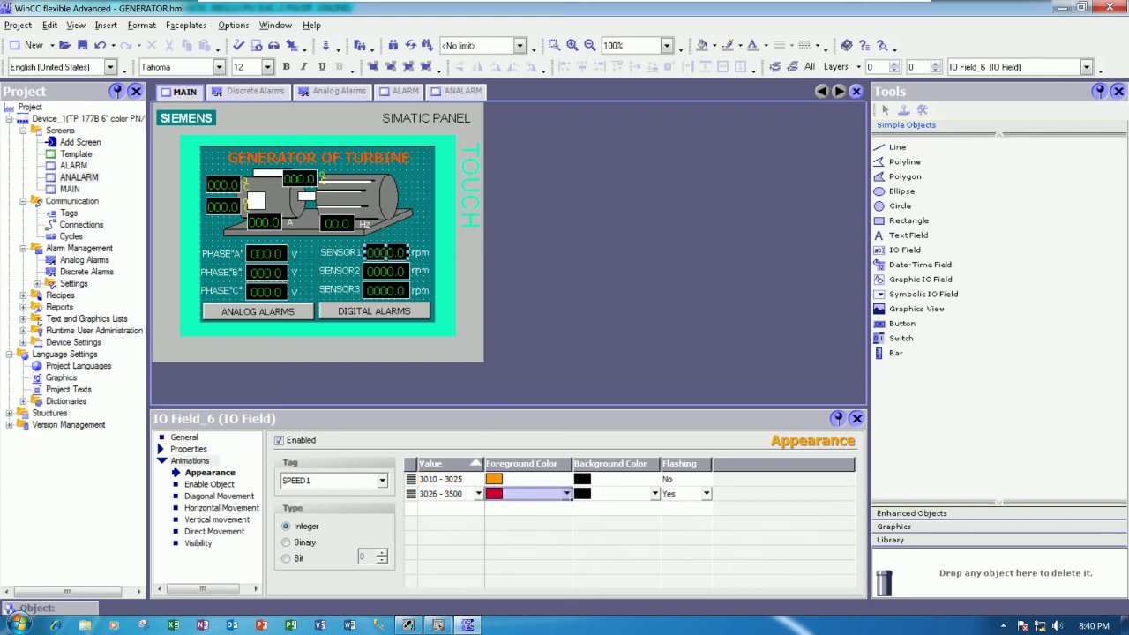
{"action": "left_click", "coordinate": [452, 509]}
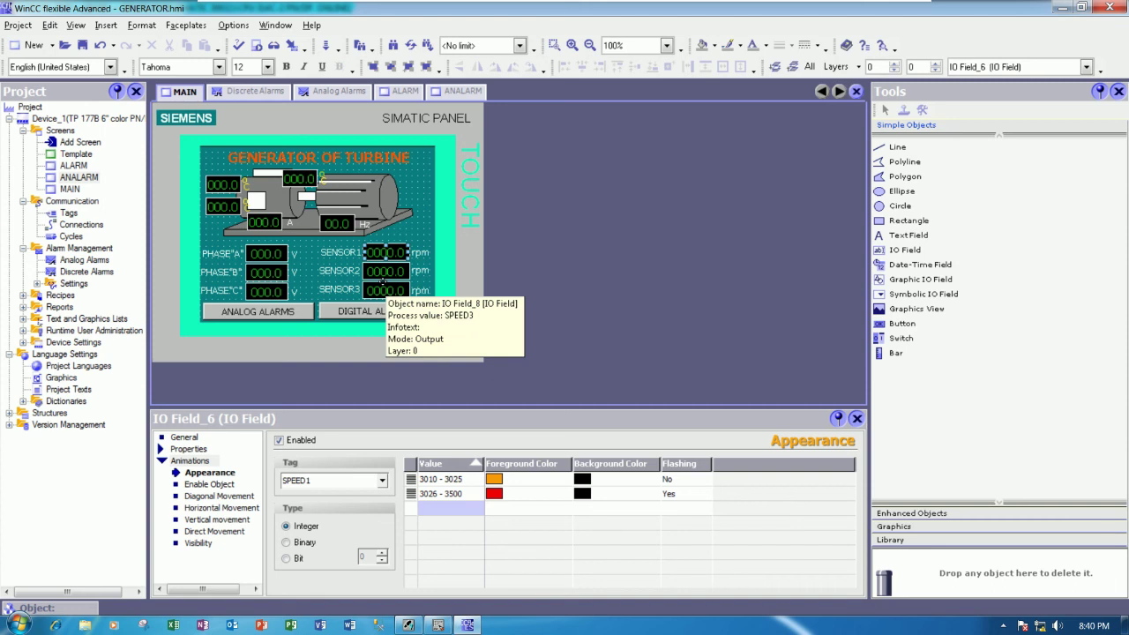
Step: Choose the SPEED2 tag for SENSOR2's appearance animation and add a first value entry
{"action": "left_click", "coordinate": [385, 272]}
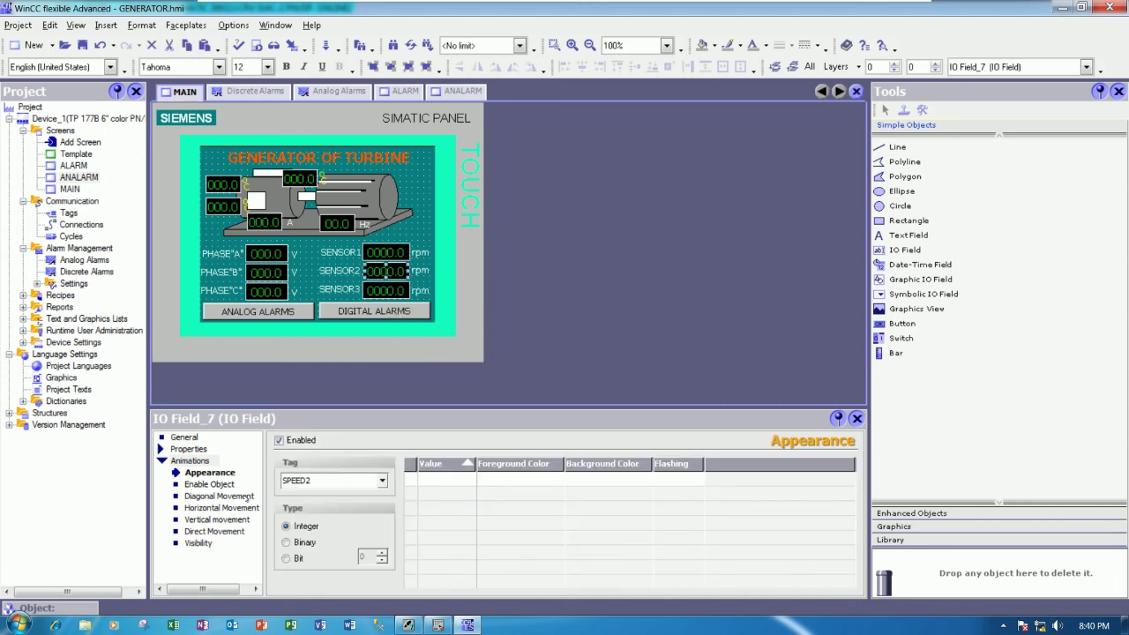
{"action": "left_click", "coordinate": [383, 481]}
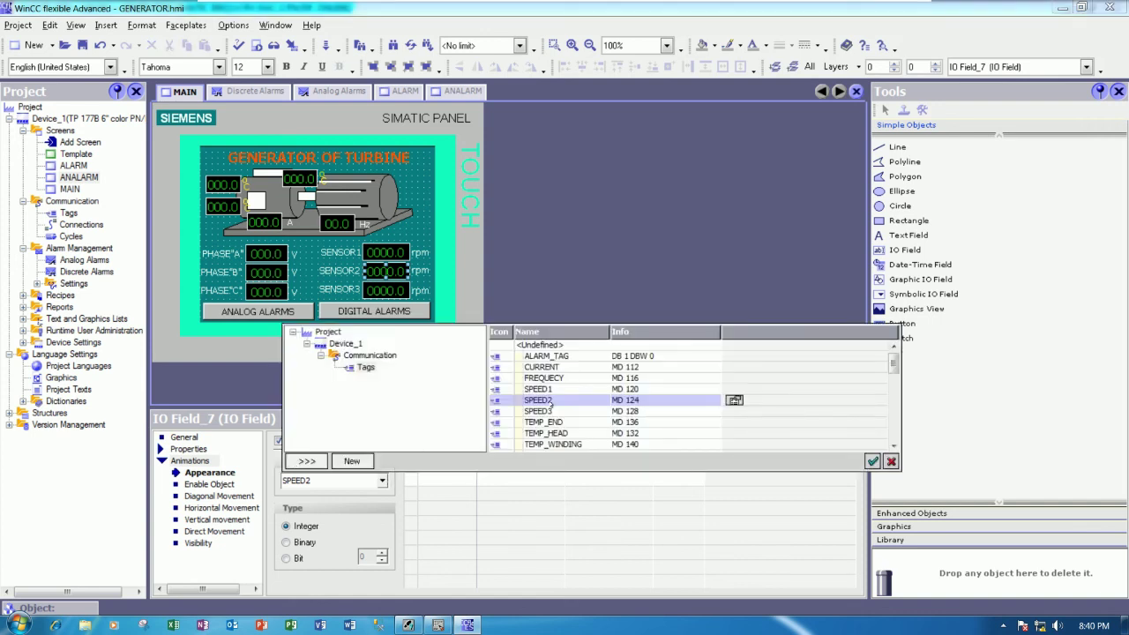
{"action": "left_click", "coordinate": [550, 403]}
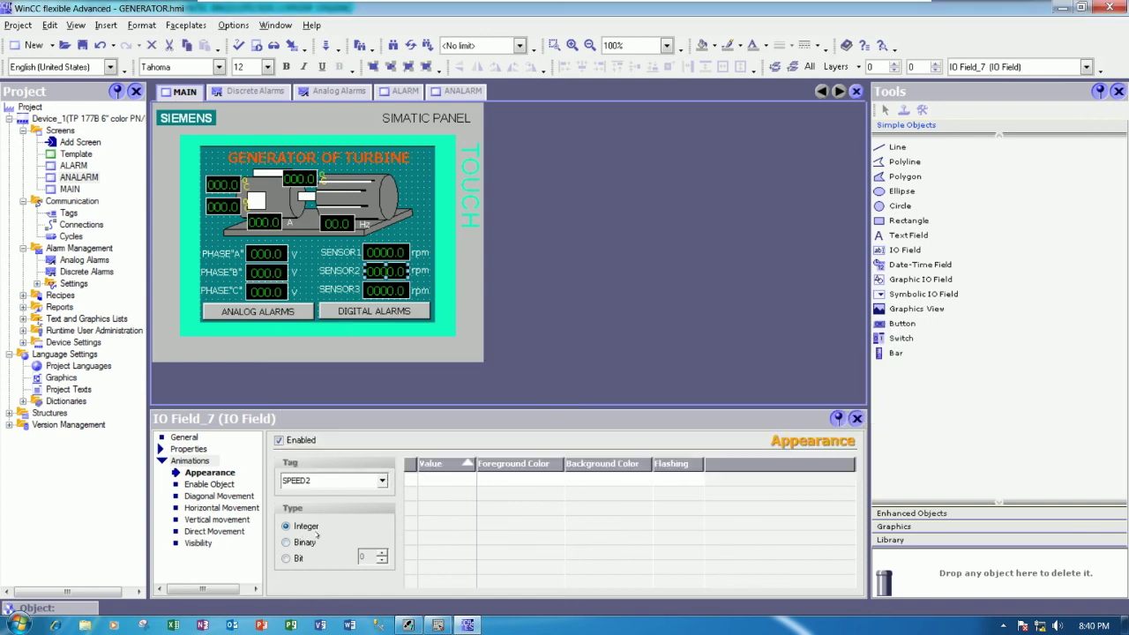
{"action": "left_click", "coordinate": [439, 476]}
{"action": "left_click", "coordinate": [439, 476]}
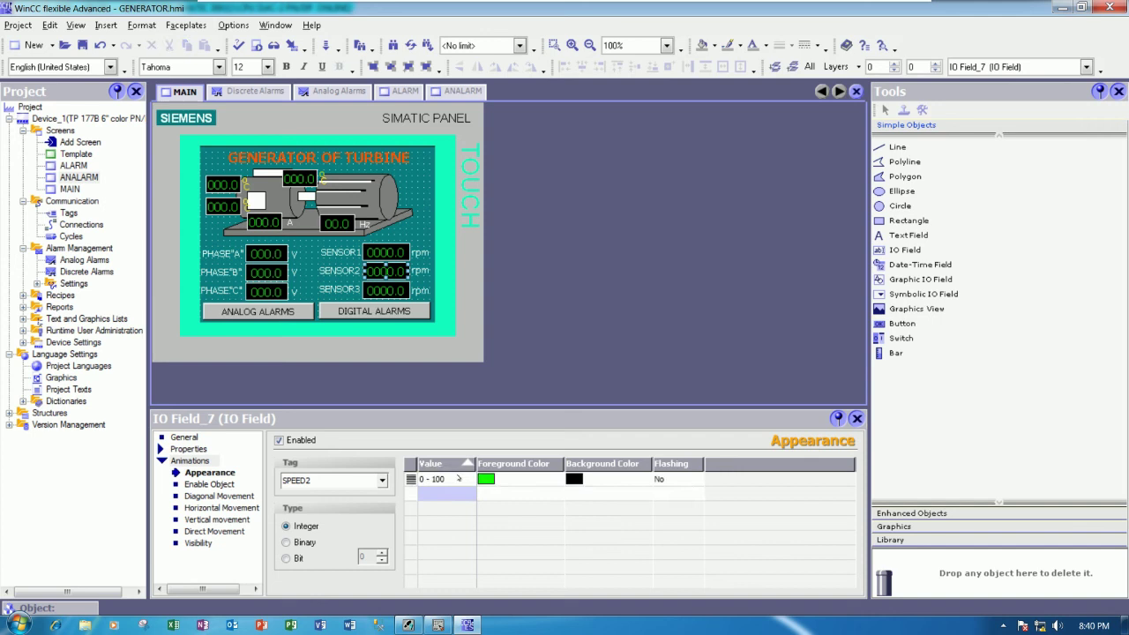
Step: Set SENSOR2's first appearance entry to the range 3010 - 3025 with an orange foreground color
{"action": "left_click", "coordinate": [439, 478]}
{"action": "left_click", "coordinate": [422, 479]}
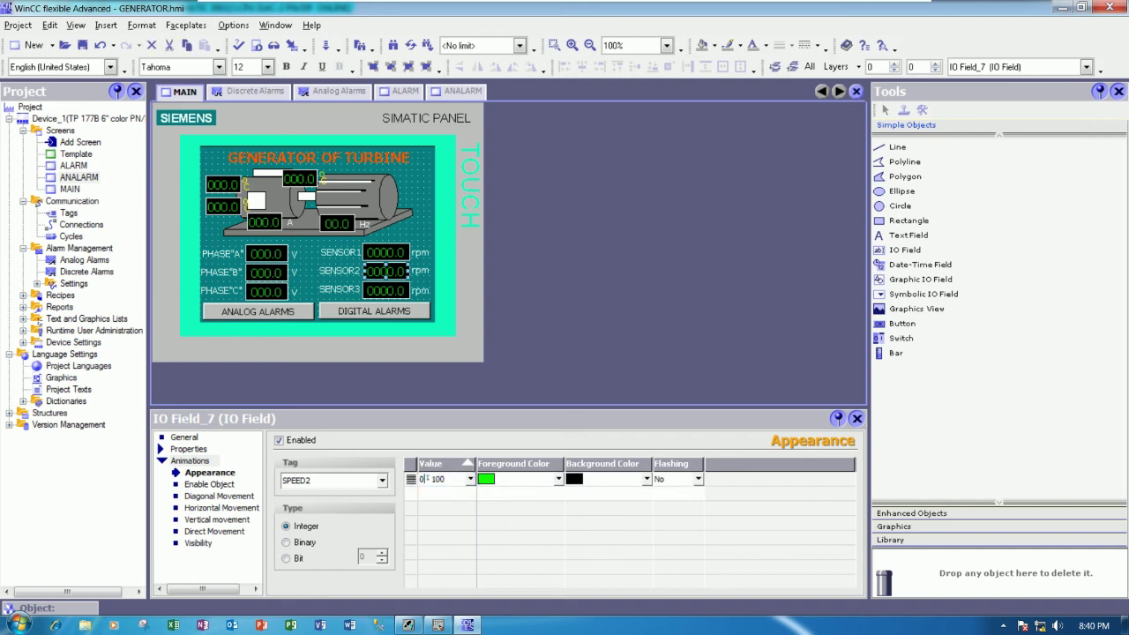
{"action": "key", "text": "BackSpace"}
{"action": "type", "text": "30"}
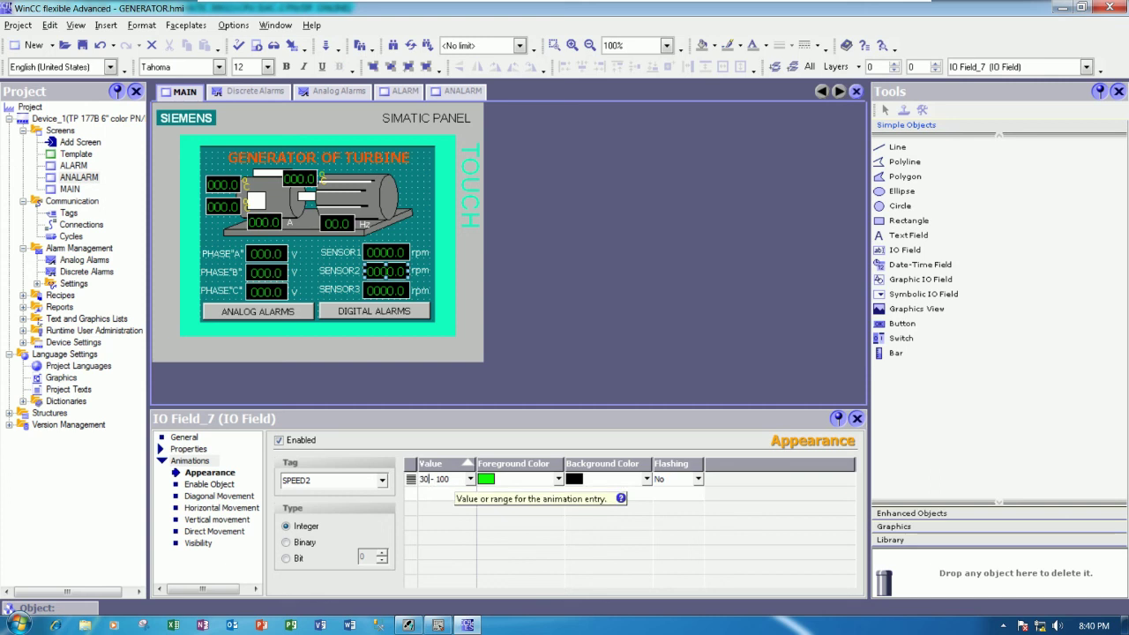
{"action": "type", "text": "10"}
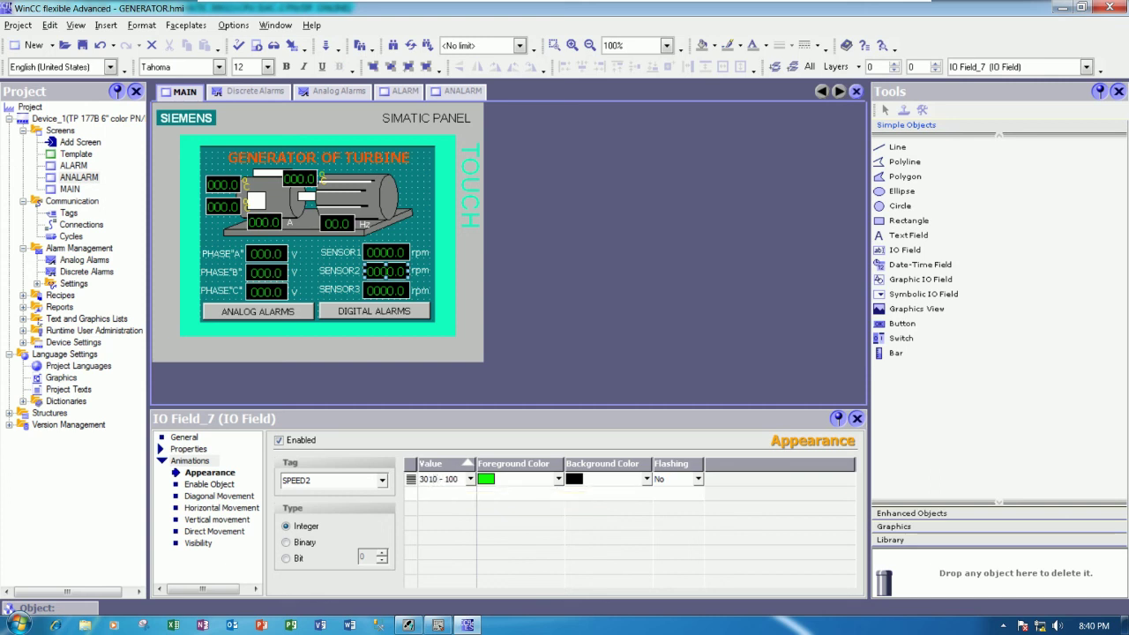
{"action": "key", "text": "Right"}
{"action": "key", "text": "Right"}
{"action": "key", "text": "Right"}
{"action": "key", "text": "shift+Right"}
{"action": "key", "text": "shift+Right"}
{"action": "key", "text": "shift+Right"}
{"action": "type", "text": "3025"}
{"action": "key", "text": "Tab"}
{"action": "left_click", "coordinate": [558, 478]}
{"action": "left_click", "coordinate": [496, 515]}
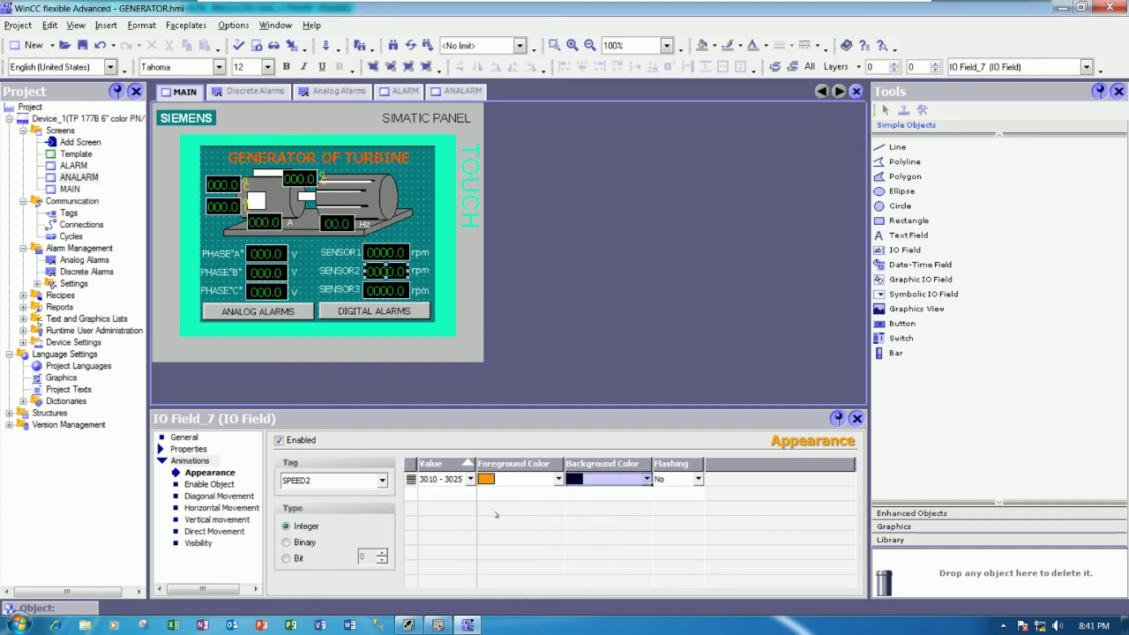
Step: Add a second appearance entry for SENSOR2 and set its upper limit to 3500
{"action": "left_click", "coordinate": [432, 494]}
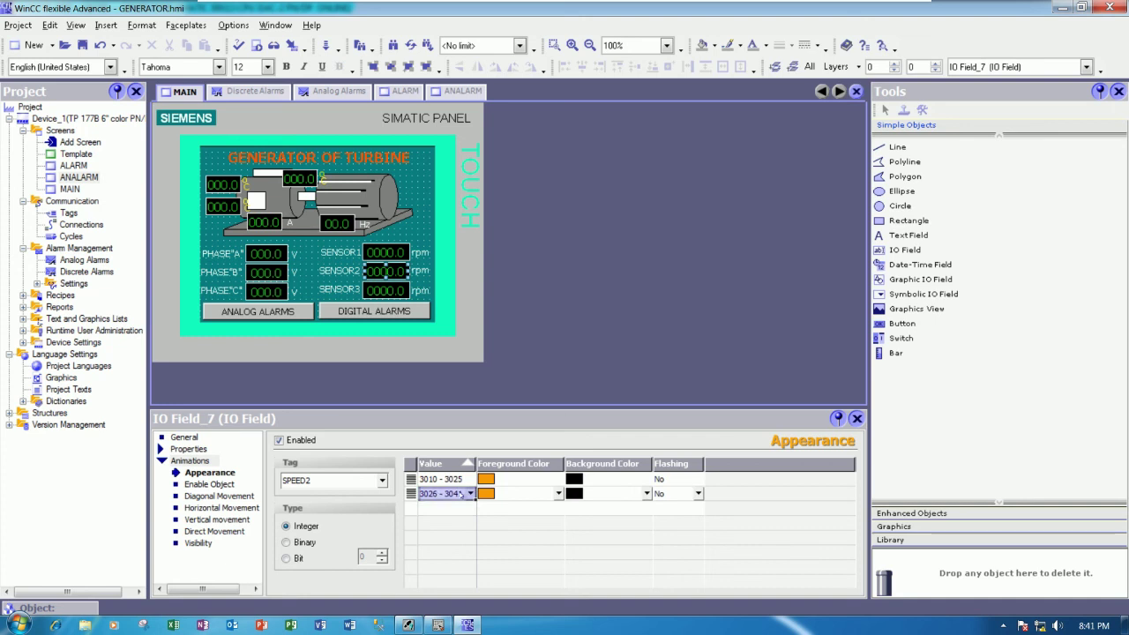
{"action": "left_click", "coordinate": [466, 494]}
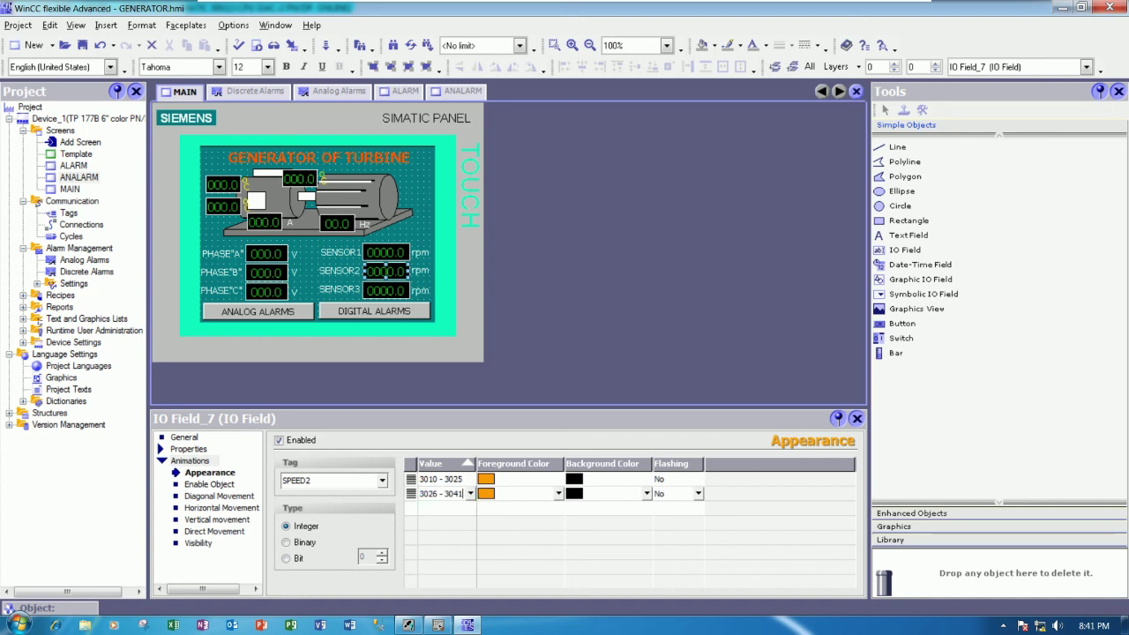
{"action": "key", "text": "BackSpace"}
{"action": "key", "text": "BackSpace"}
{"action": "key", "text": "BackSpace"}
{"action": "type", "text": "500"}
{"action": "key", "text": "Tab"}
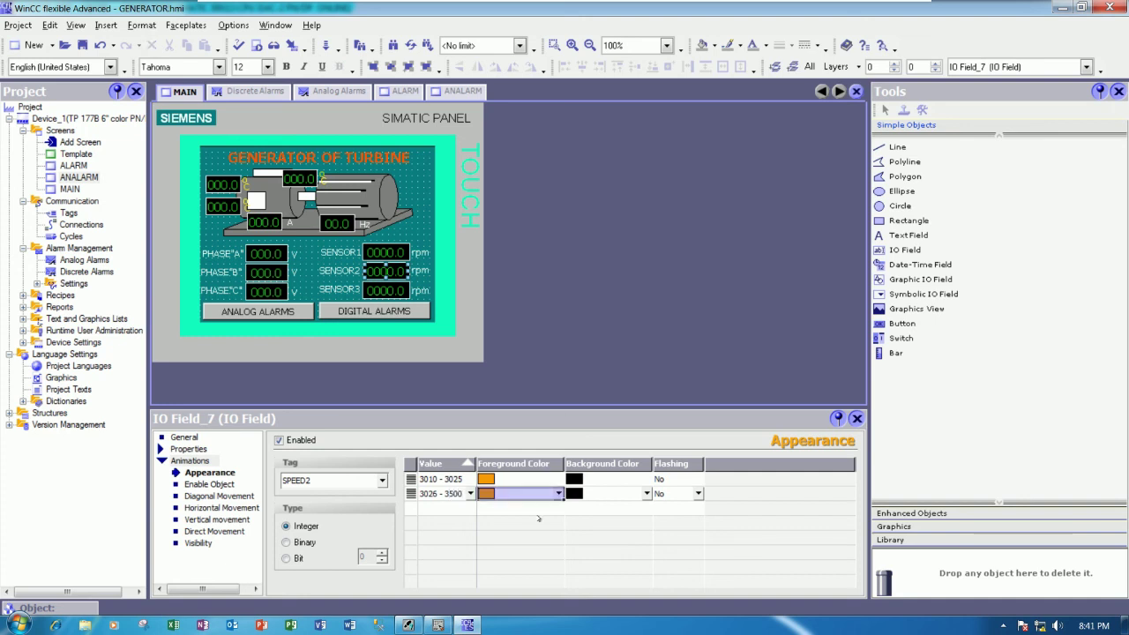
Step: Give SENSOR2's 3026 - 3500 entry a red foreground color and set its flashing to Yes
{"action": "left_click", "coordinate": [559, 493]}
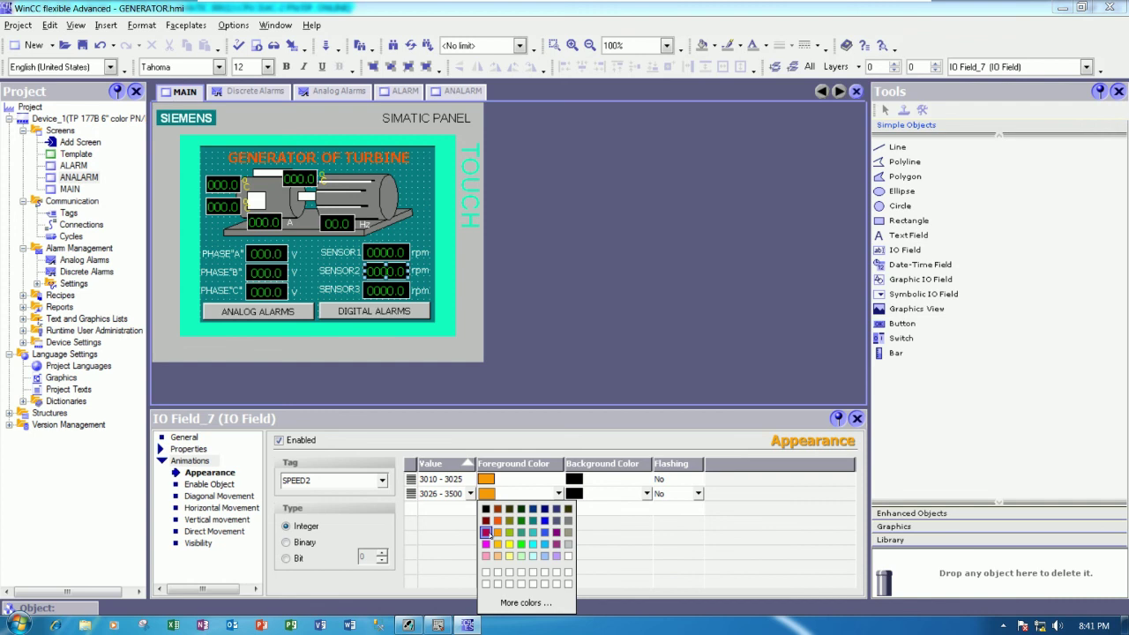
{"action": "left_click", "coordinate": [487, 533]}
{"action": "left_click", "coordinate": [663, 497]}
{"action": "left_click", "coordinate": [663, 496]}
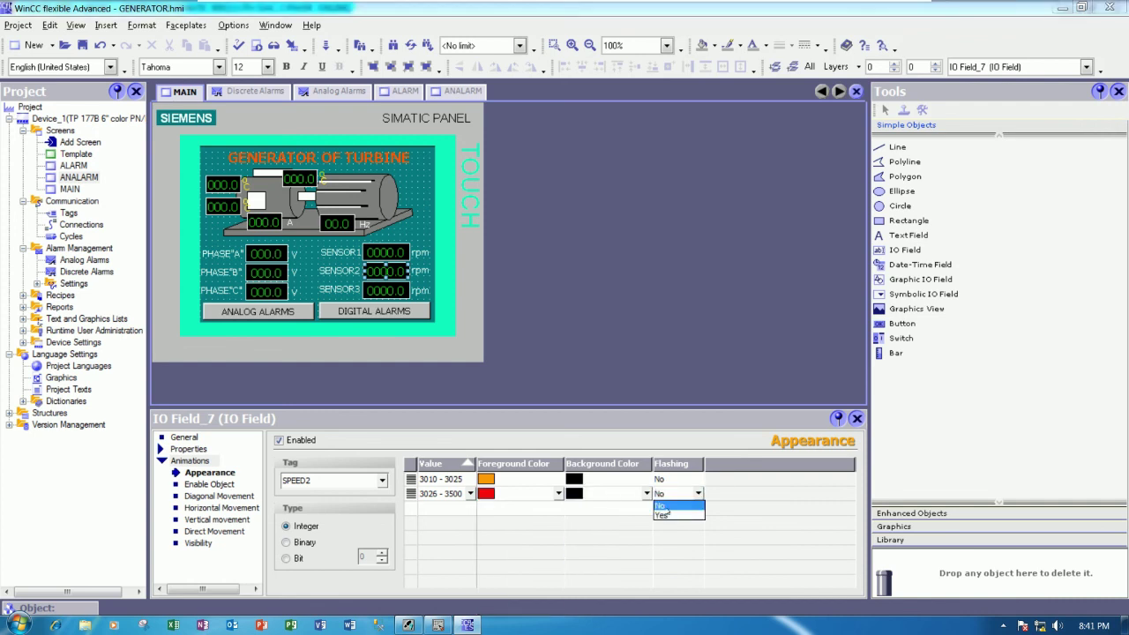
{"action": "left_click", "coordinate": [661, 515]}
Step: Choose the SPEED3 tag for SENSOR3's appearance animation and add a first value entry
{"action": "left_click", "coordinate": [382, 291]}
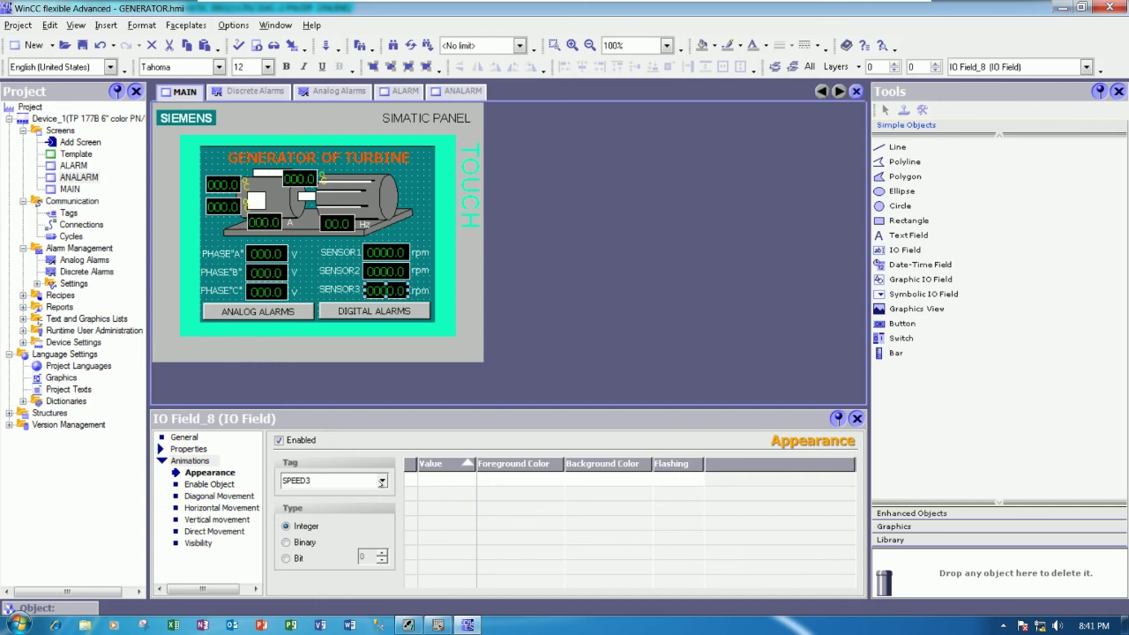
{"action": "left_click", "coordinate": [382, 480]}
{"action": "double_click", "coordinate": [537, 411]}
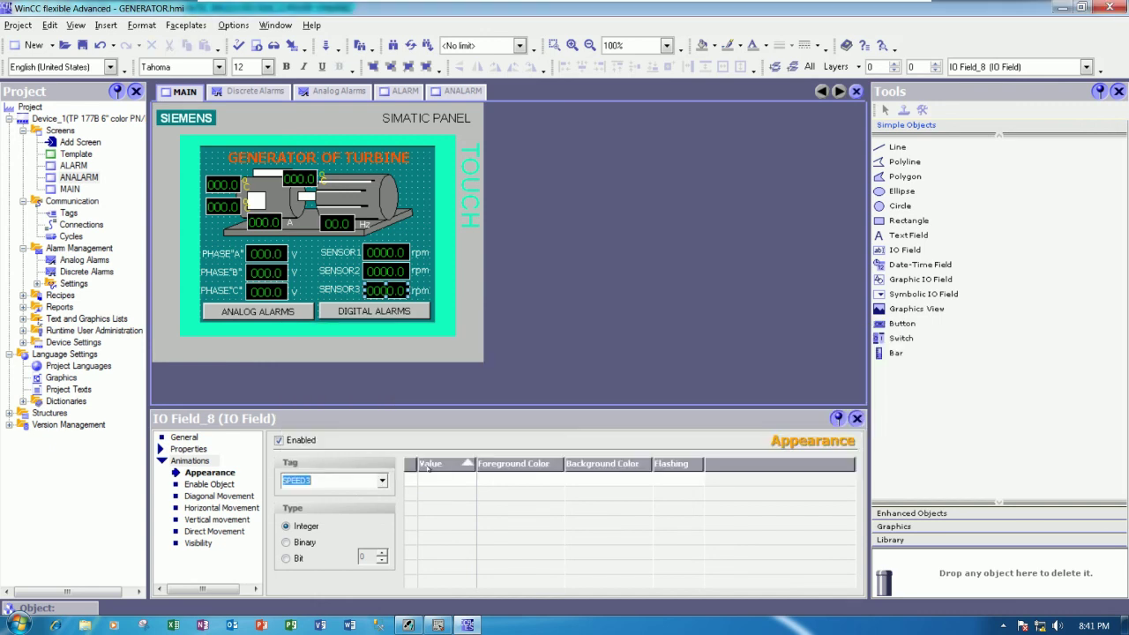
{"action": "double_click", "coordinate": [434, 481]}
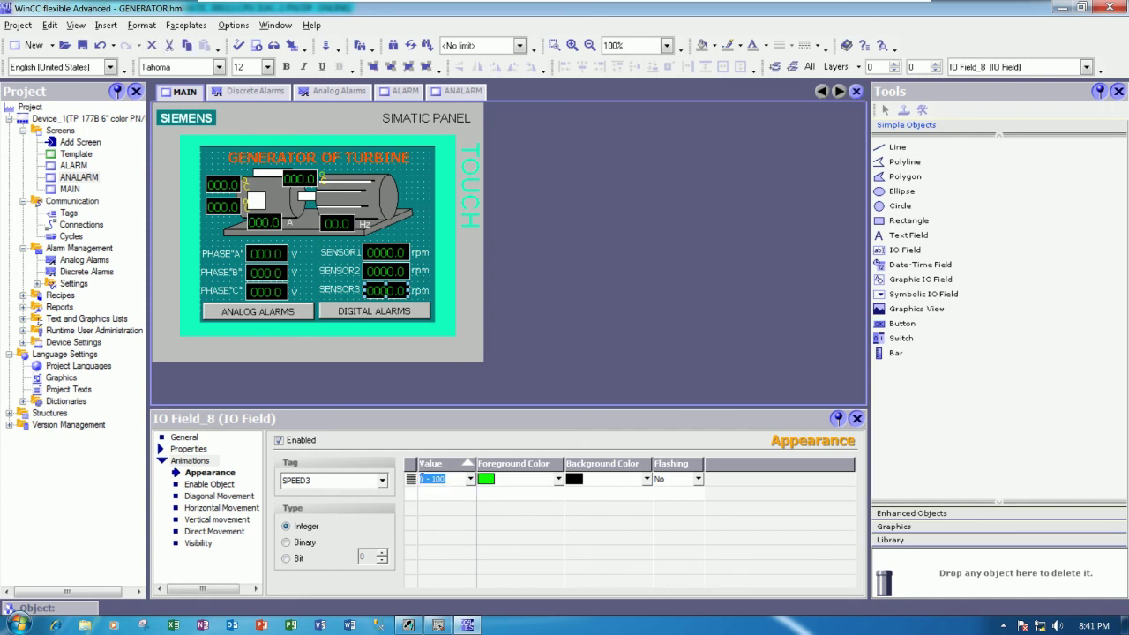
Step: Set SENSOR3's first appearance entry to the range 3010 - 3025 with an orange foreground color
{"action": "key", "text": "BackSpace"}
{"action": "type", "text": "3010"}
{"action": "key", "text": "BackSpace"}
{"action": "key", "text": "BackSpace"}
{"action": "key", "text": "BackSpace"}
{"action": "type", "text": "3025"}
{"action": "key", "text": "Tab"}
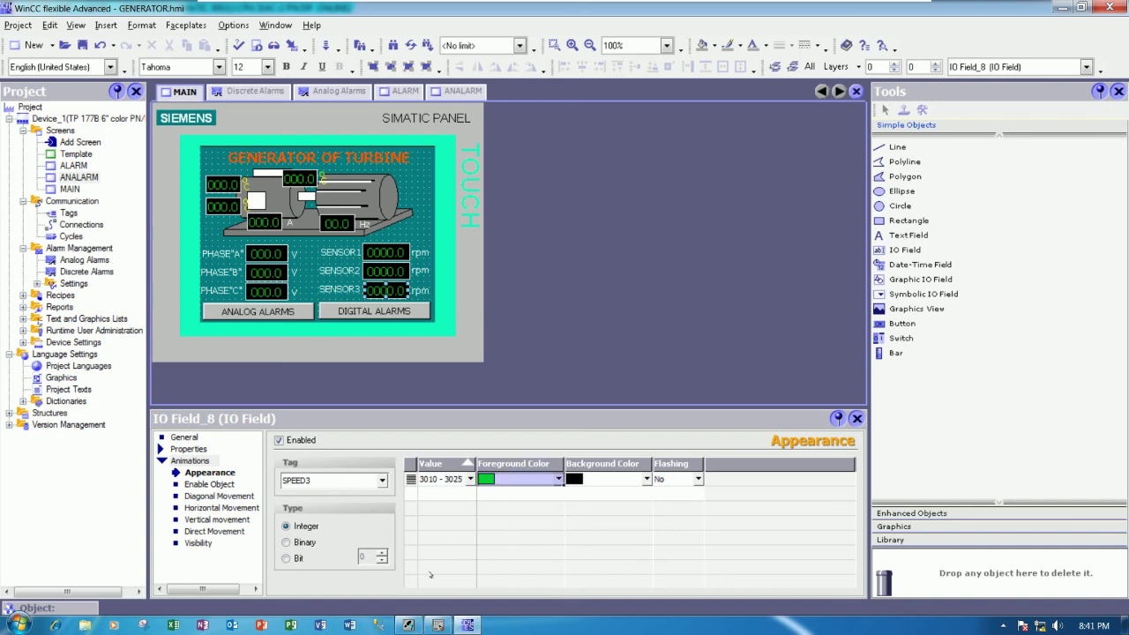
{"action": "left_click", "coordinate": [558, 479]}
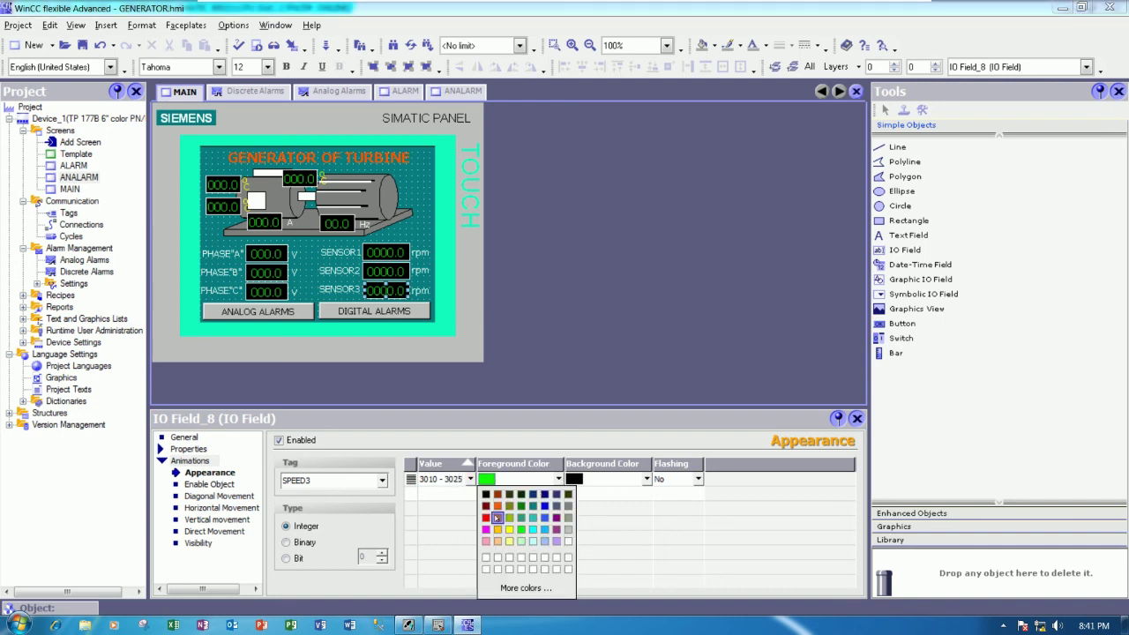
{"action": "left_click", "coordinate": [496, 519]}
{"action": "key", "text": "Tab"}
Step: Add a second appearance entry for SENSOR3 and set its upper limit to 3500
{"action": "left_click", "coordinate": [443, 496]}
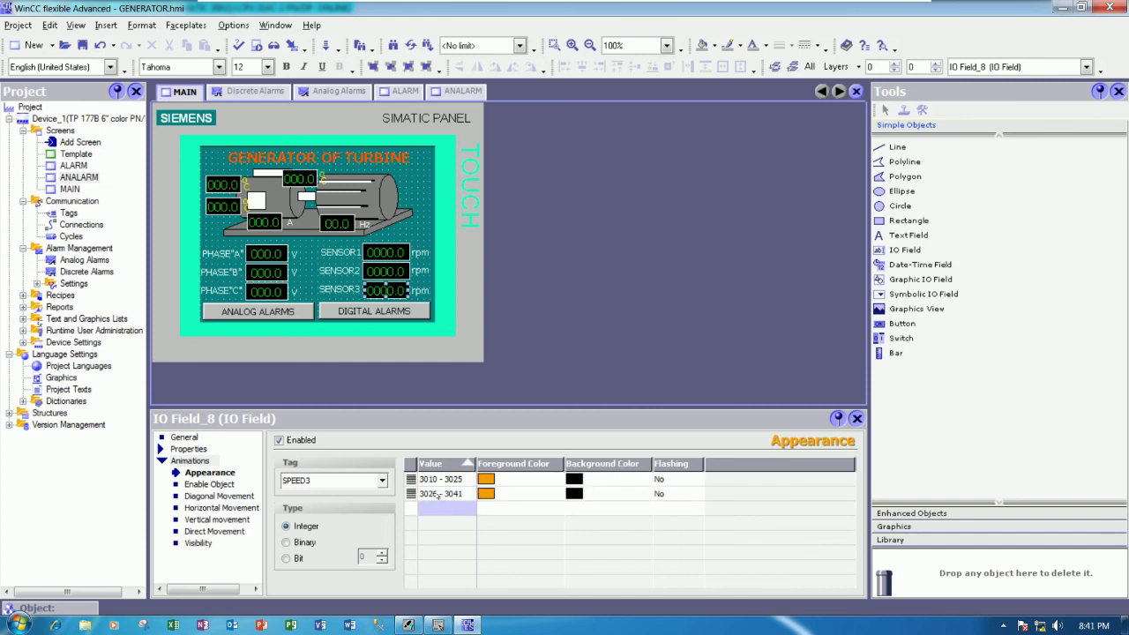
{"action": "left_click", "coordinate": [464, 494]}
{"action": "key", "text": "End"}
{"action": "key", "text": "BackSpace"}
{"action": "key", "text": "BackSpace"}
{"action": "key", "text": "BackSpace"}
{"action": "type", "text": "500"}
{"action": "key", "text": "Tab"}
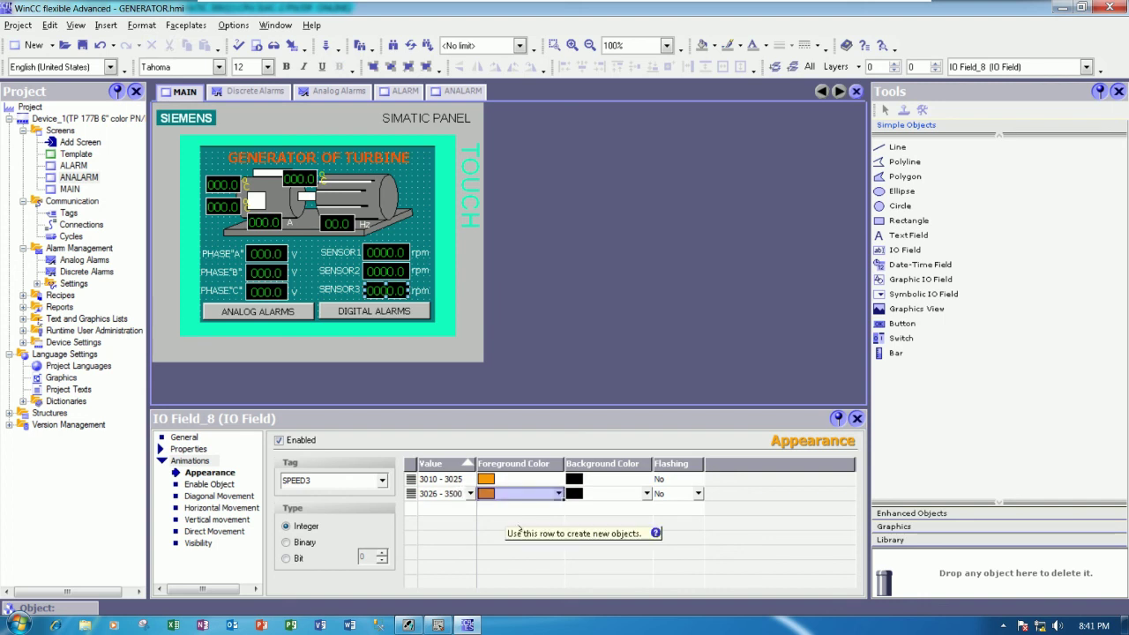
Step: Give SENSOR3's 3026 - 3500 entry a red foreground color and set its flashing to Yes
{"action": "left_click", "coordinate": [559, 494]}
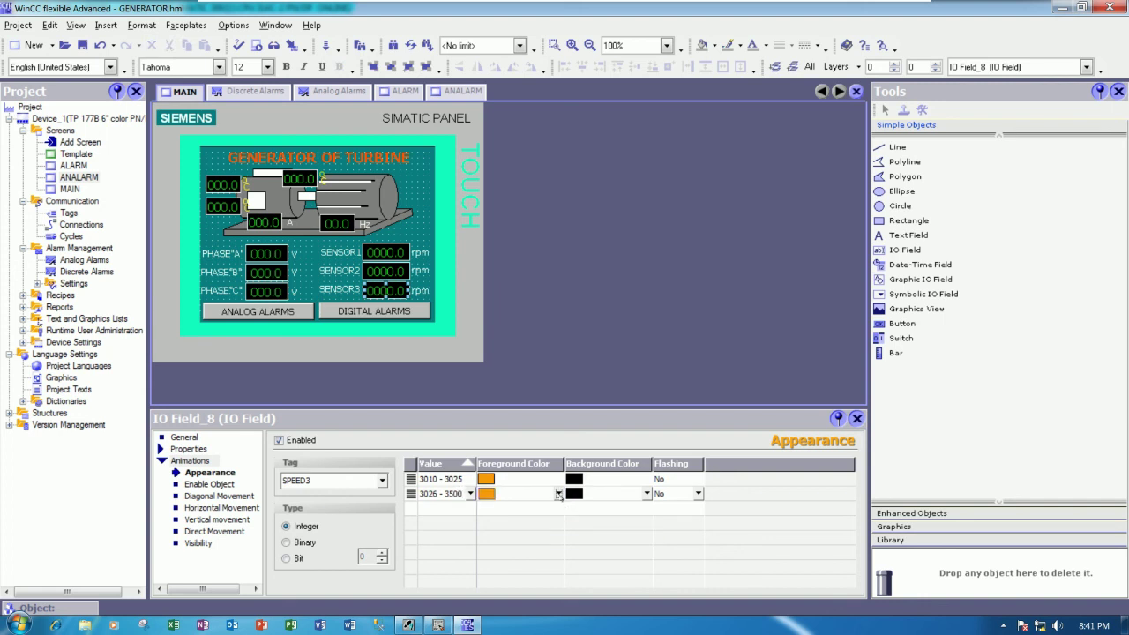
{"action": "left_click", "coordinate": [495, 533]}
{"action": "left_click", "coordinate": [697, 494]}
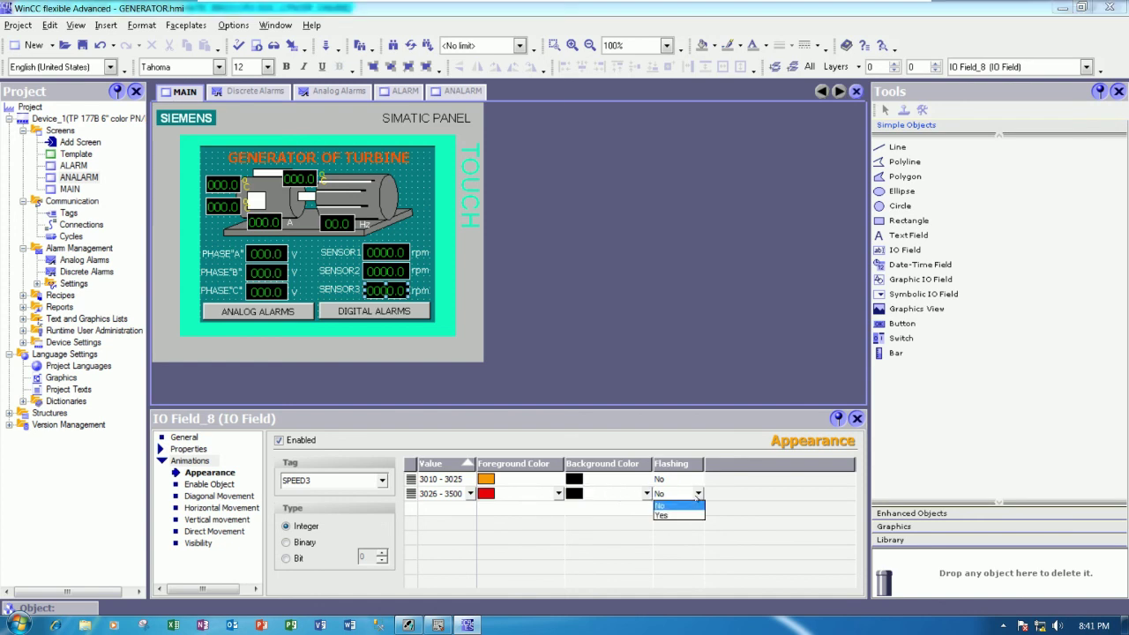
{"action": "left_click", "coordinate": [670, 516]}
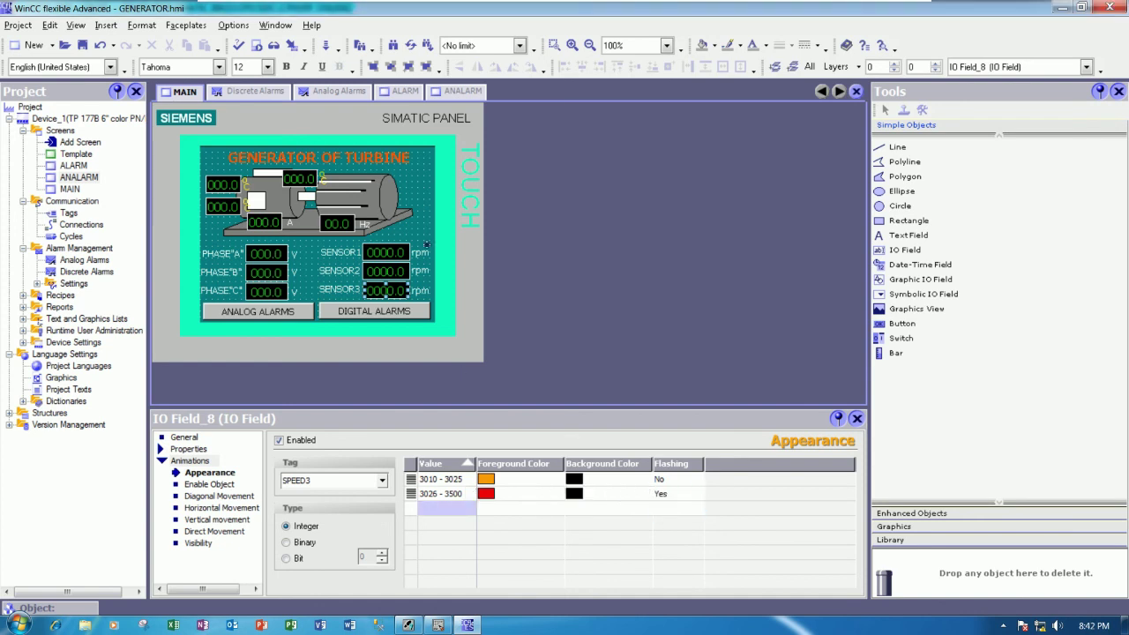
Step: Choose the CURRENT tag for the ampere (A) field's appearance animation and add a first value entry
{"action": "left_click", "coordinate": [412, 226]}
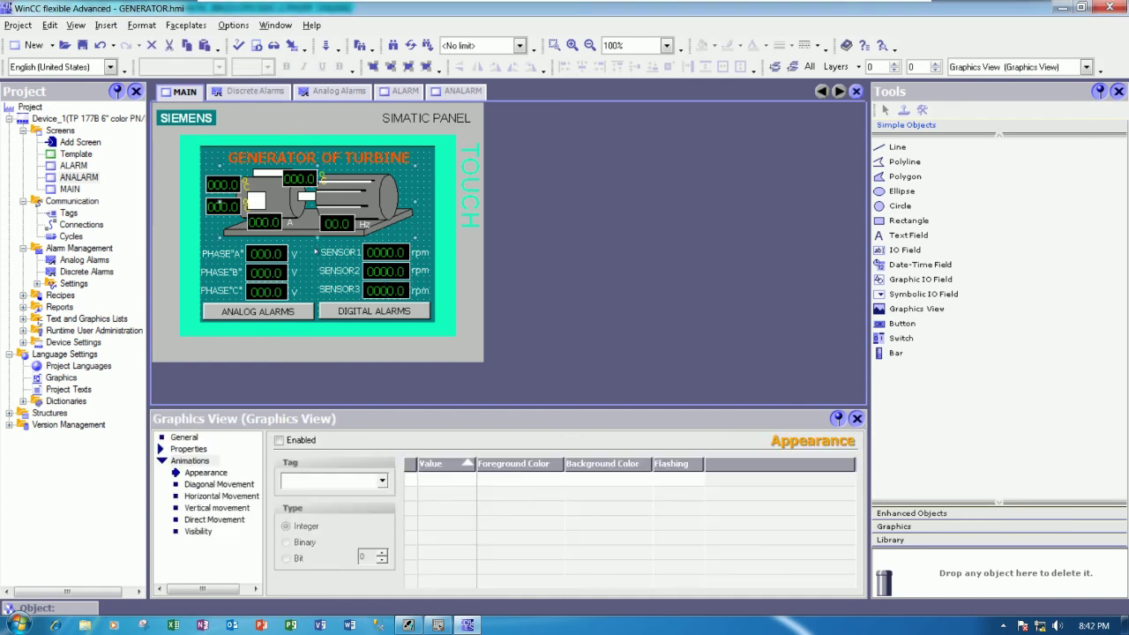
{"action": "left_click", "coordinate": [315, 252]}
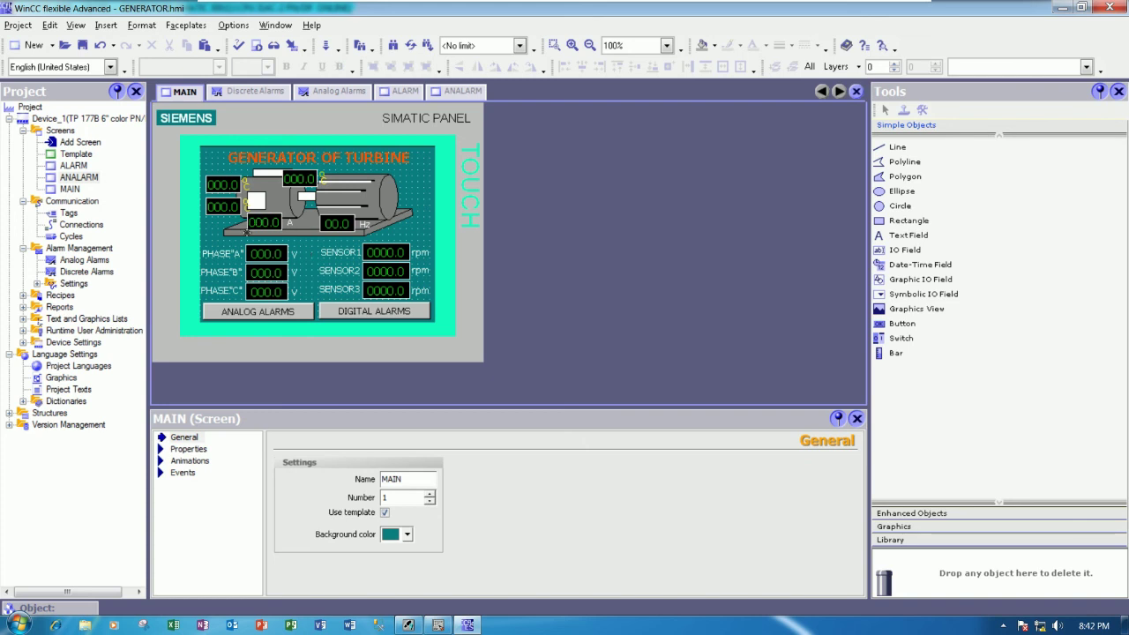
{"action": "left_click", "coordinate": [265, 222]}
{"action": "left_click", "coordinate": [382, 480]}
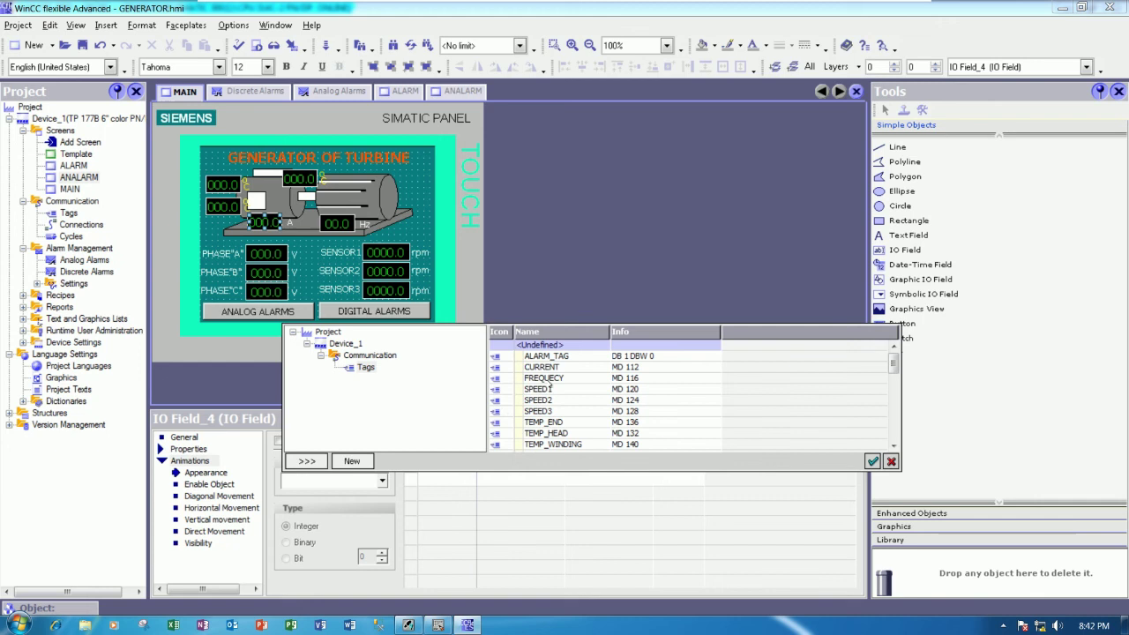
{"action": "double_click", "coordinate": [549, 368]}
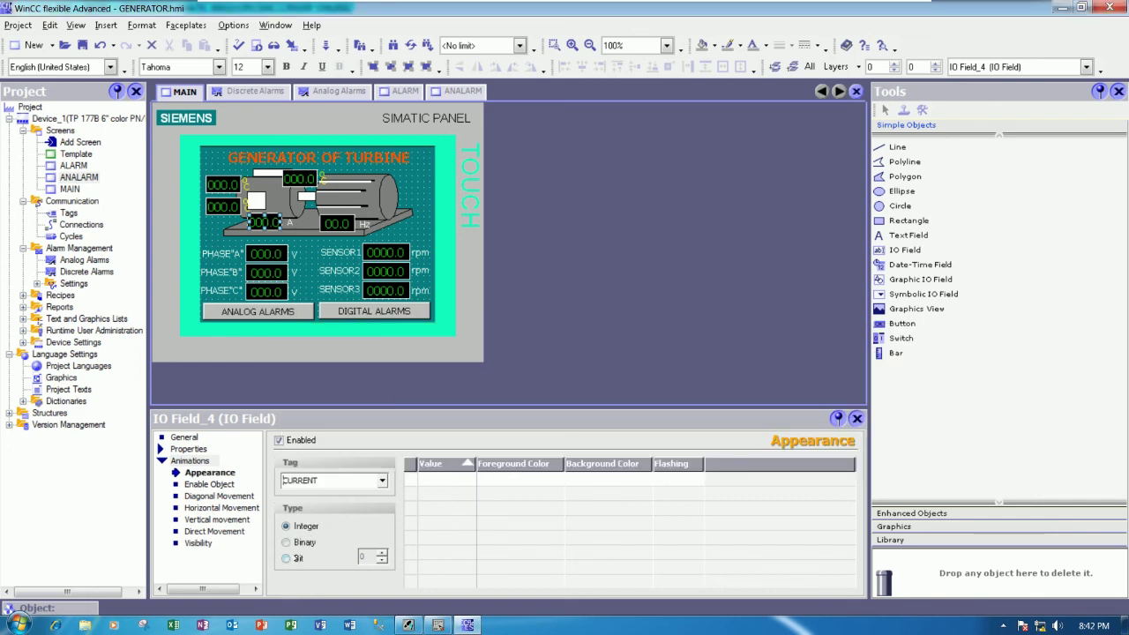
{"action": "left_click", "coordinate": [423, 480]}
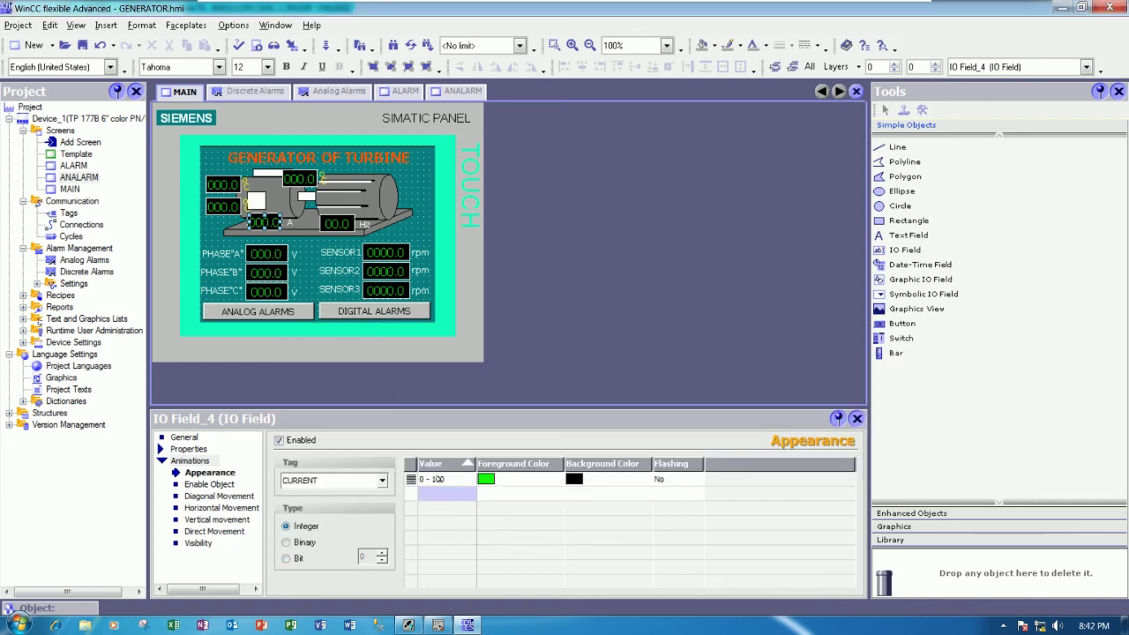
Step: Set the current field's first appearance entry to the range 100 - 120 with an orange foreground color
{"action": "left_click", "coordinate": [426, 479]}
{"action": "type", "text": "0"}
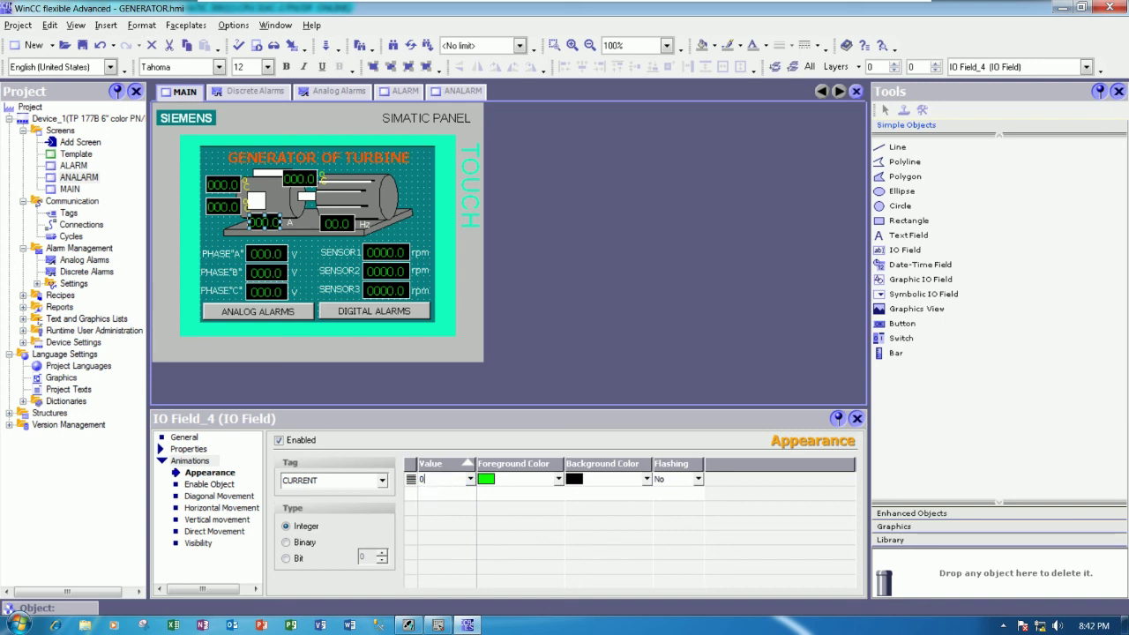
{"action": "key", "text": "BackSpace"}
{"action": "type", "text": "100-120"}
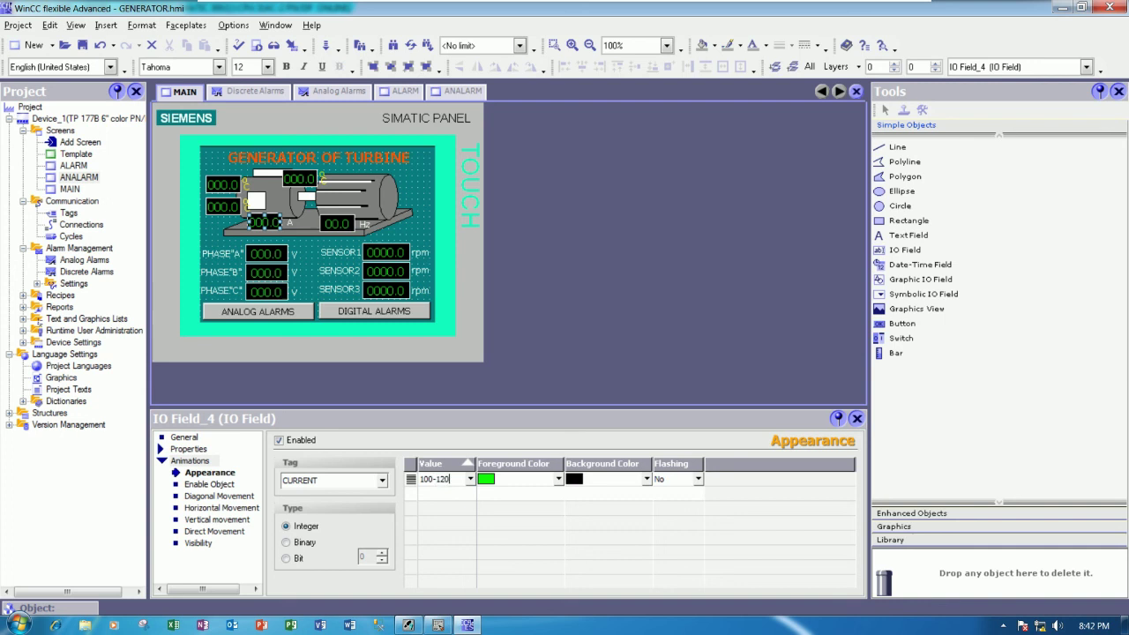
{"action": "key", "text": "Tab"}
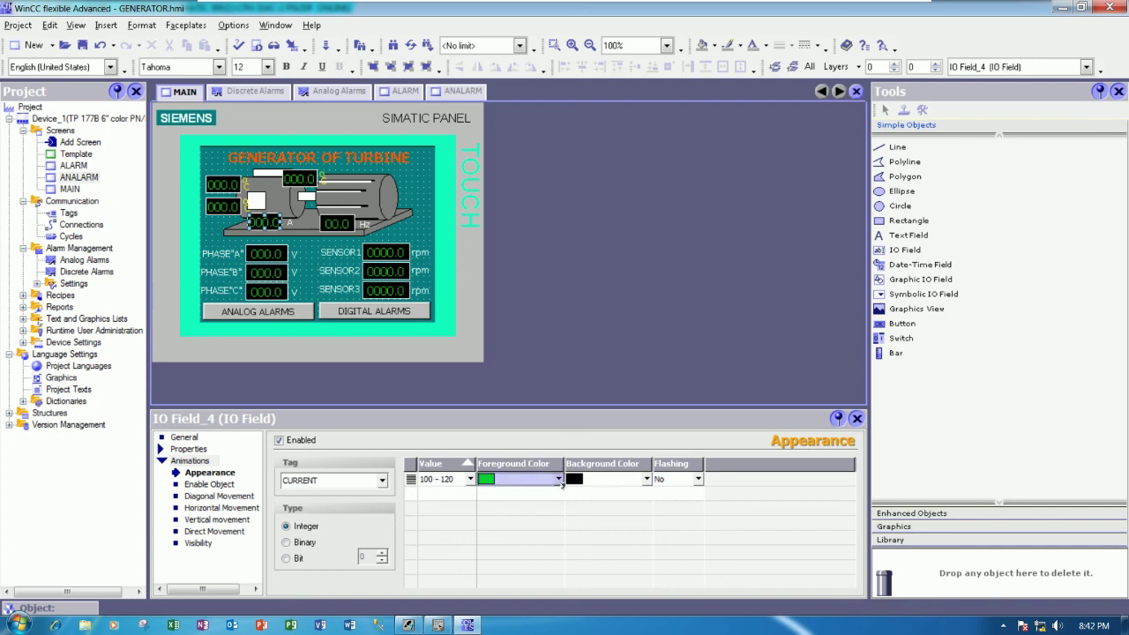
{"action": "left_click", "coordinate": [559, 481]}
{"action": "left_click", "coordinate": [490, 516]}
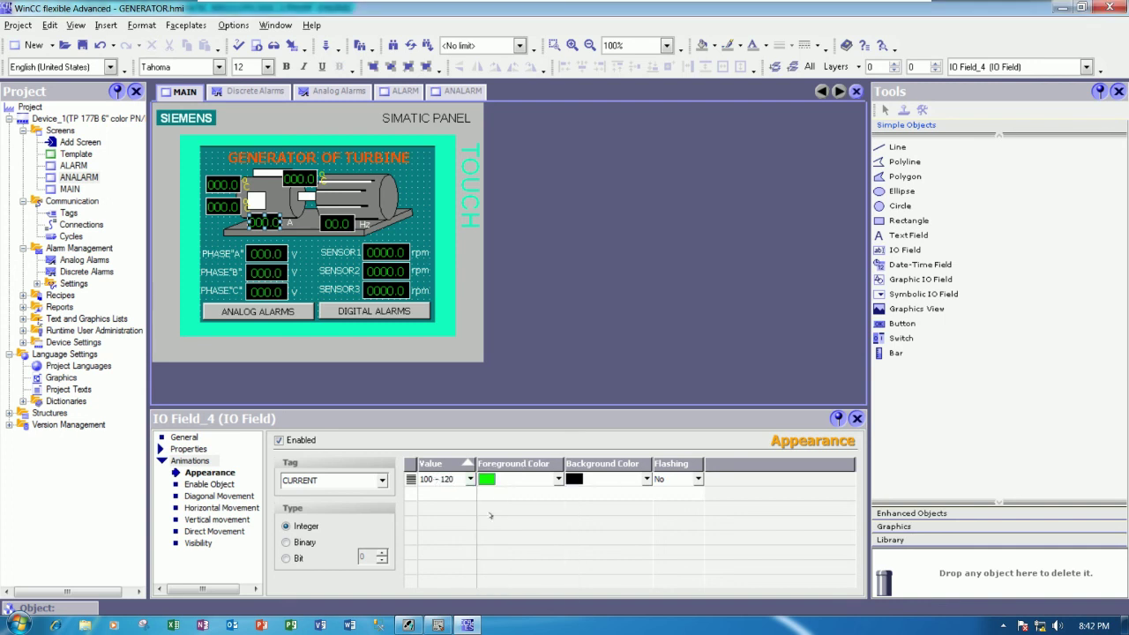
Step: Add a second appearance entry for the current field and set its upper limit to 150
{"action": "left_click", "coordinate": [434, 494]}
{"action": "left_click", "coordinate": [455, 493]}
{"action": "key", "text": "BackSpace"}
{"action": "key", "text": "BackSpace"}
{"action": "key", "text": "BackSpace"}
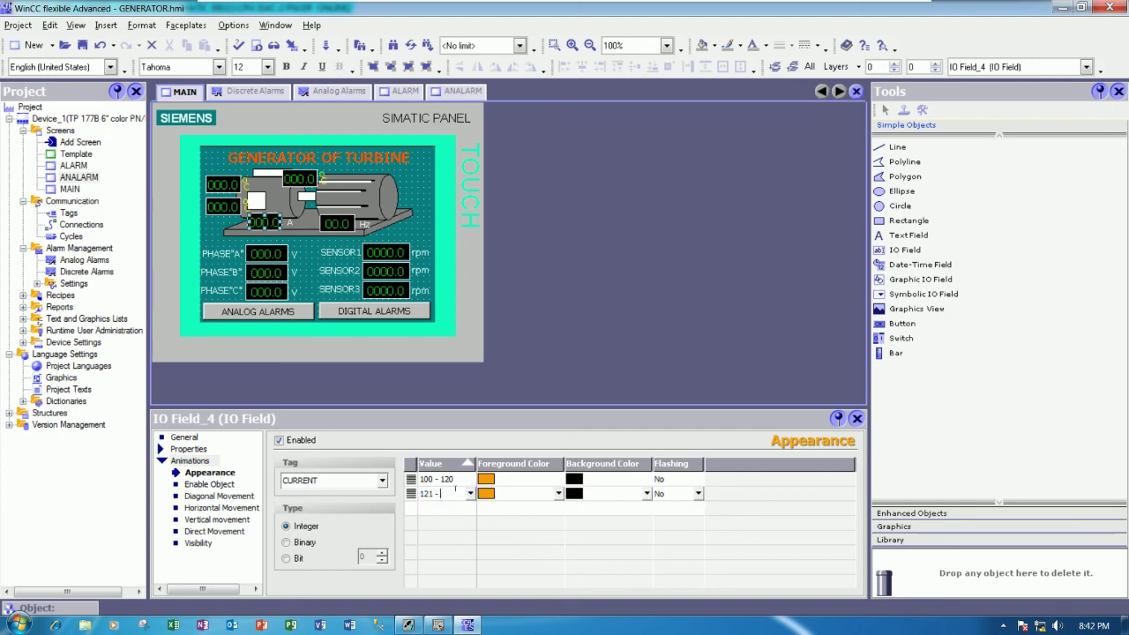
{"action": "type", "text": "150"}
{"action": "key", "text": "Tab"}
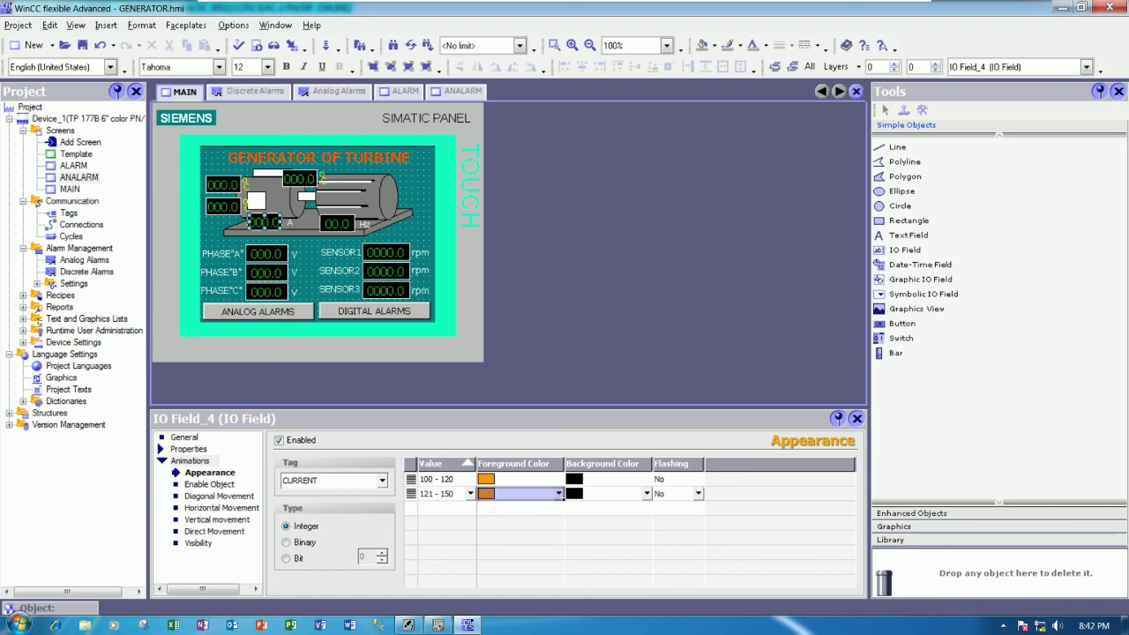
Step: Give the current field's 121 - 150 entry a red foreground color and set its flashing to Yes
{"action": "left_click", "coordinate": [559, 494]}
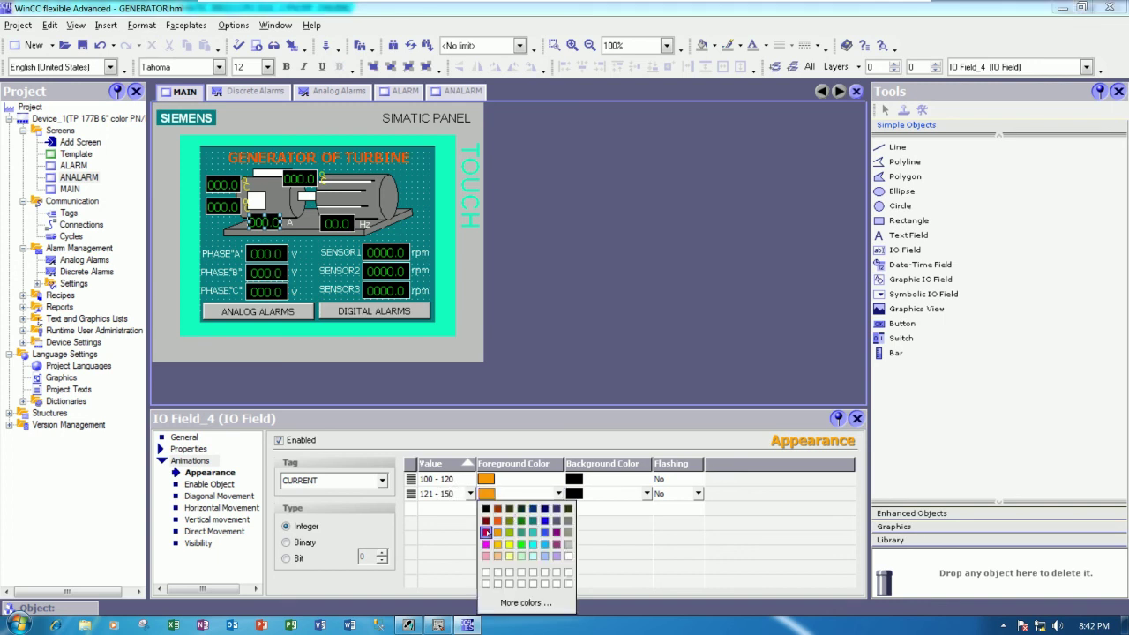
{"action": "left_click", "coordinate": [488, 533]}
{"action": "left_click", "coordinate": [701, 496]}
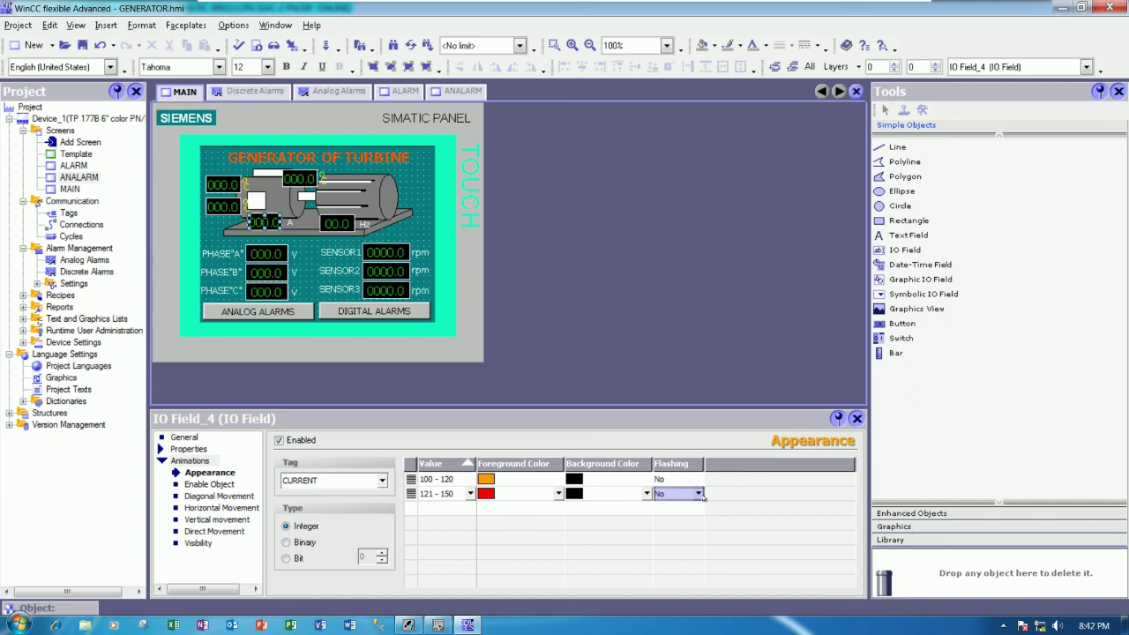
{"action": "left_click", "coordinate": [699, 495]}
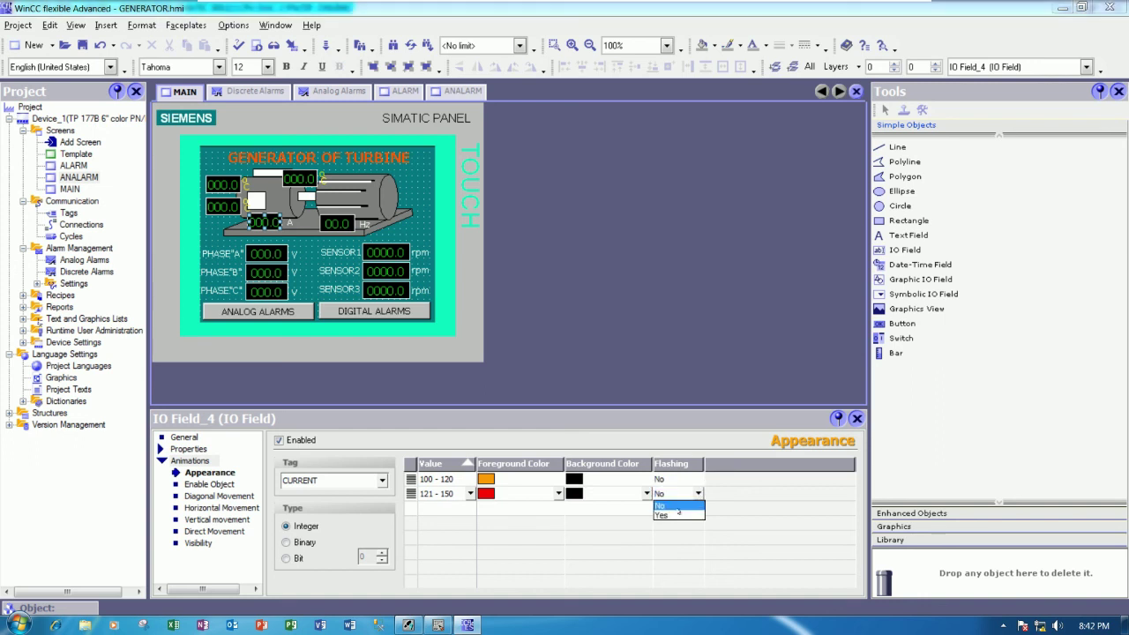
{"action": "left_click", "coordinate": [669, 515]}
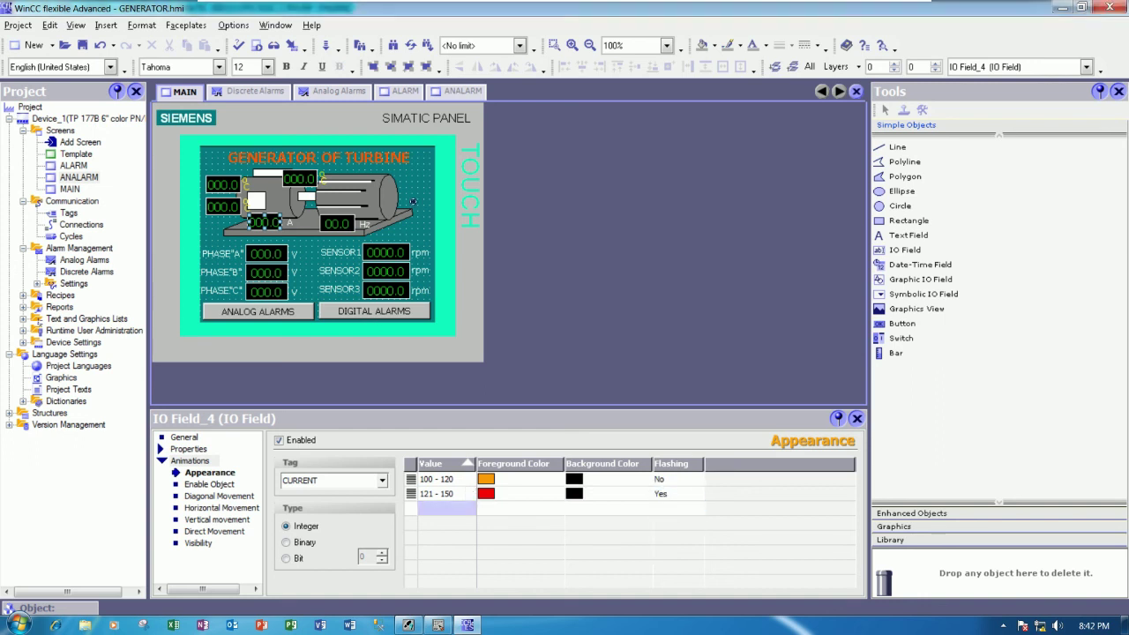
Step: Deselect the current field, save the project and start the runtime
{"action": "left_click", "coordinate": [412, 201]}
{"action": "left_click", "coordinate": [424, 204]}
{"action": "left_click", "coordinate": [83, 45]}
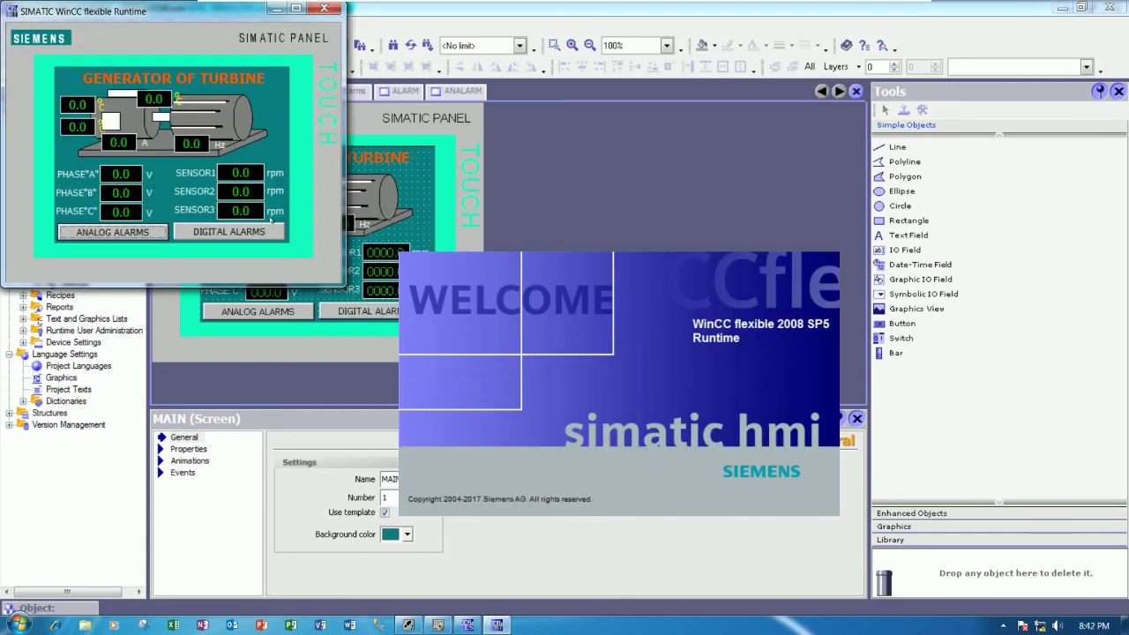
Step: Move the runtime window clear of the MAIN screen design and check the current and sensor fields' color and flashing changes
{"action": "left_click_drag", "start_coordinate": [245, 18], "coordinate": [685, 111]}
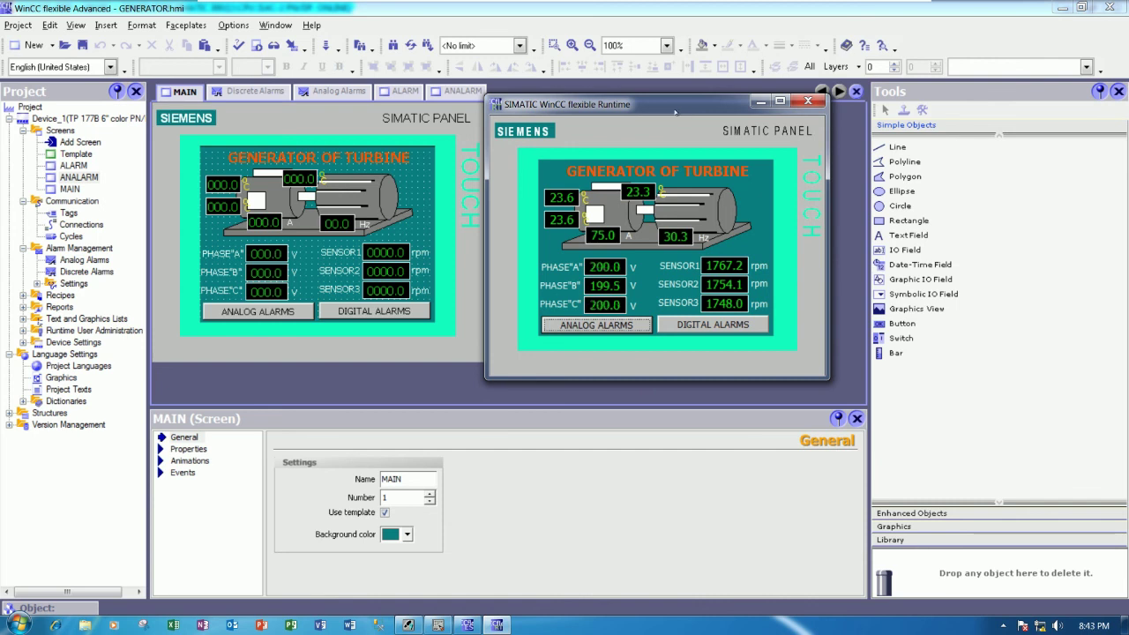
{"action": "left_click_drag", "start_coordinate": [676, 111], "coordinate": [680, 106]}
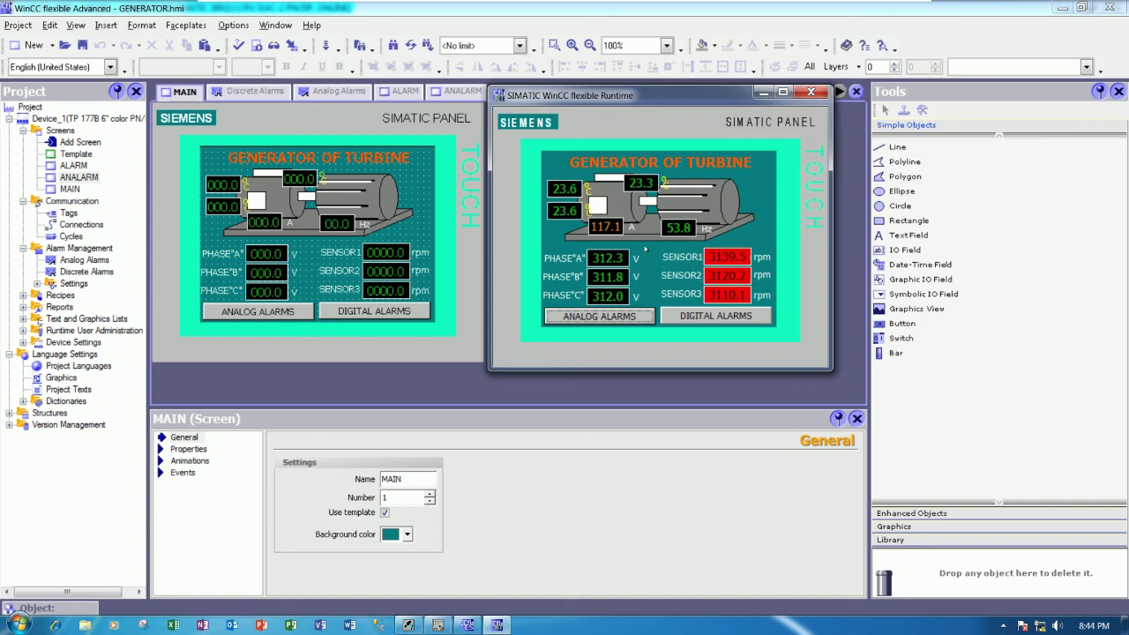
{"action": "left_click_drag", "start_coordinate": [681, 99], "coordinate": [684, 93]}
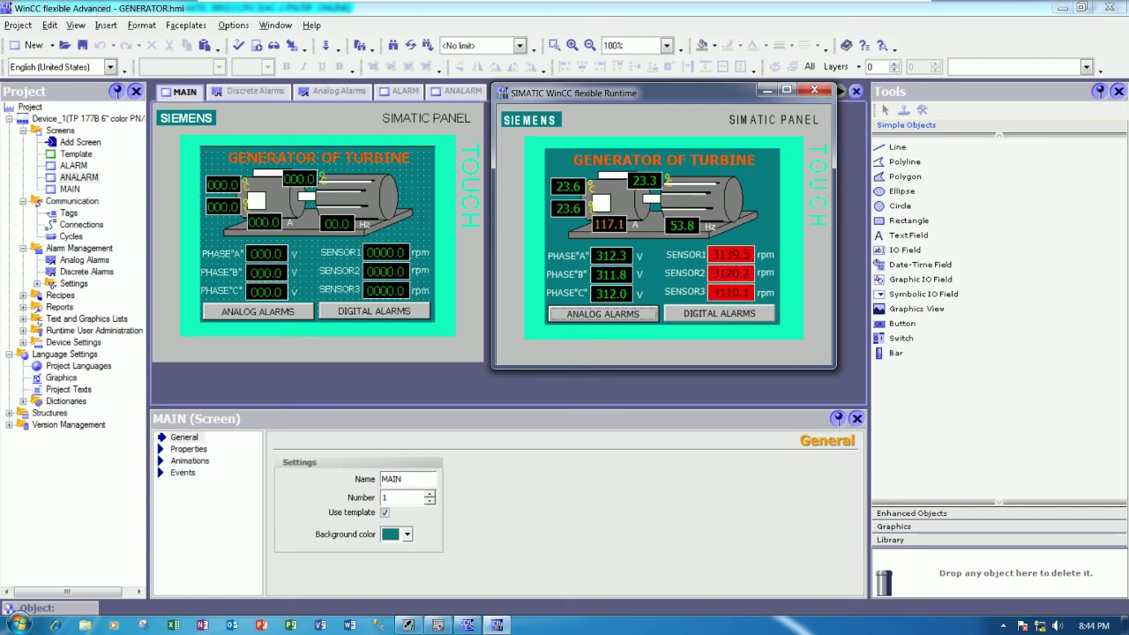